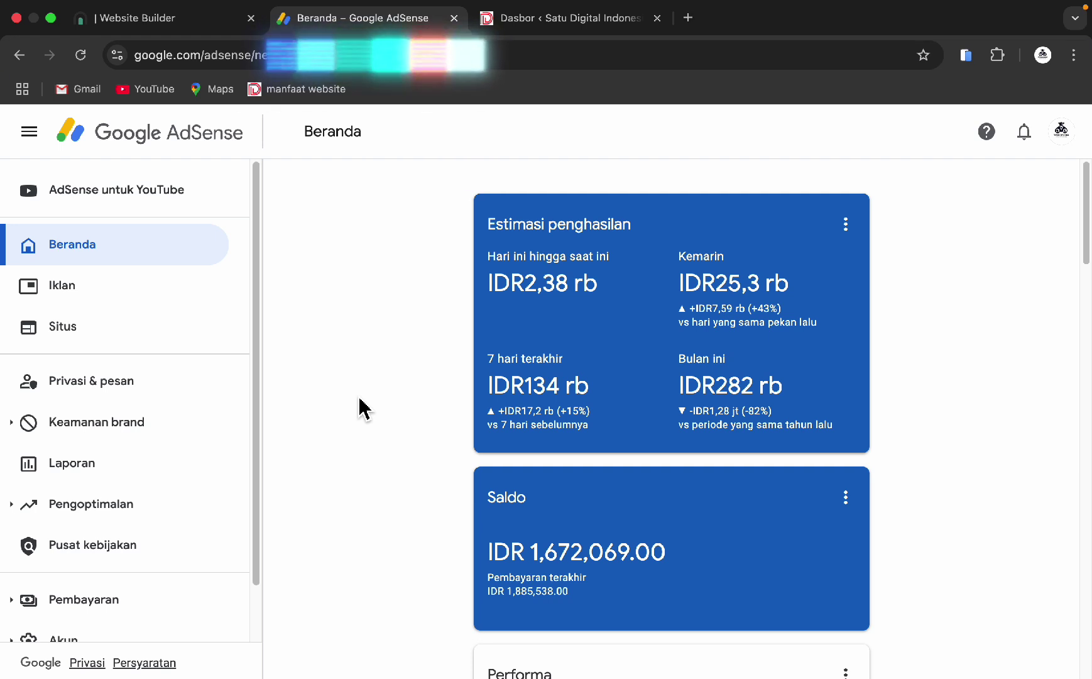
# - Search Google for "pemgertian wordpress" in a new browser tab
pyautogui.click(688, 17)
pyautogui.click(556, 53)
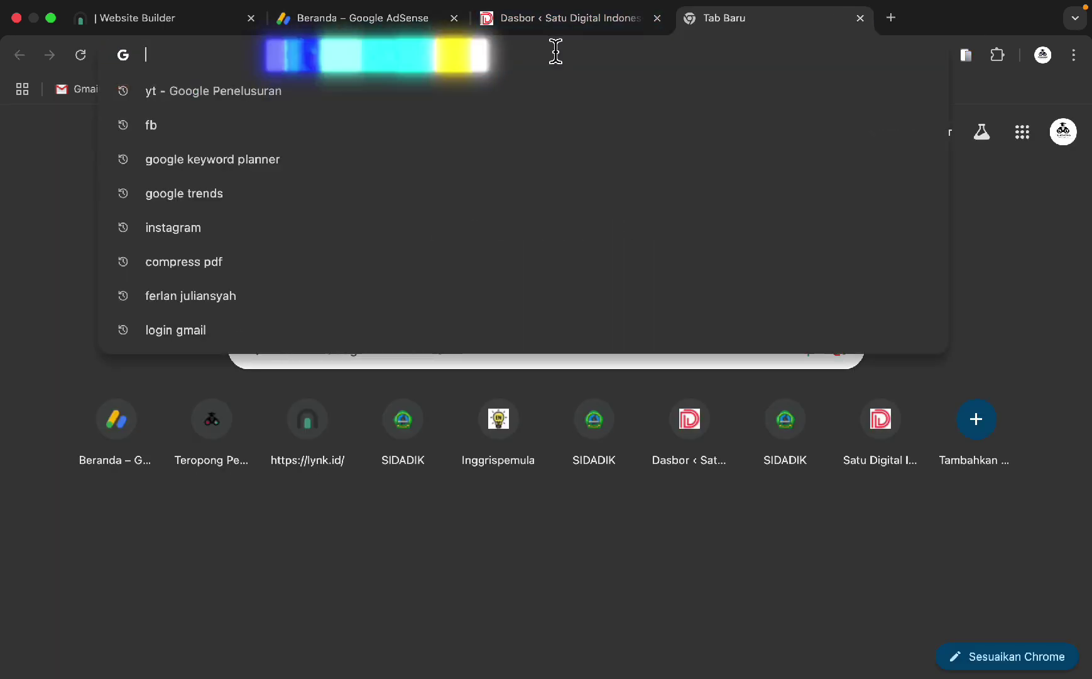
pyautogui.write('pemgertian ')
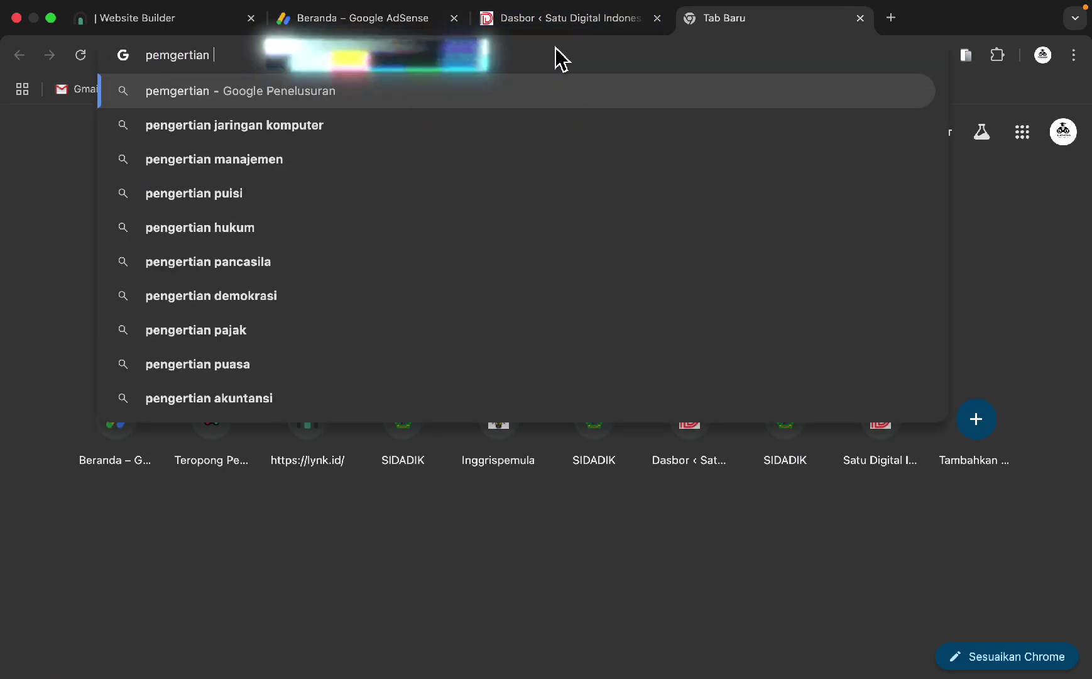
pyautogui.write('wordpress')
pyautogui.press('Return')
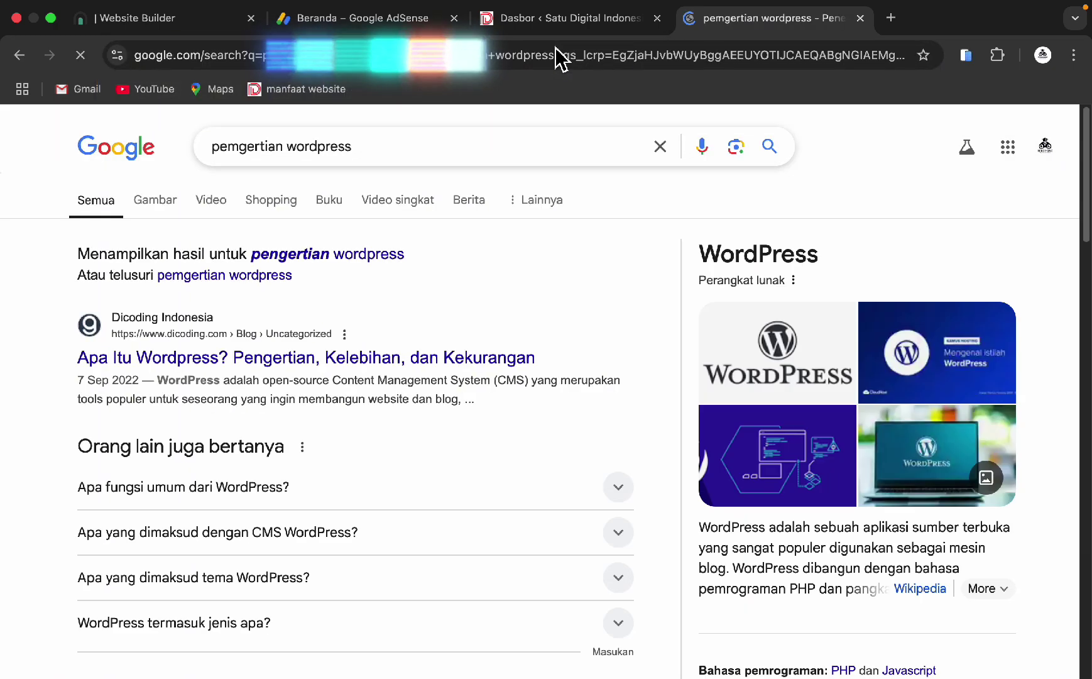
# - Highlight the WordPress description in the knowledge panel beside the search results and expand it to its full text
pyautogui.scroll(-2, 436, 311)
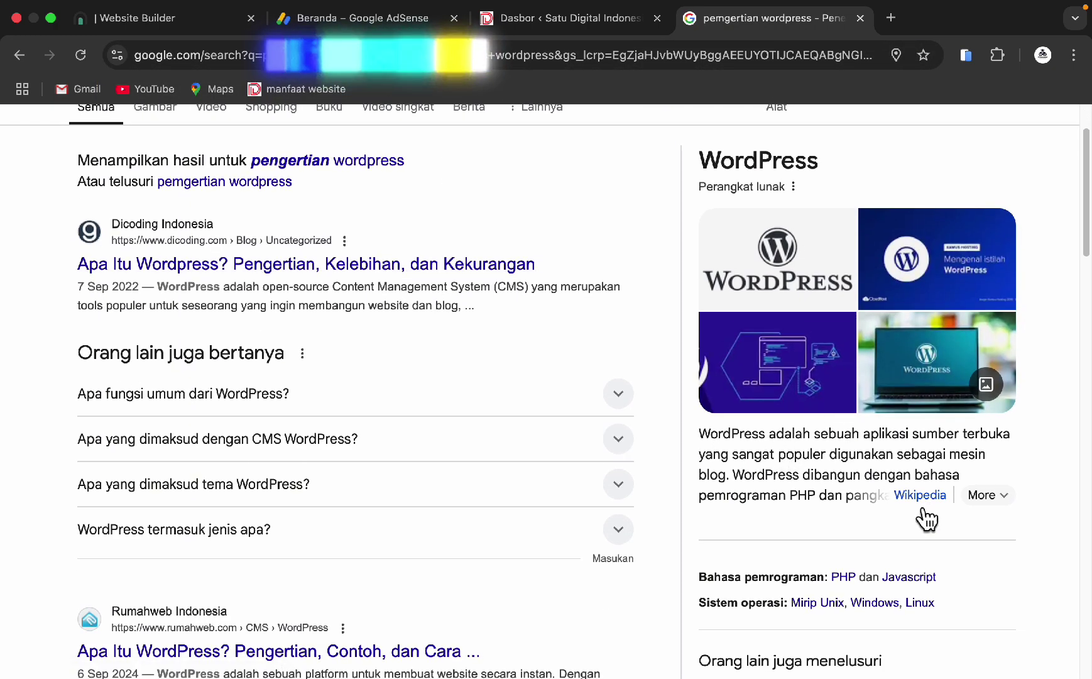
pyautogui.moveTo(698, 435); pyautogui.dragTo(870, 536)
pyautogui.click(981, 495)
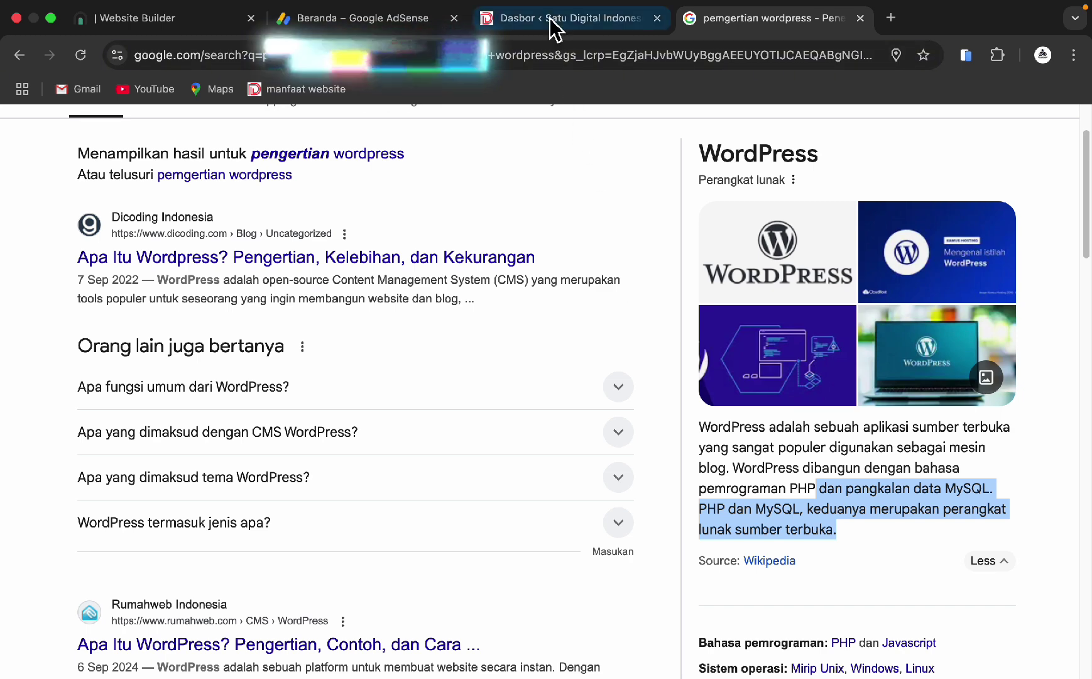
# - Switch to the Satu Digital Indonesia WordPress dashboard and review its widgets, from the Rank Math overview to the daily Jetpack statistics
pyautogui.click(538, 41)
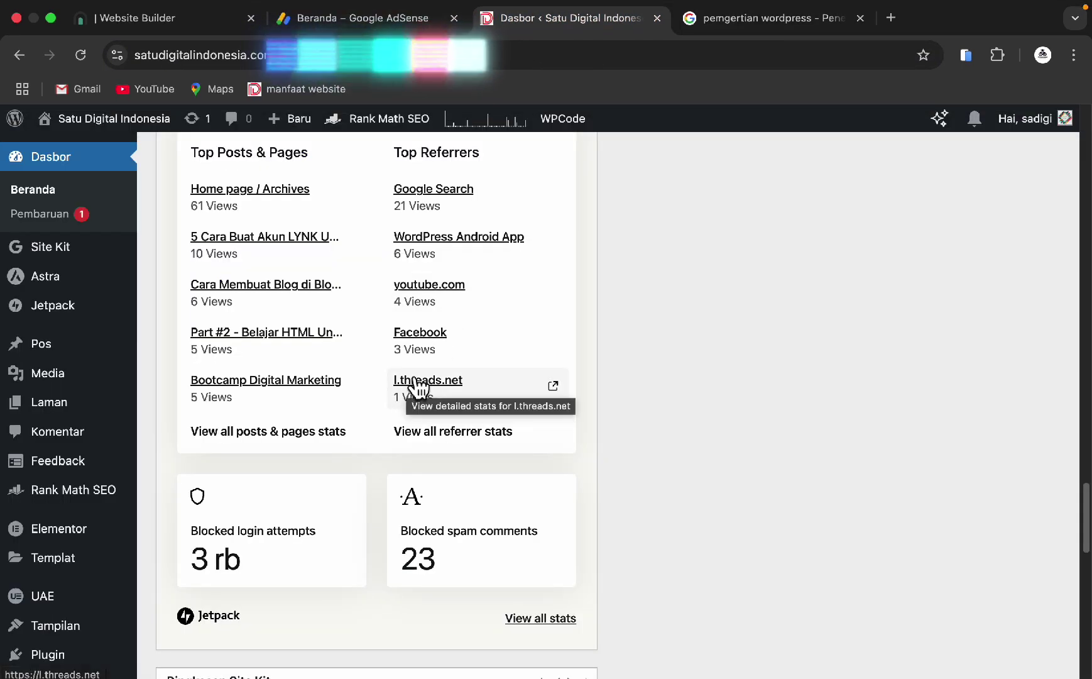
pyautogui.scroll(10, 412, 383)
pyautogui.scroll(15, 411, 384)
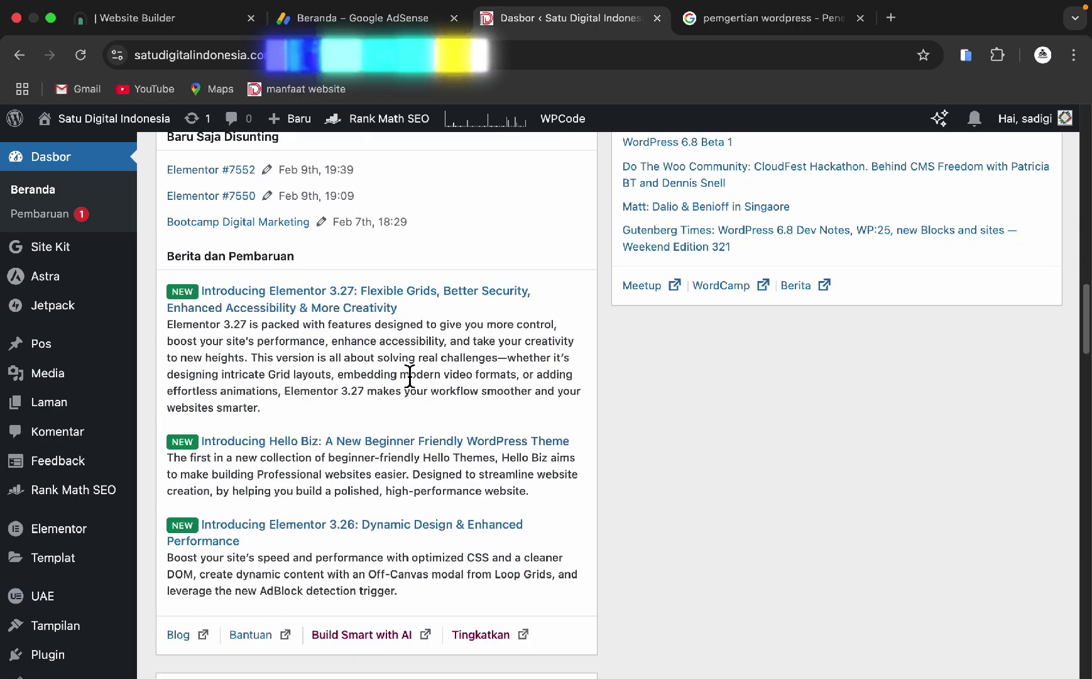
pyautogui.scroll(6, 405, 366)
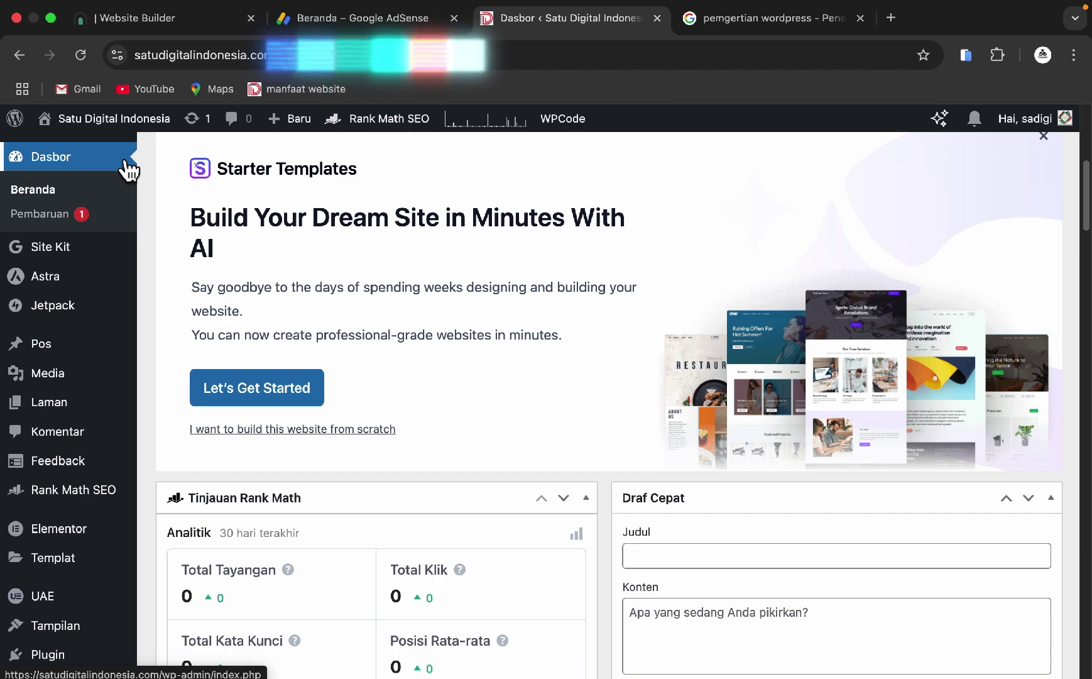
pyautogui.scroll(-4, 312, 233)
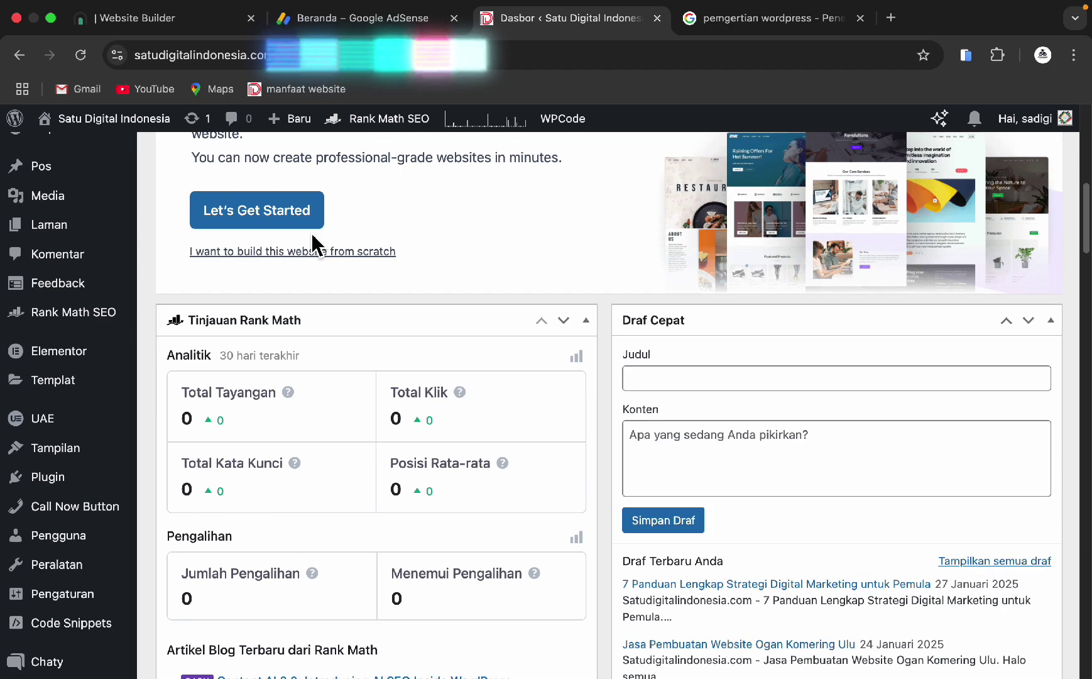
pyautogui.scroll(-3, 232, 316)
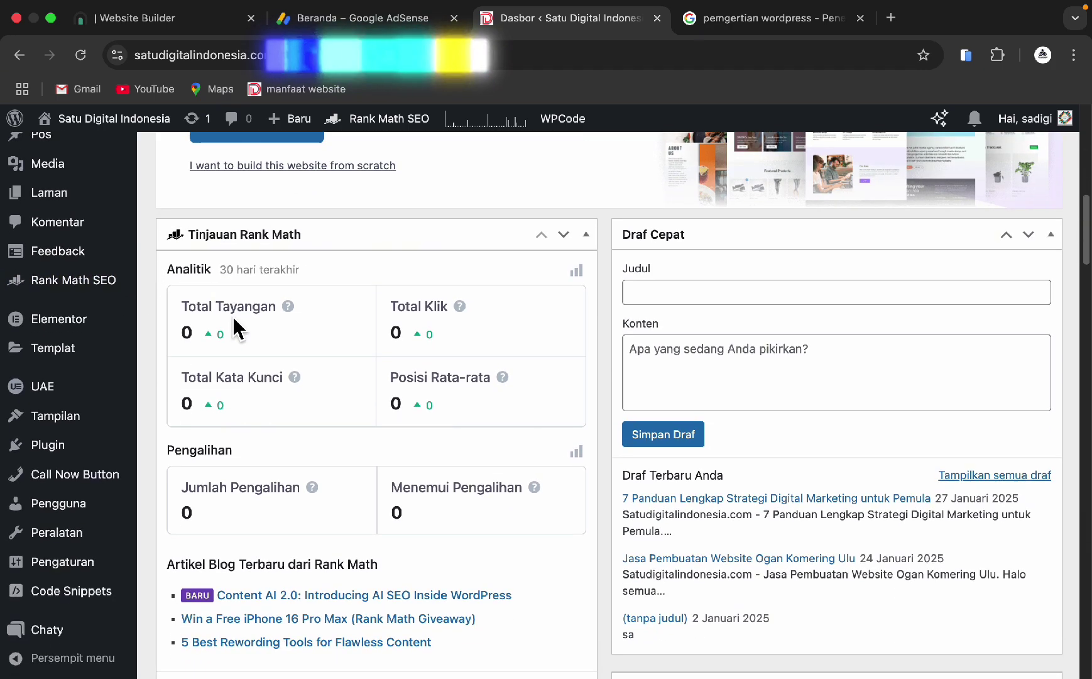
pyautogui.scroll(1, 239, 313)
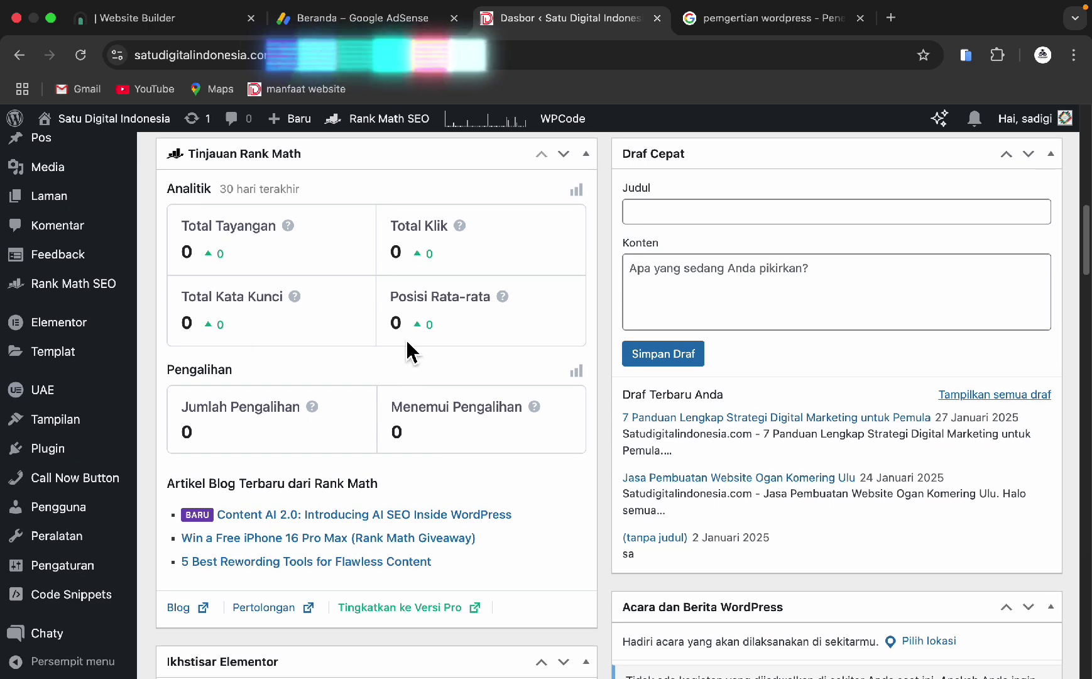
pyautogui.scroll(-4, 407, 351)
pyautogui.scroll(-20, 408, 344)
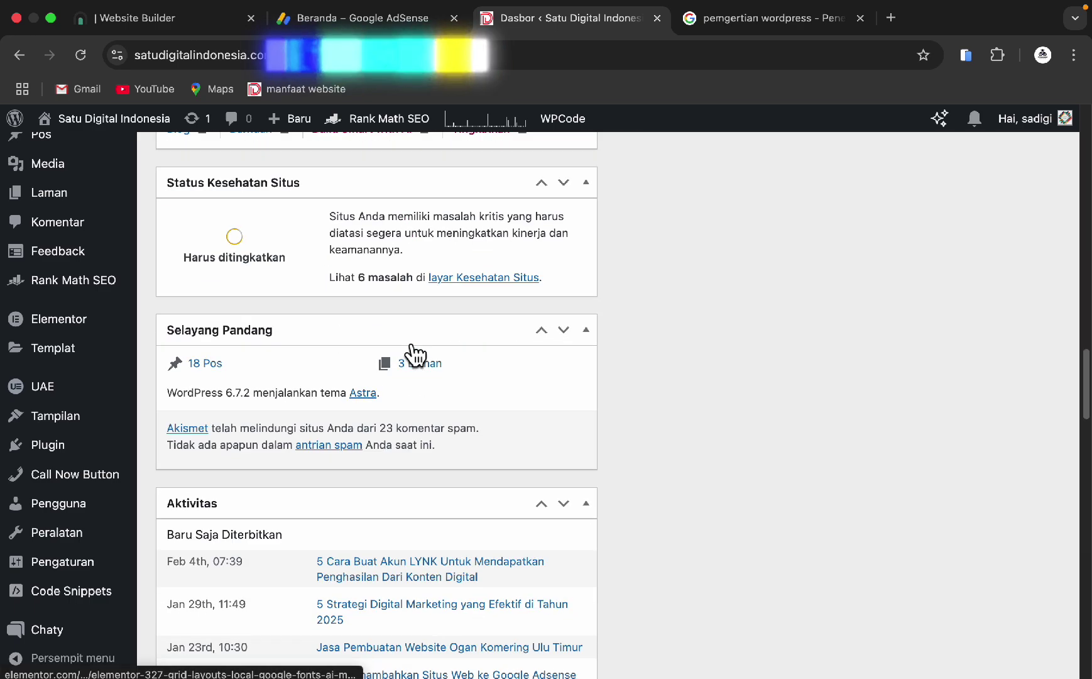
pyautogui.scroll(-6, 411, 358)
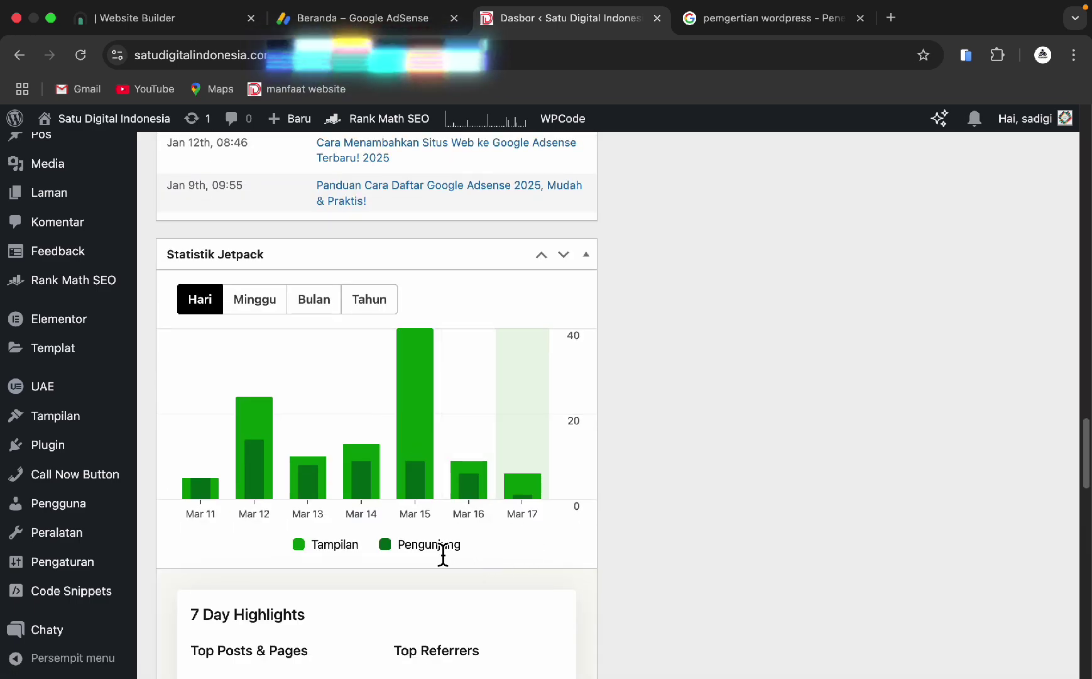
pyautogui.scroll(-1, 443, 550)
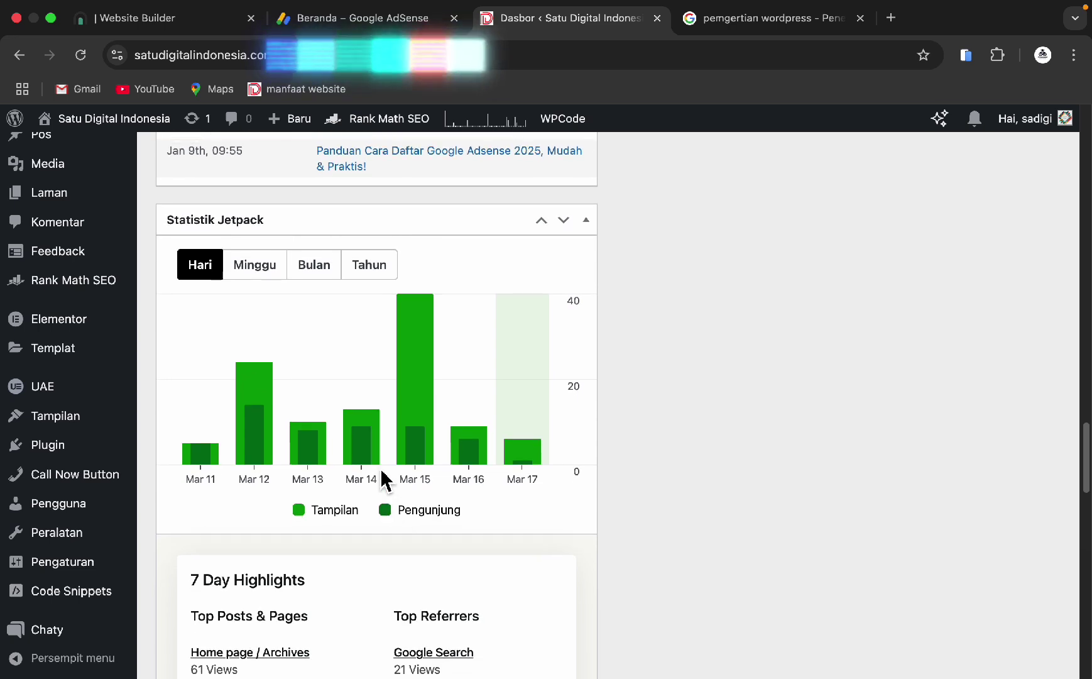
pyautogui.scroll(-1, 383, 483)
pyautogui.moveTo(257, 333)
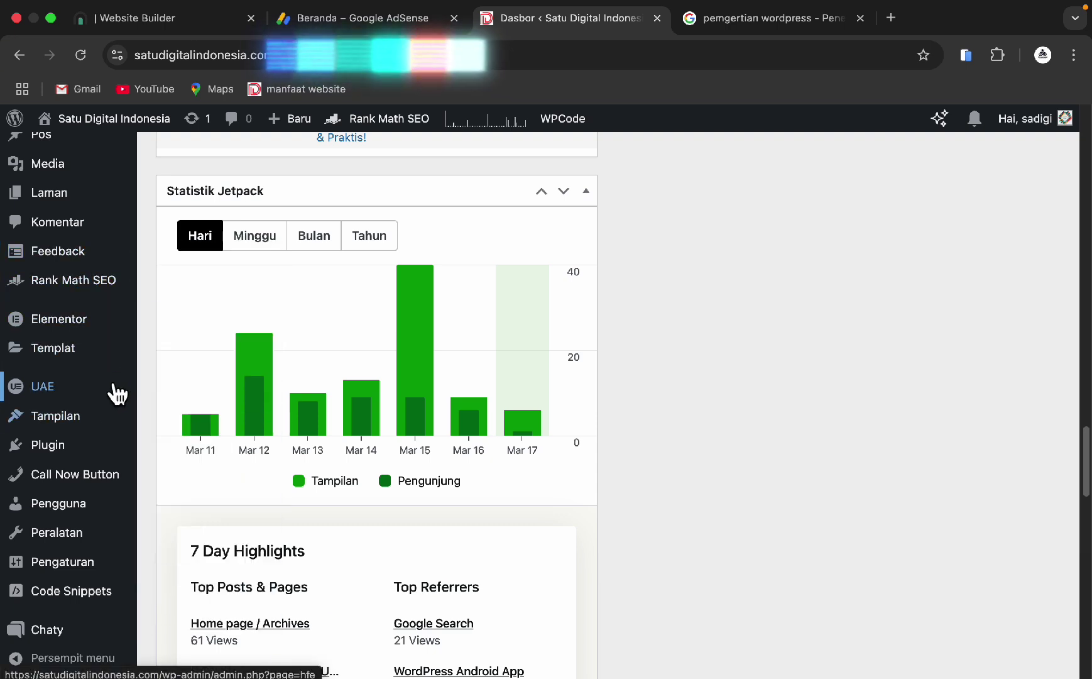
# - Open the site's list of installed plugins and enable automatic updates for Antispam Akismet
pyautogui.scroll(1, 105, 377)
pyautogui.moveTo(68, 385)
pyautogui.scroll(1, 68, 384)
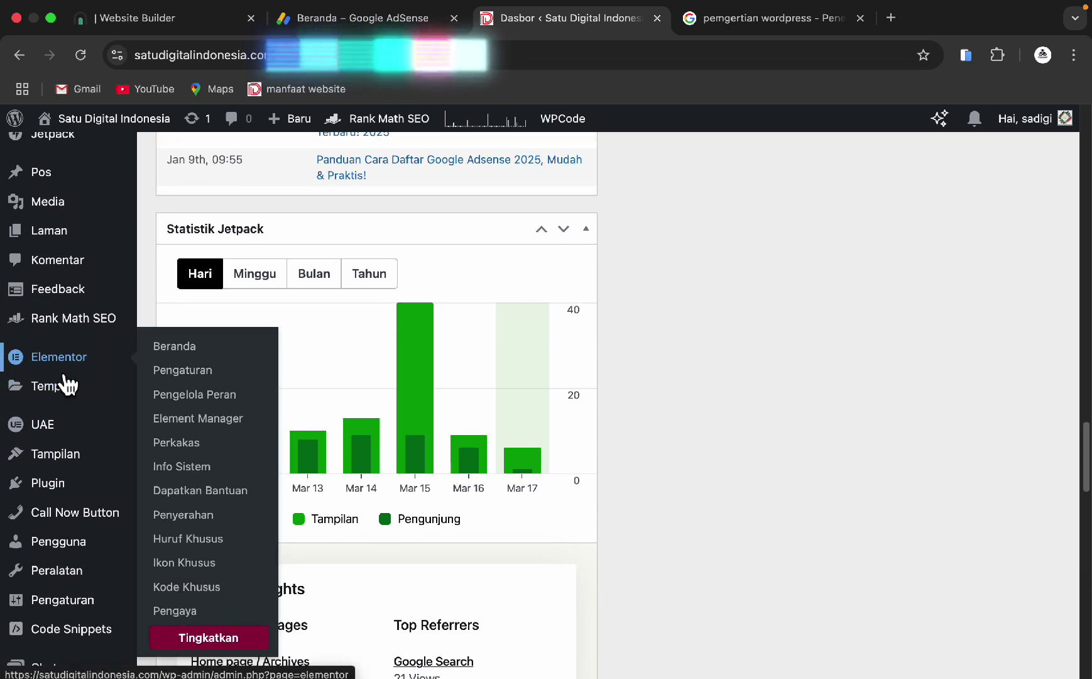
pyautogui.scroll(-1, 68, 384)
pyautogui.moveTo(93, 329)
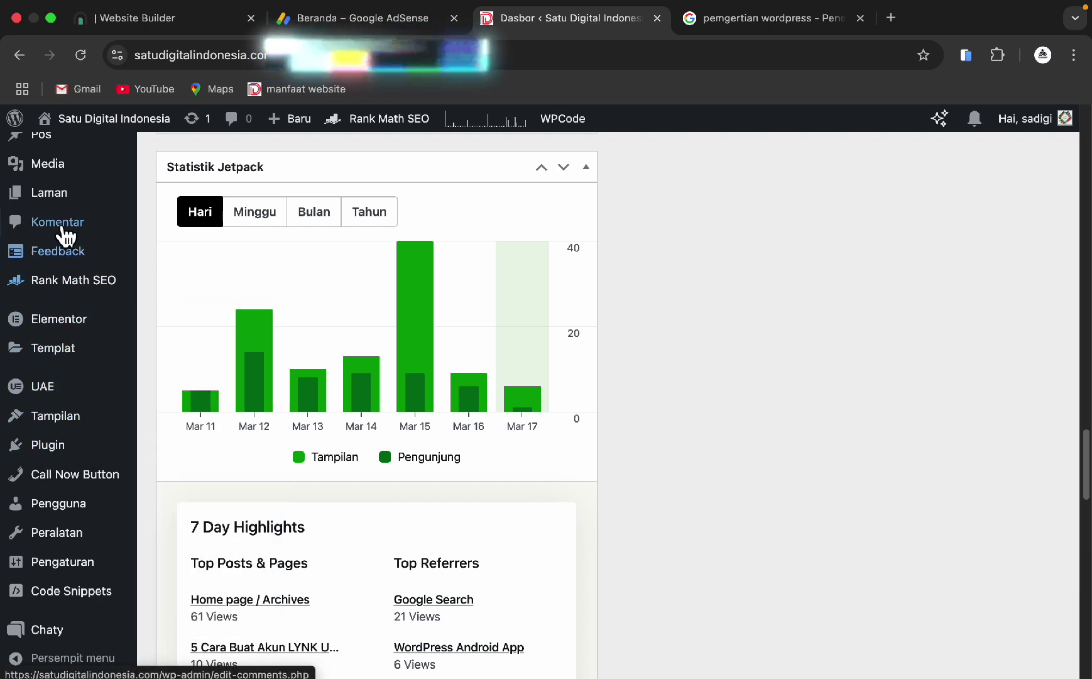
pyautogui.click(63, 459)
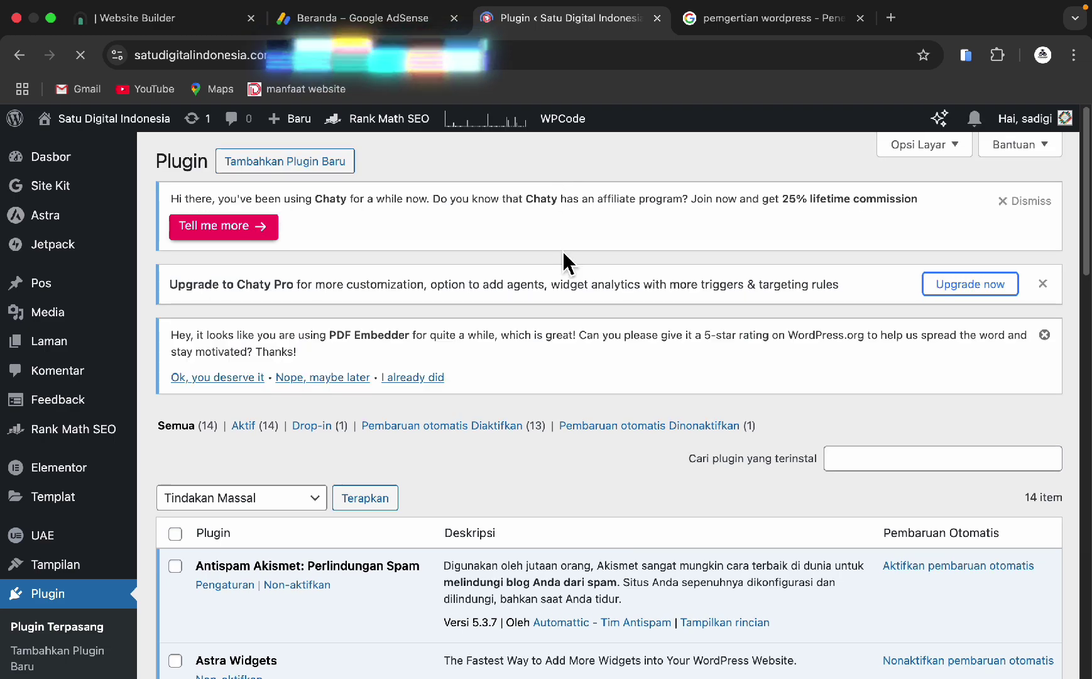
pyautogui.scroll(-3, 563, 250)
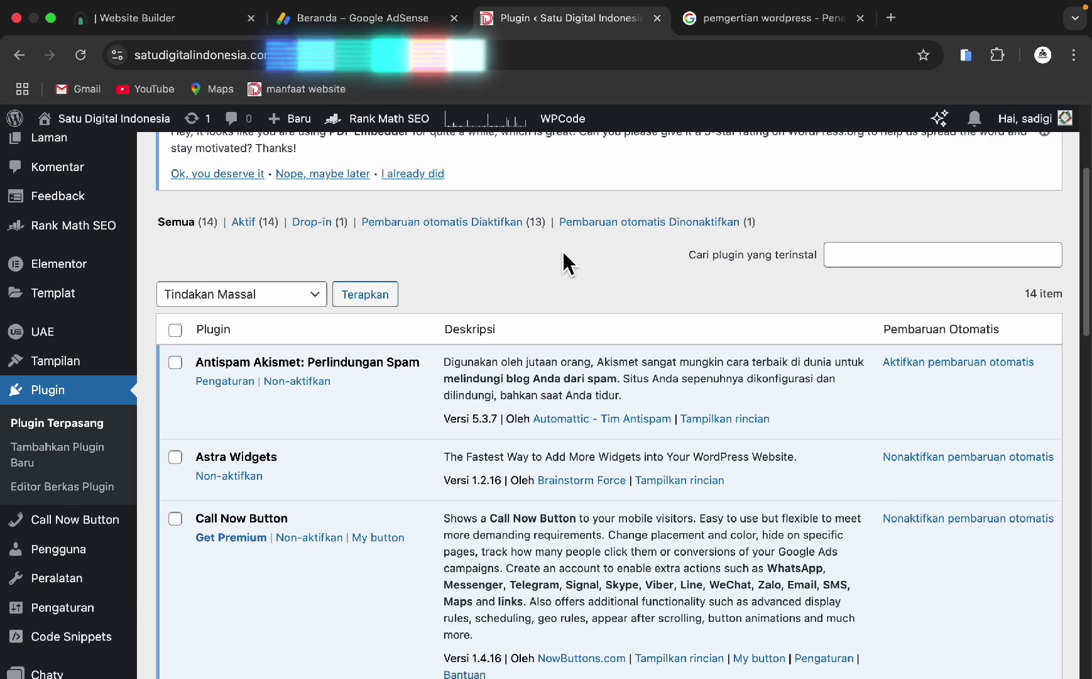
pyautogui.click(988, 357)
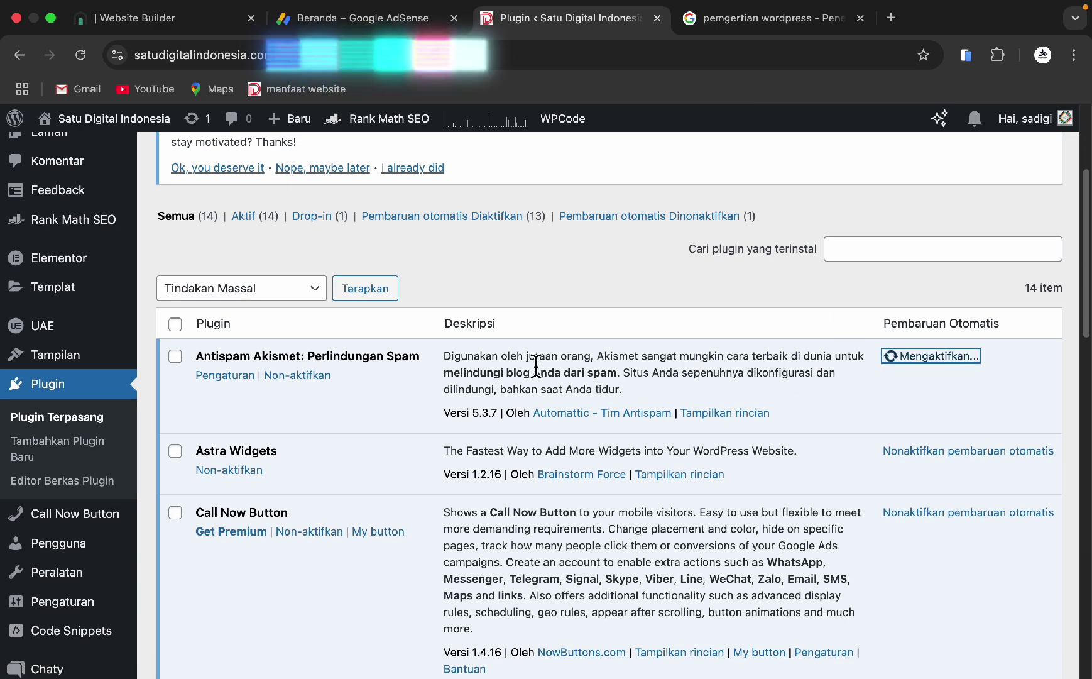
# - Review the installed plugins and their descriptions, from Antispam Akismet to Starter Templates and back to the start of the list
pyautogui.scroll(-1, 453, 361)
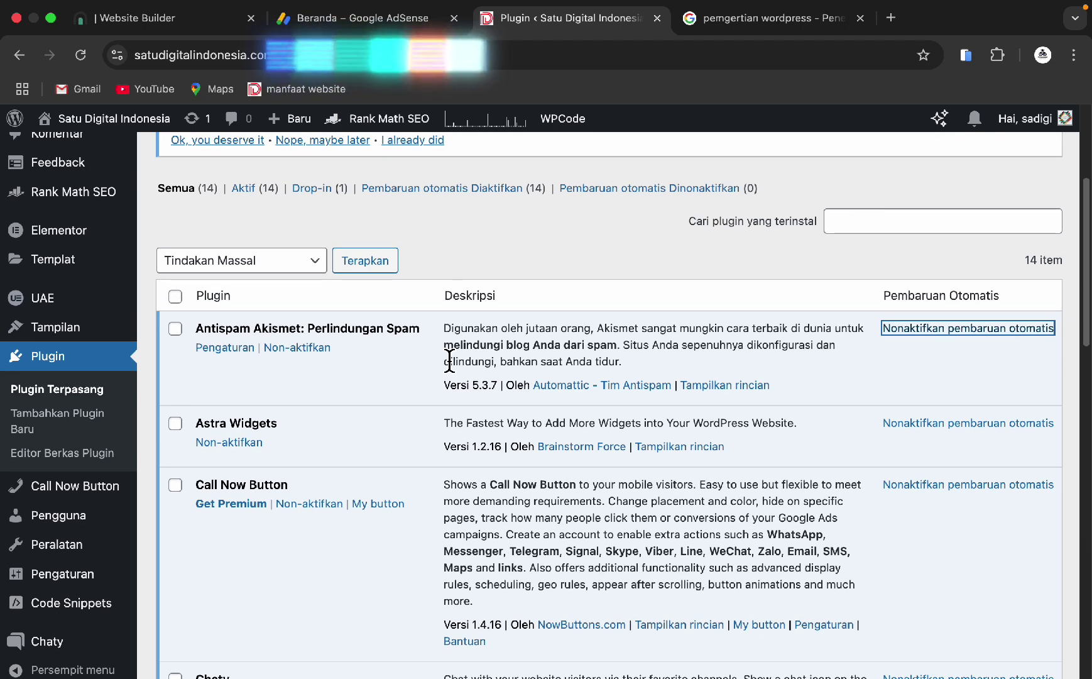
pyautogui.scroll(-1, 440, 359)
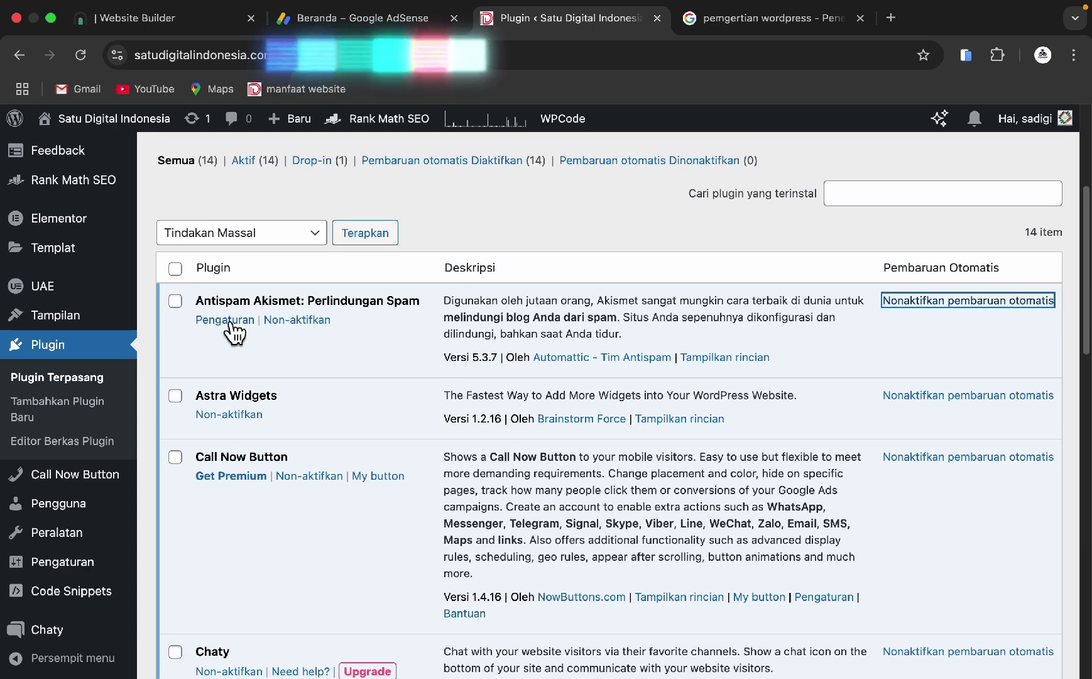
pyautogui.scroll(-1, 301, 352)
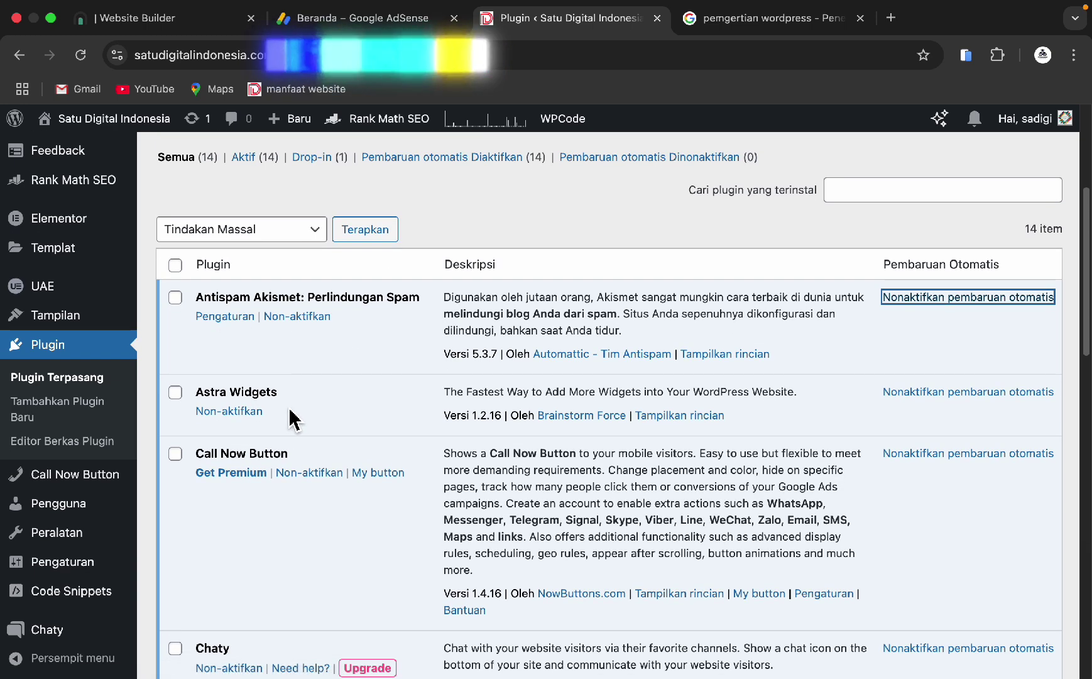
pyautogui.scroll(-2, 258, 415)
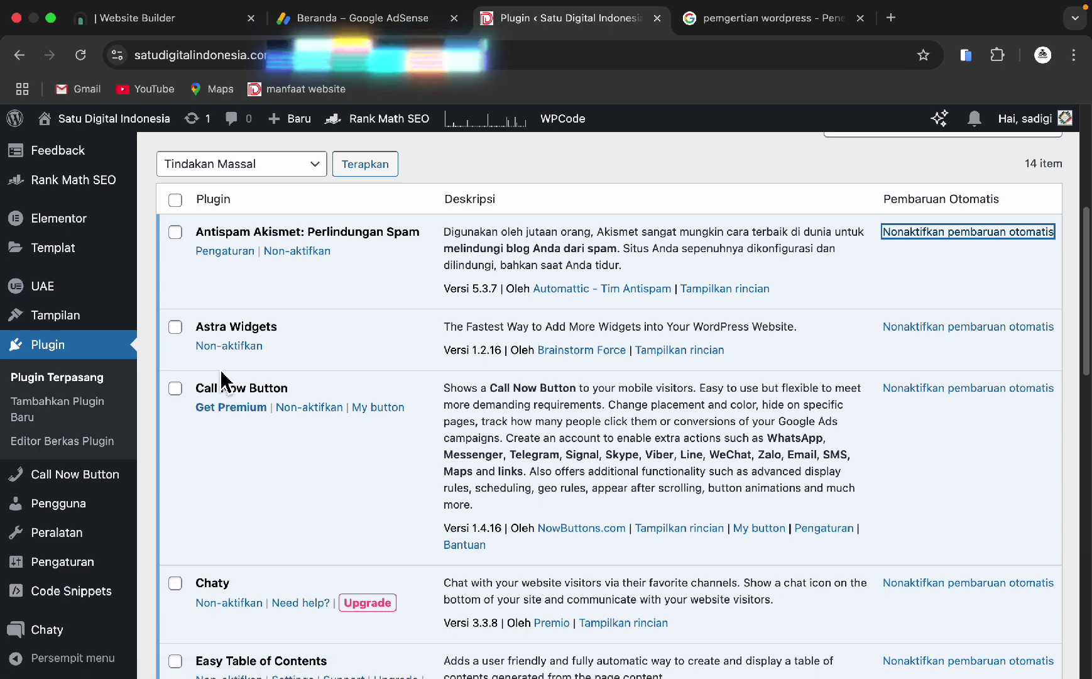
pyautogui.scroll(-4, 224, 379)
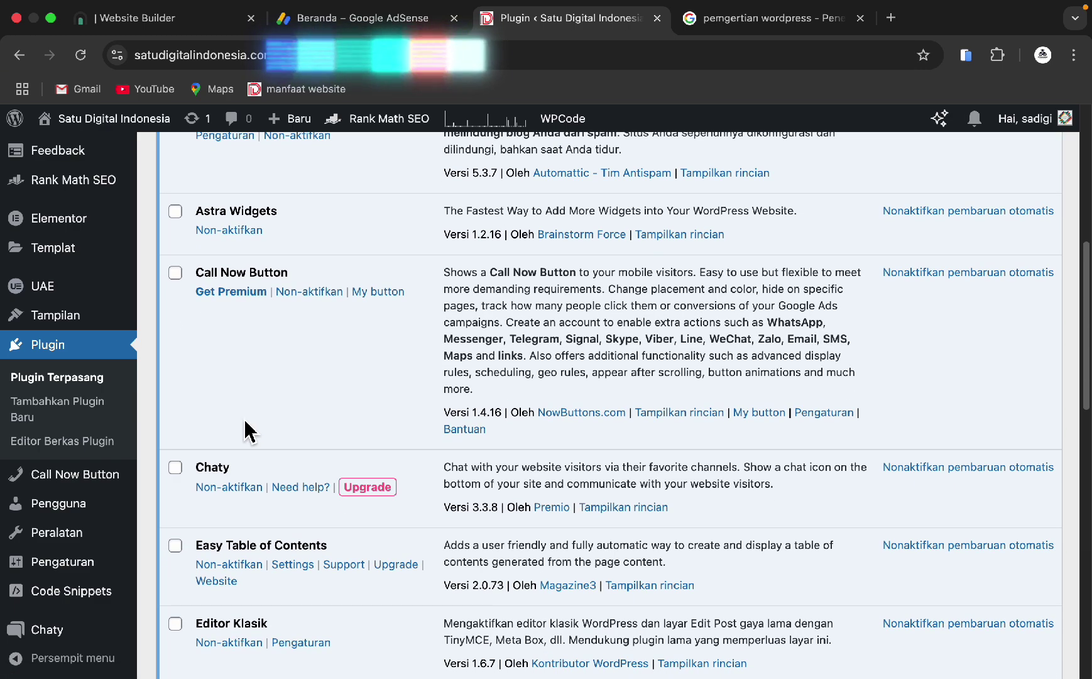
pyautogui.scroll(-6, 226, 471)
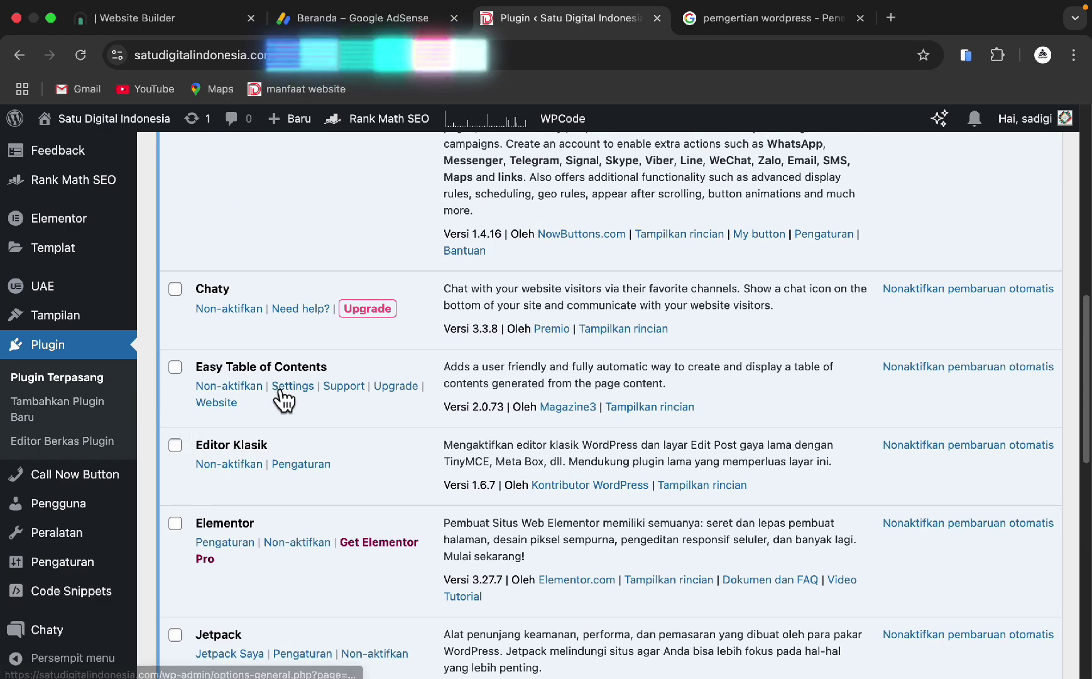
pyautogui.scroll(-1, 314, 424)
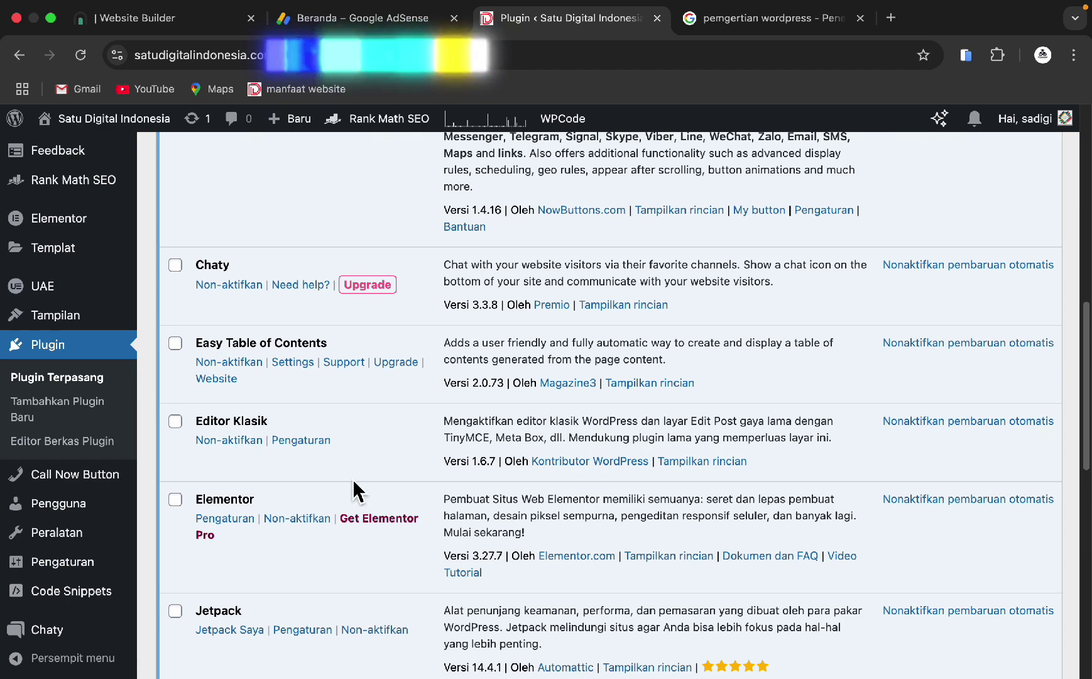
pyautogui.scroll(-11, 355, 489)
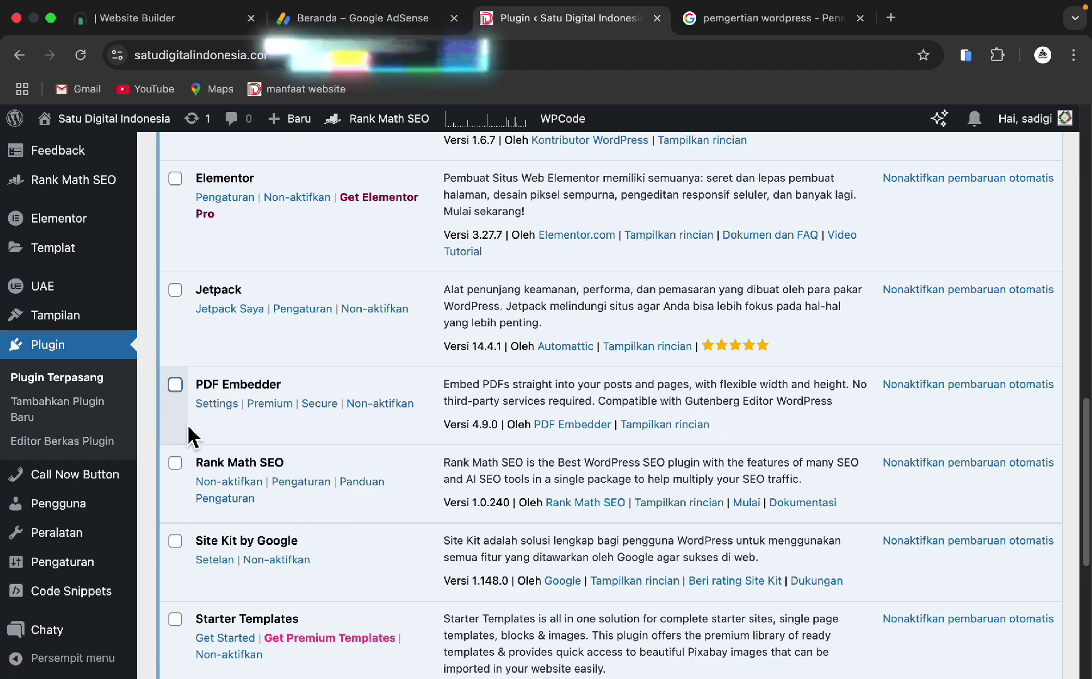
pyautogui.scroll(11, 297, 405)
pyautogui.scroll(7, 302, 411)
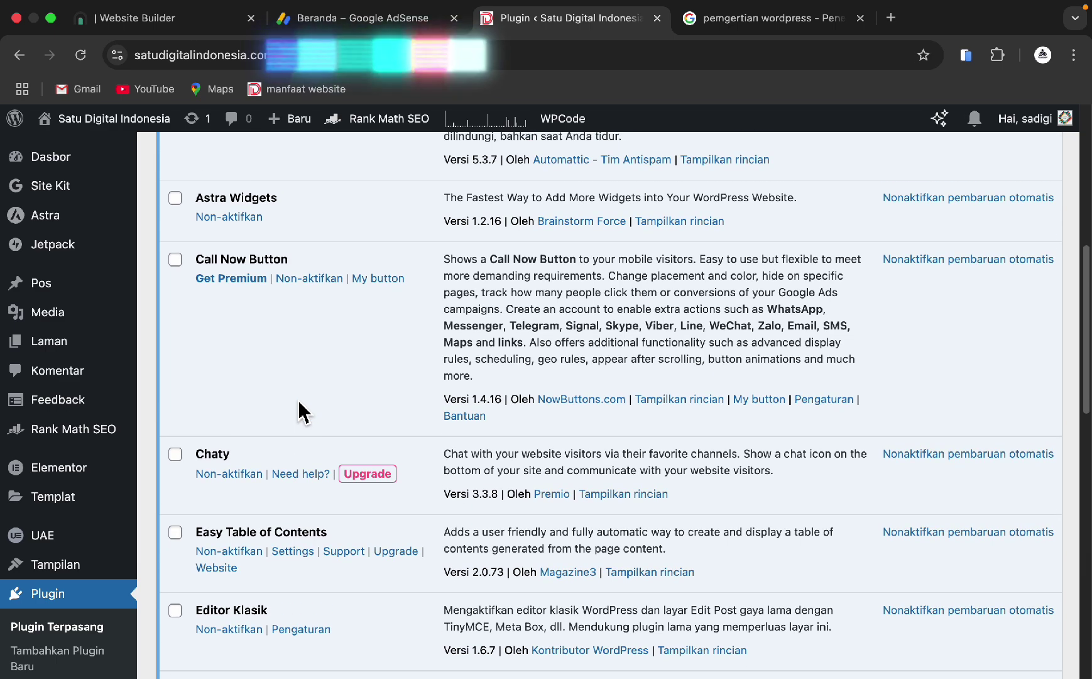
pyautogui.scroll(7, 304, 411)
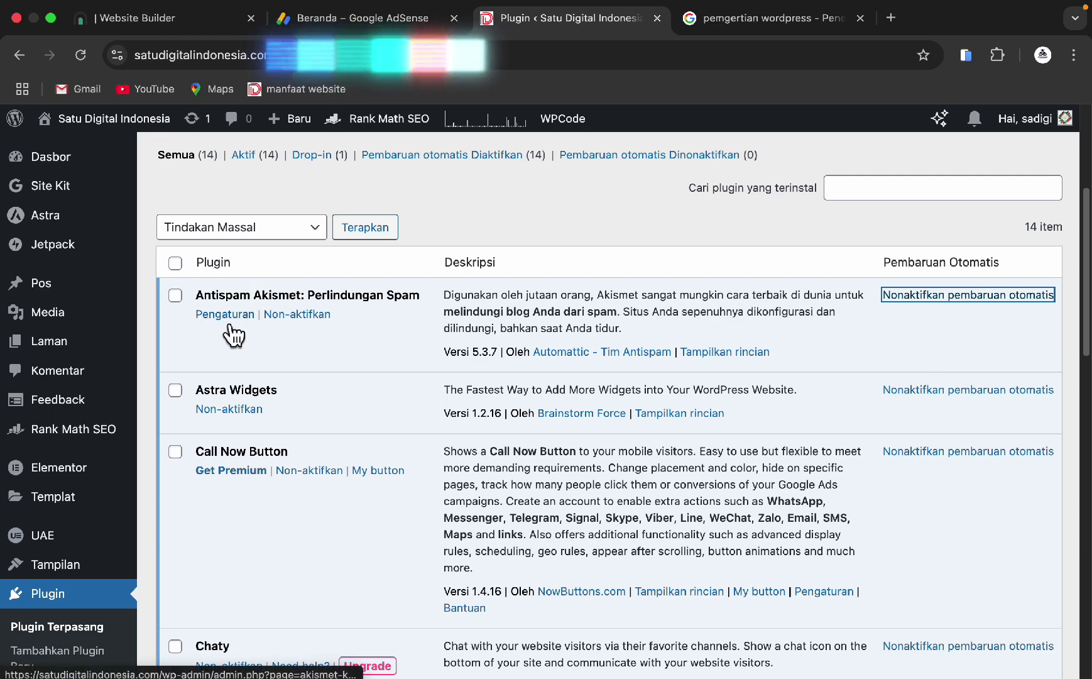
pyautogui.scroll(-1, 235, 336)
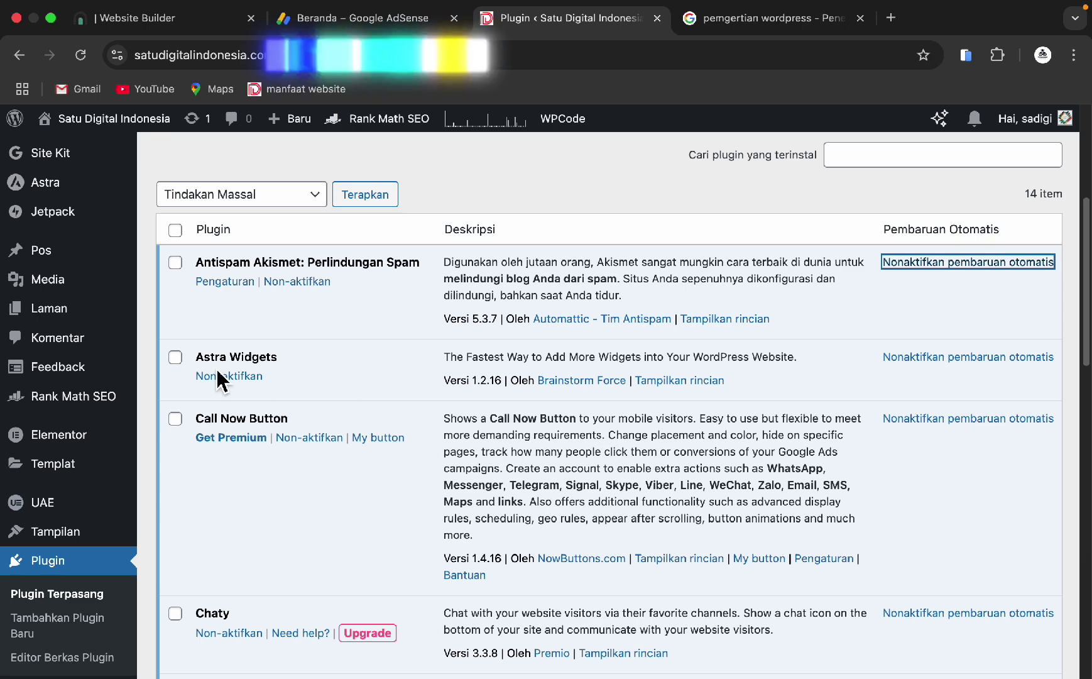
pyautogui.scroll(-1, 207, 396)
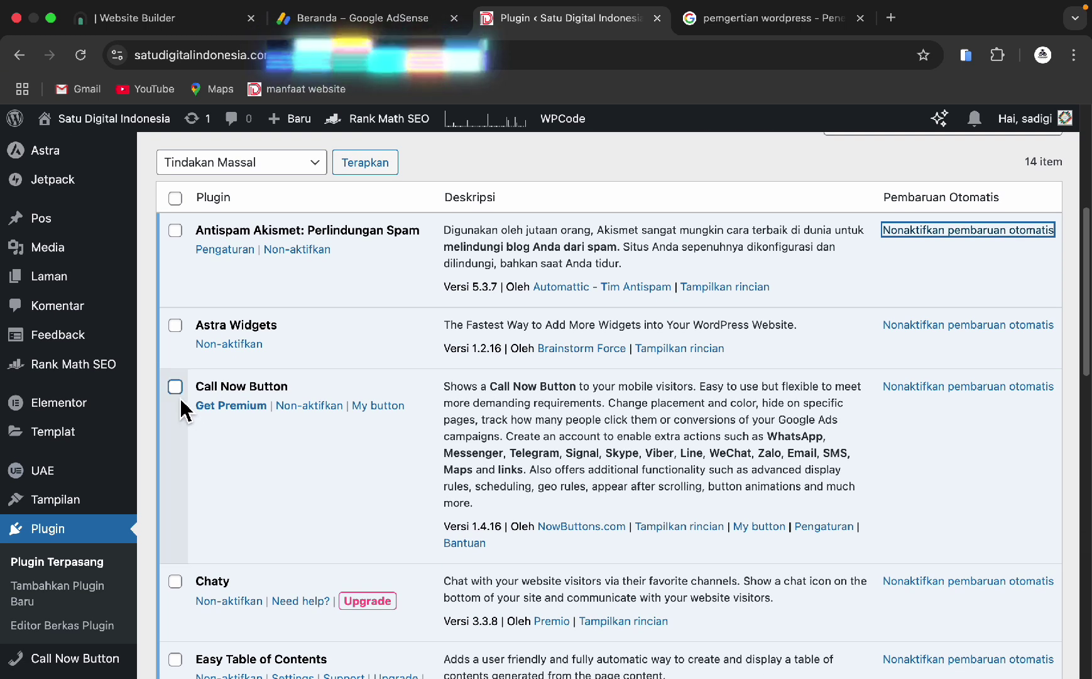
# - Load satudigitalindonesia.com in the tab holding the Google search results, and return to the installed plugins list
pyautogui.click(713, 20)
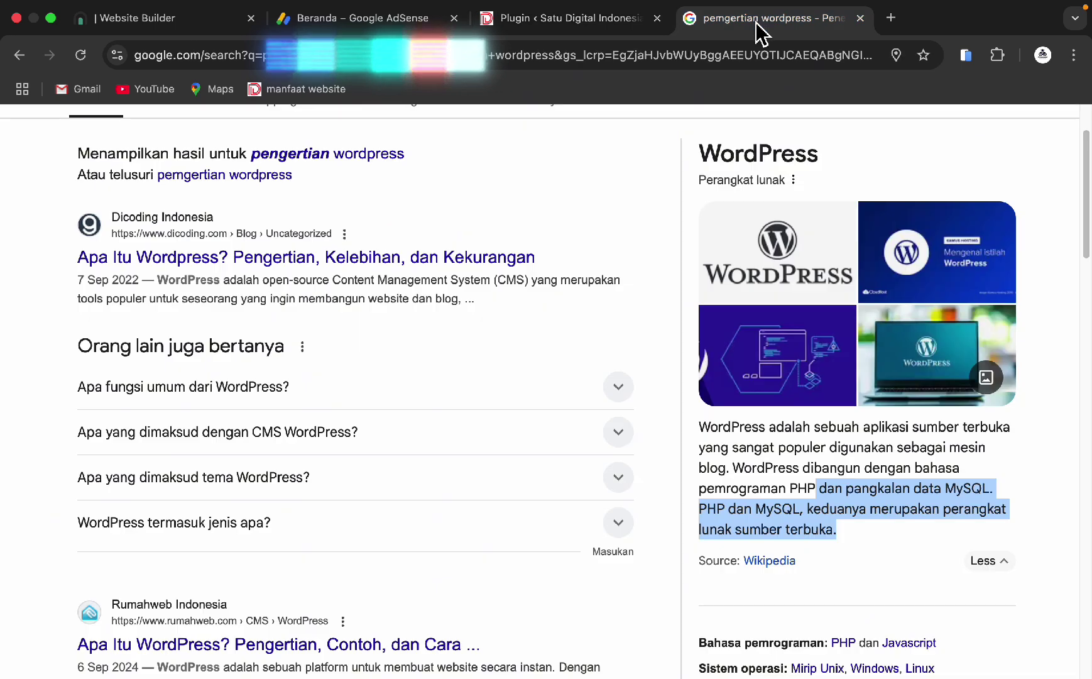
pyautogui.click(621, 57)
pyautogui.write('satudigitalindonesia.c')
pyautogui.press('Return')
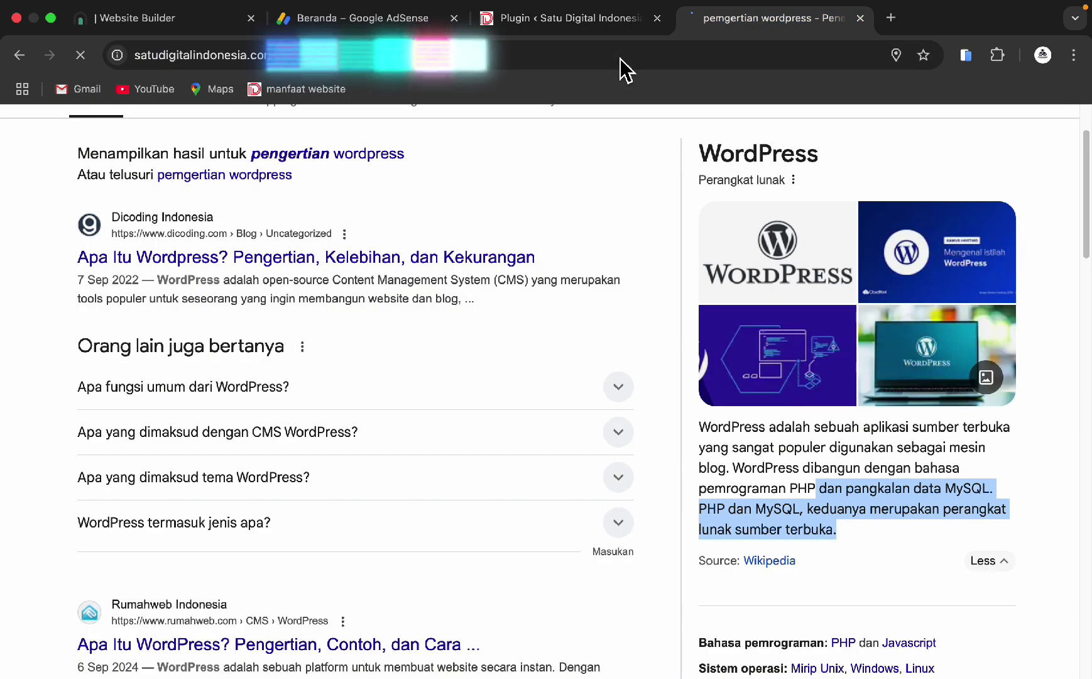
pyautogui.click(589, 20)
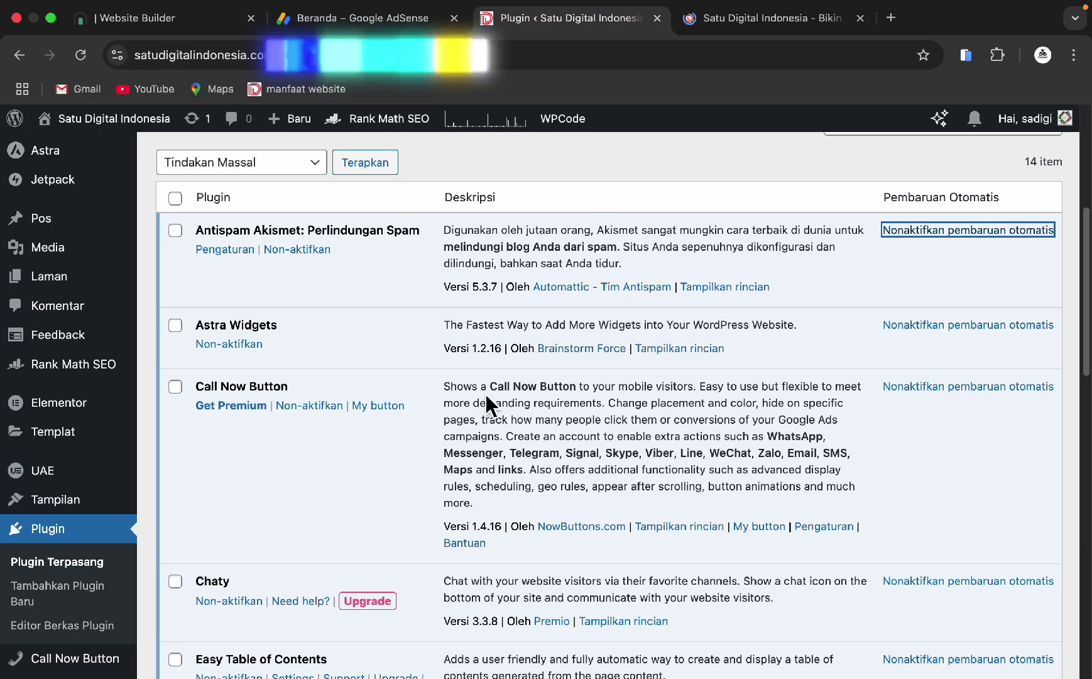
# - Compare the Call Now Button description with the WhatsApp contact button on the live site, and return to the installed plugins list
pyautogui.scroll(-1, 439, 402)
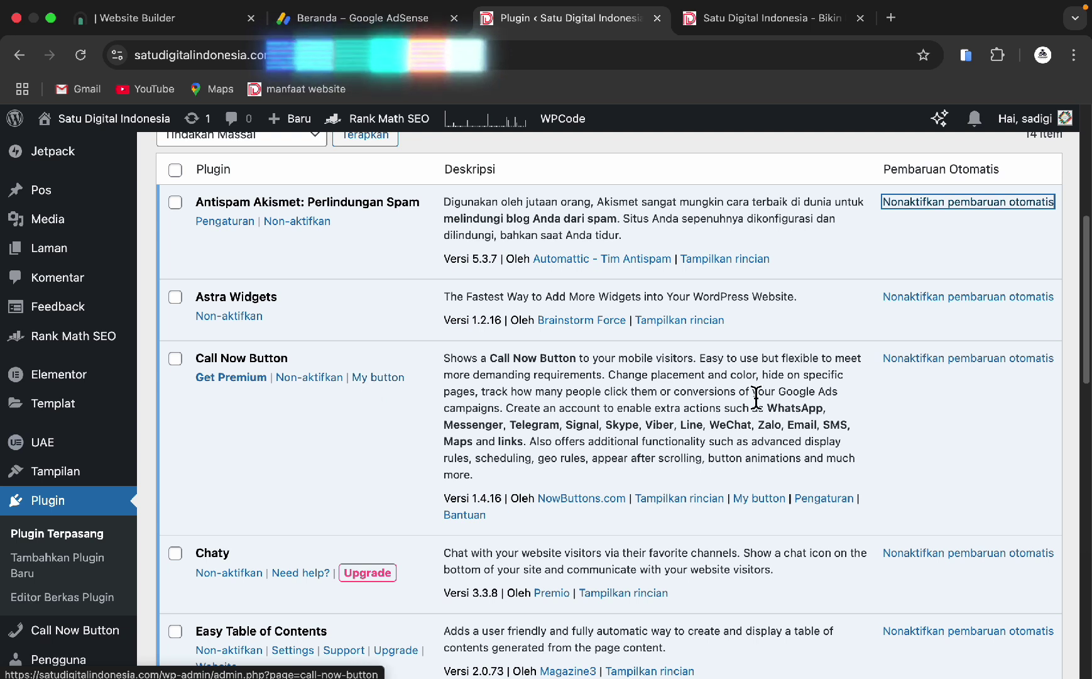
pyautogui.click(491, 419)
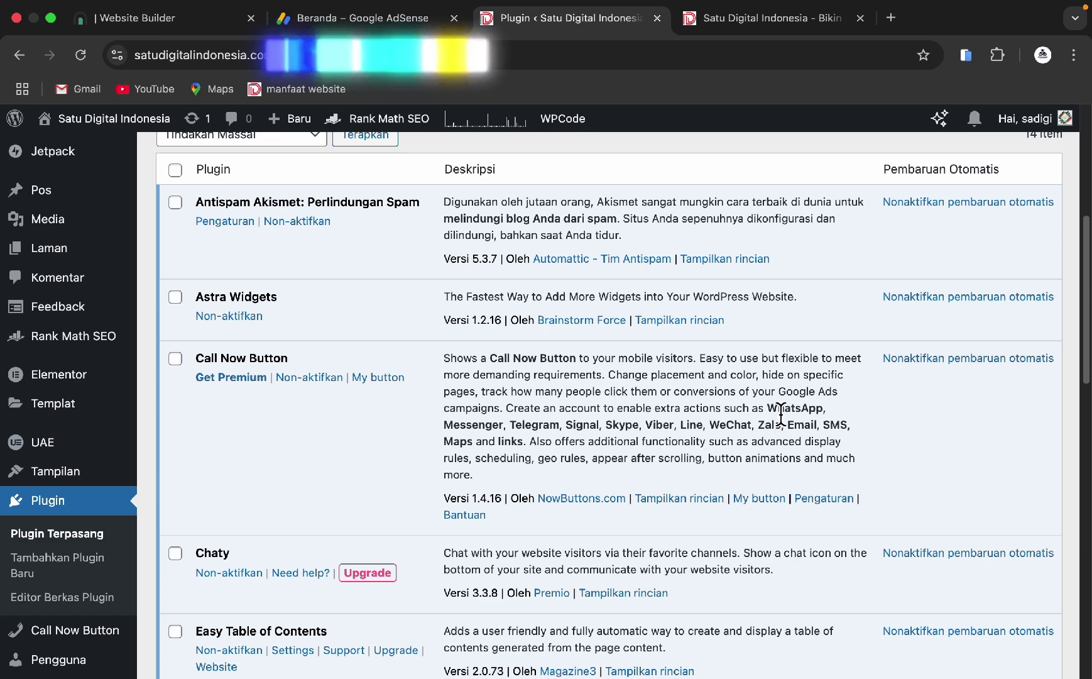
pyautogui.click(762, 26)
pyautogui.scroll(-5, 205, 611)
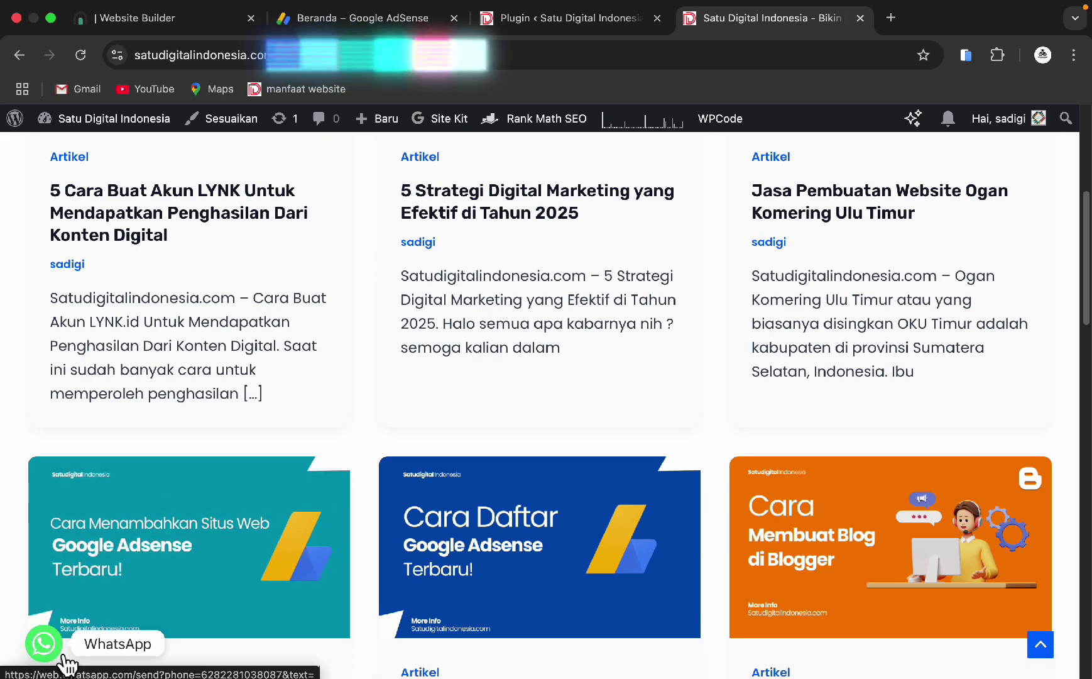
pyautogui.click(506, 25)
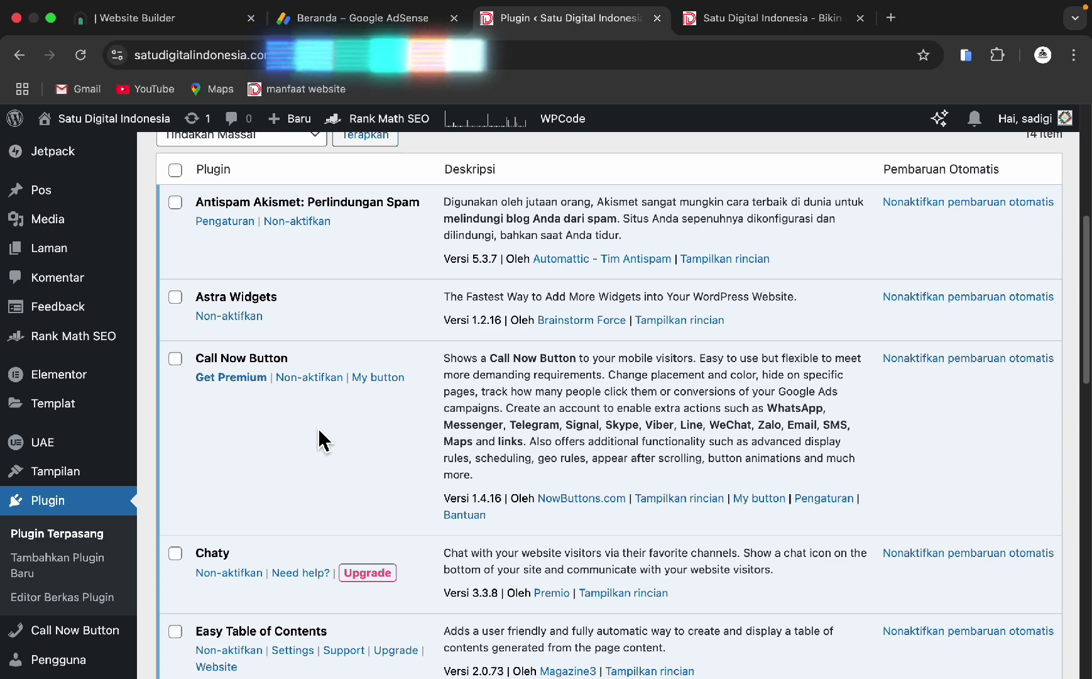
# - Highlight part of the Chaty plugin's description and the name of the Easy Table of Contents plugin
pyautogui.scroll(-3, 318, 428)
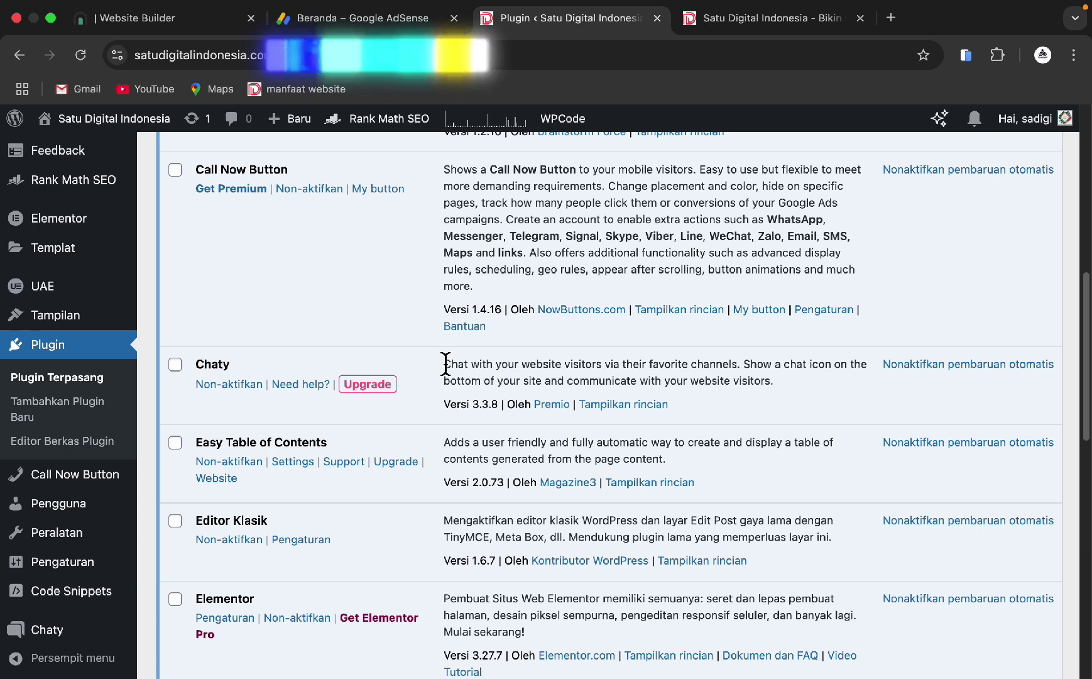
pyautogui.moveTo(512, 369); pyautogui.dragTo(629, 380)
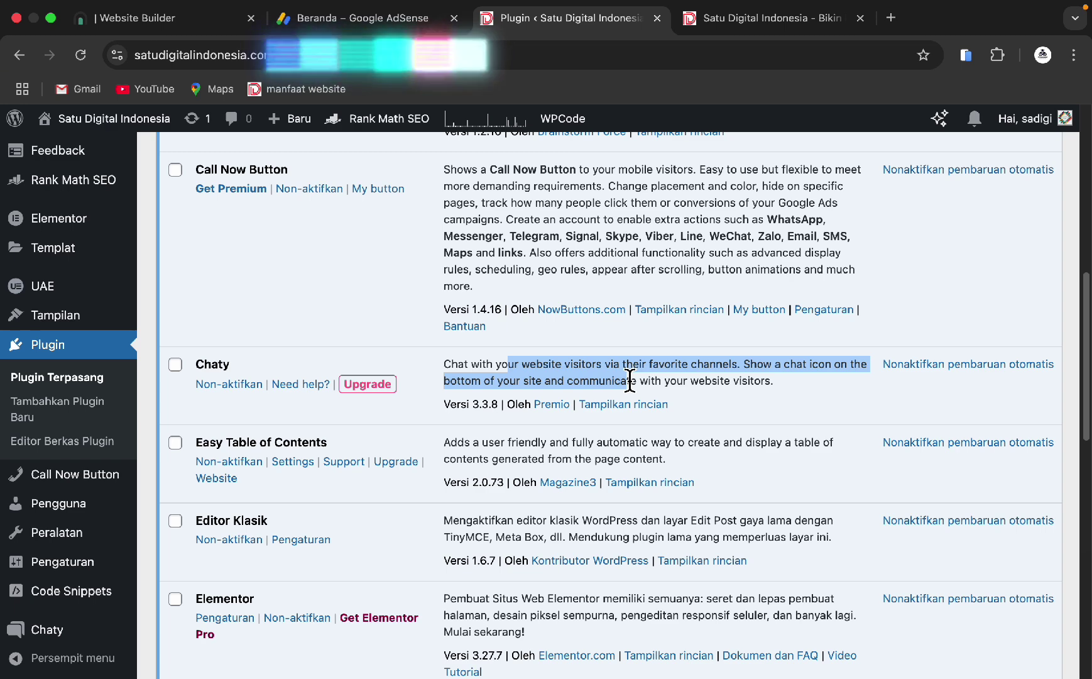
pyautogui.scroll(-2, 630, 380)
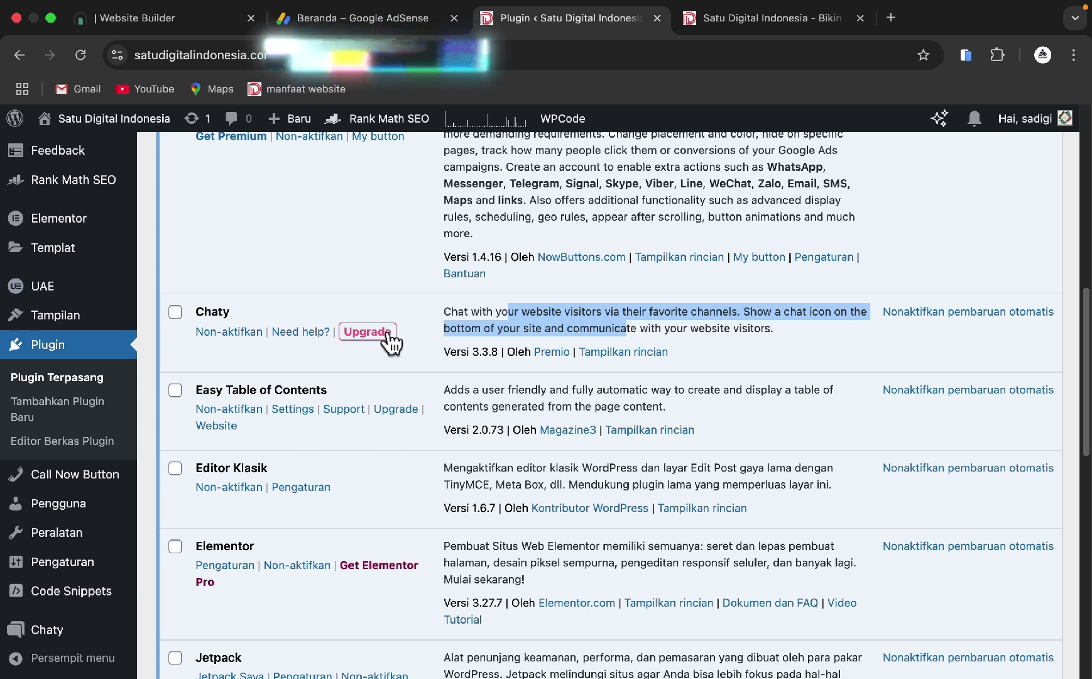
pyautogui.moveTo(195, 390); pyautogui.dragTo(309, 390)
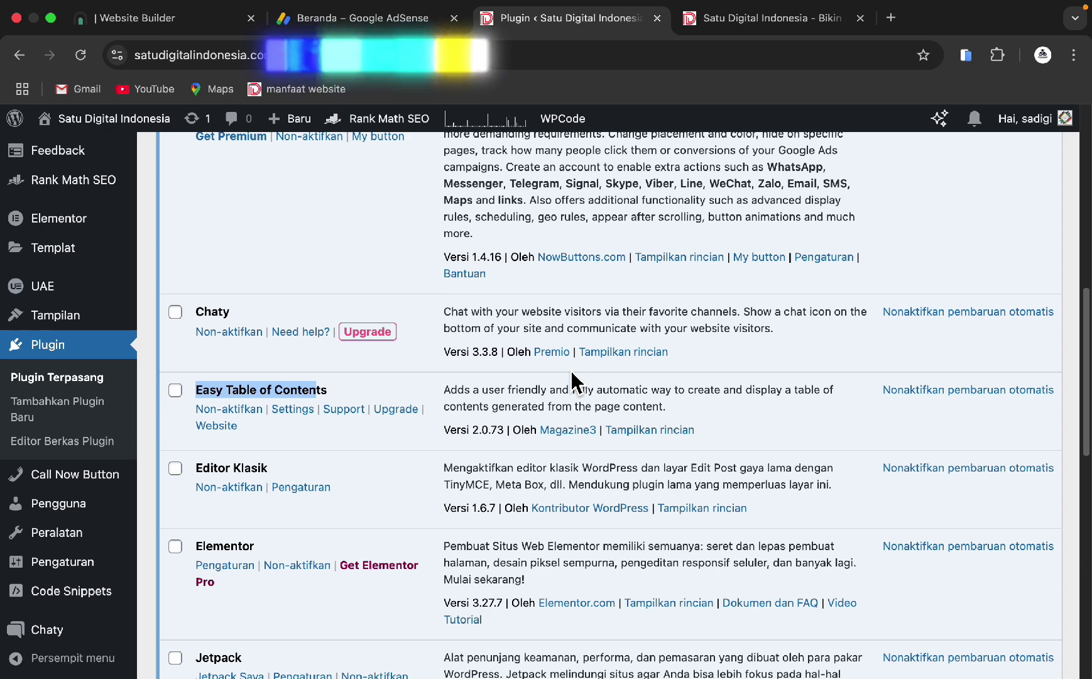
# - Open the live site's article "5 Cara Buat Akun LYNK Untuk Mendapatkan Penghasilan Dari Konten Digital" and highlight its whole table of contents
pyautogui.click(731, 16)
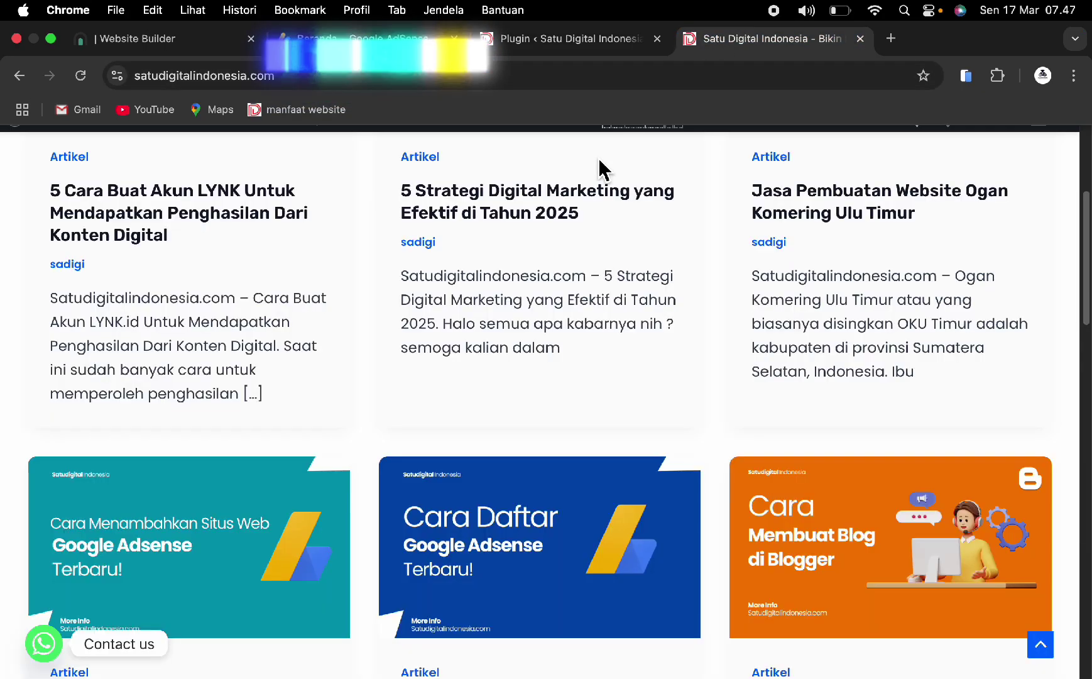
pyautogui.click(236, 228)
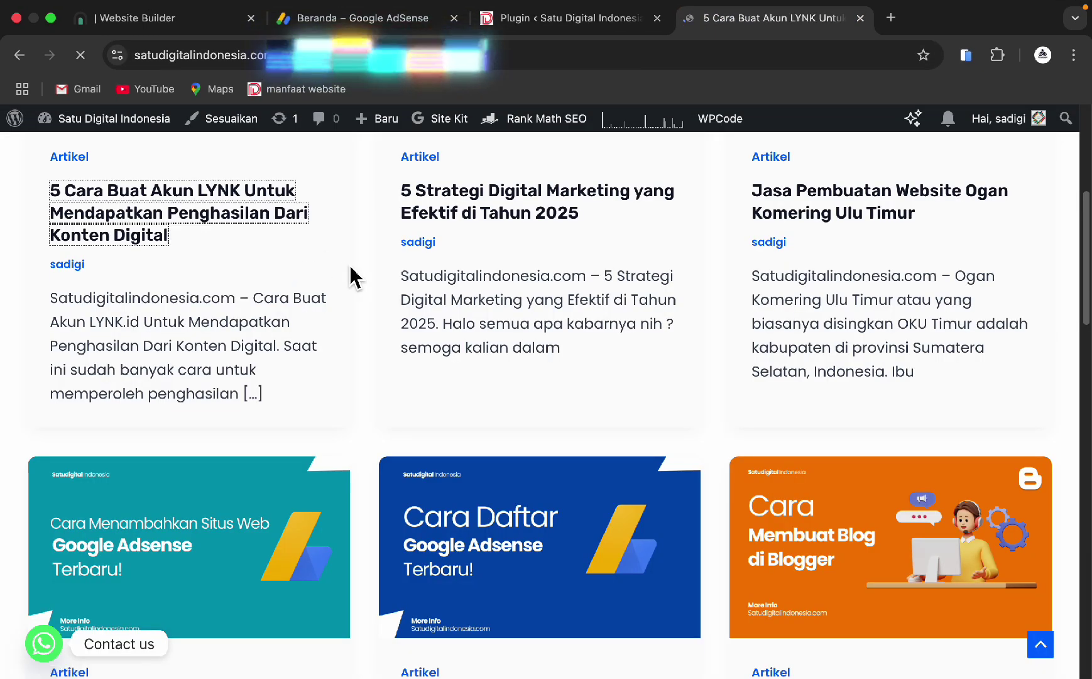
pyautogui.scroll(-5, 348, 280)
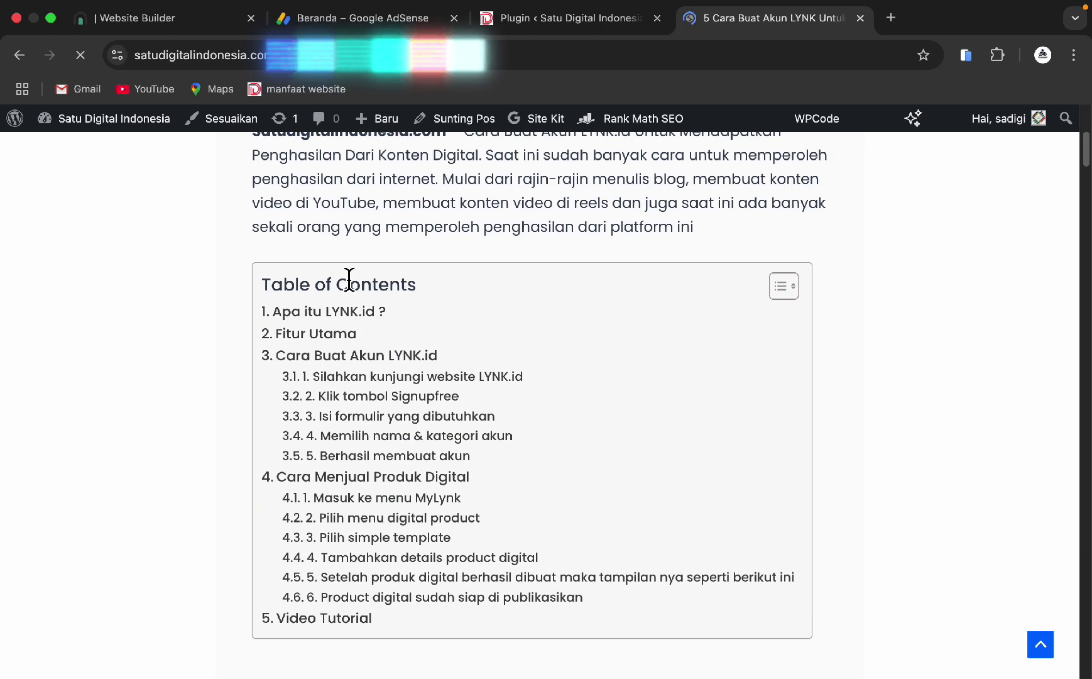
pyautogui.moveTo(259, 281); pyautogui.dragTo(547, 630)
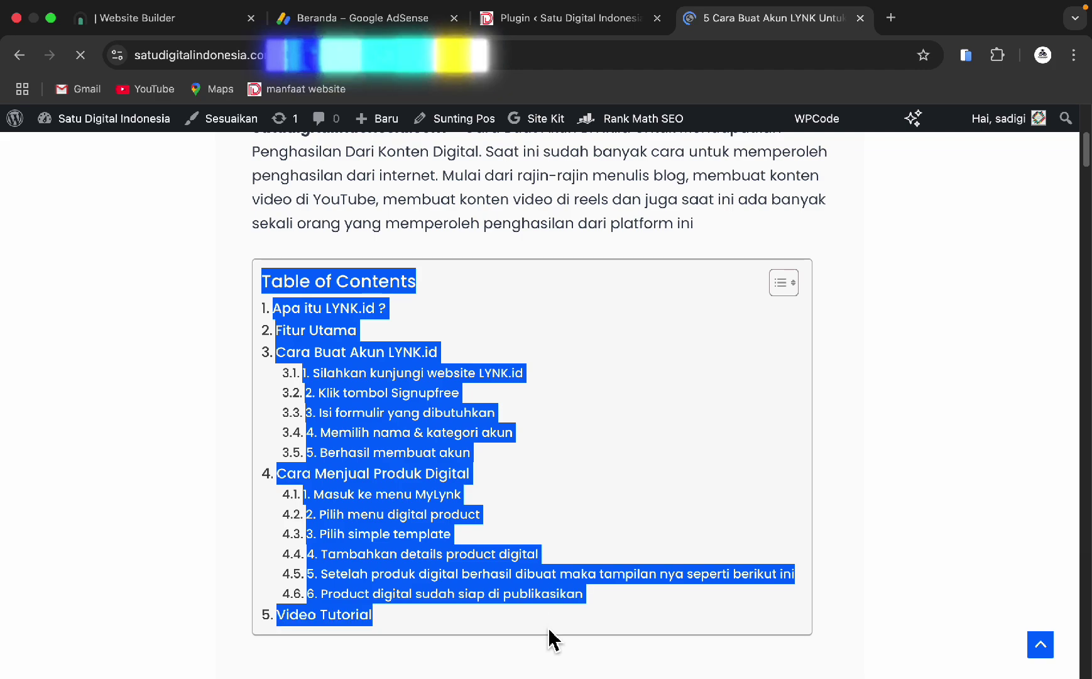
pyautogui.scroll(5, 782, 314)
pyautogui.scroll(-5, 626, 420)
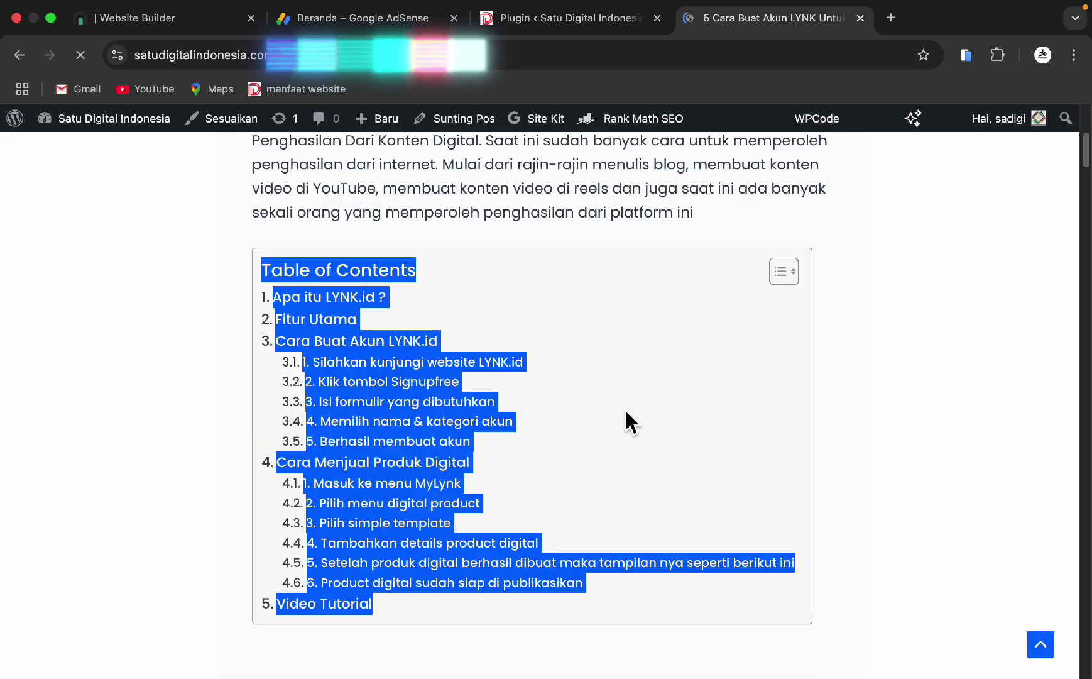
# - Jump from the article's table of contents to "4. Memilih nama & kategori akun", and return to the installed plugins list
pyautogui.scroll(-2, 366, 352)
pyautogui.click(367, 352)
pyautogui.scroll(15, 358, 289)
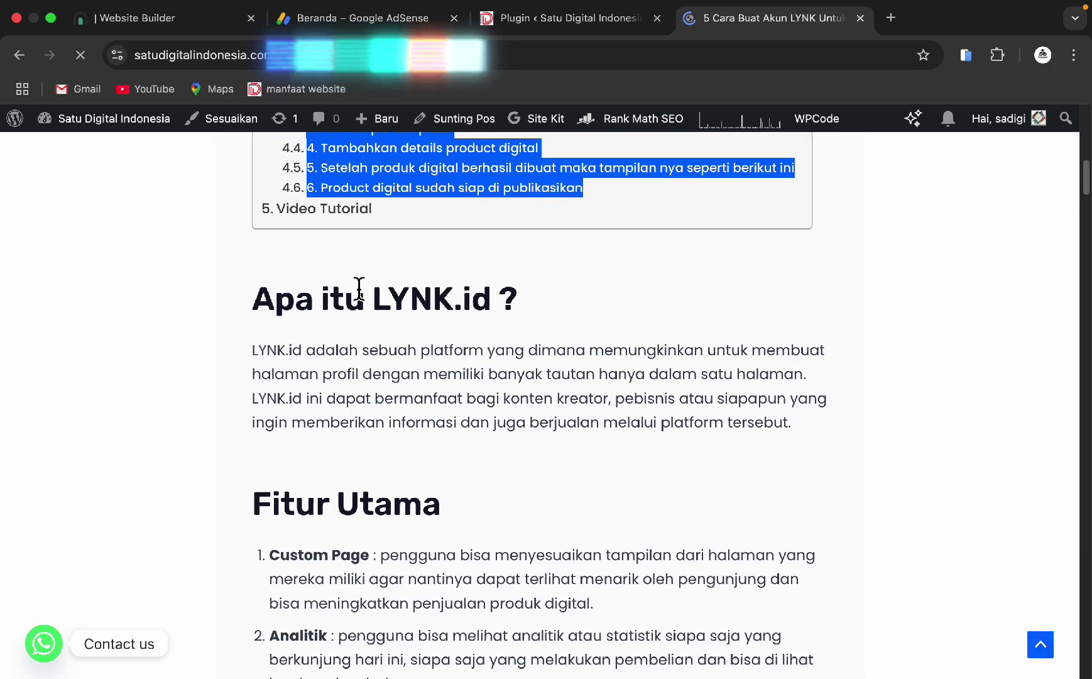
pyautogui.click(373, 409)
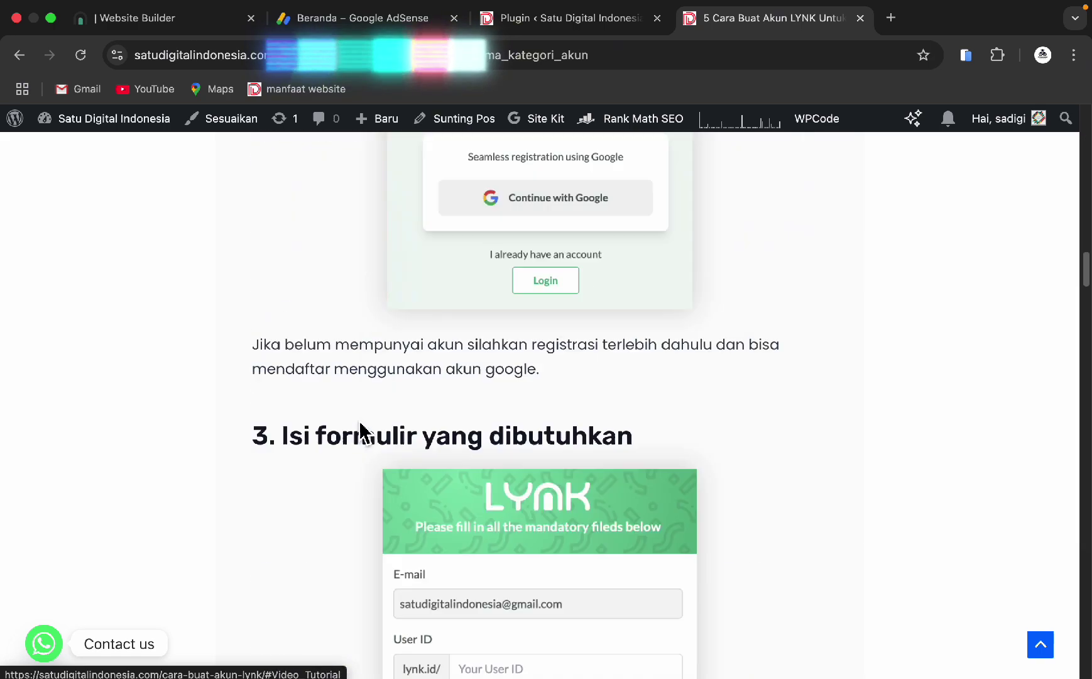
pyautogui.click(566, 18)
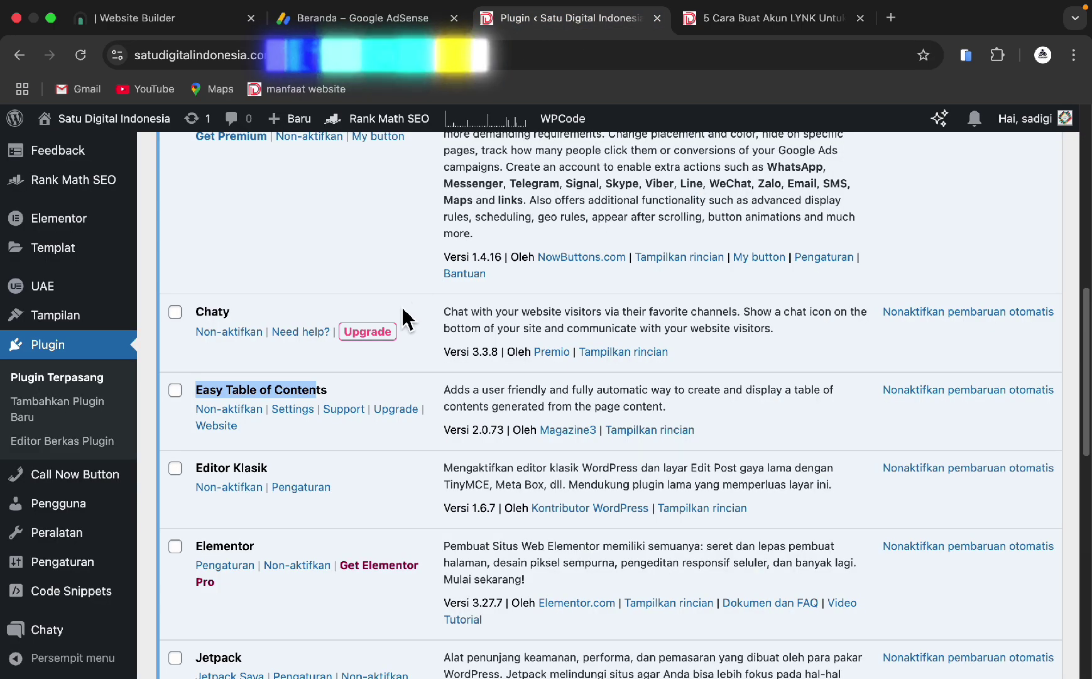
# - Review the Editor Klasik and Elementor entries among the installed plugins, highlighting each plugin's name
pyautogui.scroll(-3, 405, 317)
pyautogui.click(200, 322)
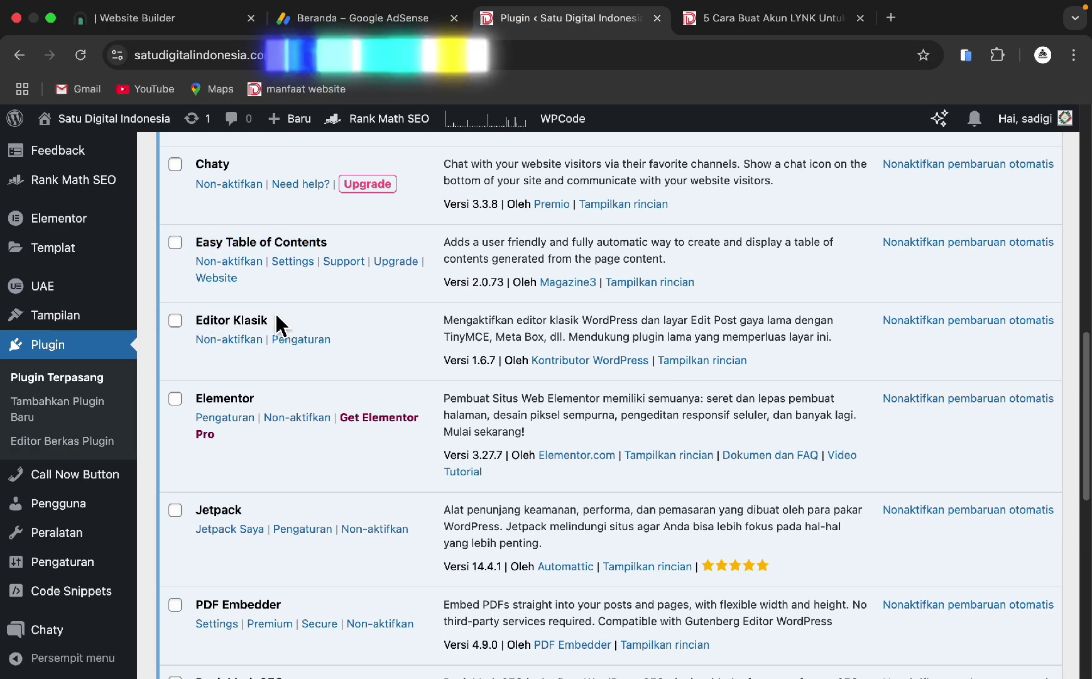
pyautogui.moveTo(290, 329); pyautogui.dragTo(202, 328)
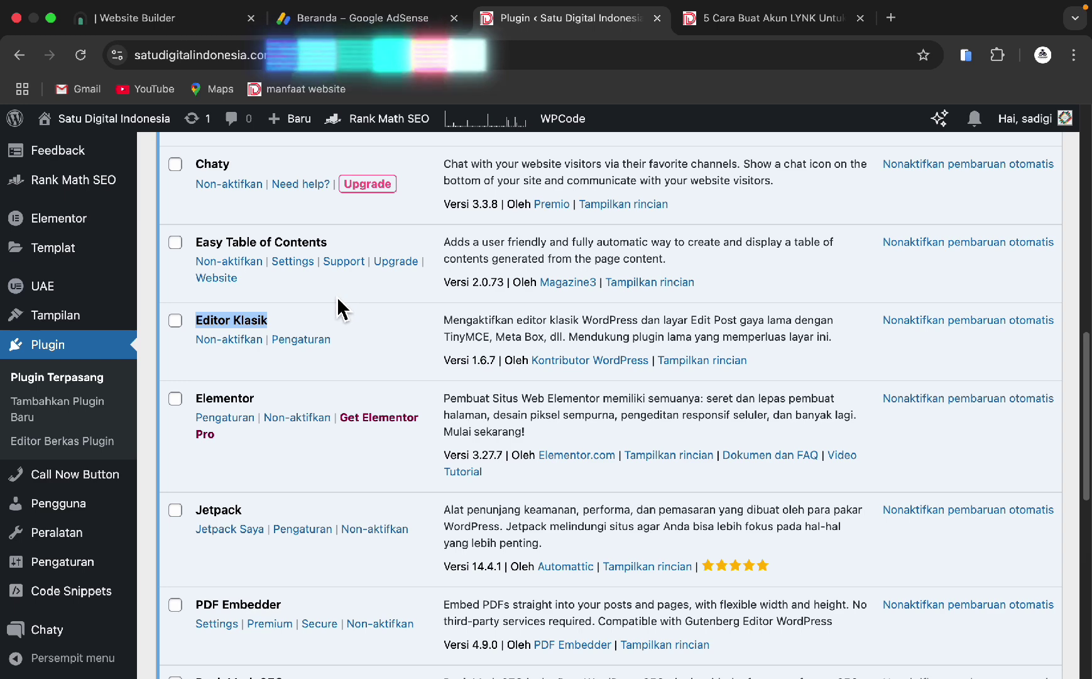
pyautogui.click(224, 317)
pyautogui.scroll(-1, 258, 333)
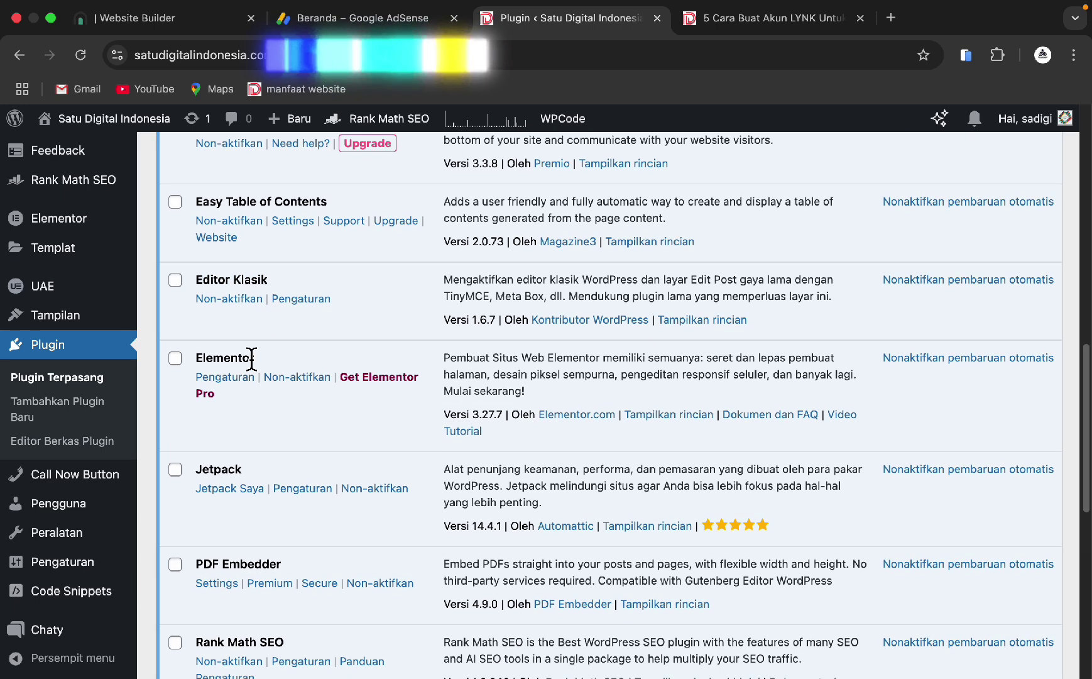
pyautogui.moveTo(207, 361); pyautogui.dragTo(286, 363)
pyautogui.click(291, 363)
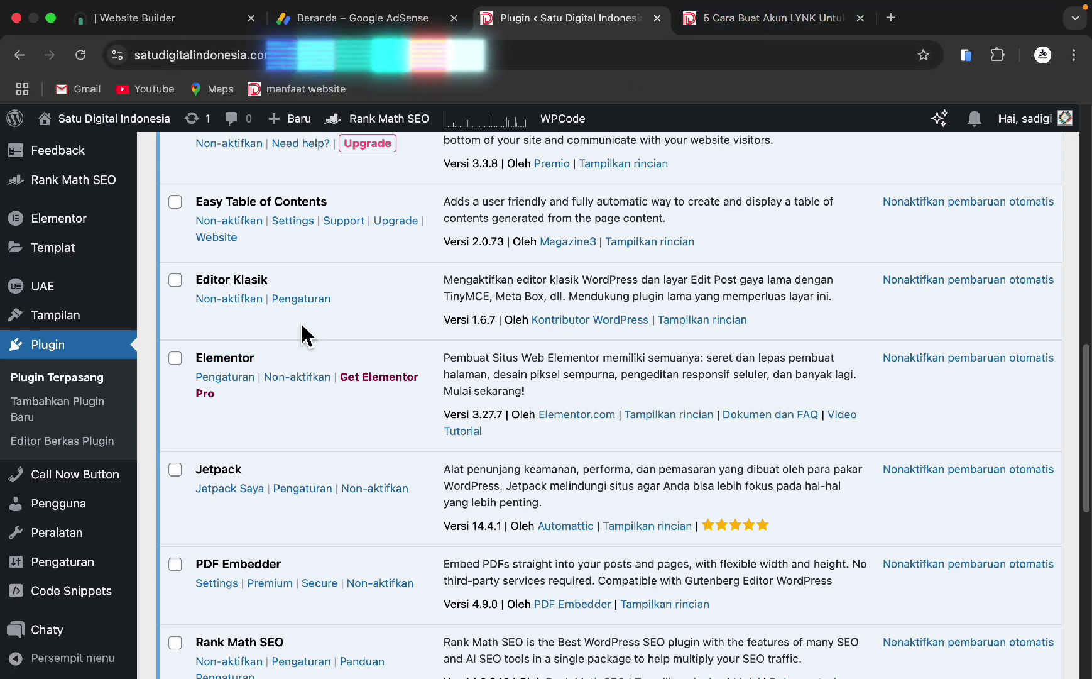
# - Open the live site's Jasa page, review its layout from the header to the Summary section, and return to the installed plugins list
pyautogui.click(742, 19)
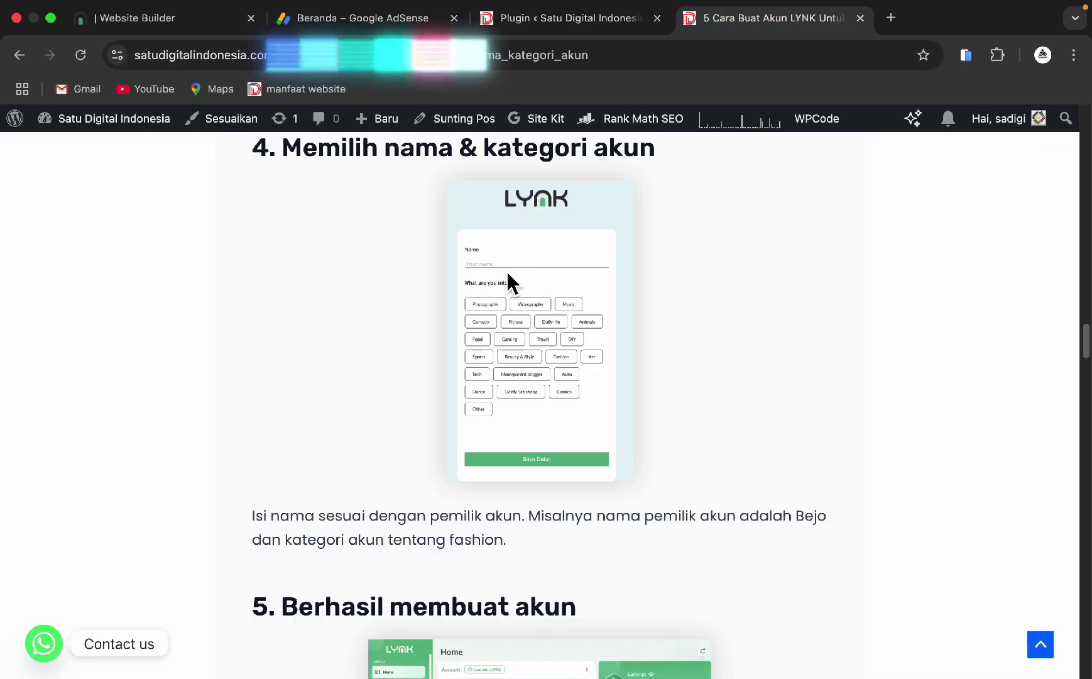
pyautogui.scroll(15, 507, 276)
pyautogui.click(649, 207)
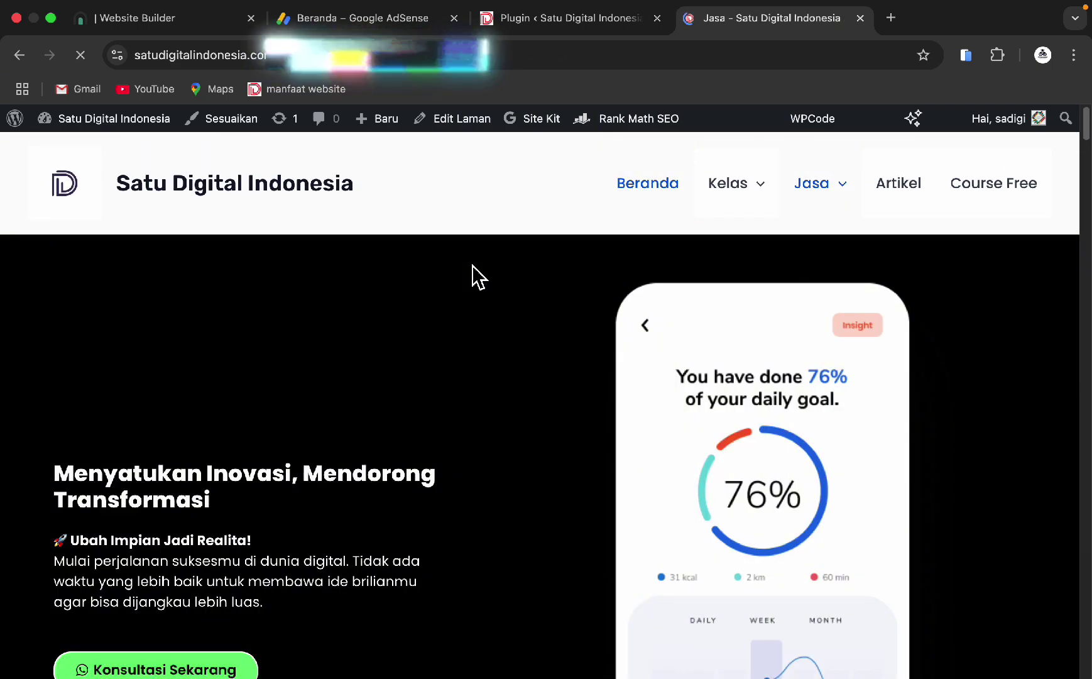
pyautogui.scroll(-10, 478, 276)
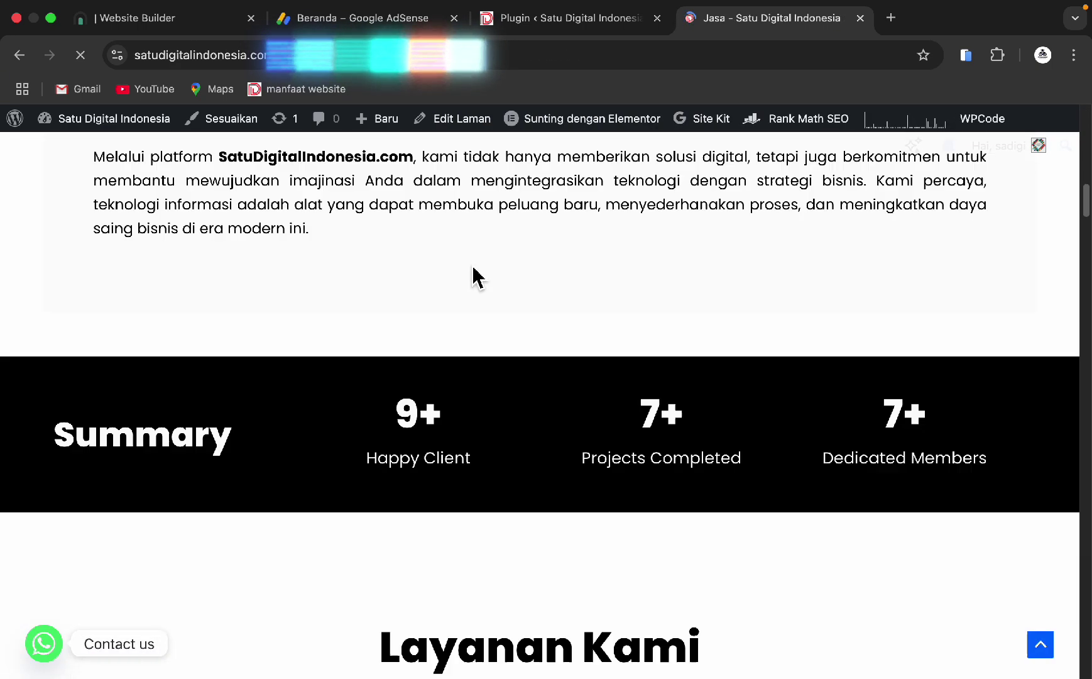
pyautogui.scroll(10, 478, 276)
pyautogui.scroll(-11, 478, 277)
pyautogui.scroll(8, 478, 277)
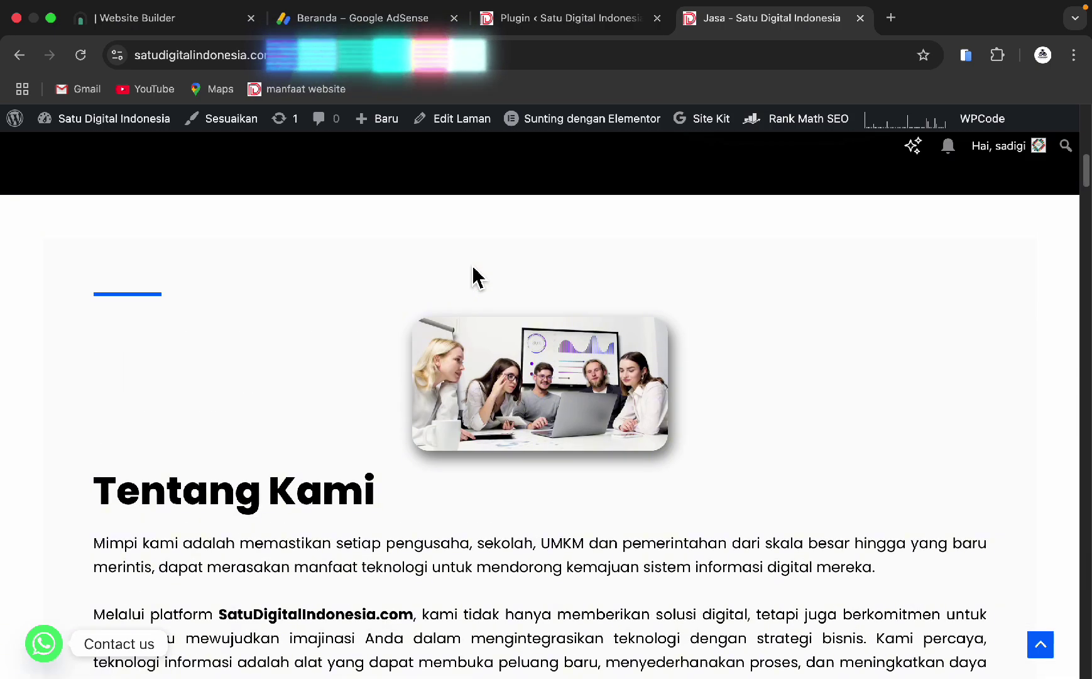
pyautogui.scroll(8, 478, 277)
pyautogui.click(512, 24)
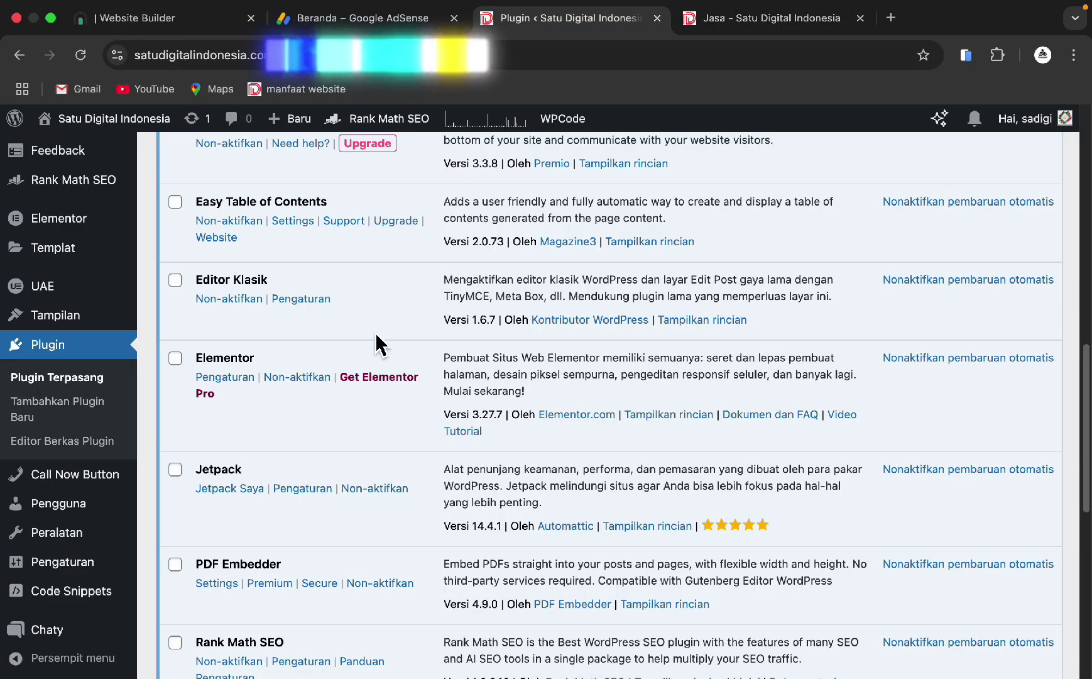
# - Review the Jetpack and PDF Embedder entries among the installed plugins, highlighting each plugin's name
pyautogui.scroll(-1, 352, 377)
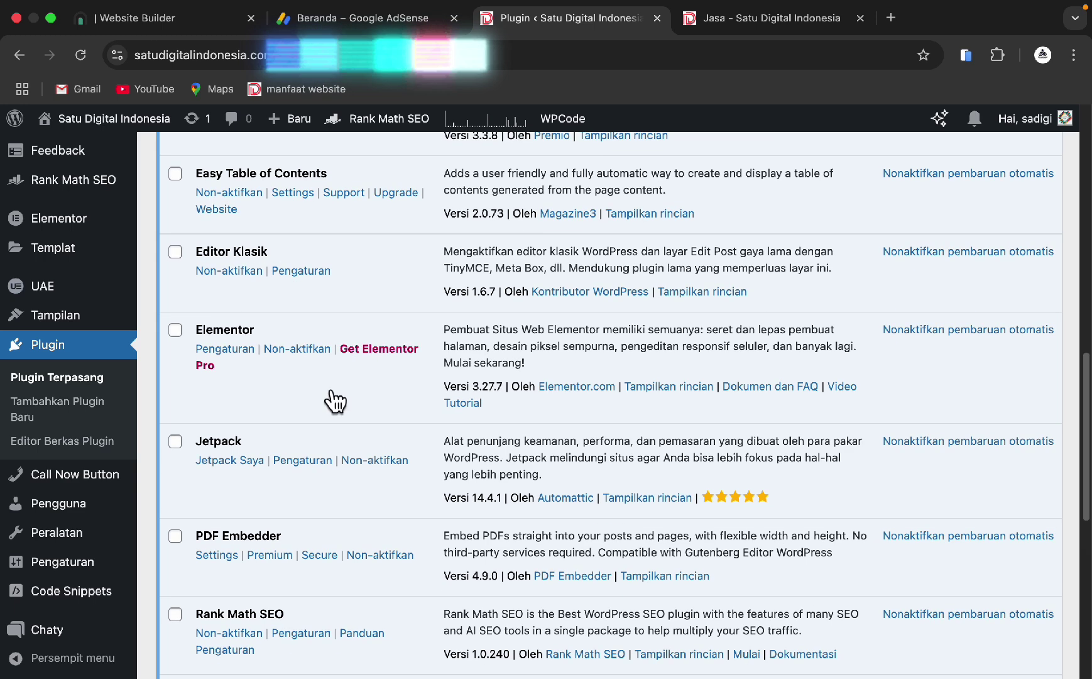
pyautogui.doubleClick(214, 444)
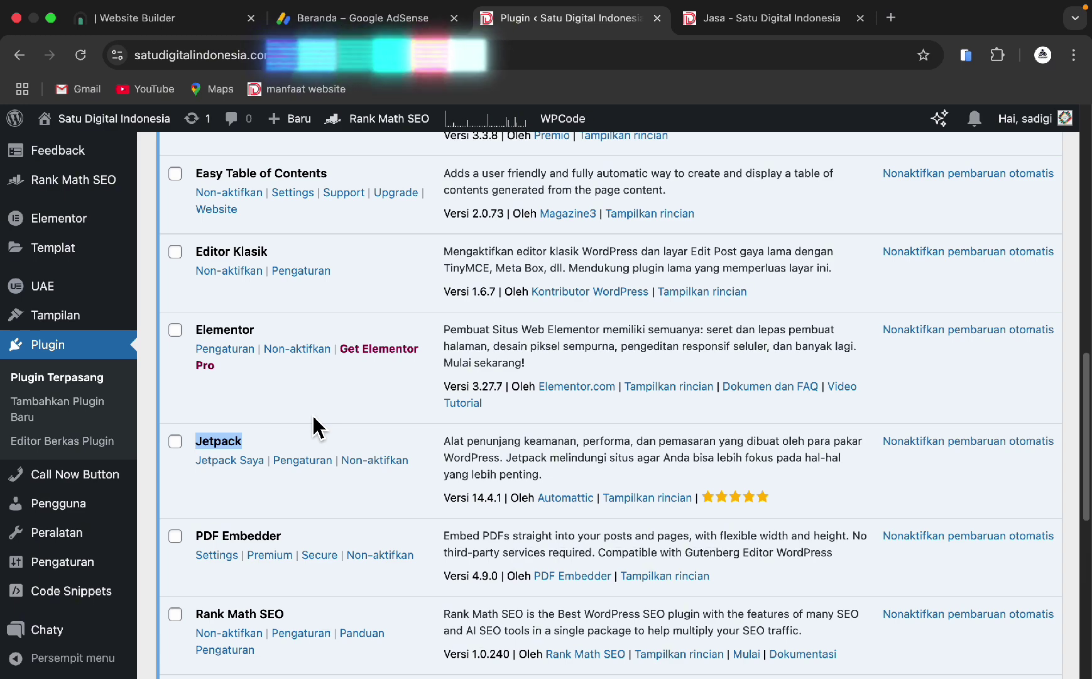
pyautogui.click(273, 452)
pyautogui.scroll(-3, 270, 451)
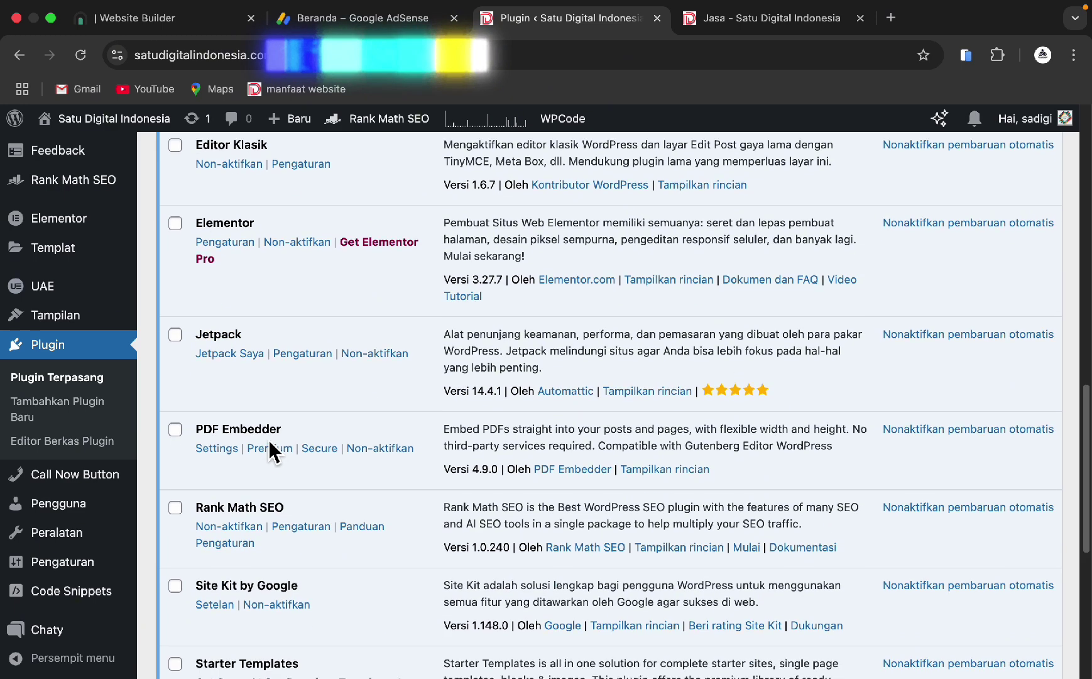
pyautogui.moveTo(195, 429); pyautogui.dragTo(319, 425)
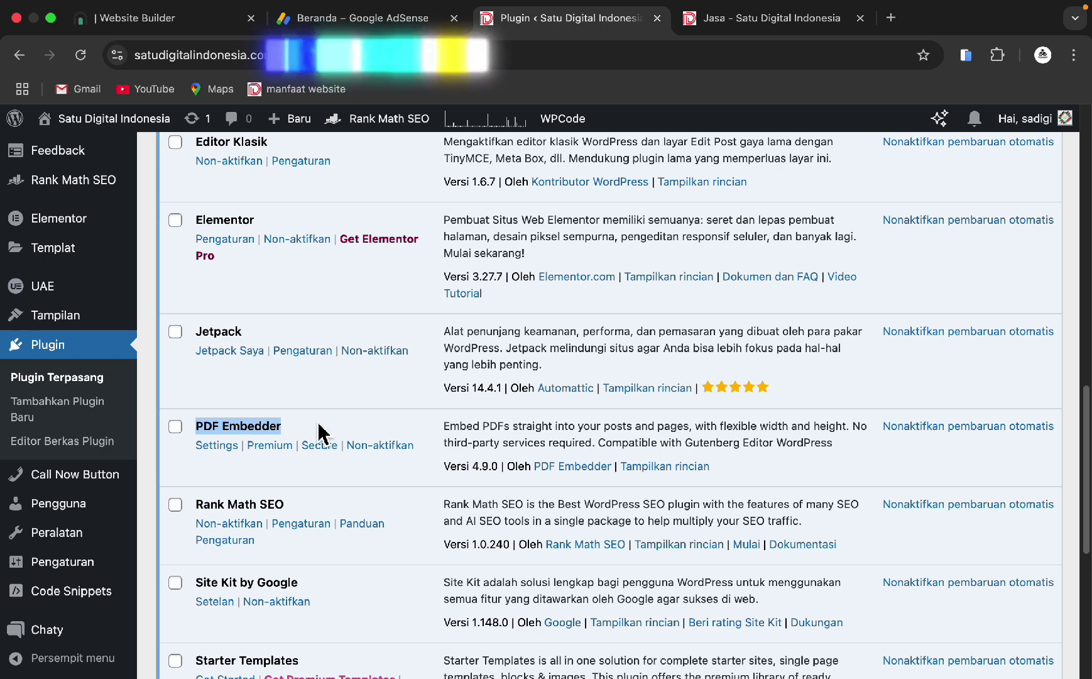
pyautogui.scroll(-4, 318, 433)
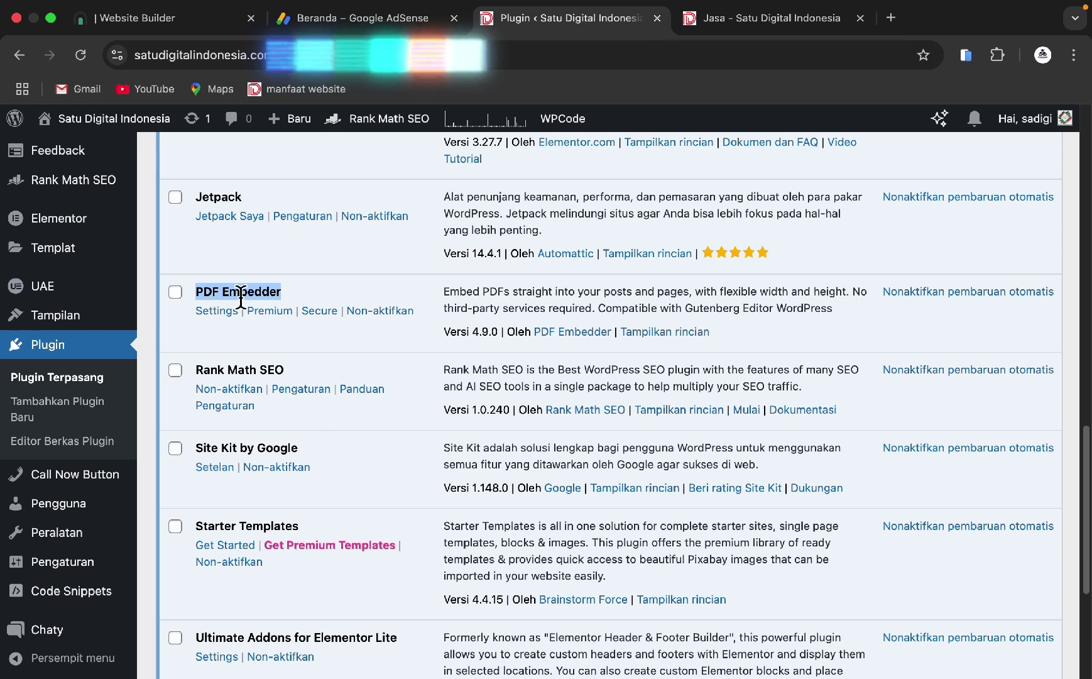
pyautogui.moveTo(203, 291)
pyautogui.mouseDown()
pyautogui.moveTo(333, 301)
pyautogui.moveTo(197, 294)
pyautogui.mouseUp()
pyautogui.click(333, 301)
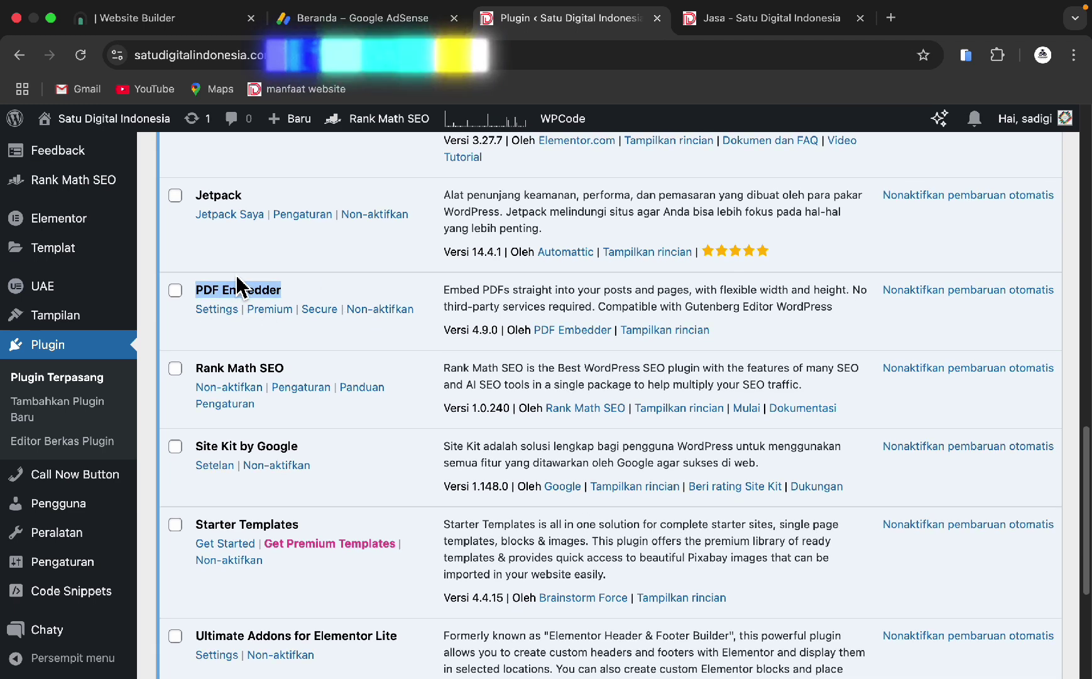
# - Review the Rank Math SEO entry with its name highlighted, and move on towards the Site Kit by Google entry
pyautogui.scroll(-1, 235, 289)
pyautogui.moveTo(195, 331); pyautogui.dragTo(290, 335)
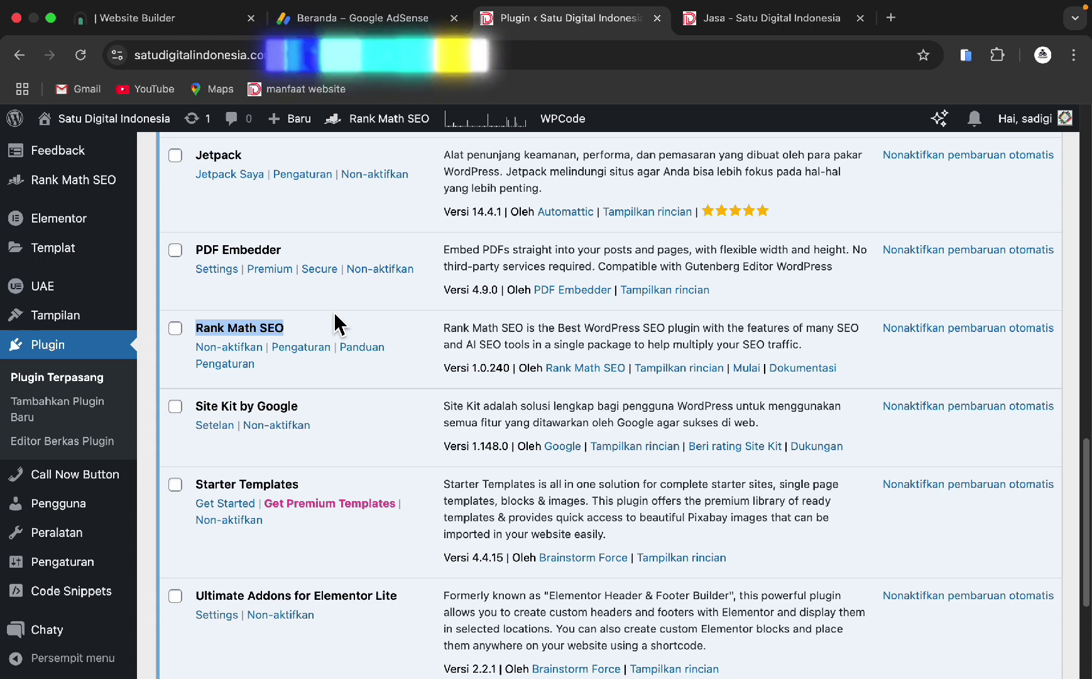
pyautogui.moveTo(207, 325); pyautogui.dragTo(293, 343)
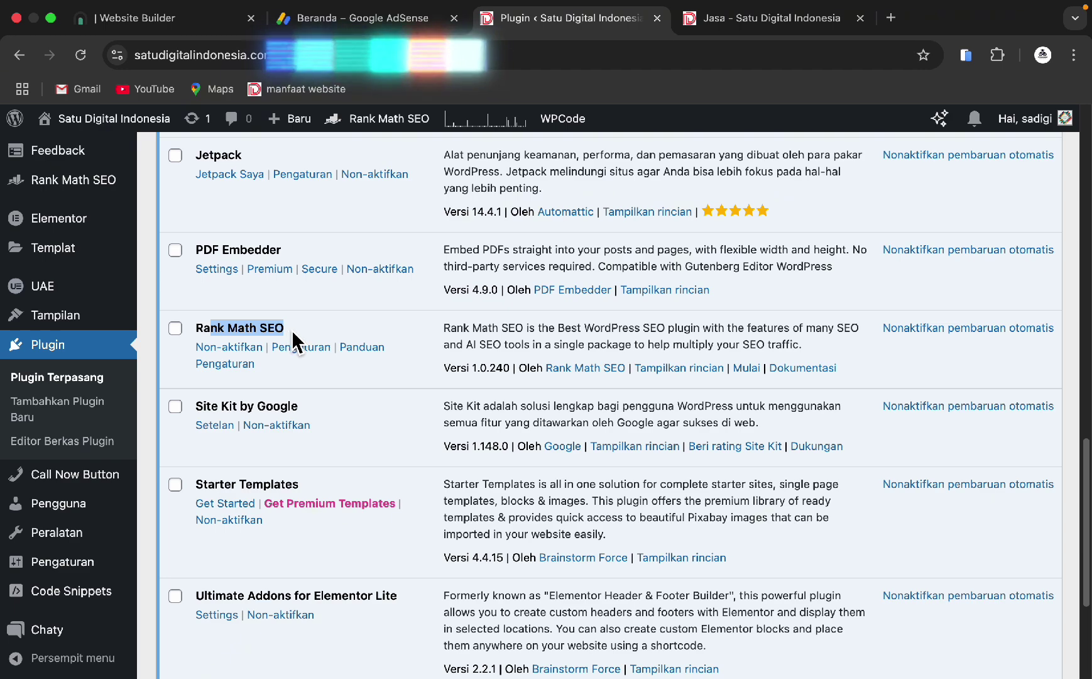
pyautogui.scroll(-1, 292, 342)
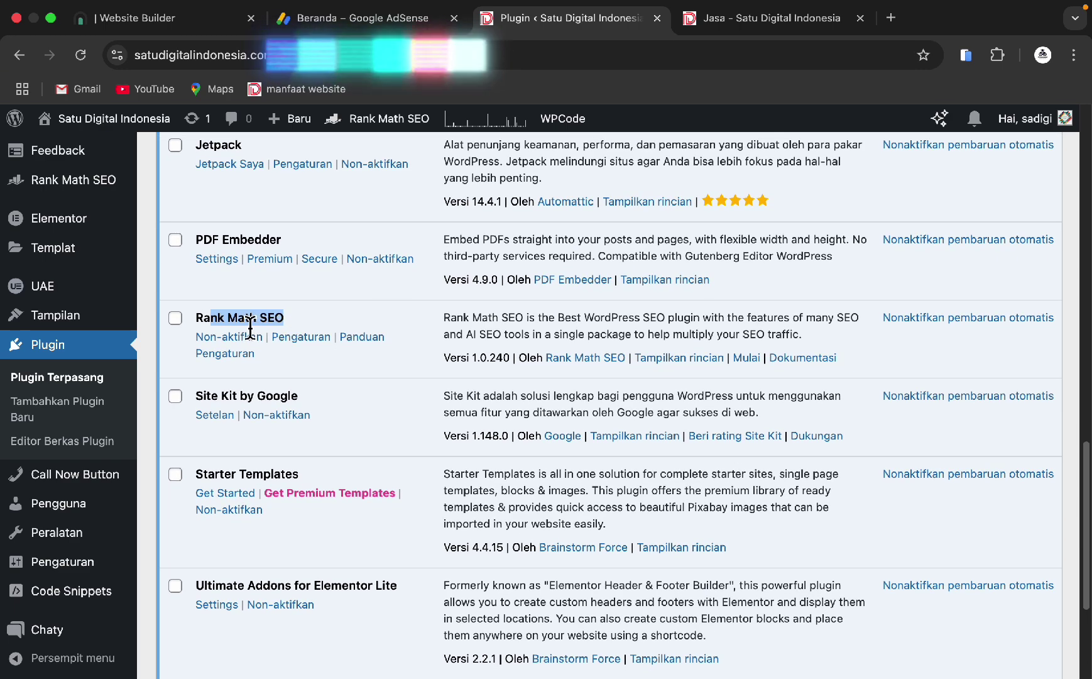
pyautogui.click(250, 327)
pyautogui.scroll(-2, 256, 327)
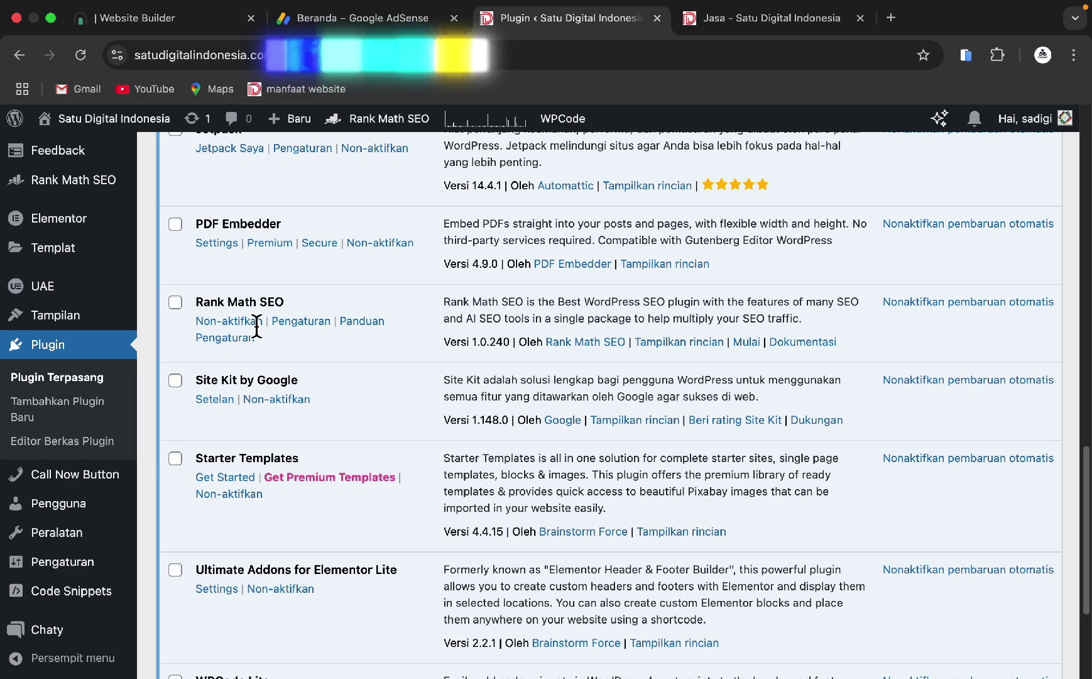
# - Review the Site Kit by Google and Starter Templates entries among the installed plugins, highlighting each plugin's name
pyautogui.moveTo(196, 365); pyautogui.dragTo(323, 366)
pyautogui.click(324, 367)
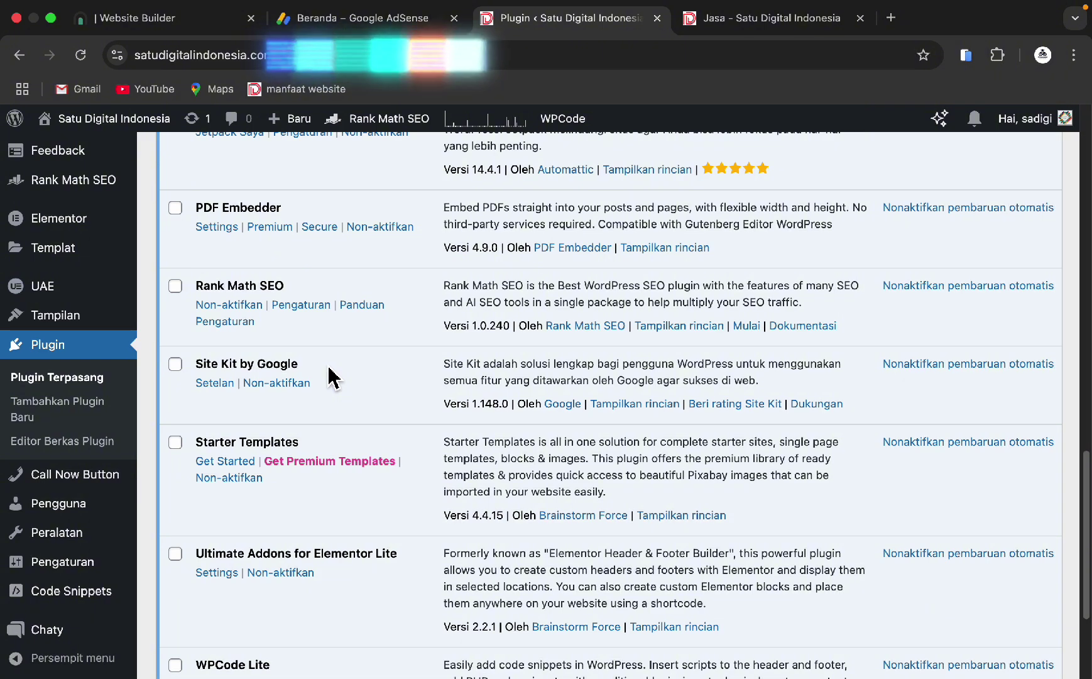
pyautogui.scroll(-2, 328, 375)
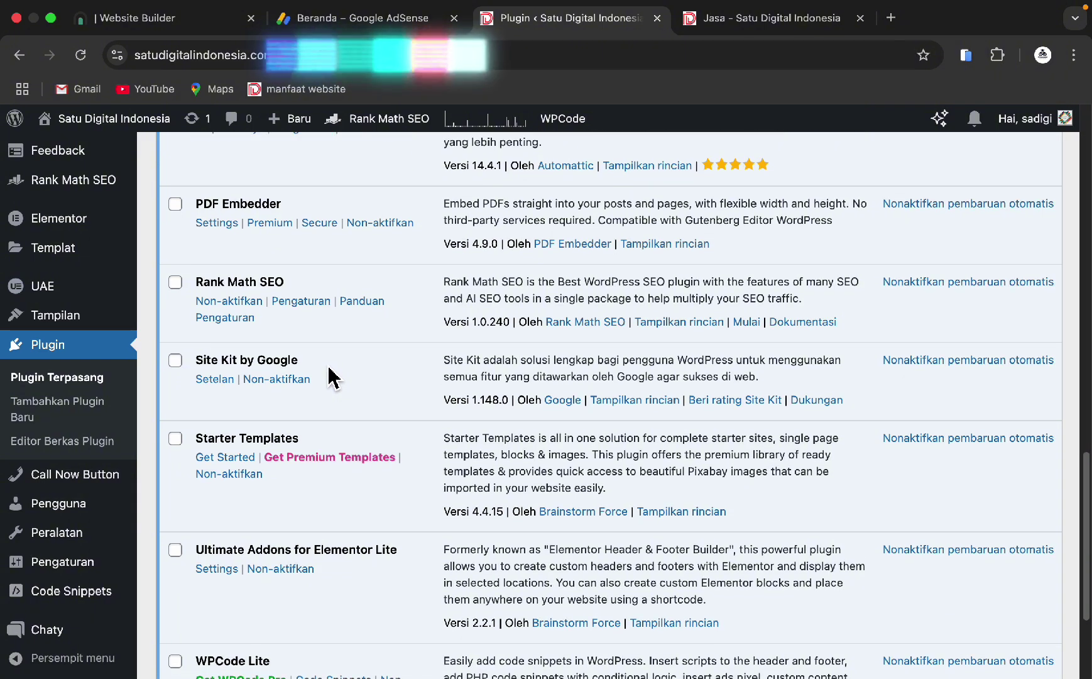
pyautogui.moveTo(196, 386); pyautogui.dragTo(308, 389)
pyautogui.click(324, 384)
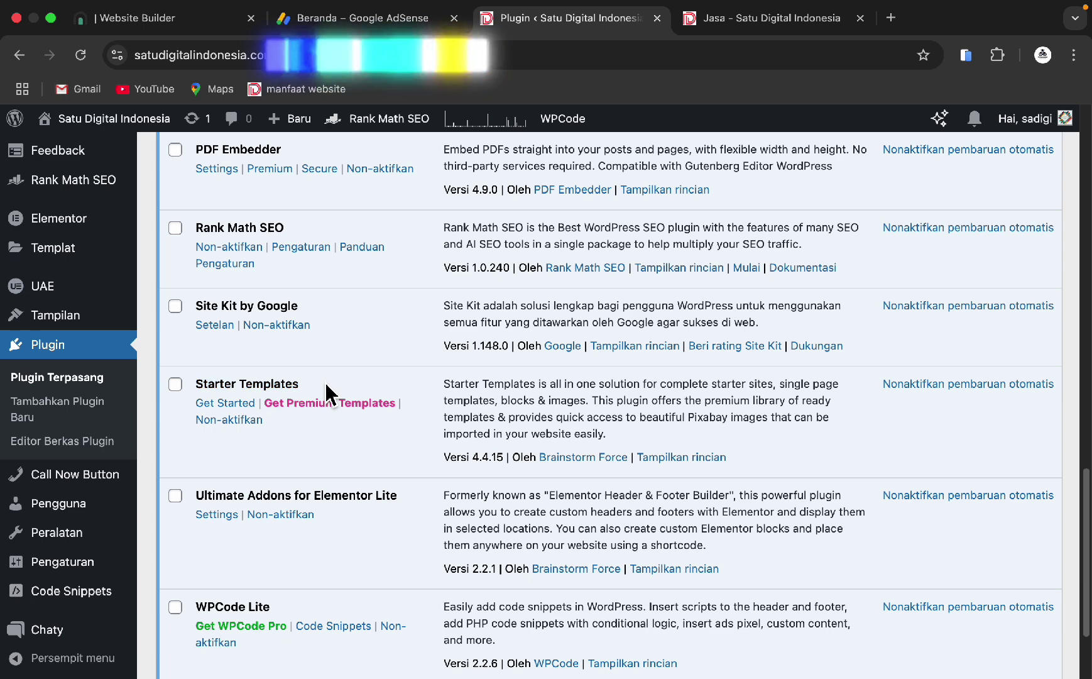
pyautogui.moveTo(326, 386); pyautogui.dragTo(219, 384)
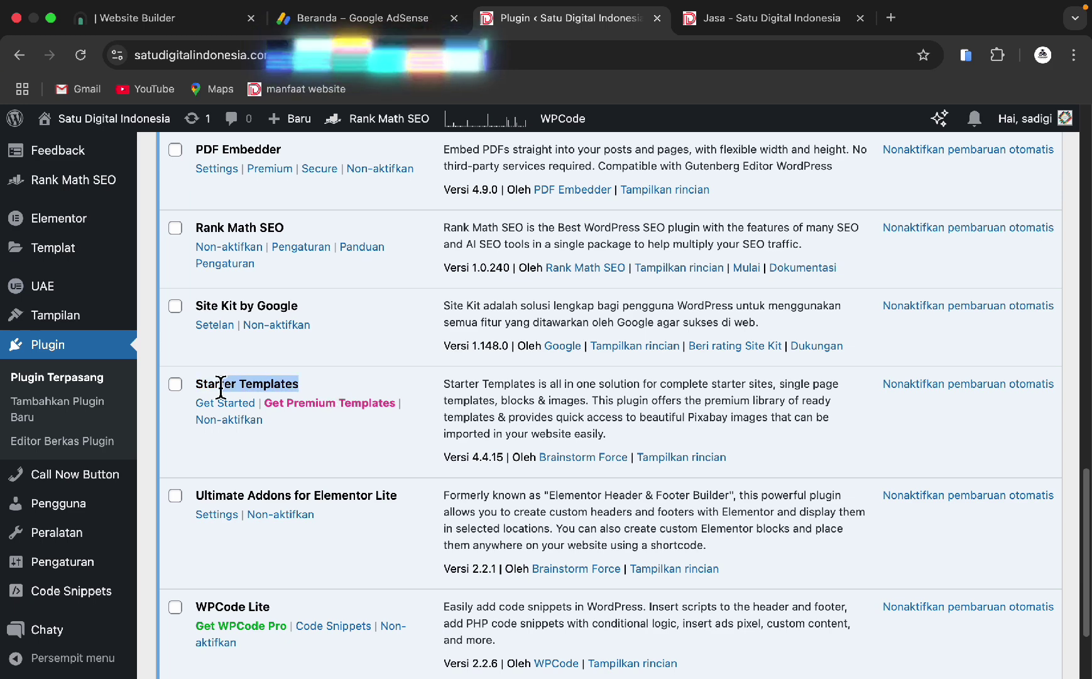
# - Review the Ultimate Addons for Elementor Lite entry and revisit the related Elementor entry, highlighting both plugin names
pyautogui.scroll(-4, 344, 356)
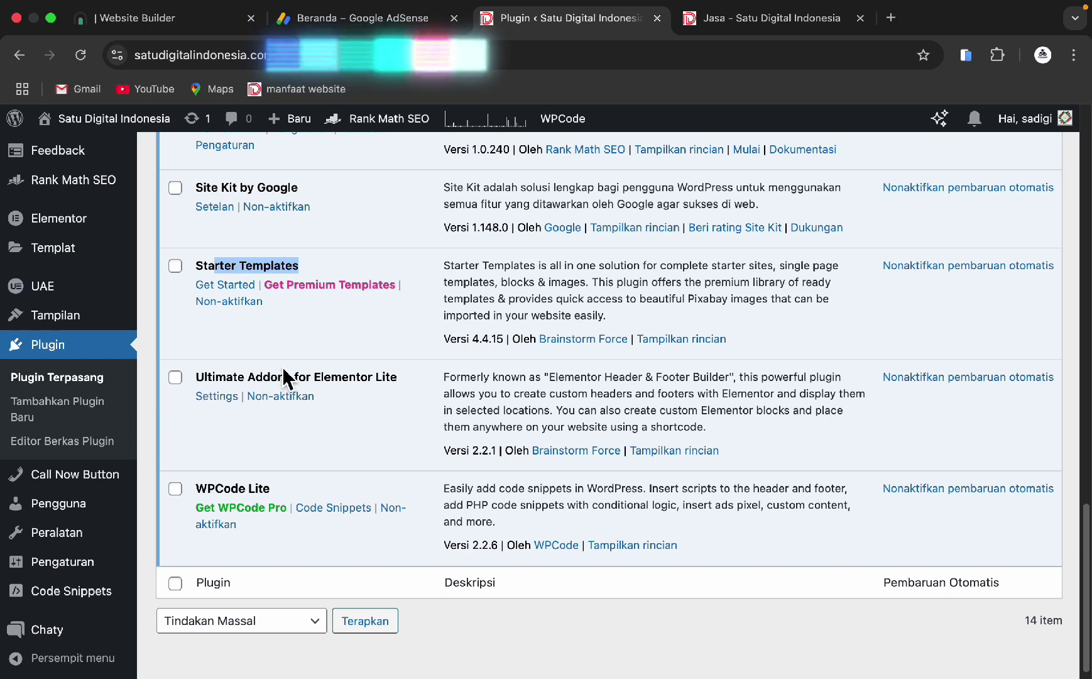
pyautogui.moveTo(403, 380); pyautogui.dragTo(190, 385)
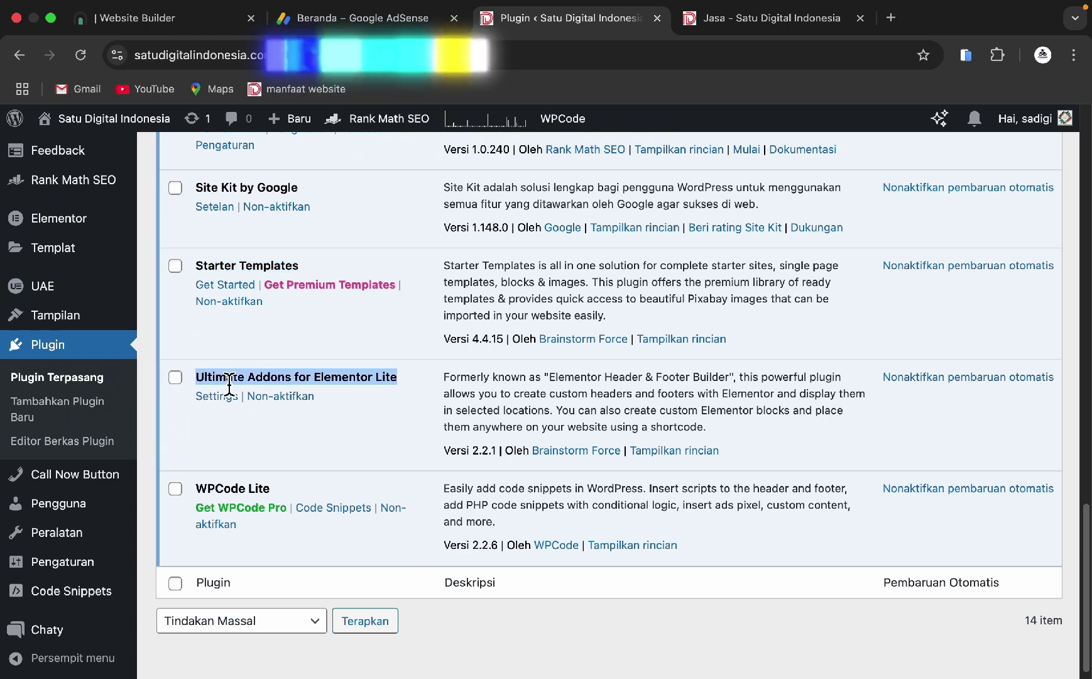
pyautogui.scroll(7, 232, 382)
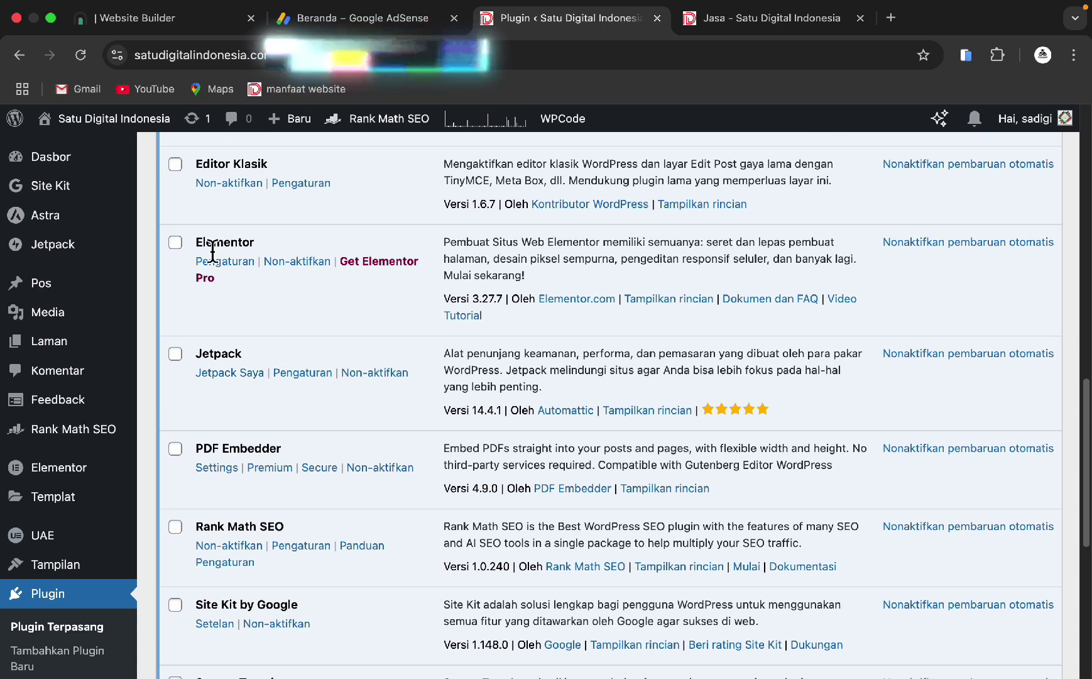
pyautogui.moveTo(203, 247); pyautogui.dragTo(255, 250)
# - Review the WPCode Lite entry with its name highlighted, and view the Google AdSense home page before returning to the plugins list
pyautogui.scroll(-6, 273, 373)
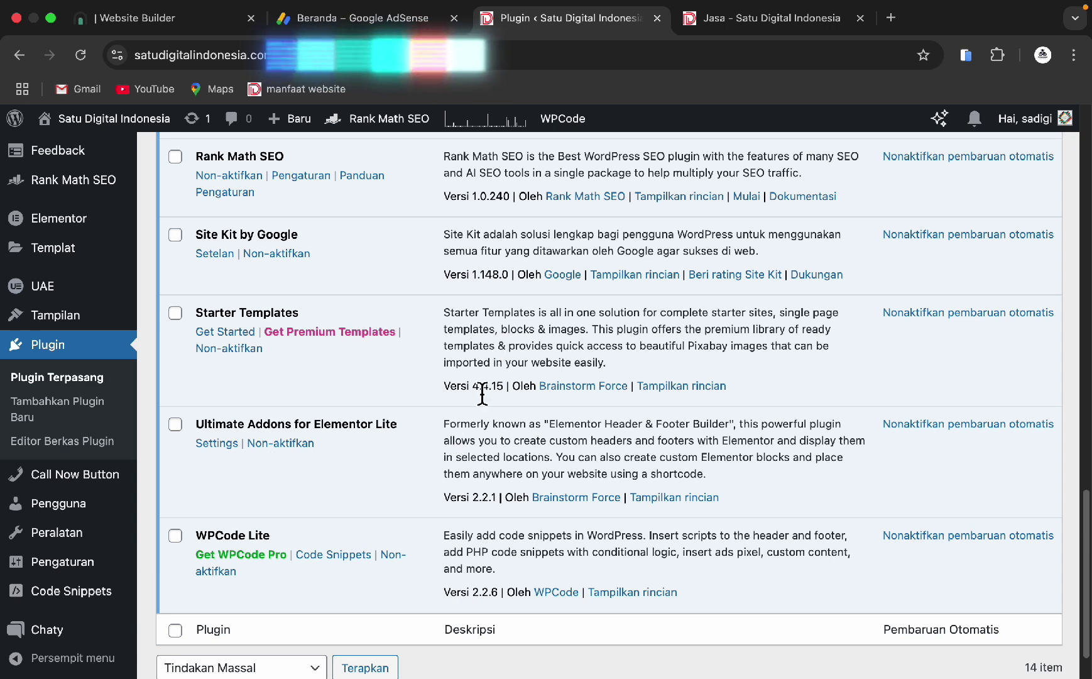
pyautogui.moveTo(196, 534); pyautogui.dragTo(316, 535)
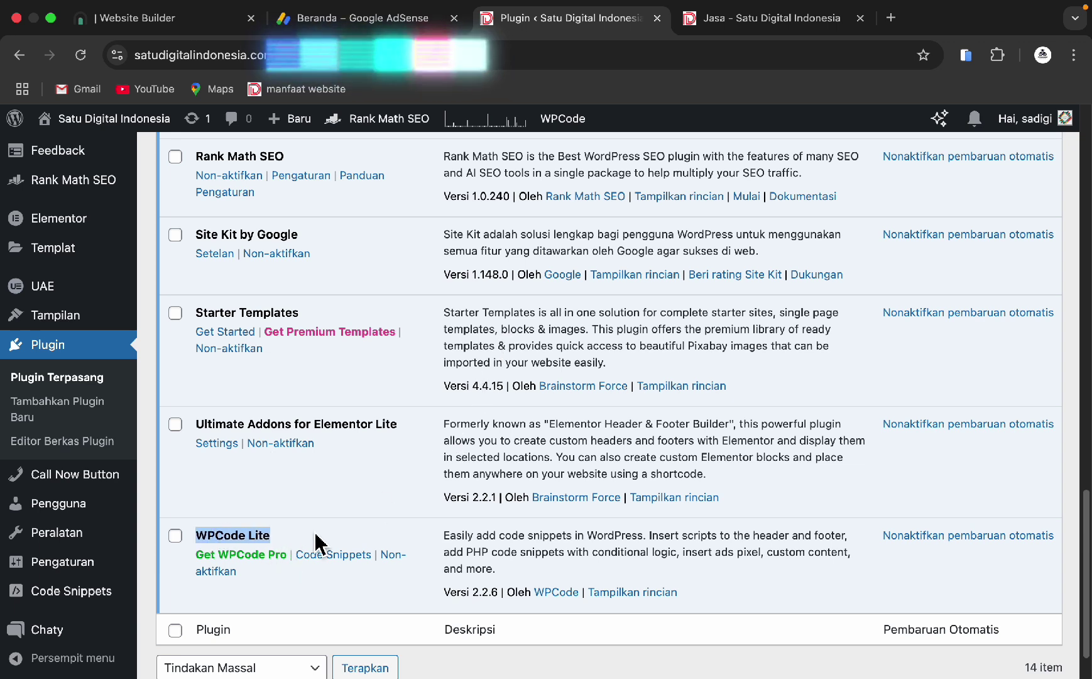
pyautogui.click(316, 535)
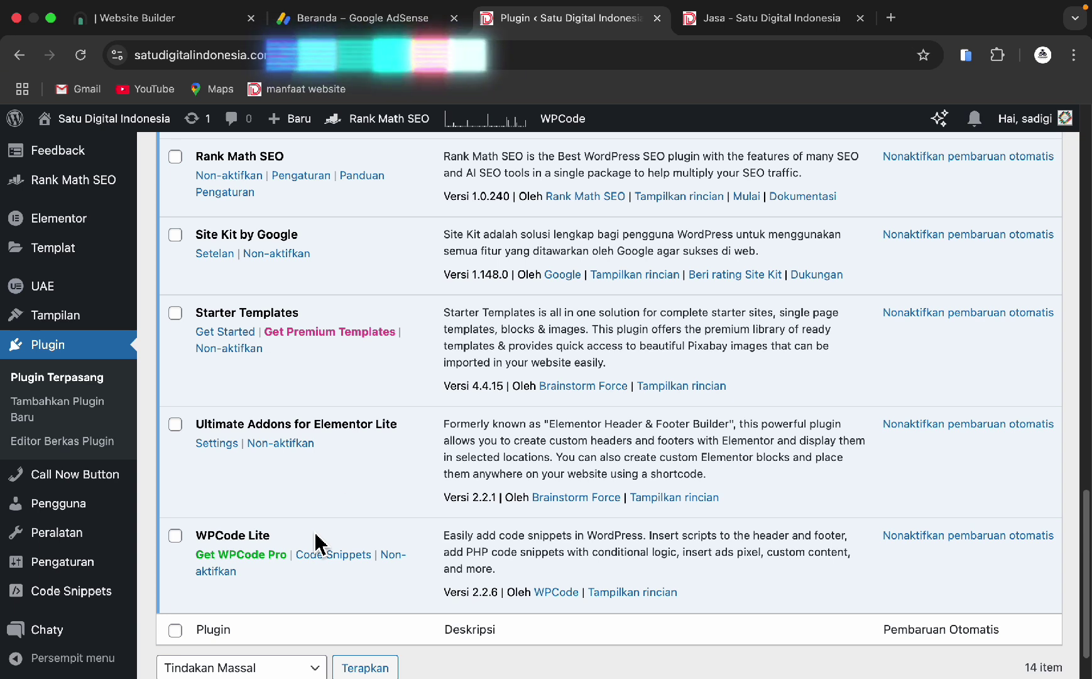
pyautogui.click(355, 19)
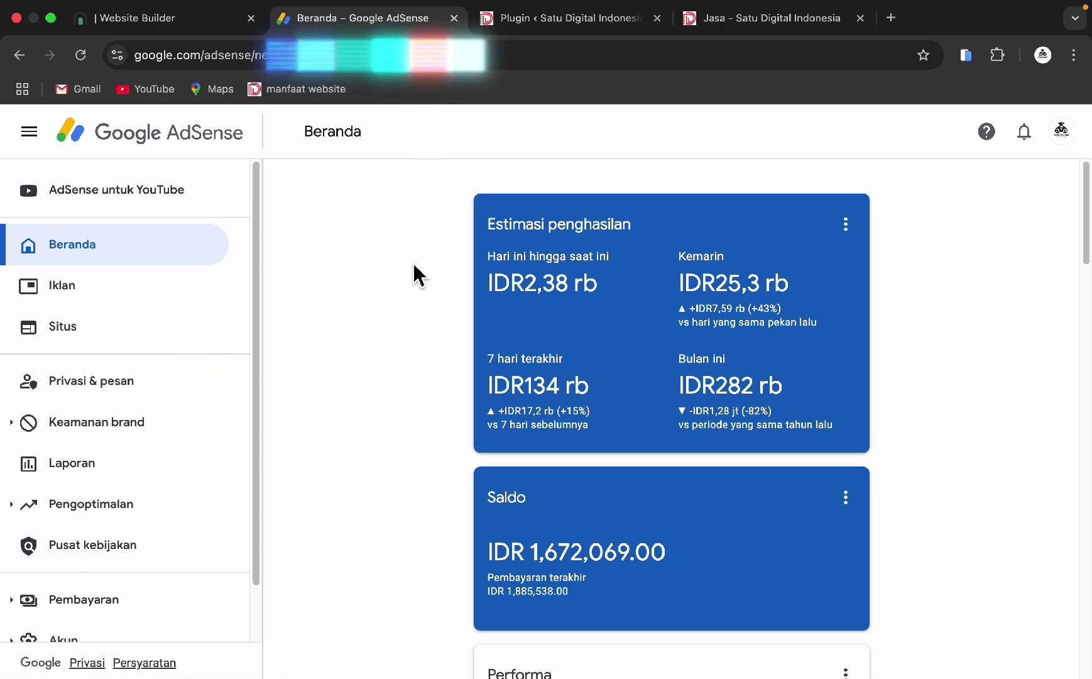
pyautogui.click(569, 19)
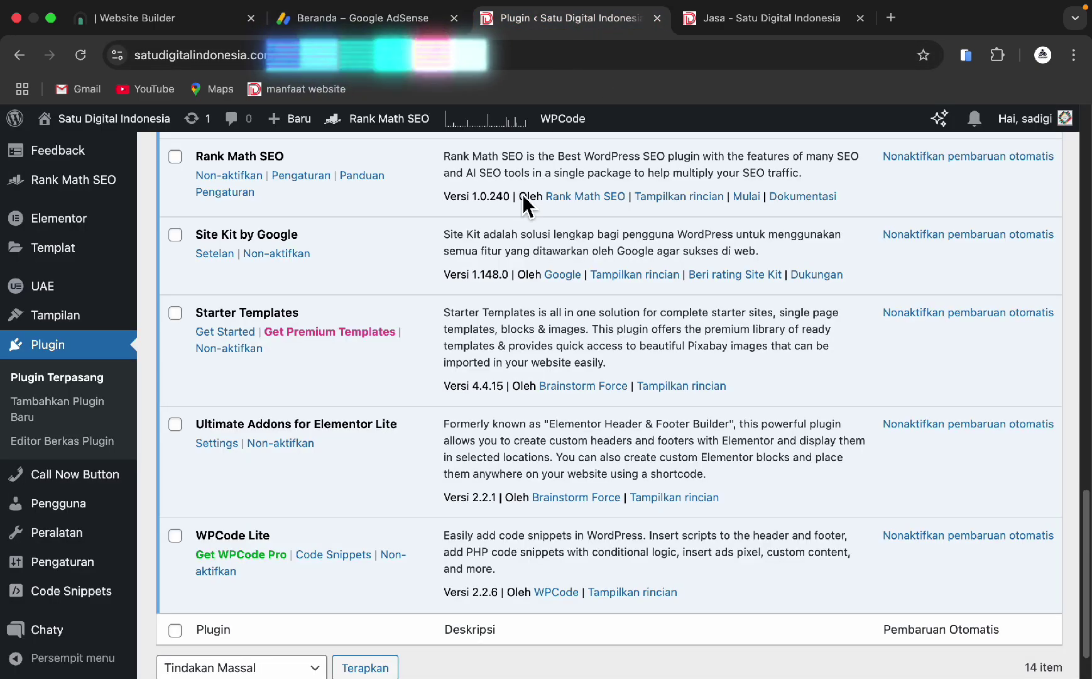
# - Leave the installed plugins list and open the form for adding a new post
pyautogui.scroll(-2, 319, 353)
pyautogui.scroll(12, 319, 353)
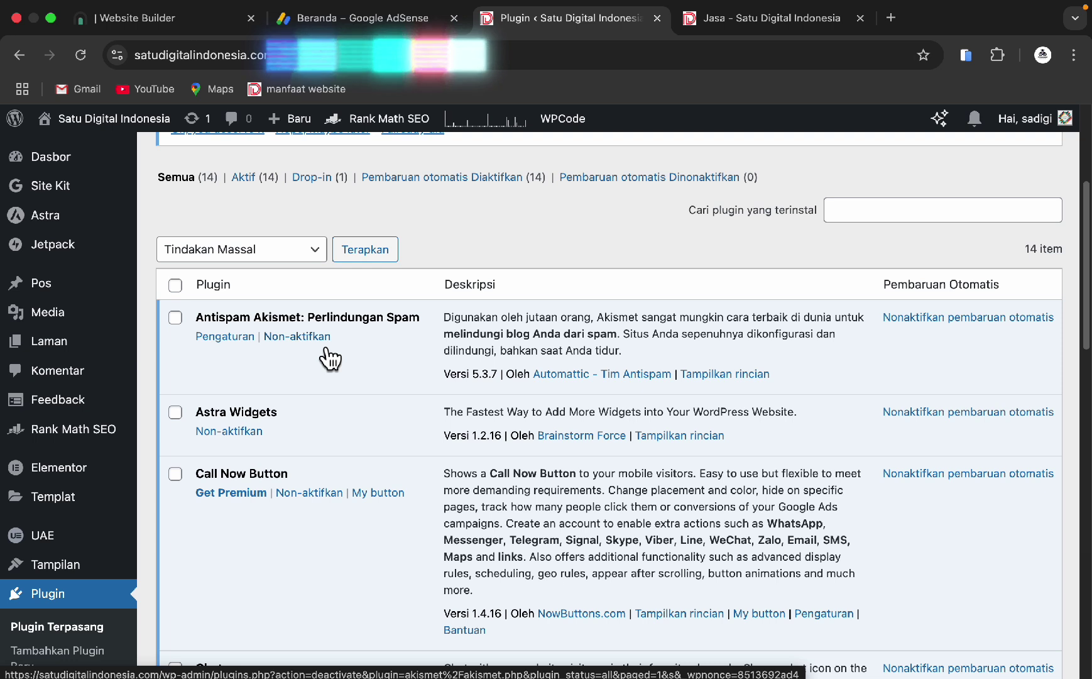
pyautogui.moveTo(79, 300)
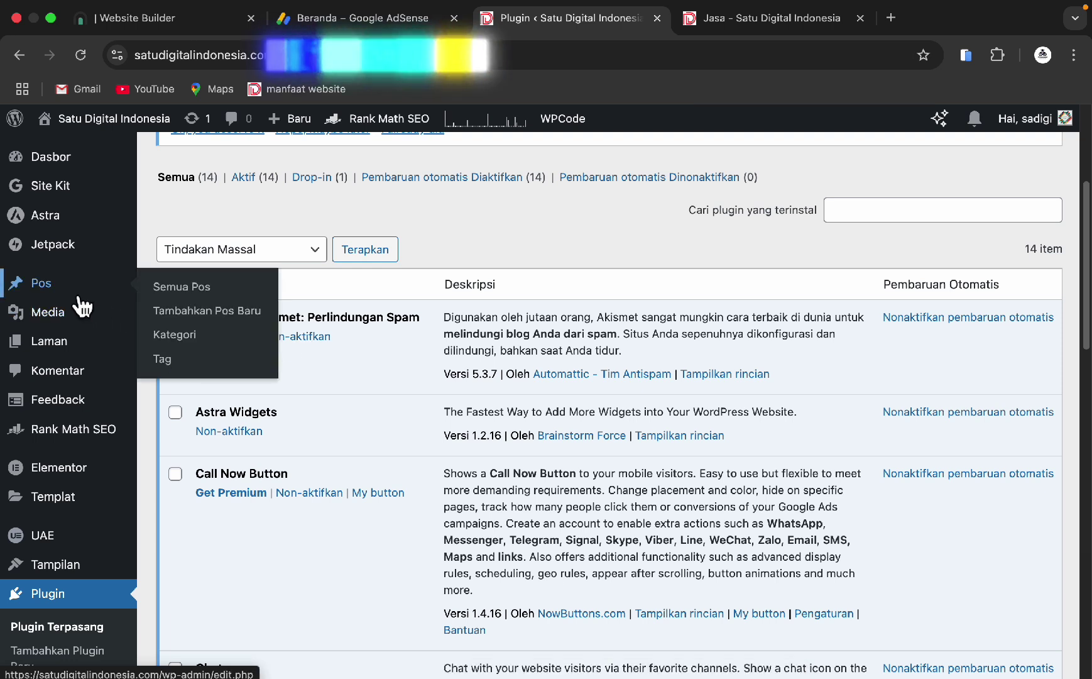
pyautogui.click(200, 321)
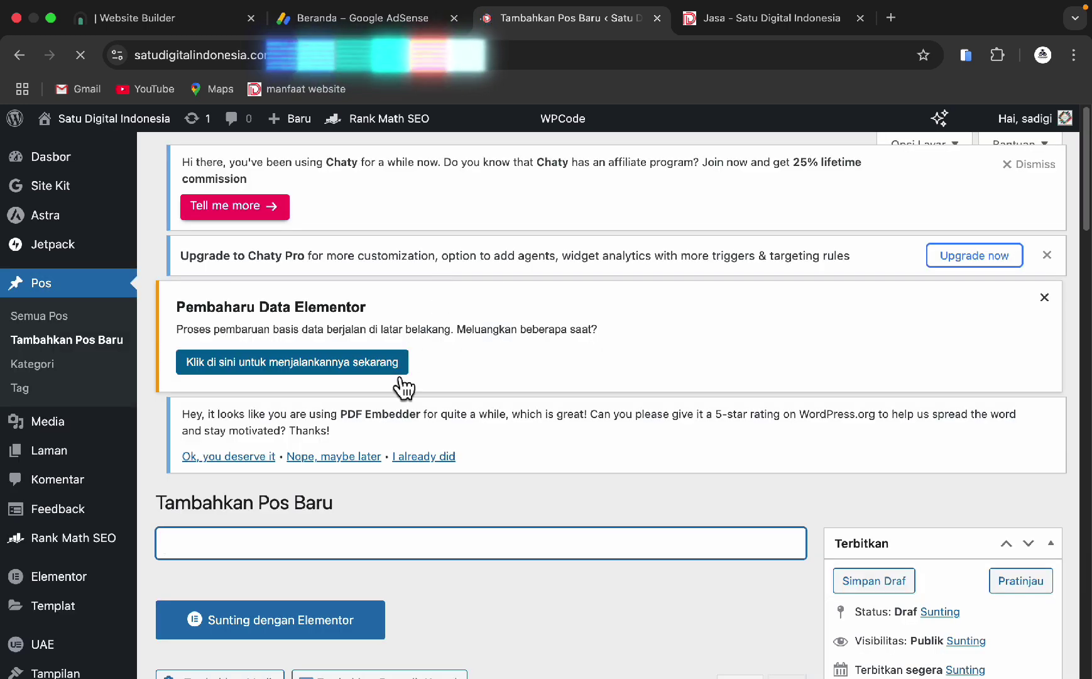
# - Examine the new post form around its heading, title field and content editor, ending with the cursor in the empty title field
pyautogui.scroll(-3, 401, 383)
pyautogui.scroll(-2, 401, 384)
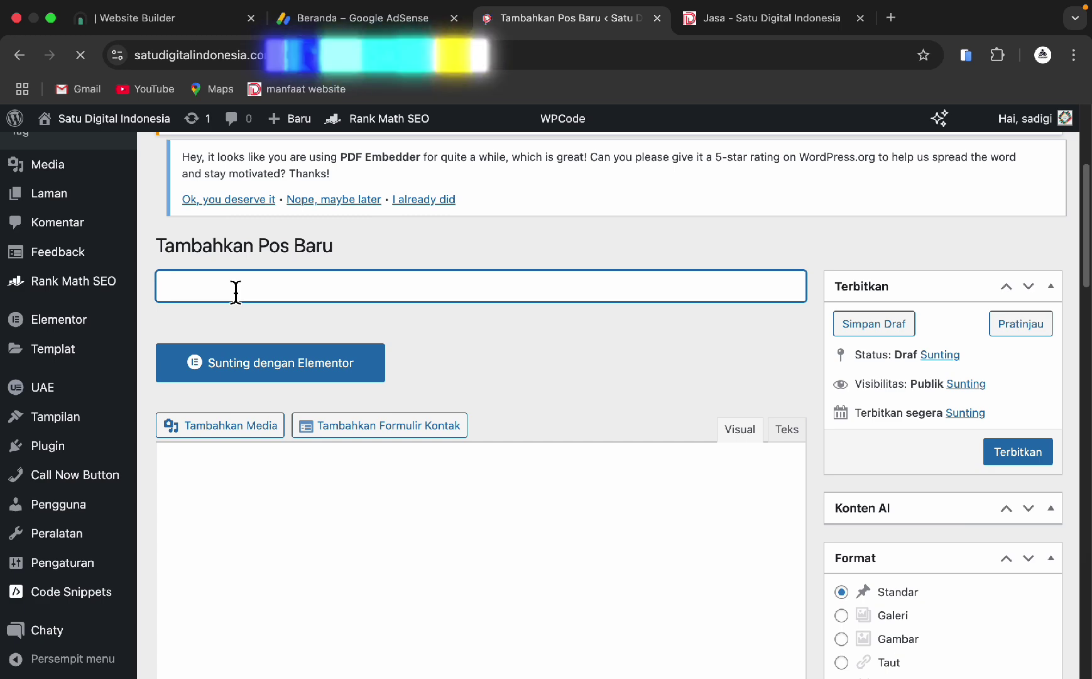
pyautogui.scroll(-1, 236, 291)
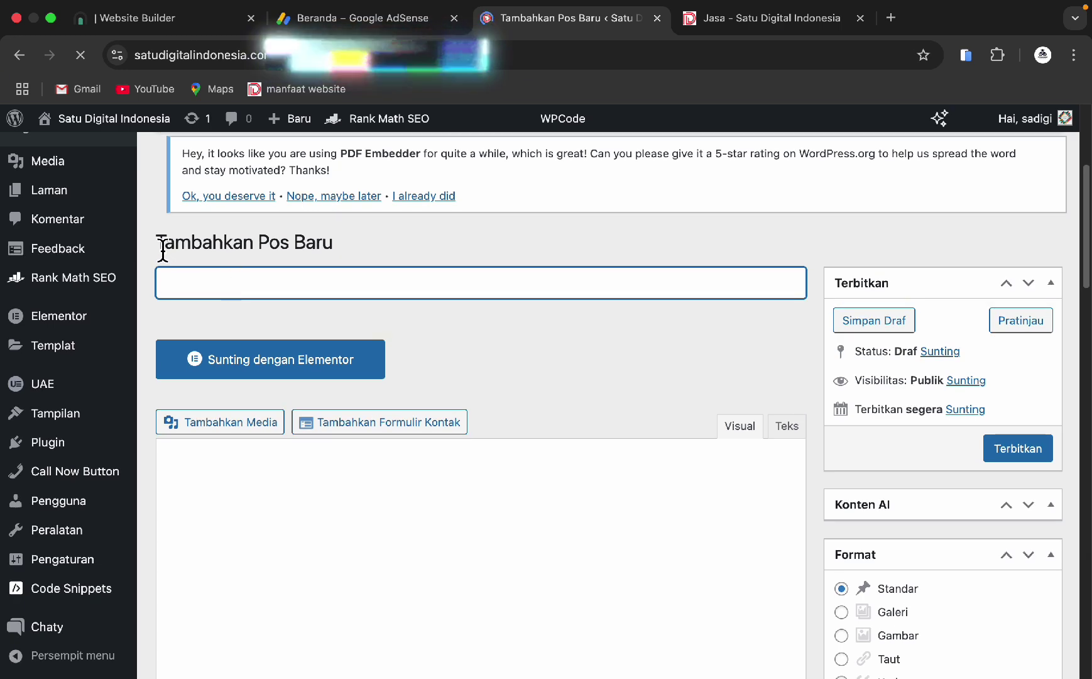
pyautogui.moveTo(160, 248); pyautogui.dragTo(318, 255)
pyautogui.click(275, 288)
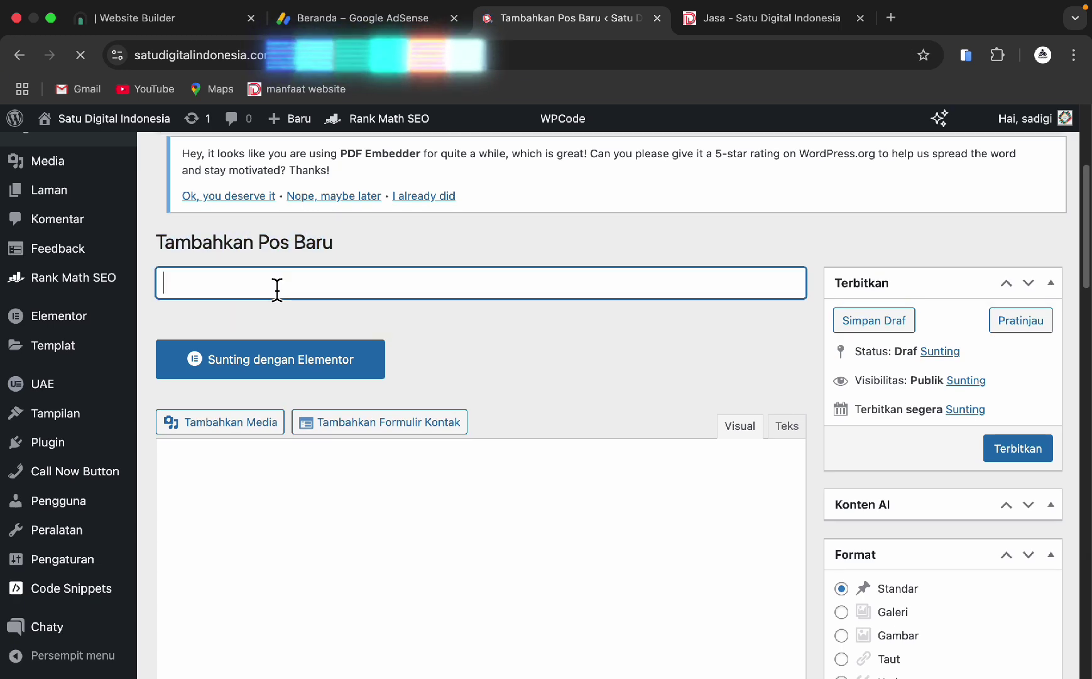
pyautogui.scroll(-3, 271, 301)
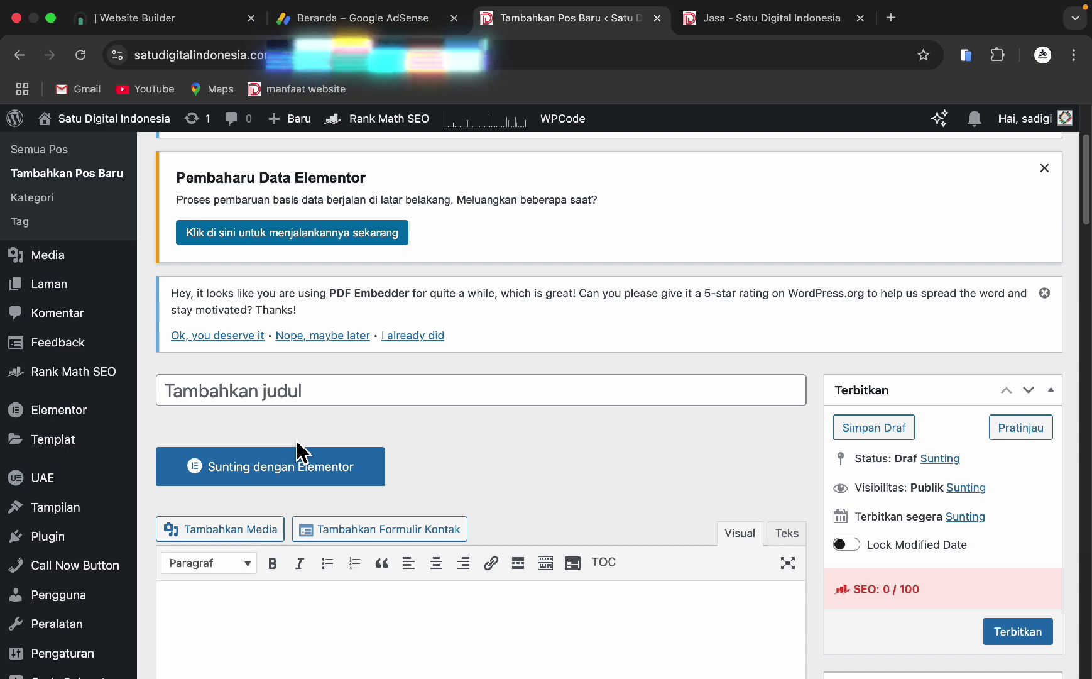
pyautogui.scroll(-3, 297, 452)
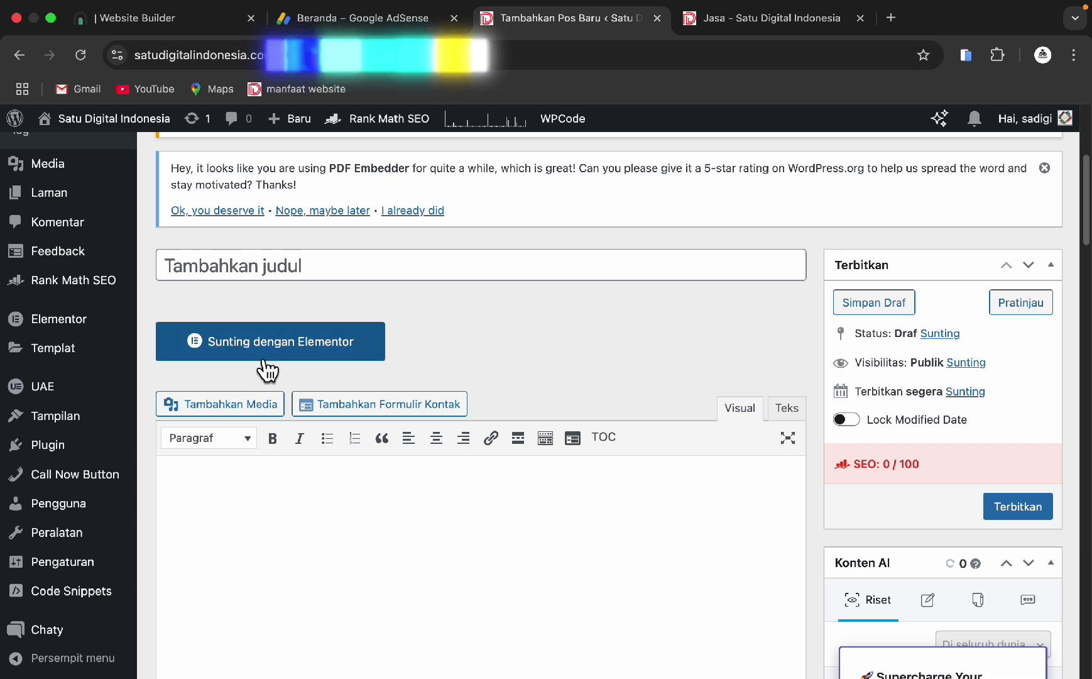
pyautogui.click(257, 276)
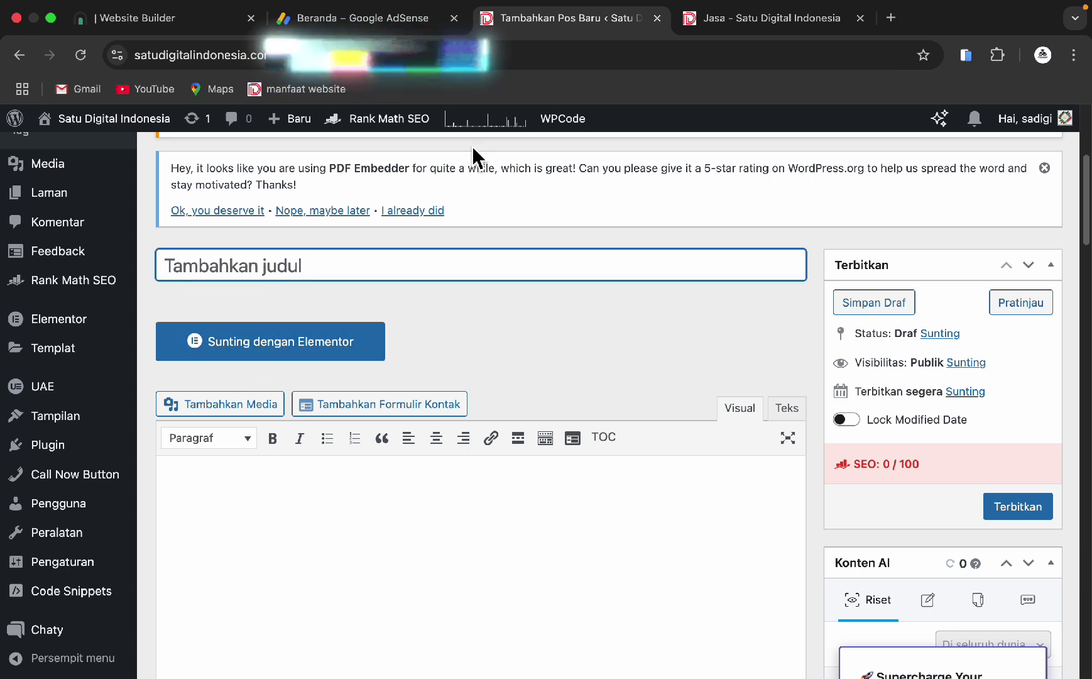
# - Search Google for "chat gpt" in a new browser tab and open the ChatGPT site
pyautogui.rightClick(572, 29)
pyautogui.click(606, 29)
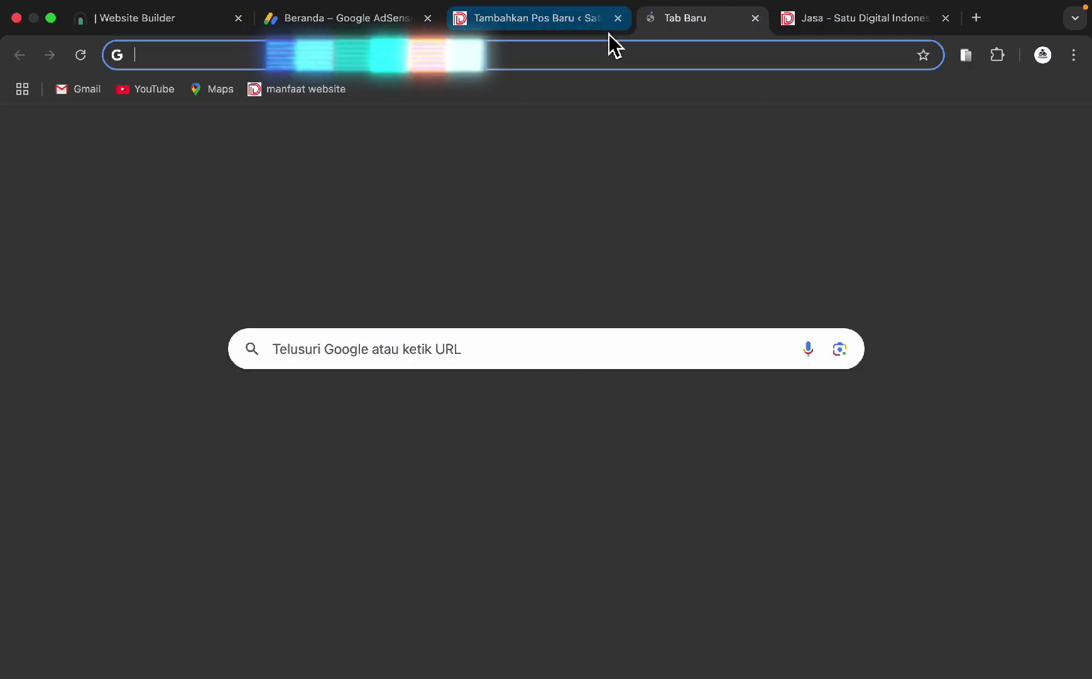
pyautogui.write('chat')
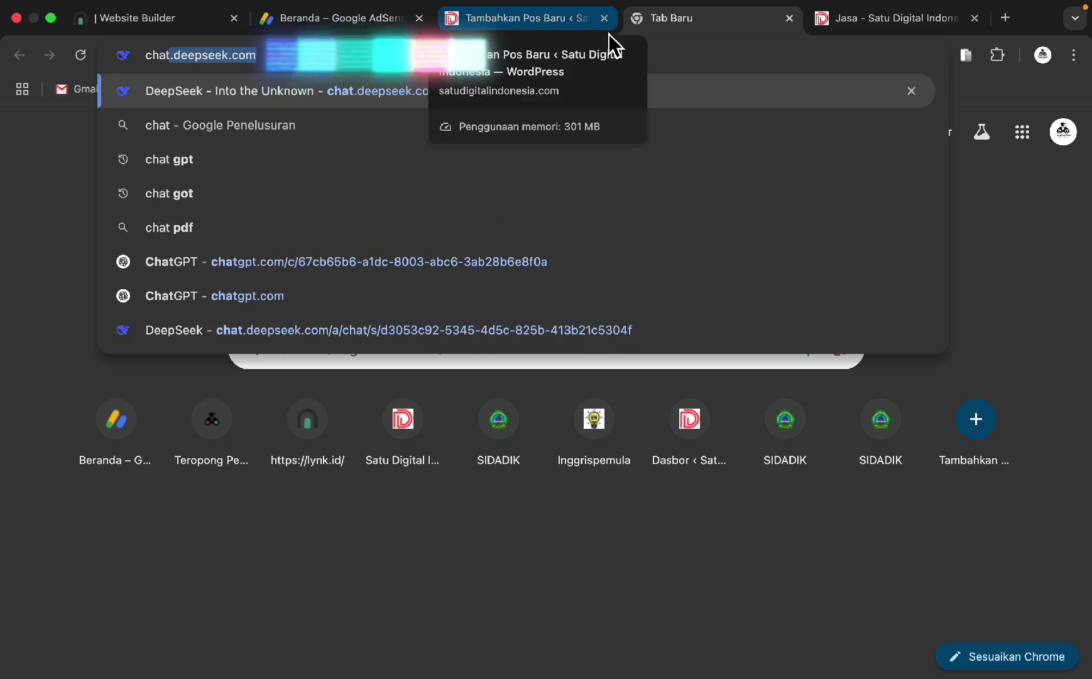
pyautogui.write(' gpt')
pyautogui.press('Return')
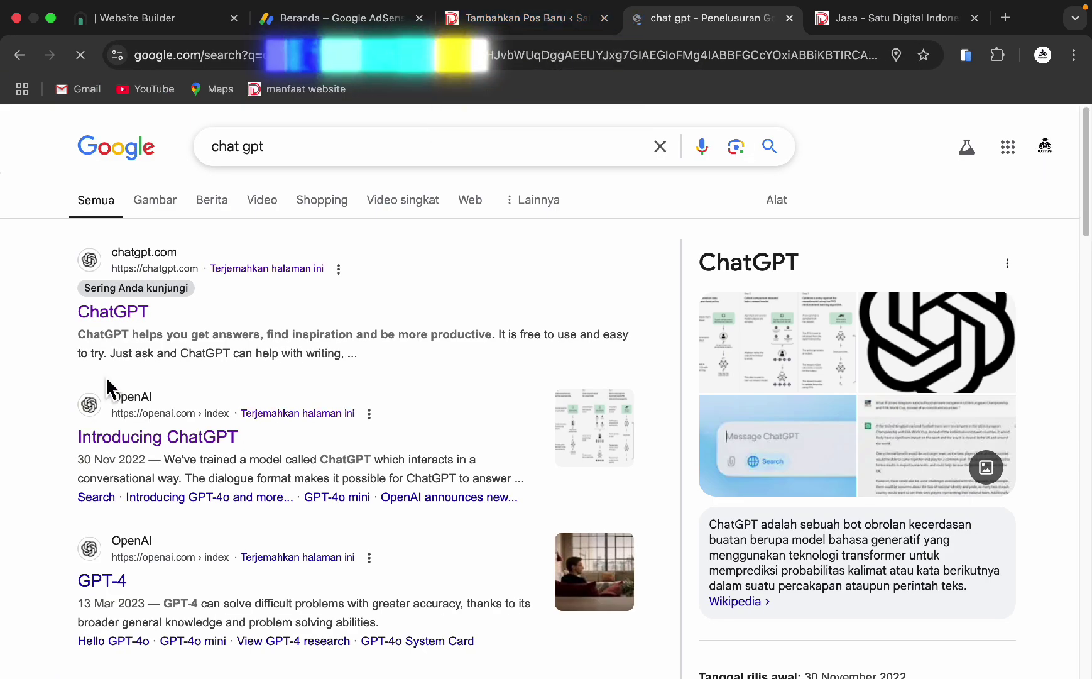
pyautogui.click(191, 317)
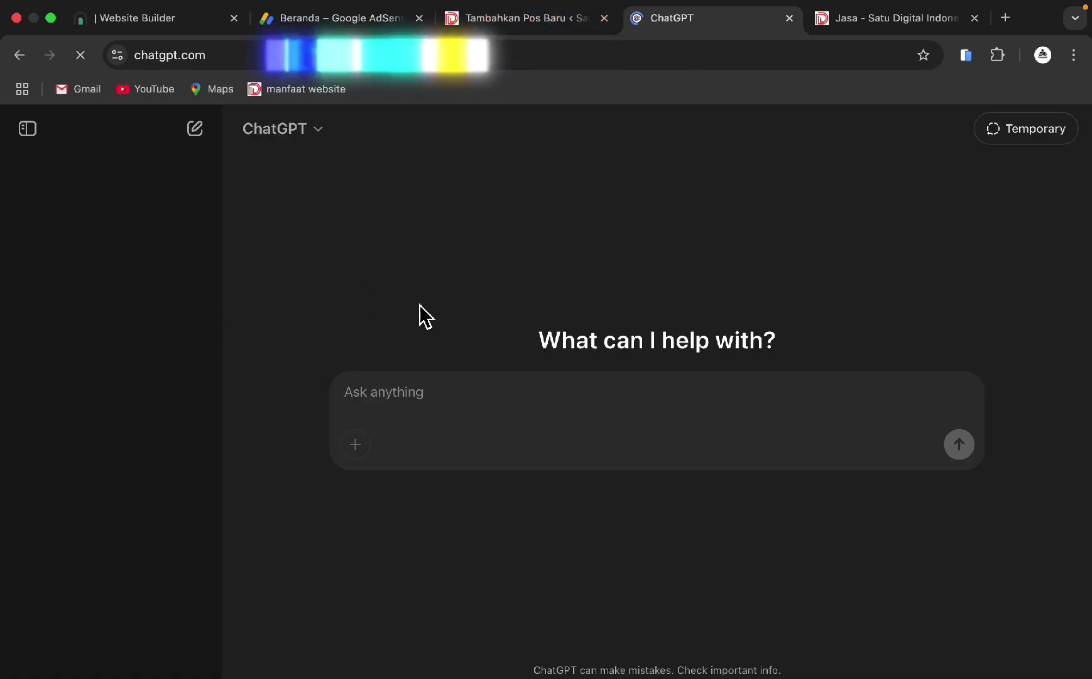
# - Ask ChatGPT "tolong buatkan saya artikel tentang digital marketing" and open the generated article in full view
pyautogui.write('tolong buatkan saya artikel tentang digital marketing')
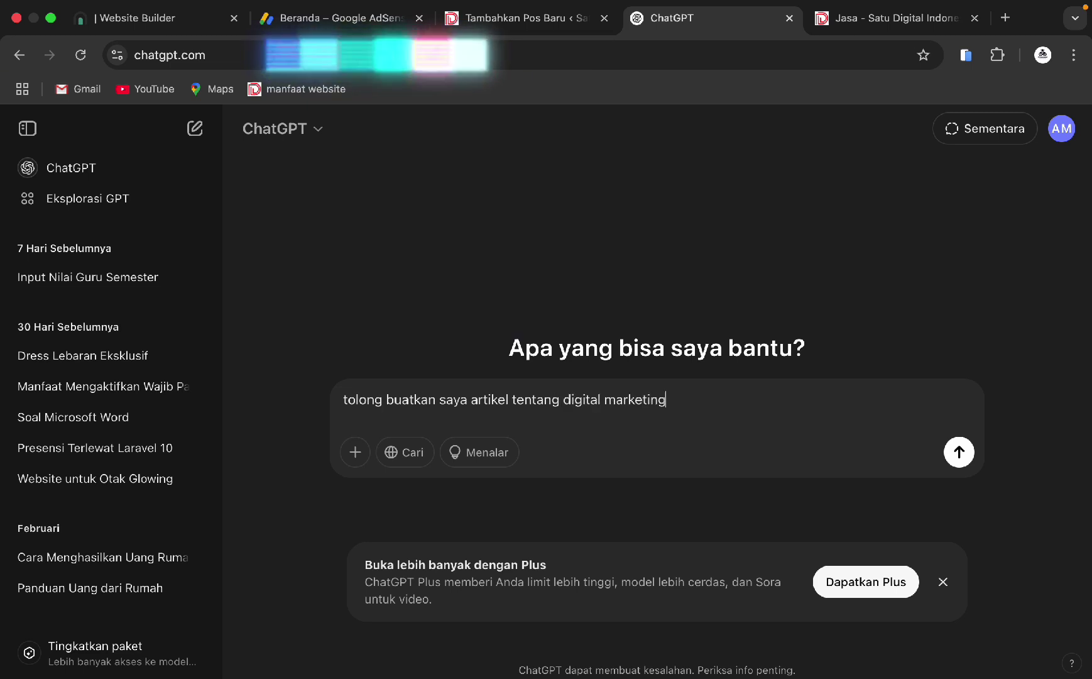
pyautogui.press('Return')
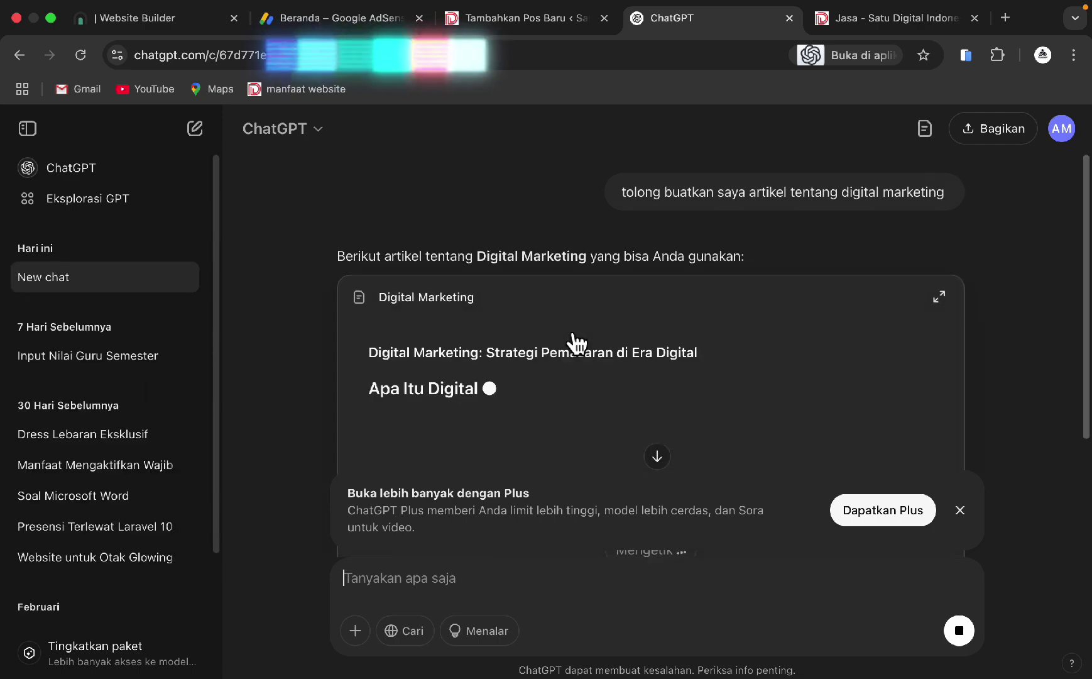
pyautogui.click(575, 344)
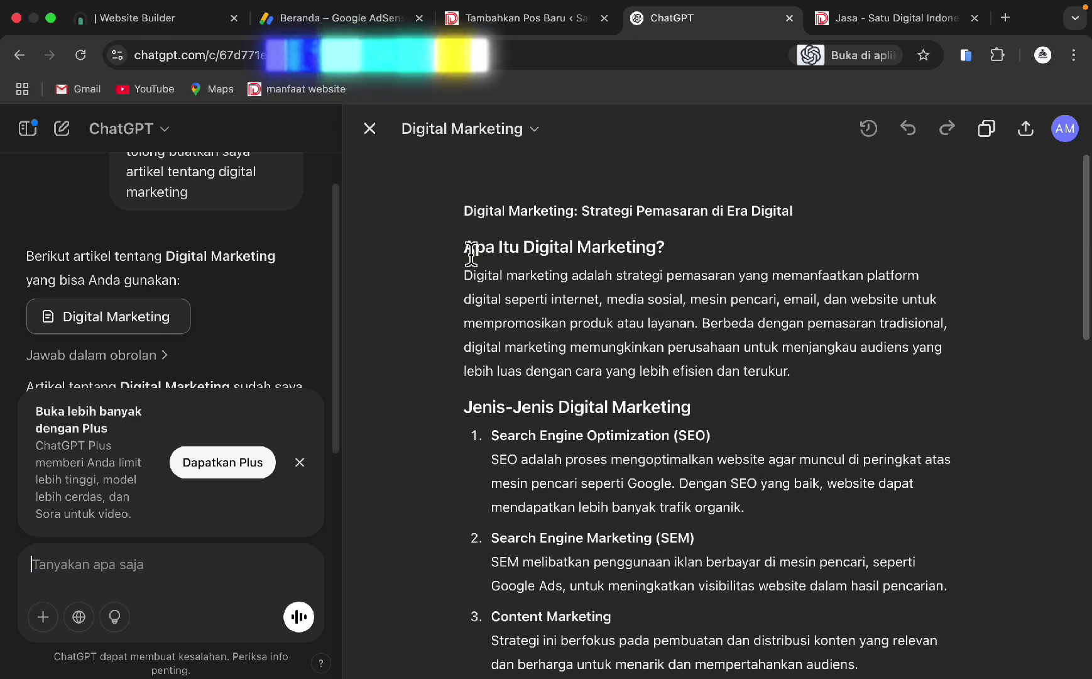
# - Copy the article's first heading into the WordPress post title and extend it to "Apa Itu Digital Marketing? dan Bagaimana Cara Memanfaatkannya"
pyautogui.moveTo(471, 251); pyautogui.dragTo(653, 246)
pyautogui.click(573, 286)
pyautogui.moveTo(476, 252); pyautogui.dragTo(696, 248)
pyautogui.click(575, 18)
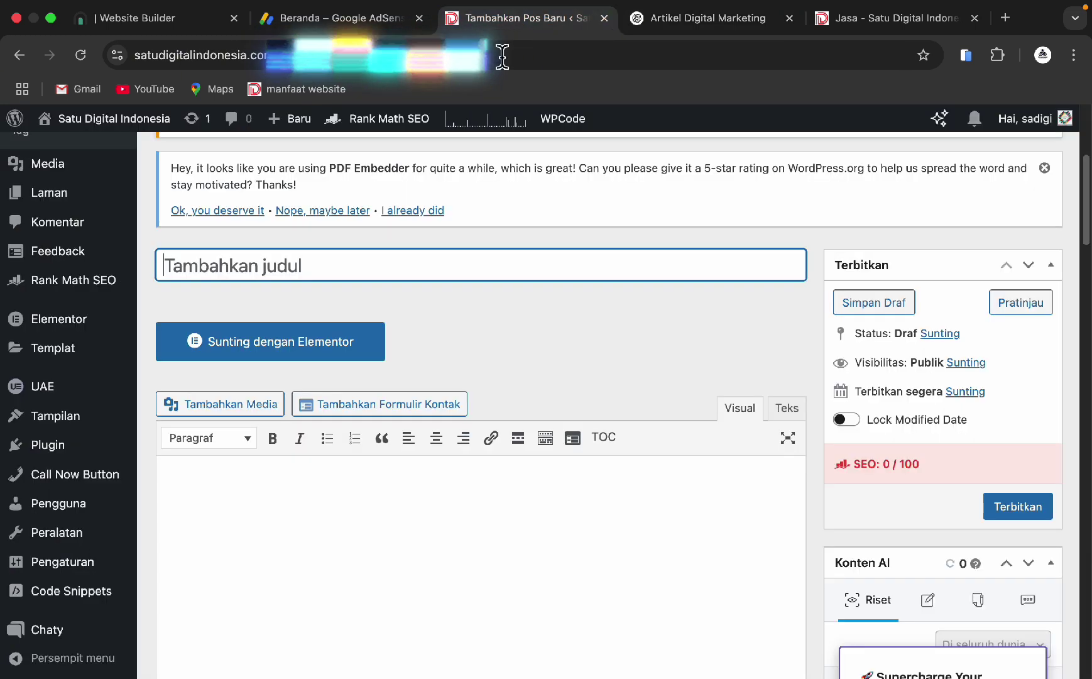
pyautogui.write('Apa Itu Digital Marketing?')
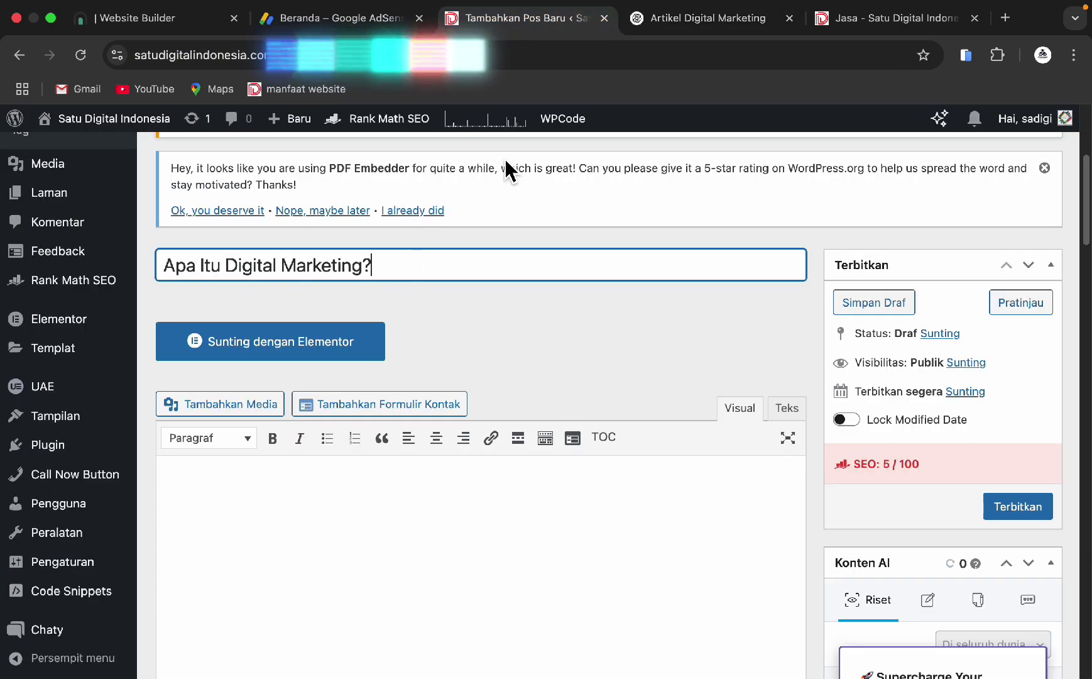
pyautogui.write('dan Bagaimana Cara Memanfaatk')
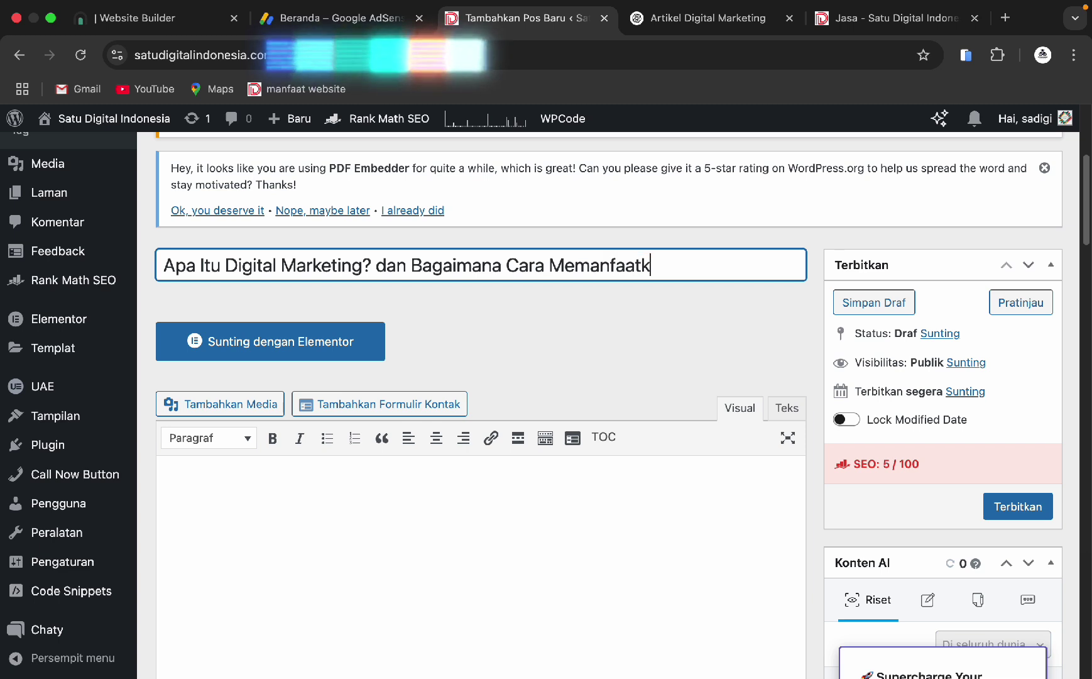
pyautogui.click(429, 497)
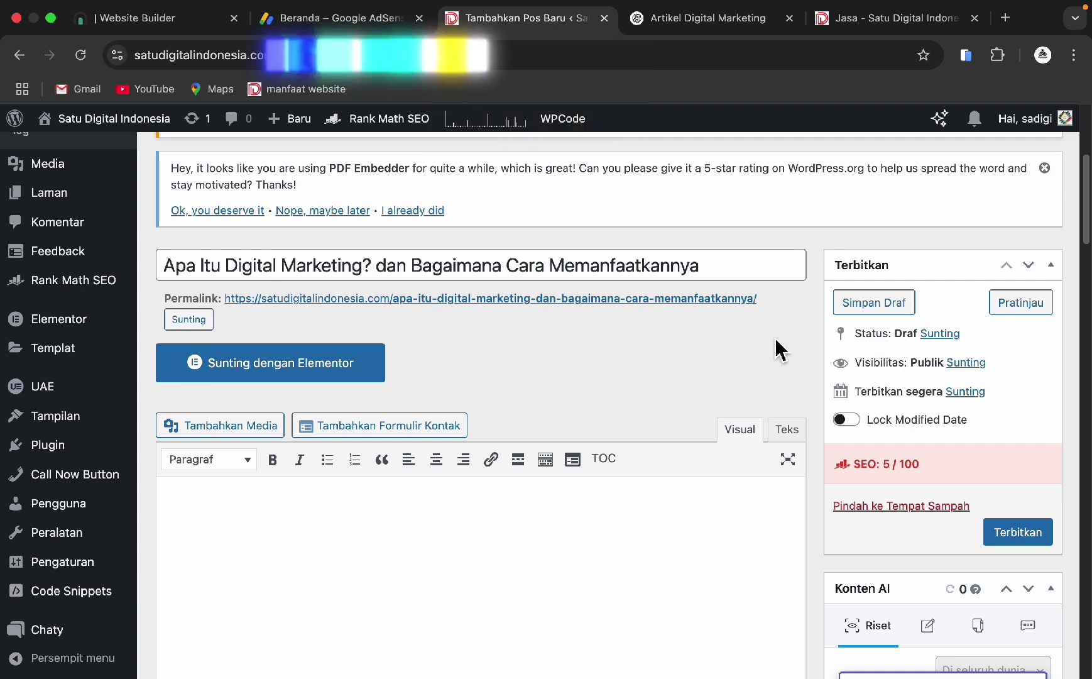
# - Inspect the draft post's SEO score in the publishing section, highlighting the score text
pyautogui.scroll(-1, 779, 345)
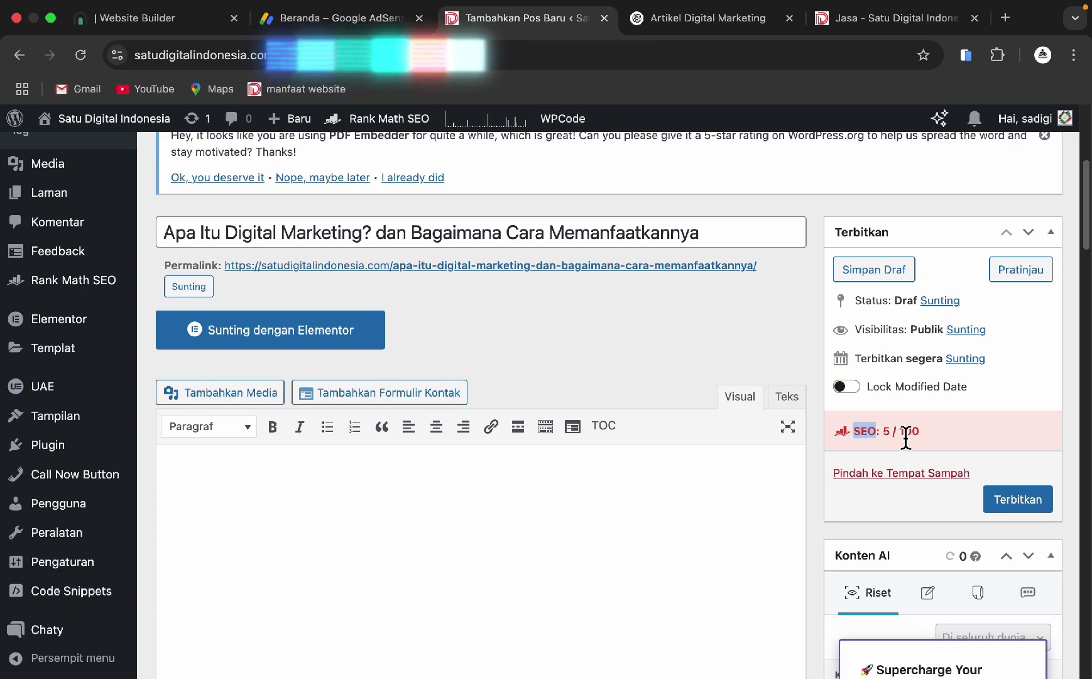
pyautogui.moveTo(893, 436); pyautogui.dragTo(861, 451)
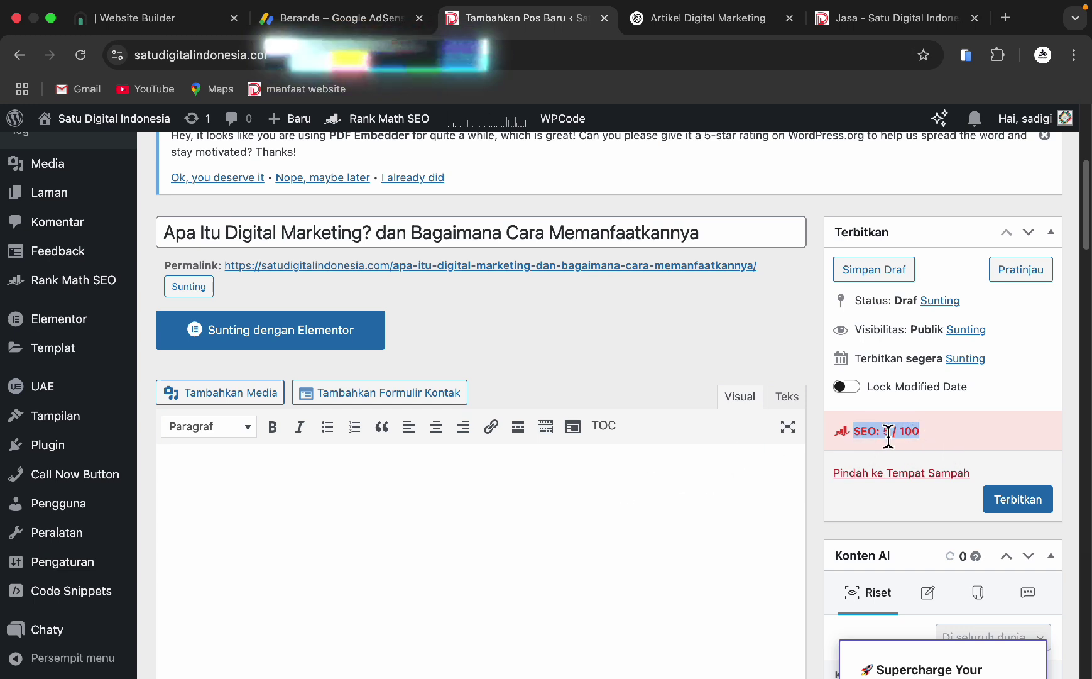
pyautogui.click(900, 433)
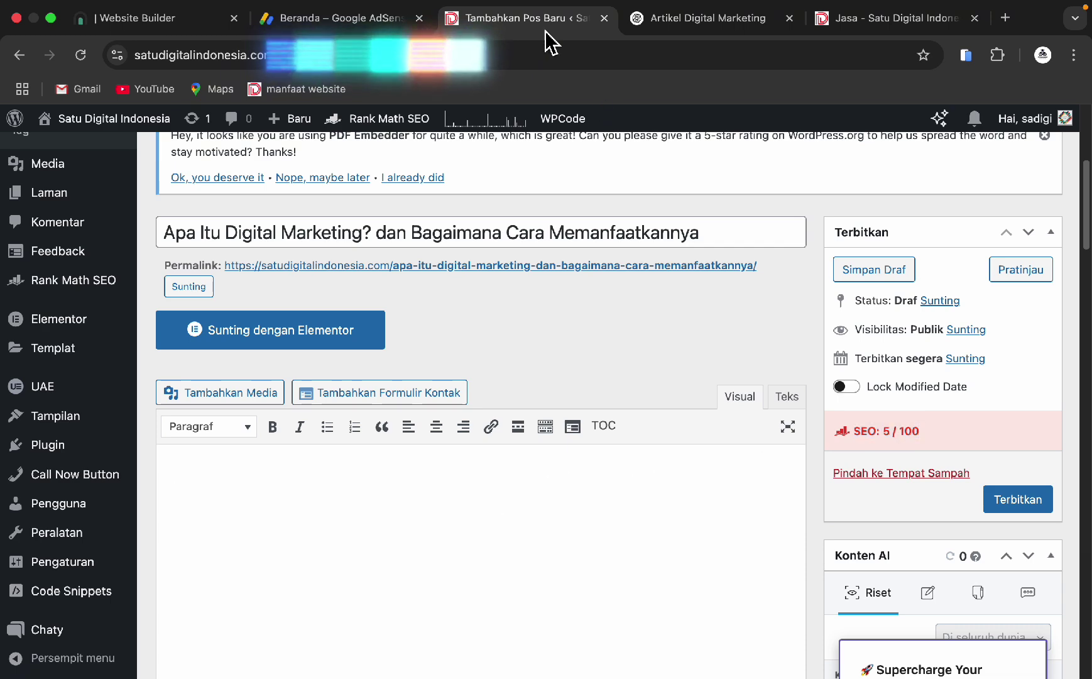
# - Search Google in a new tab for "google keywoard plannner" and open the sponsored Google Ads result
pyautogui.rightClick(538, 14)
pyautogui.click(527, 55)
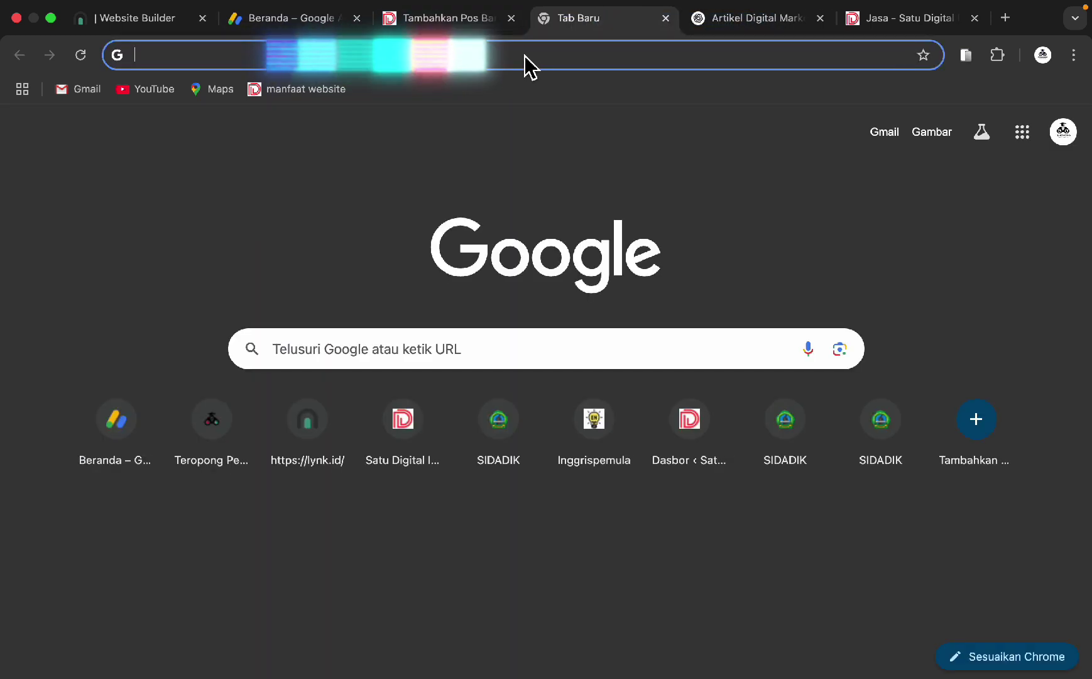
pyautogui.click(520, 58)
pyautogui.write('goog')
pyautogui.write('le adse')
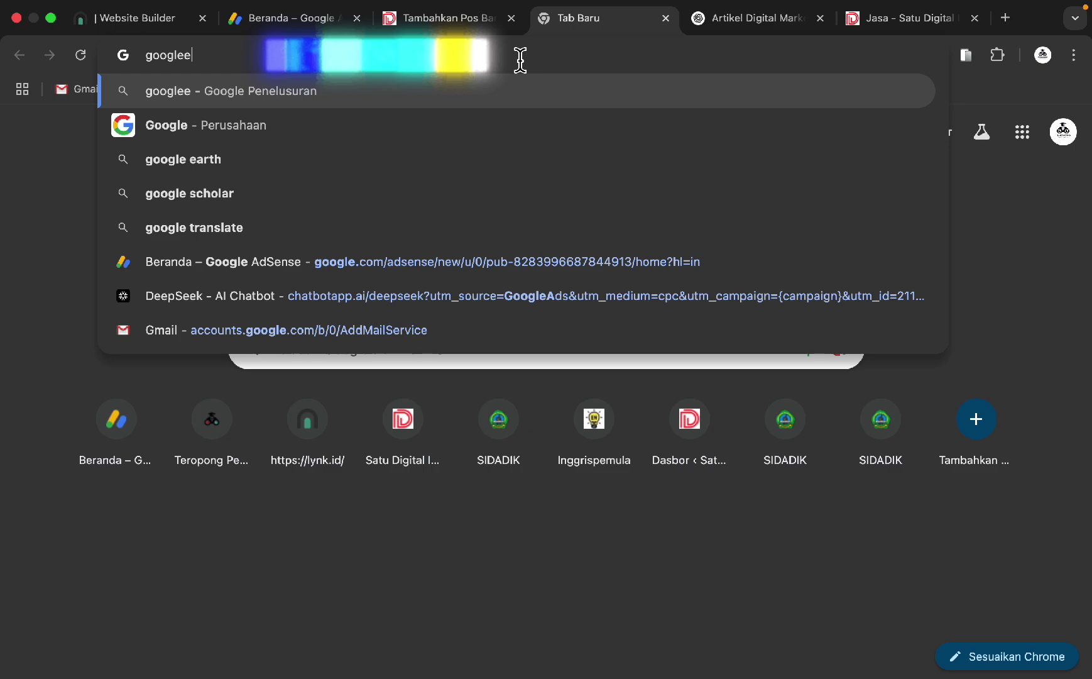
pyautogui.press('BackSpace')
pyautogui.press('BackSpace')
pyautogui.write('e keyw')
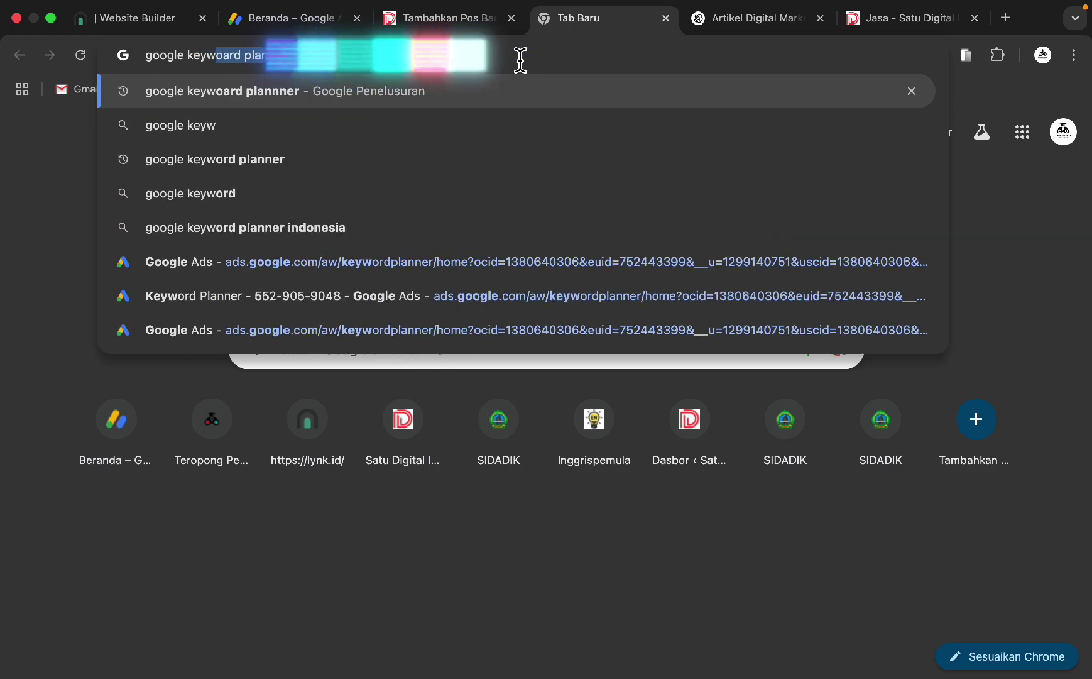
pyautogui.press('Return')
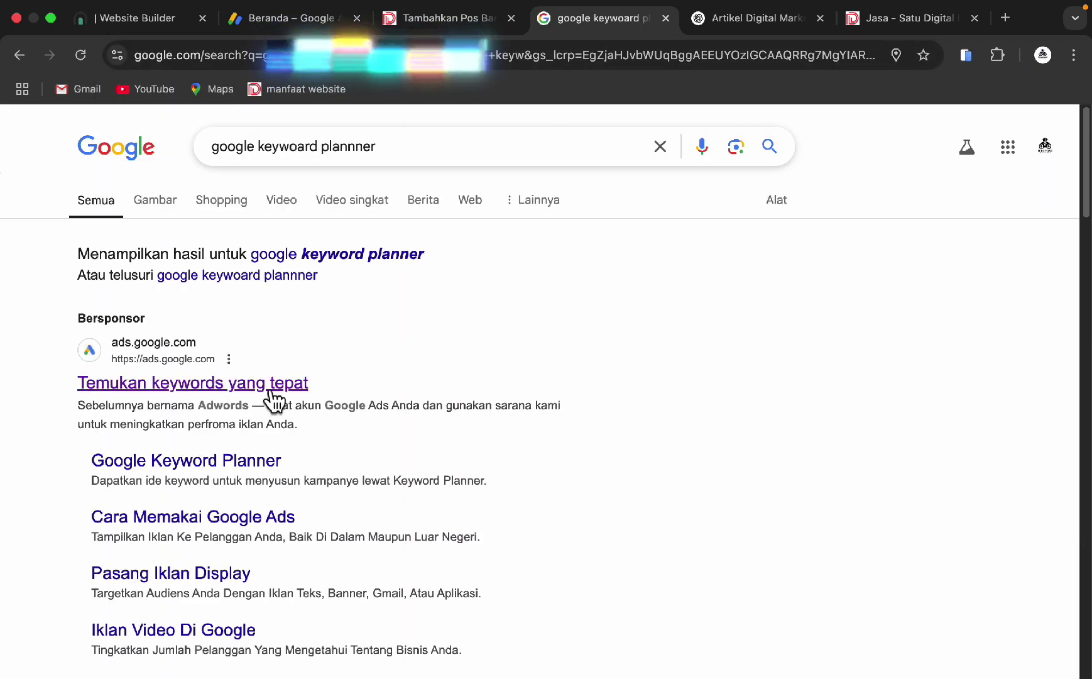
pyautogui.click(271, 385)
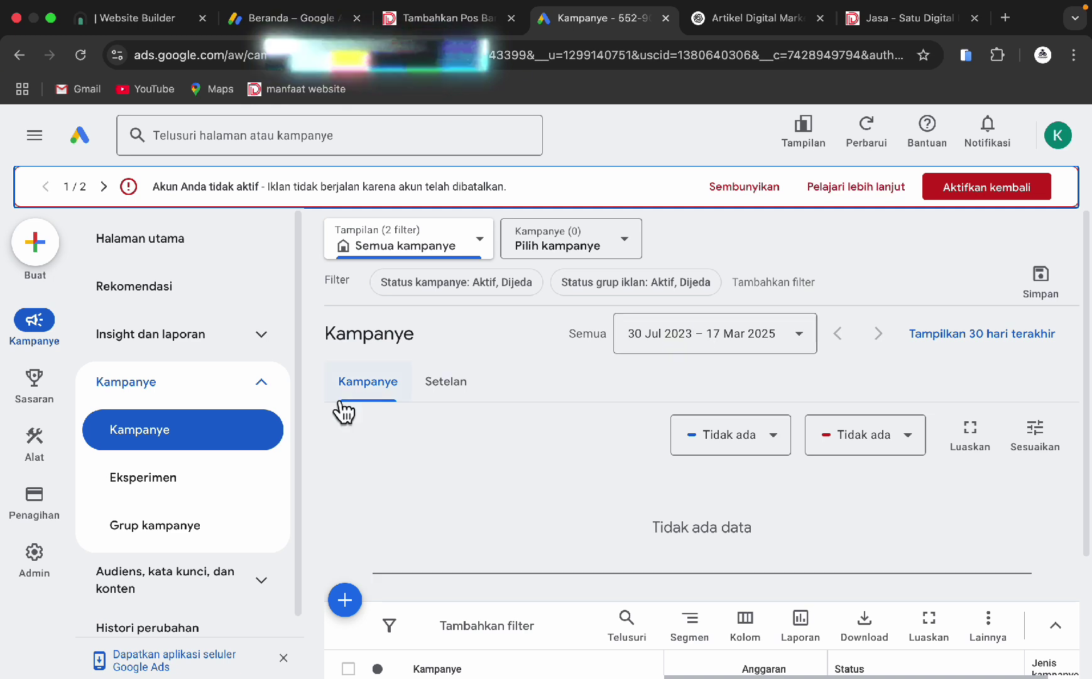
# - Open Keyword Planner in the Google Ads tools, dismiss the inactive-account notice, and find new keyword ideas for "digital marketing"
pyautogui.click(35, 448)
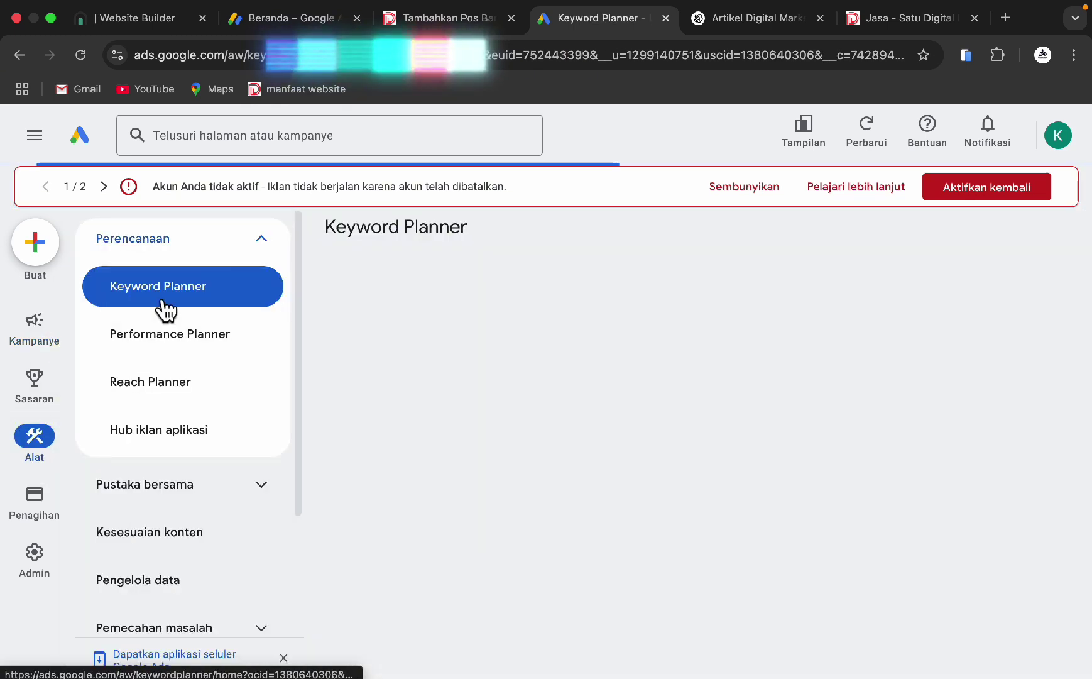
pyautogui.click(728, 188)
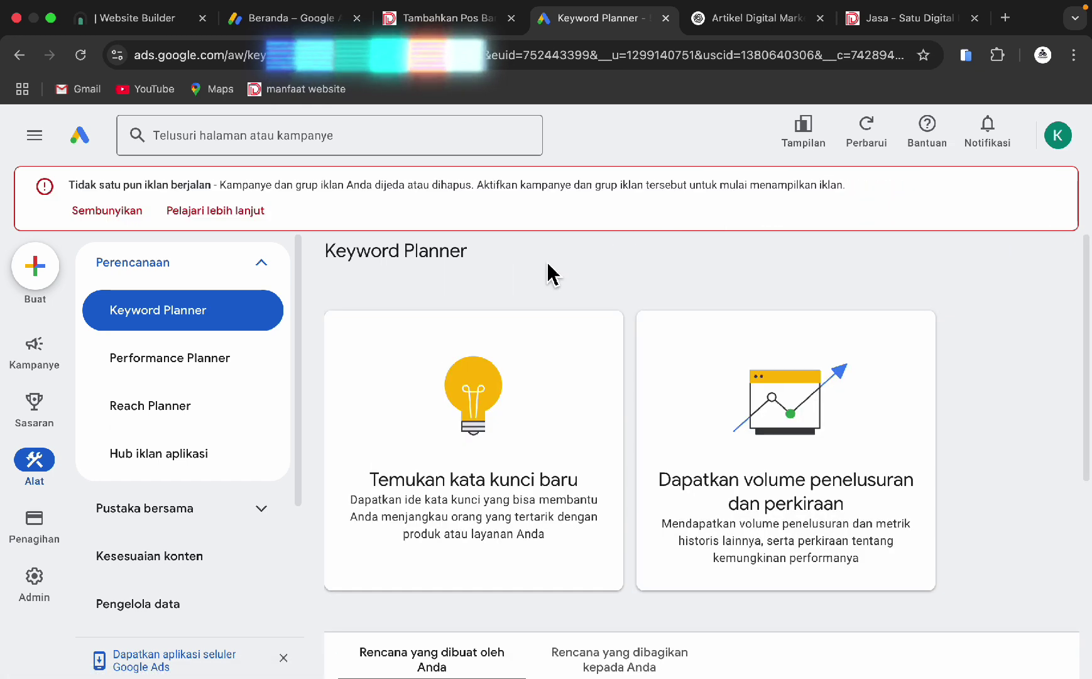
pyautogui.click(447, 449)
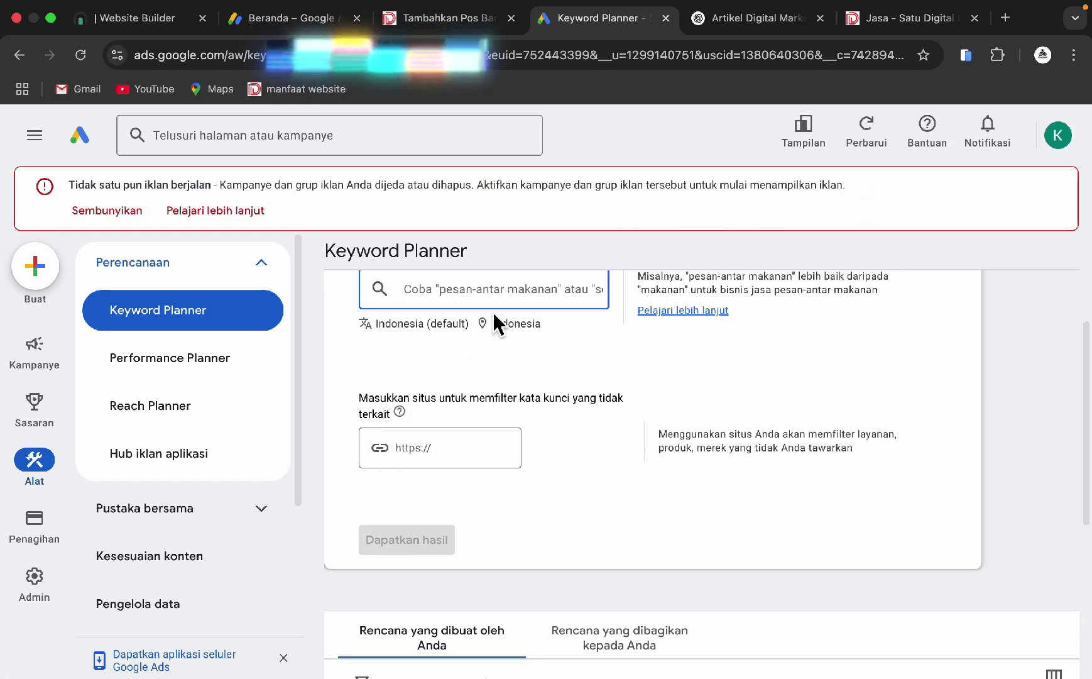
pyautogui.write('digital ma')
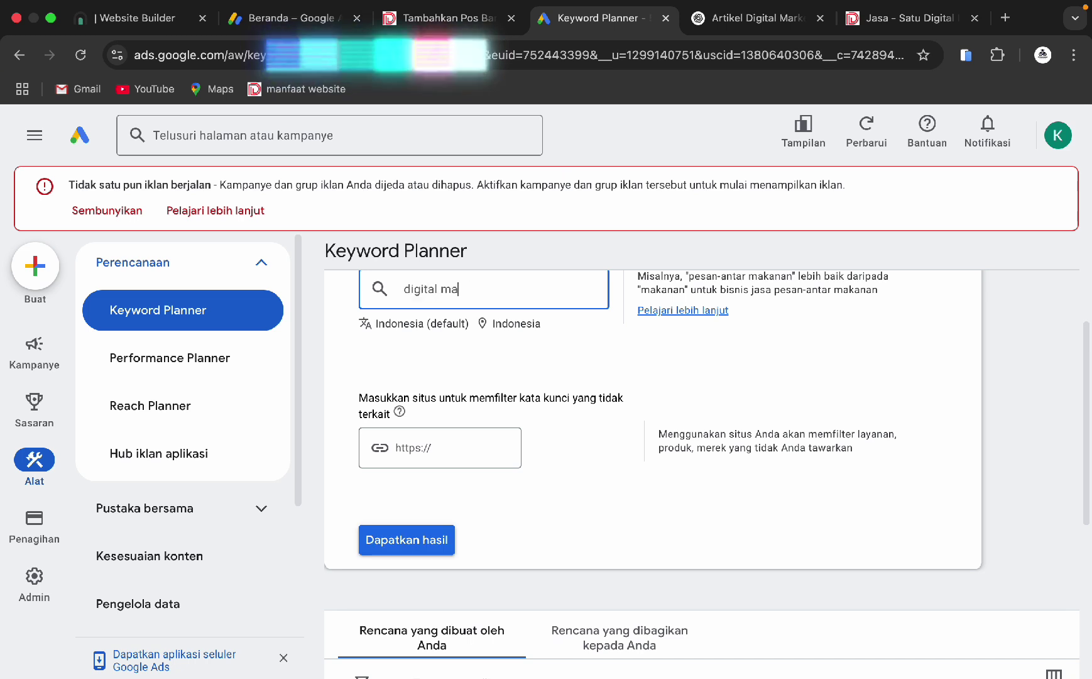
pyautogui.press('Return')
pyautogui.press('Return')
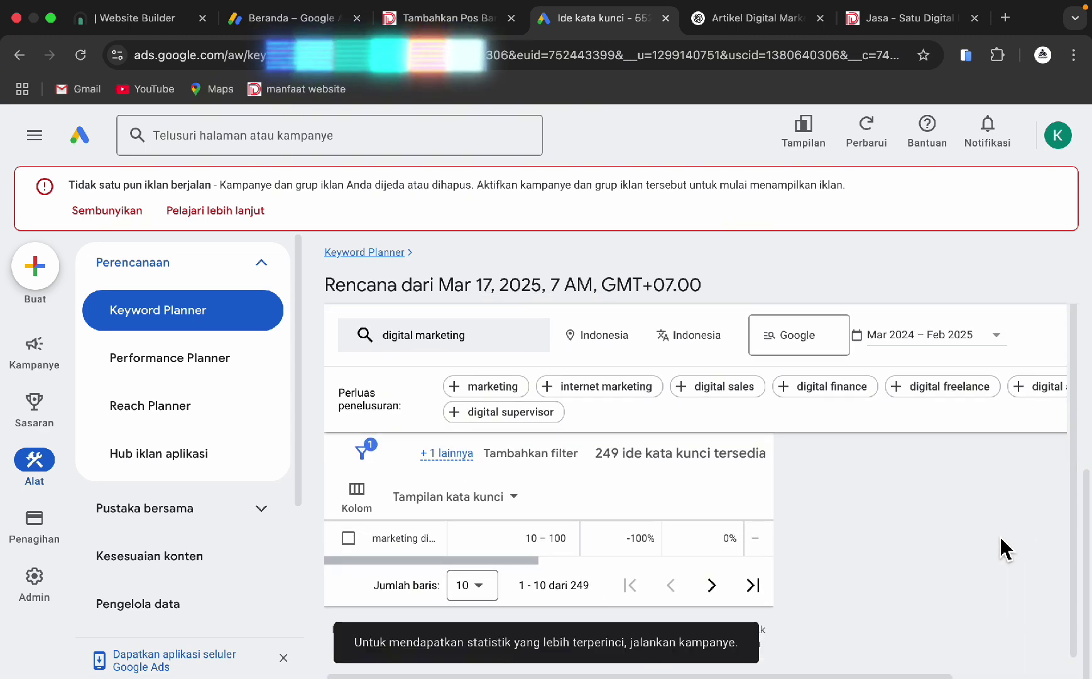
# - Examine the monthly searches, competition and top-of-page bid values for "digital marketing", and compare competition across the related keyword ideas
pyautogui.click(1046, 509)
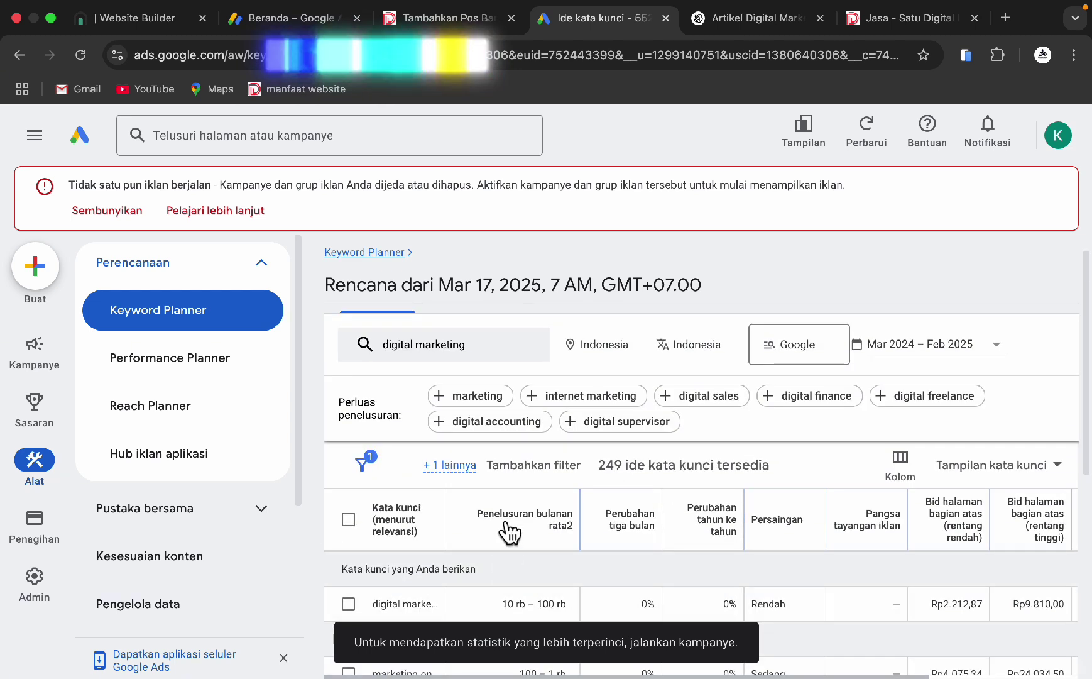
pyautogui.moveTo(515, 608); pyautogui.dragTo(573, 617)
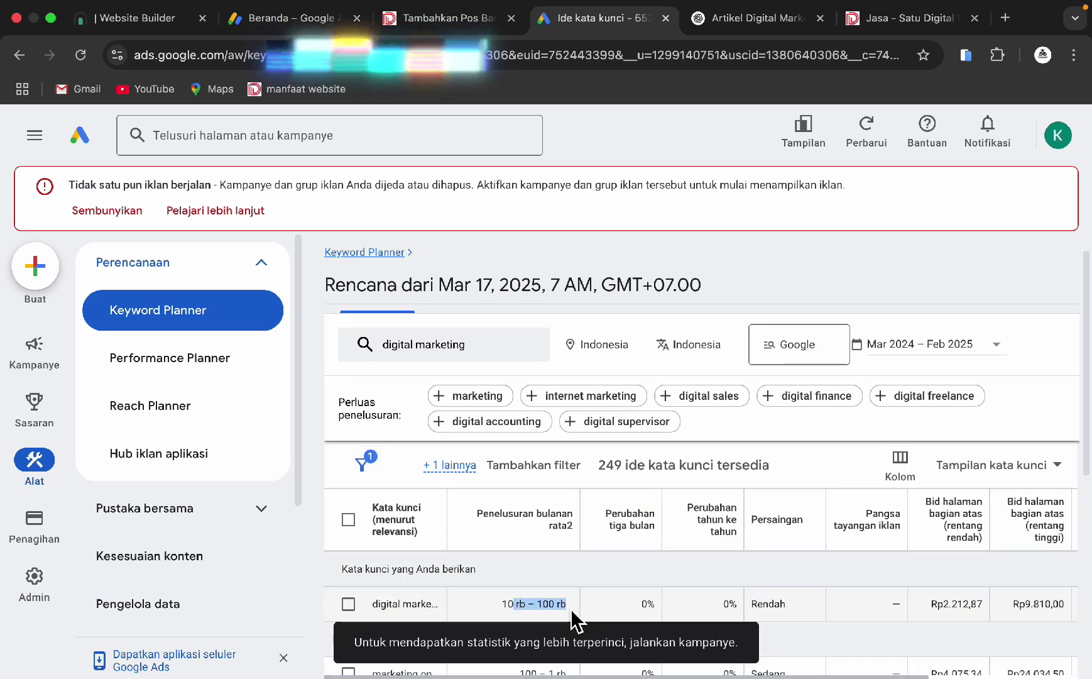
pyautogui.moveTo(641, 539)
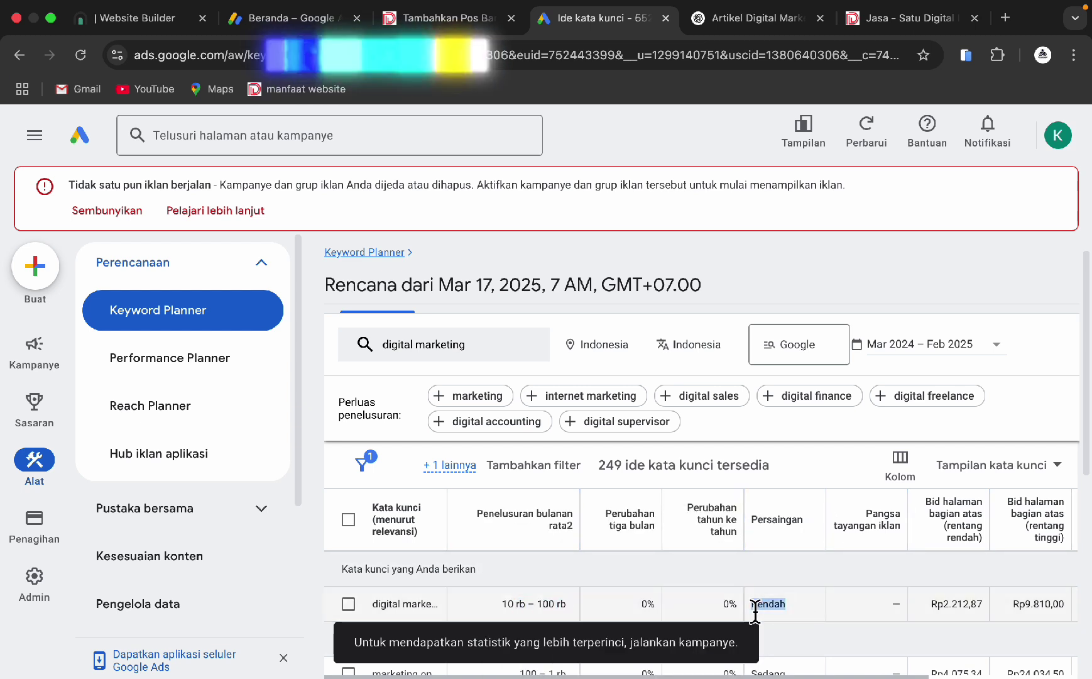
pyautogui.click(801, 612)
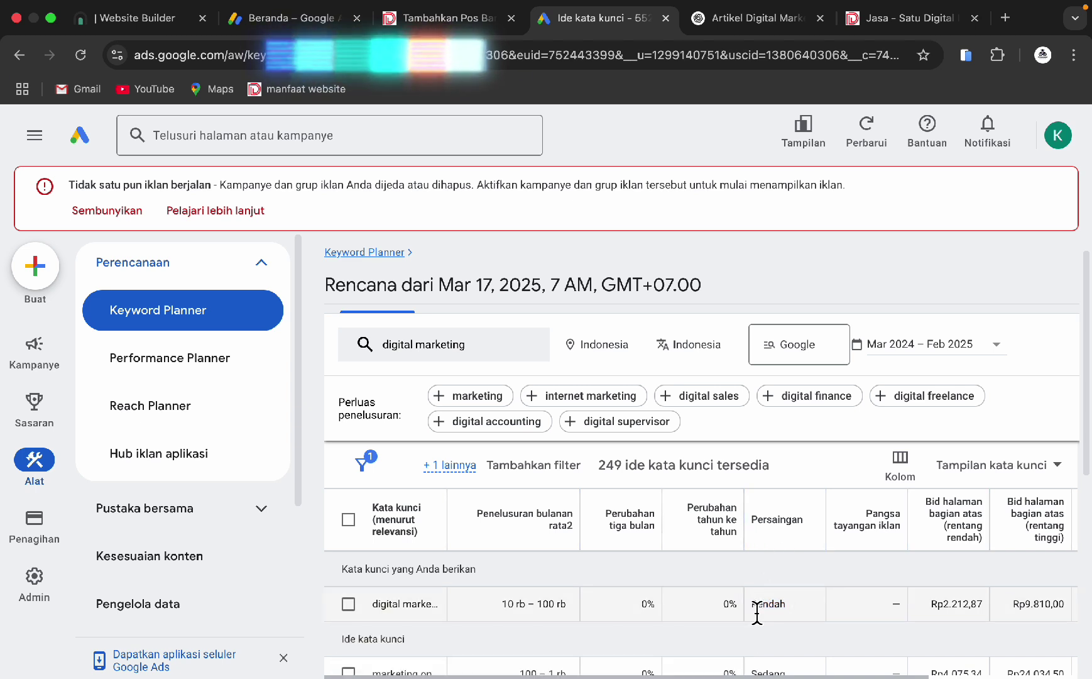
pyautogui.scroll(-3, 786, 622)
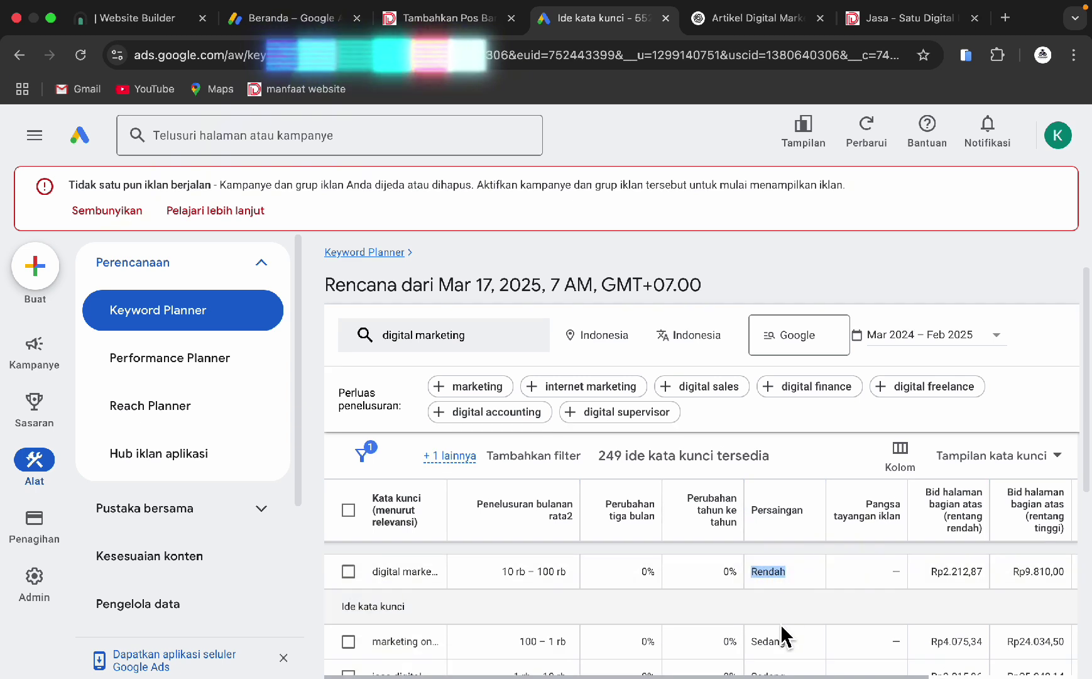
pyautogui.scroll(-5, 780, 628)
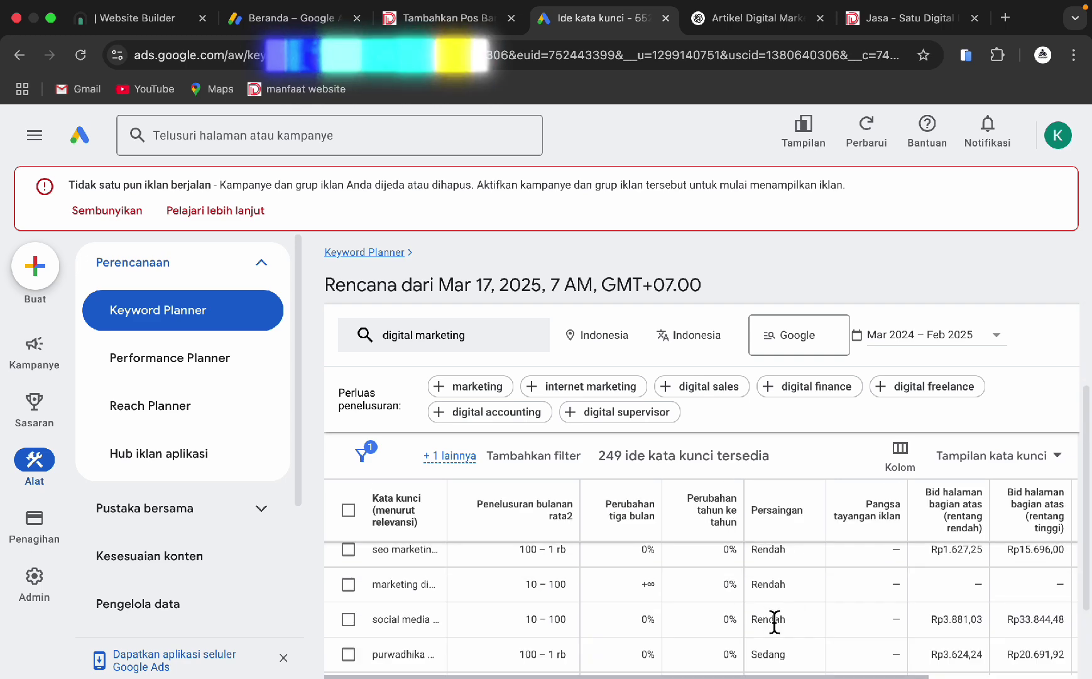
pyautogui.scroll(8, 774, 616)
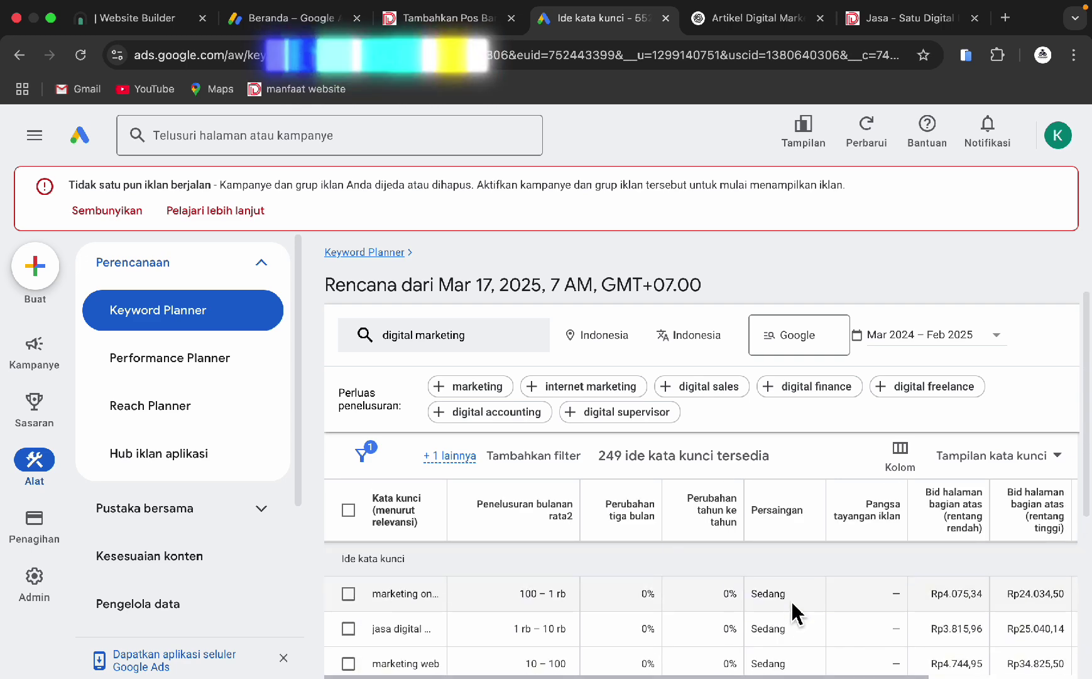
pyautogui.scroll(-1, 880, 612)
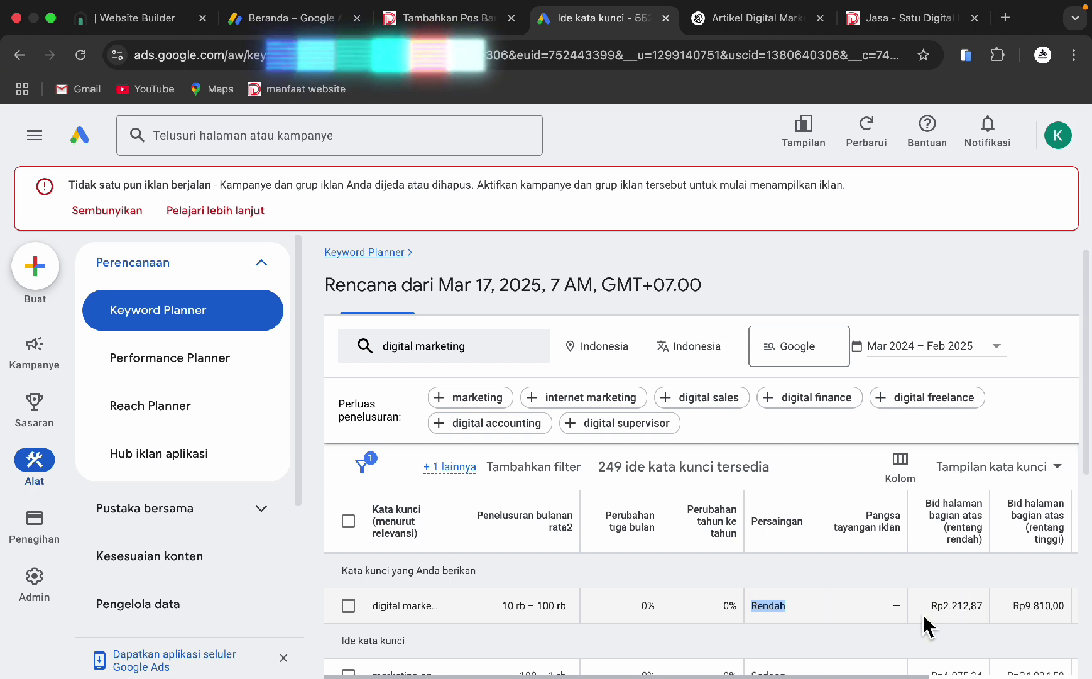
pyautogui.moveTo(931, 605); pyautogui.dragTo(1067, 610)
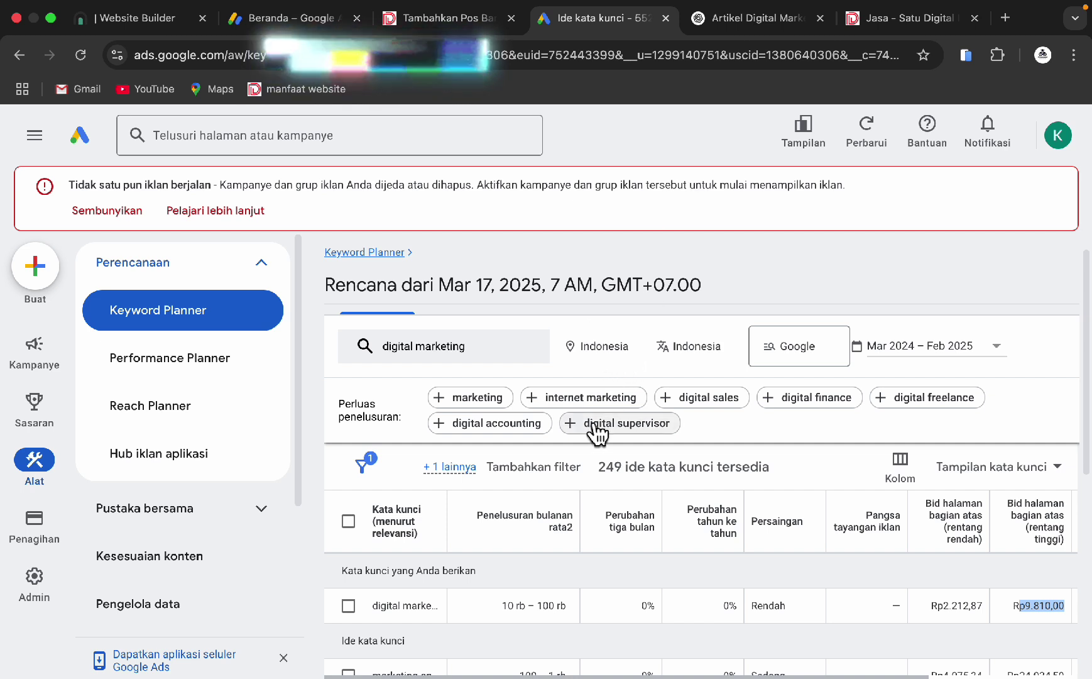
# - Select the "digital marketing" keyword in the results table and copy it to the clipboard
pyautogui.click(421, 603)
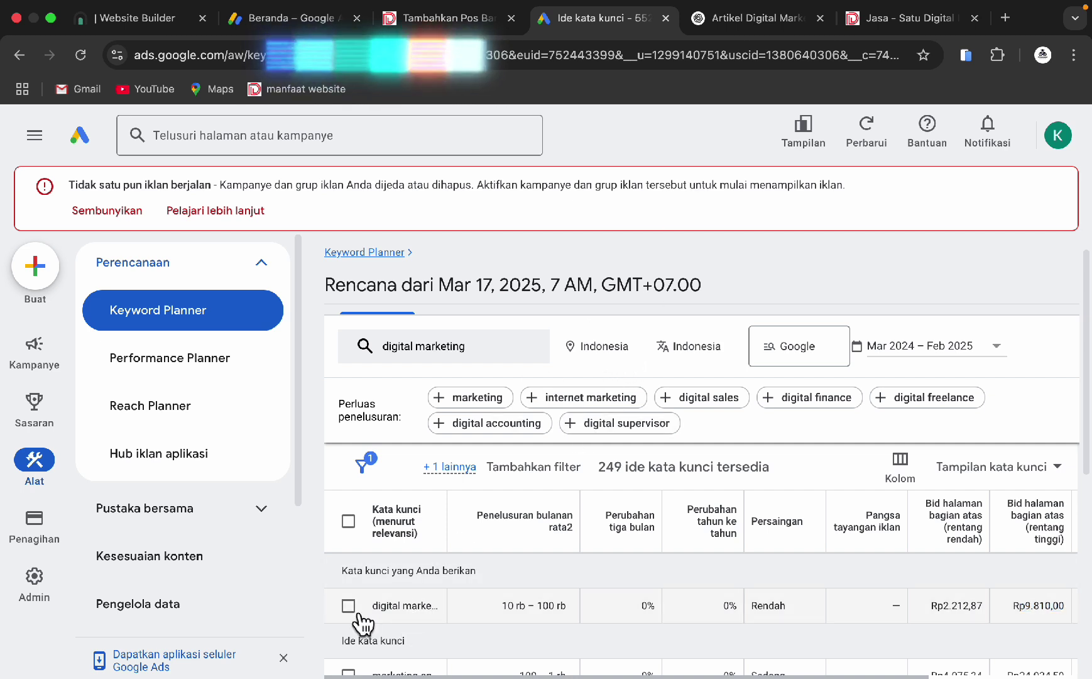
pyautogui.click(349, 605)
pyautogui.click(355, 493)
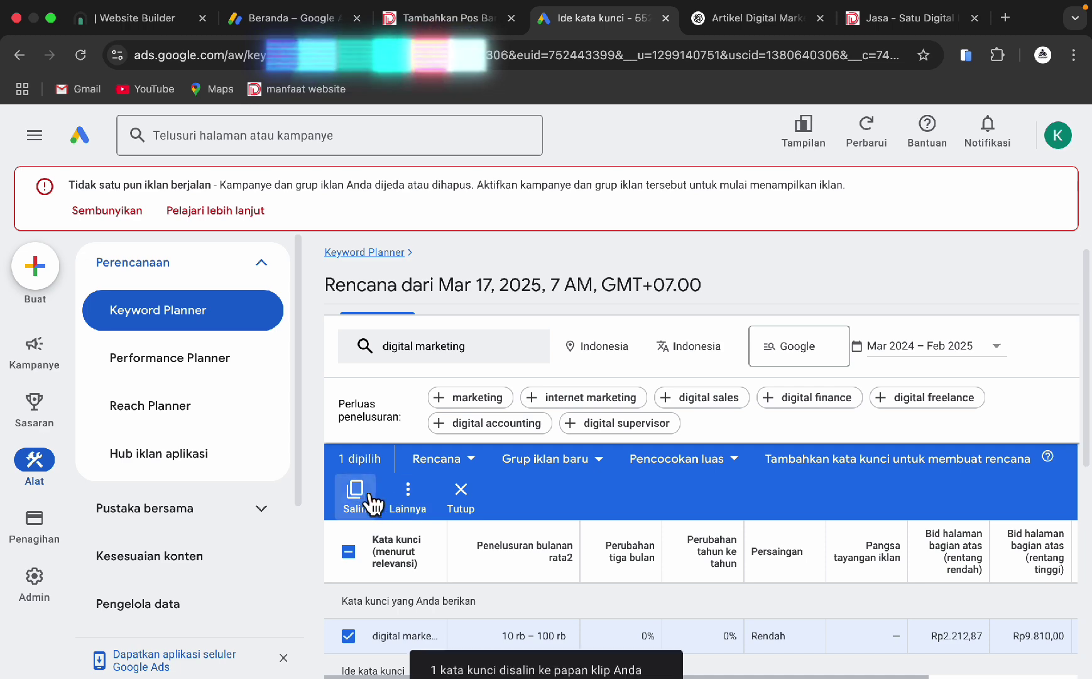
# - Return to the WordPress draft post and paste "digital marketing" as the Rank Math focus keyword
pyautogui.click(448, 20)
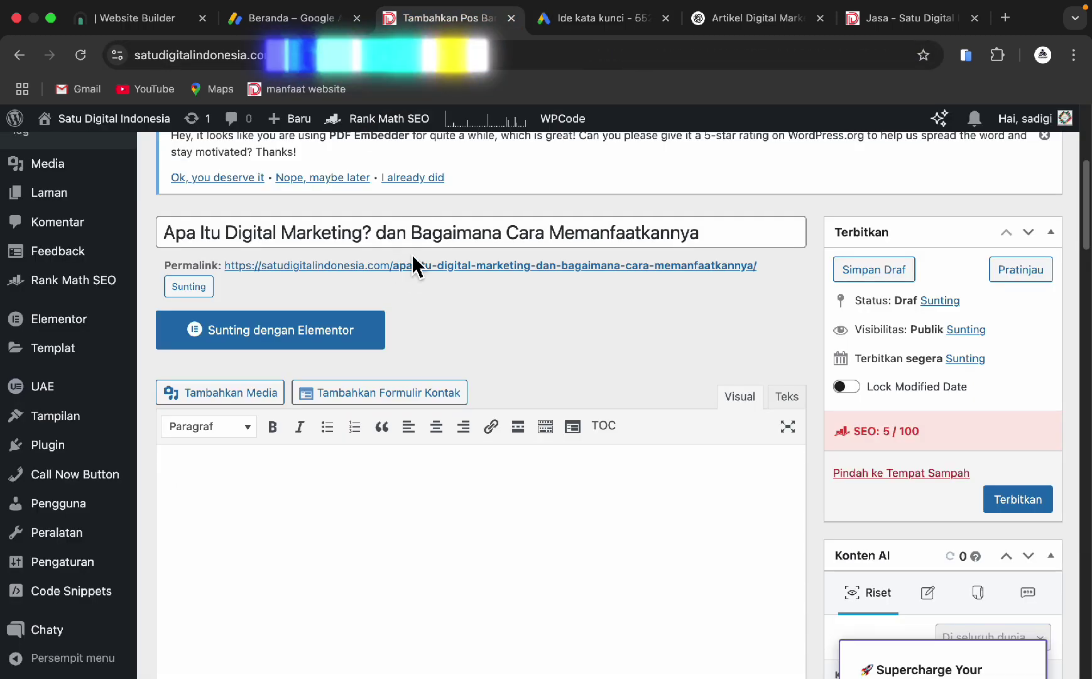
pyautogui.scroll(-10, 313, 368)
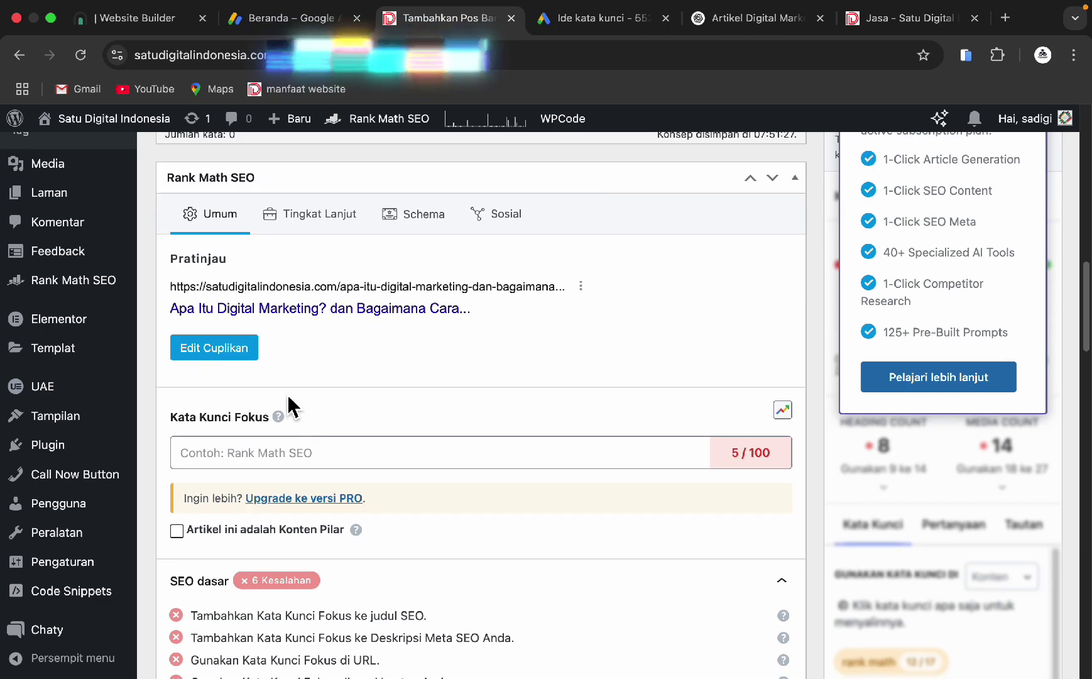
pyautogui.moveTo(177, 417); pyautogui.dragTo(268, 416)
pyautogui.click(255, 454)
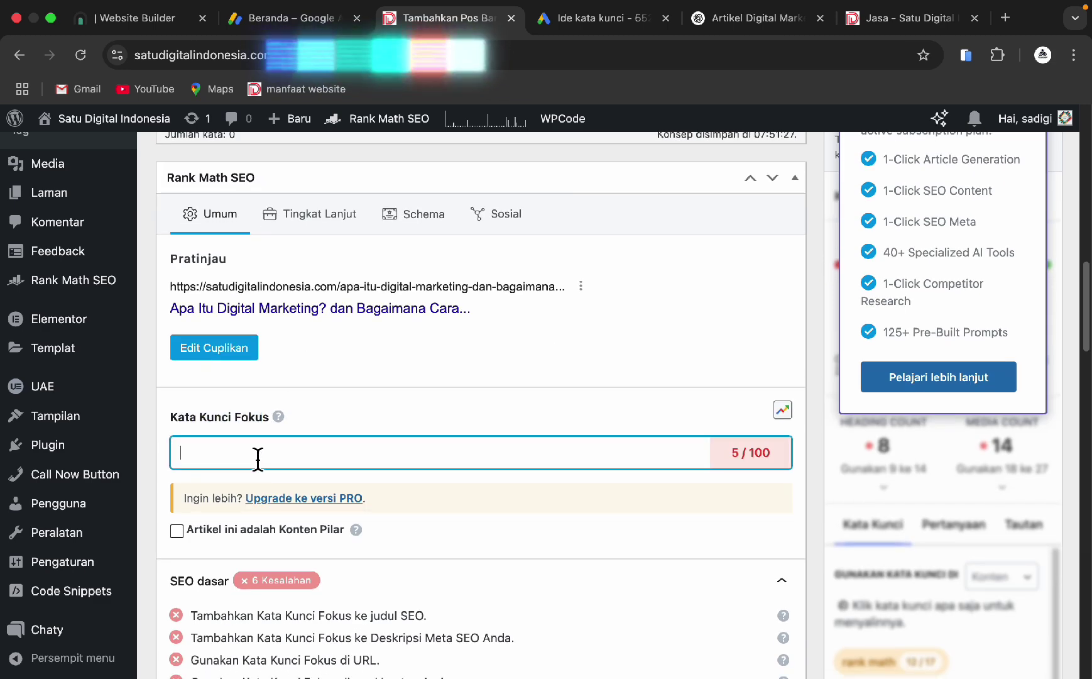
pyautogui.press('super+v')
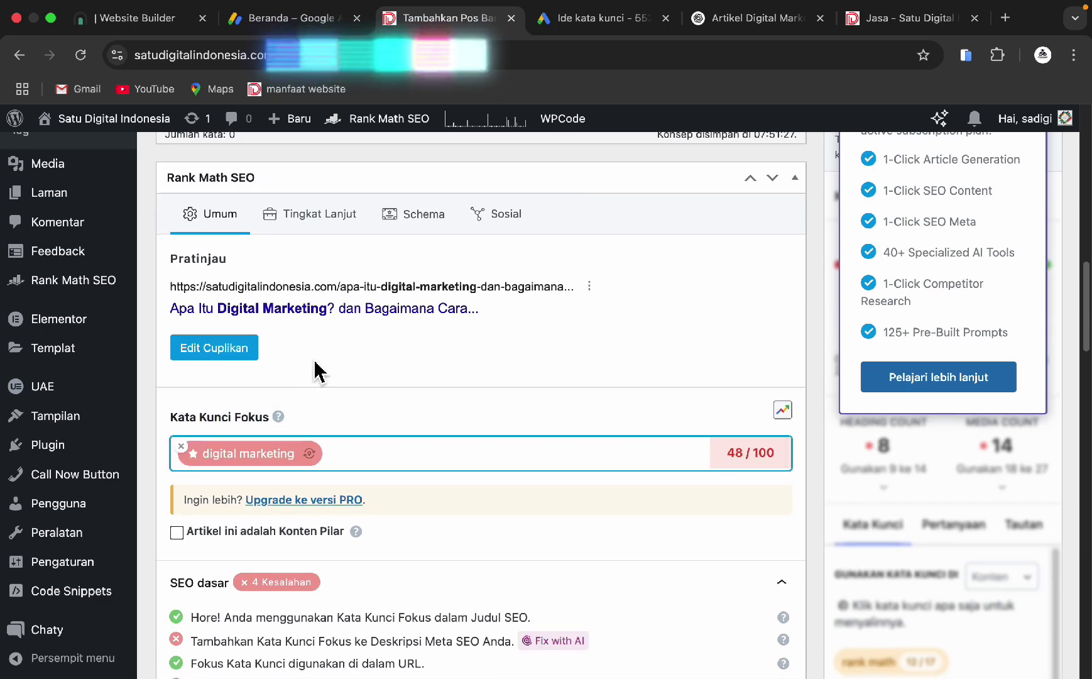
# - Review the basic SEO checks and expand the Tambahan, Keterbacaan Judul and Keterbacaan Konten checklists
pyautogui.scroll(-1, 316, 371)
pyautogui.scroll(-1, 314, 371)
pyautogui.scroll(-2, 289, 464)
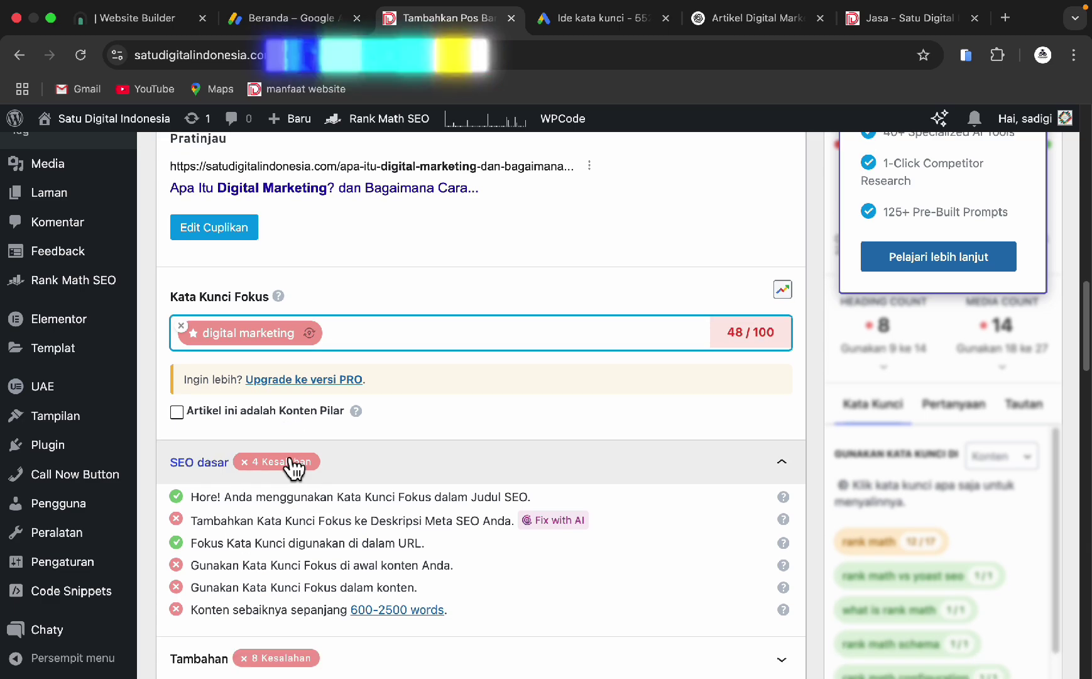
pyautogui.scroll(-4, 293, 453)
pyautogui.click(289, 481)
pyautogui.scroll(-1, 302, 440)
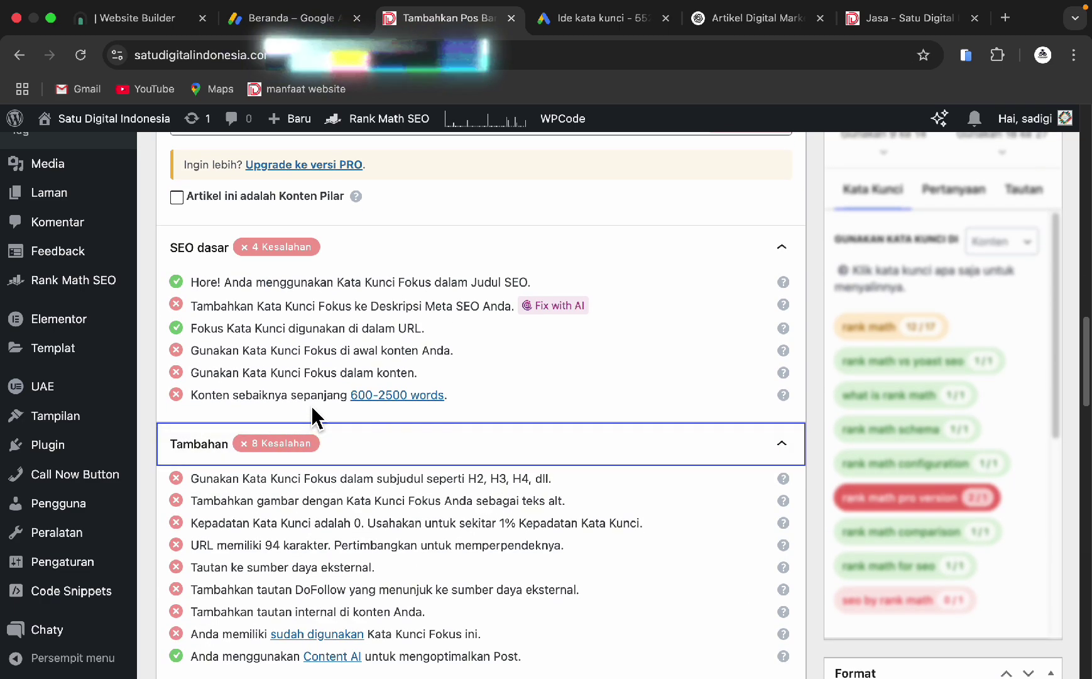
pyautogui.scroll(-2, 312, 412)
pyautogui.scroll(-3, 308, 440)
pyautogui.click(312, 464)
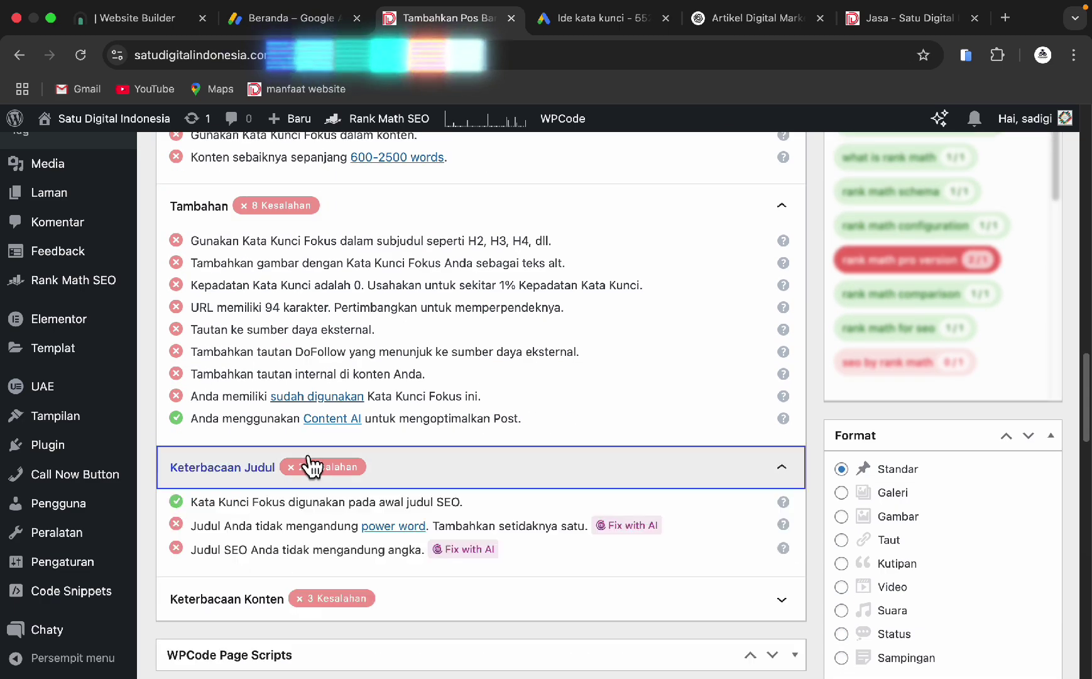
pyautogui.click(324, 600)
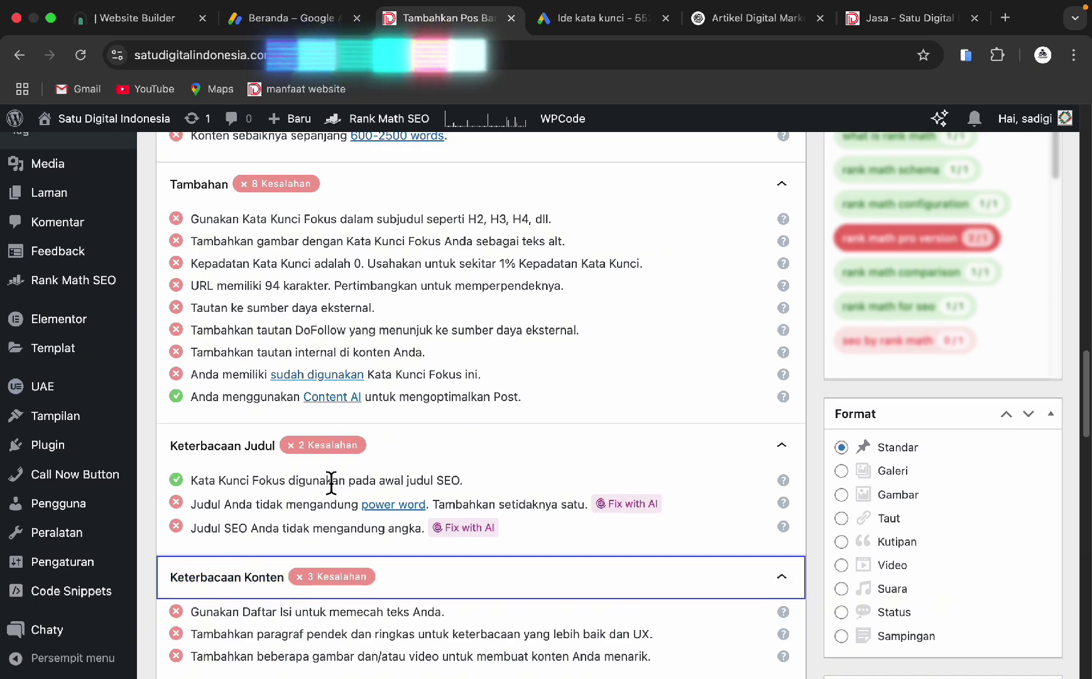
# - Review the Tambahan checks, collapsing and re-expanding the list, and highlight the item about the already used focus keyword
pyautogui.scroll(1, 308, 421)
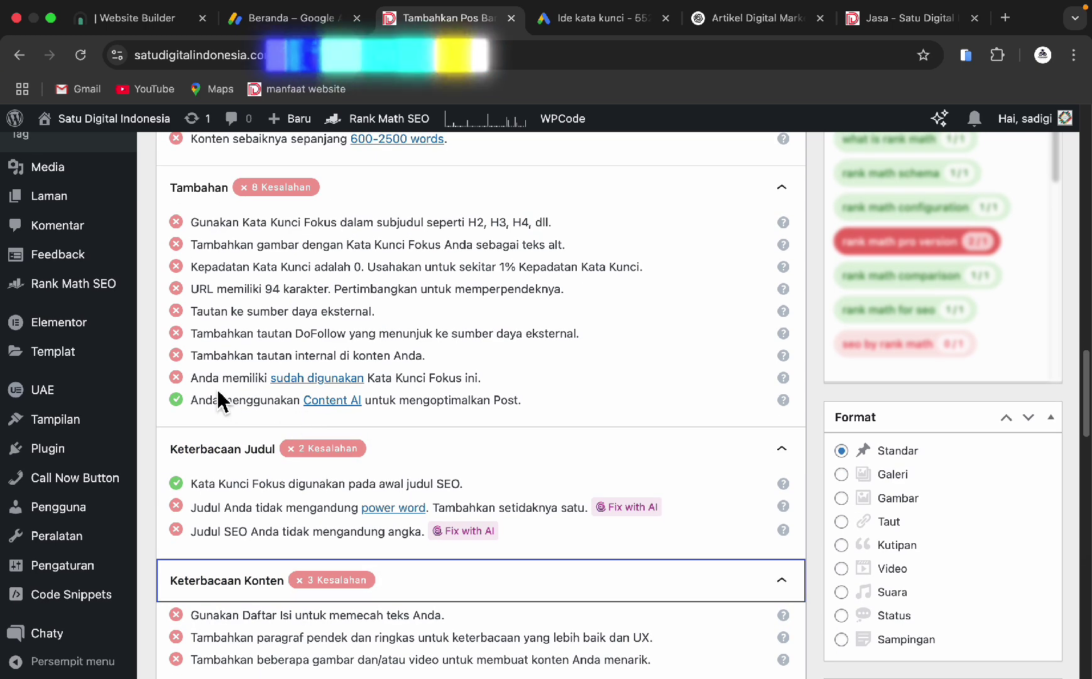
pyautogui.click(192, 201)
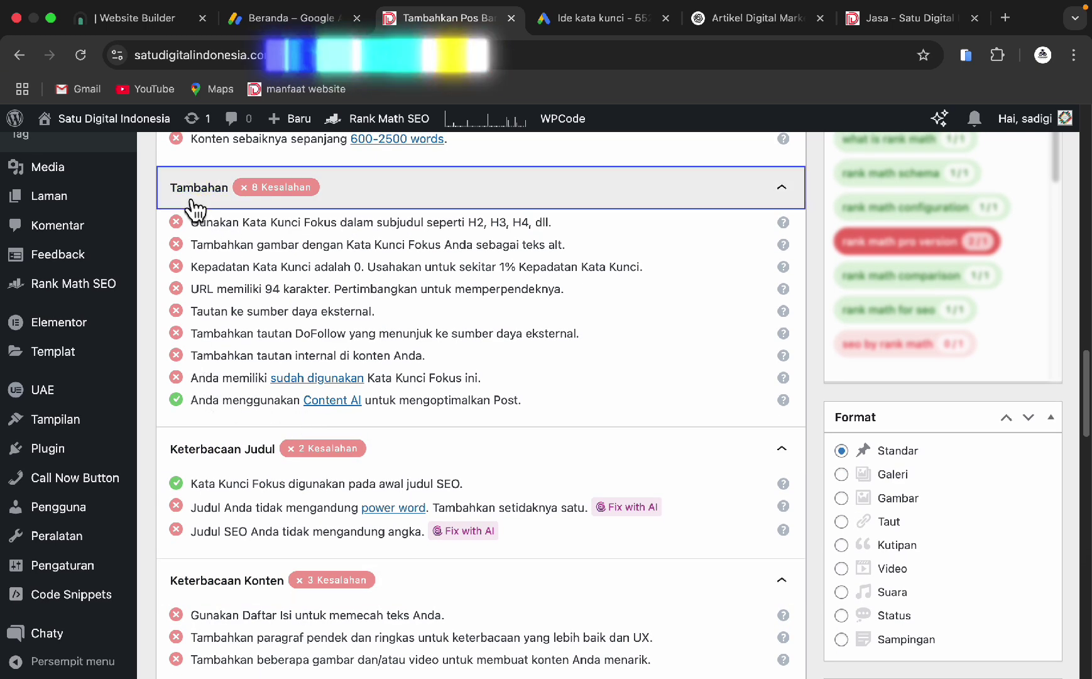
pyautogui.click(229, 201)
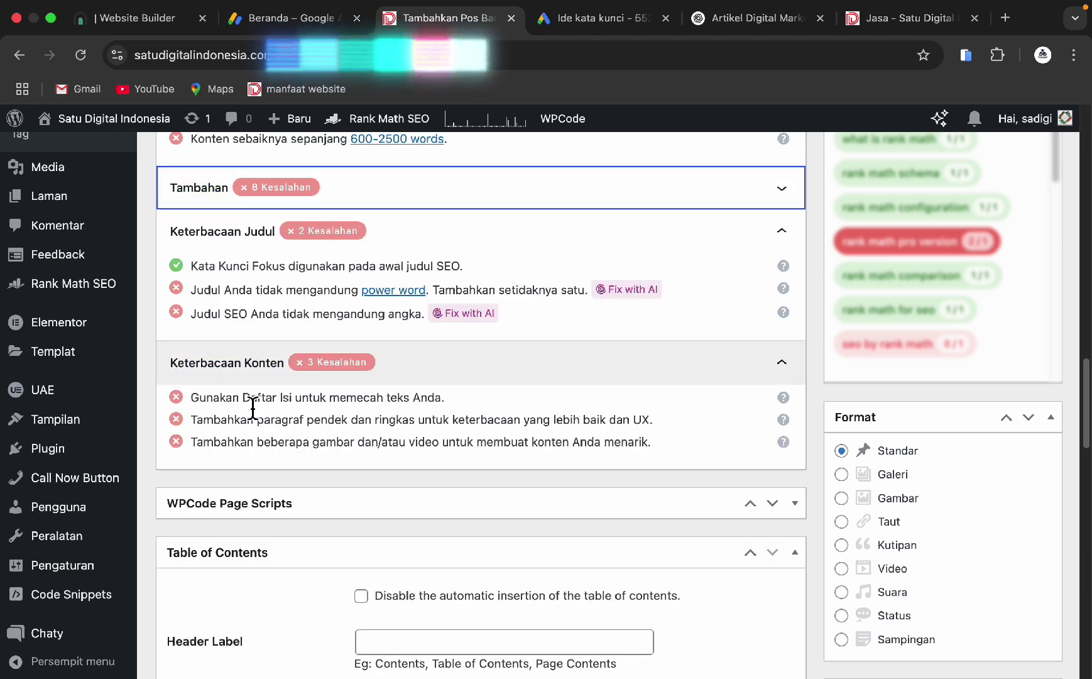
pyautogui.click(220, 199)
pyautogui.moveTo(191, 379); pyautogui.dragTo(511, 388)
pyautogui.scroll(10, 512, 383)
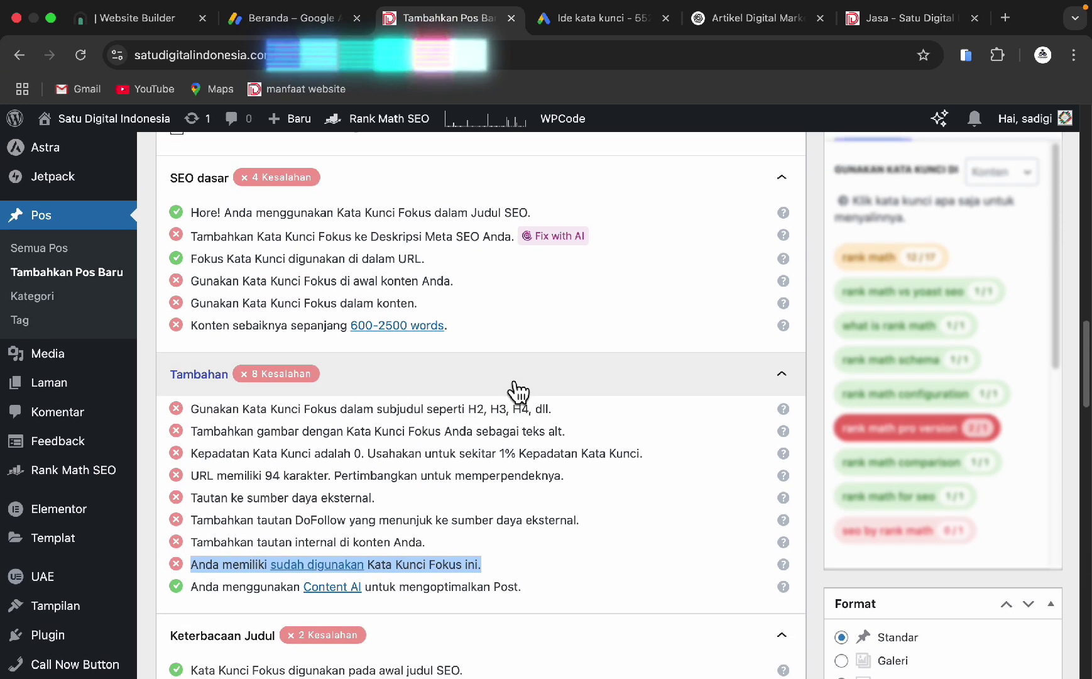
pyautogui.click(332, 407)
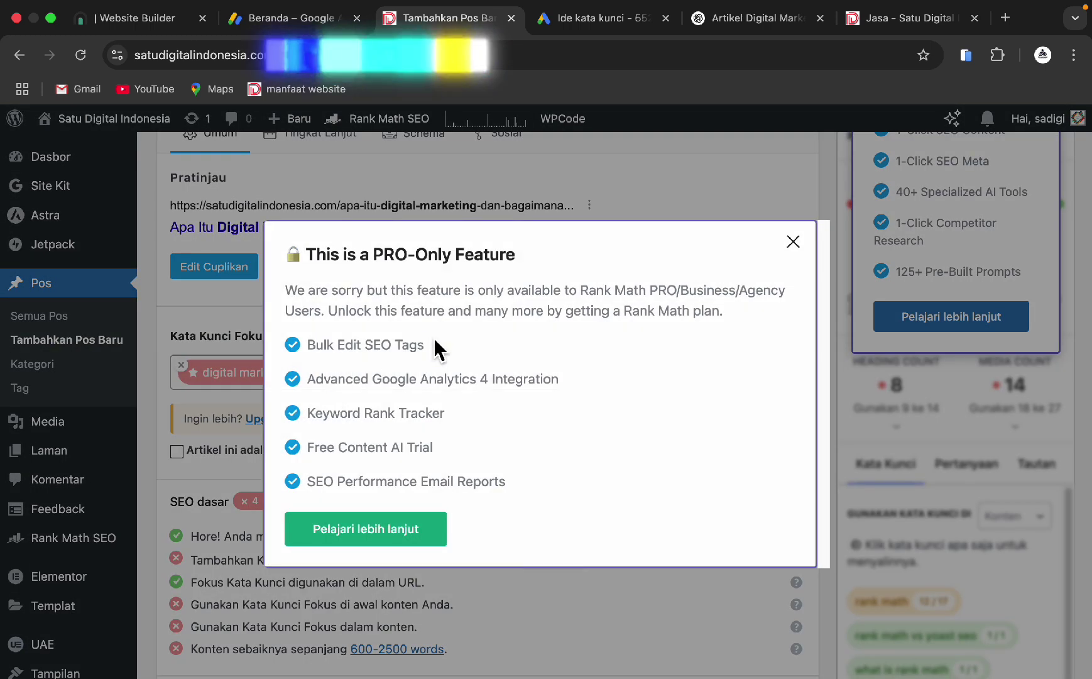
pyautogui.click(793, 242)
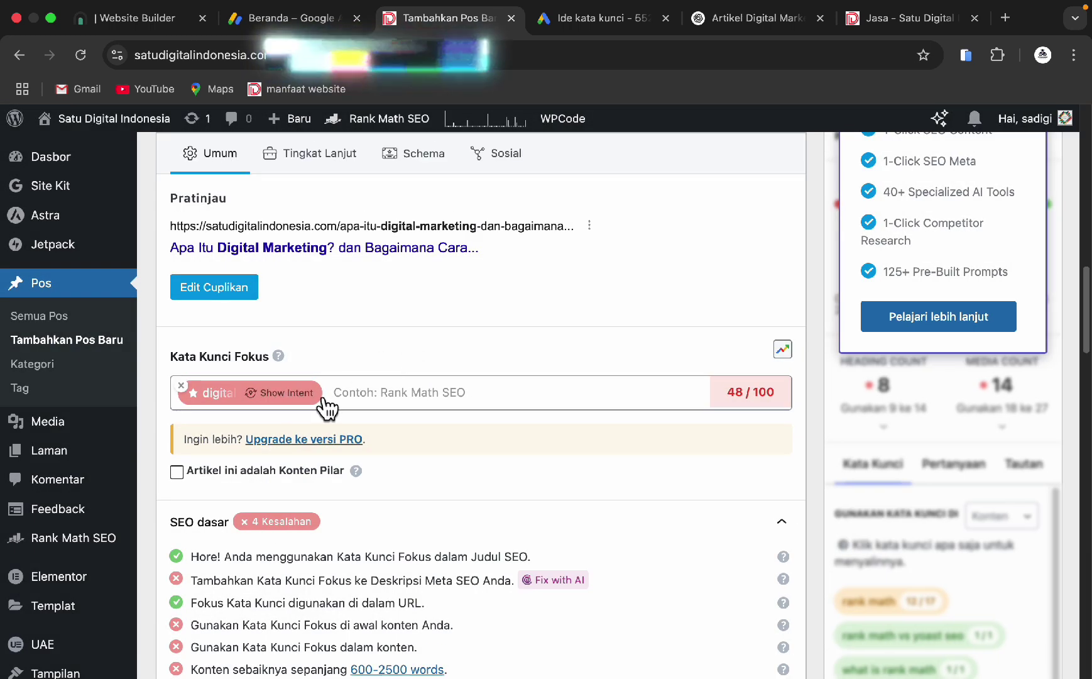
# - Remove the "digital marketing" focus keyword, switch to Keyword Planner, and copy the "marketing online" keyword idea
pyautogui.click(182, 386)
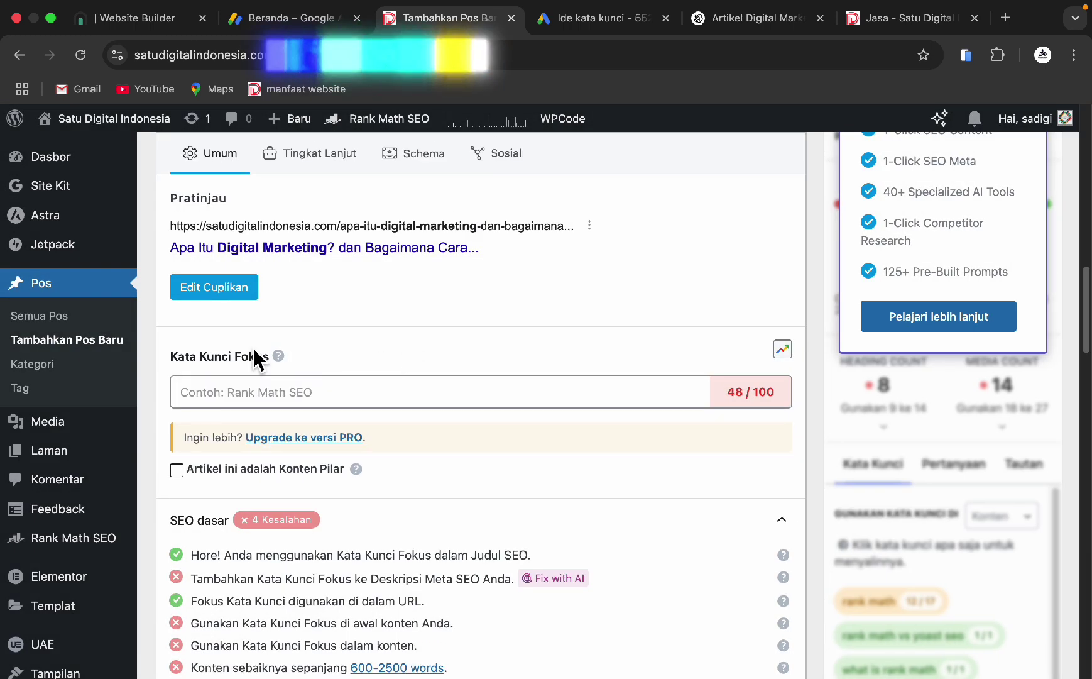
pyautogui.click(590, 21)
pyautogui.click(460, 479)
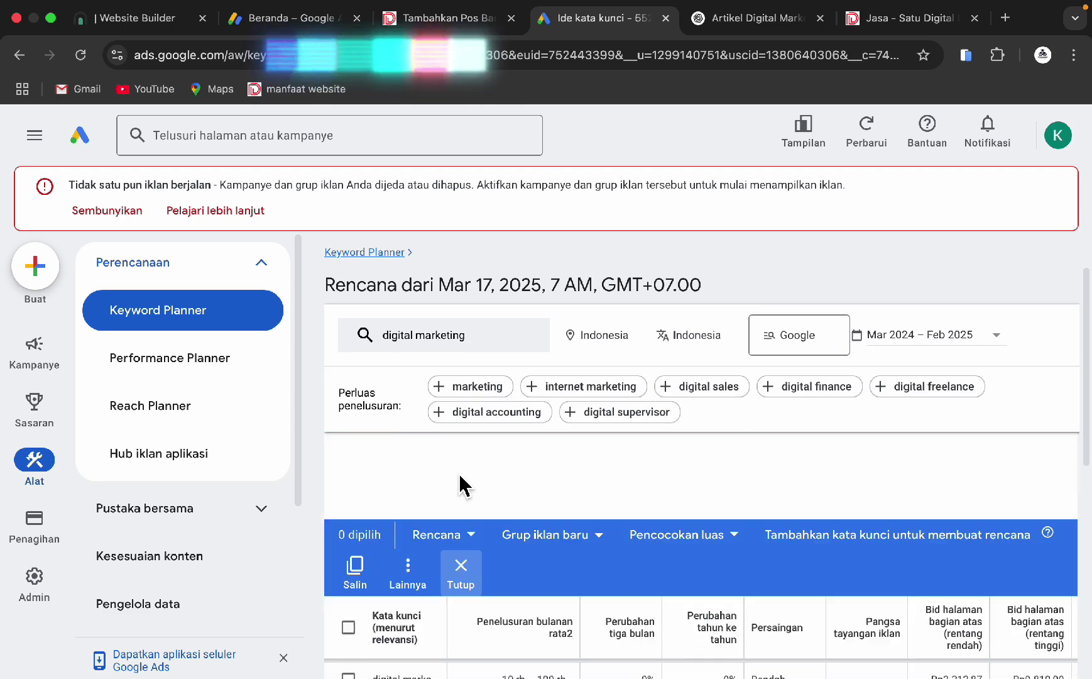
pyautogui.scroll(-2, 502, 616)
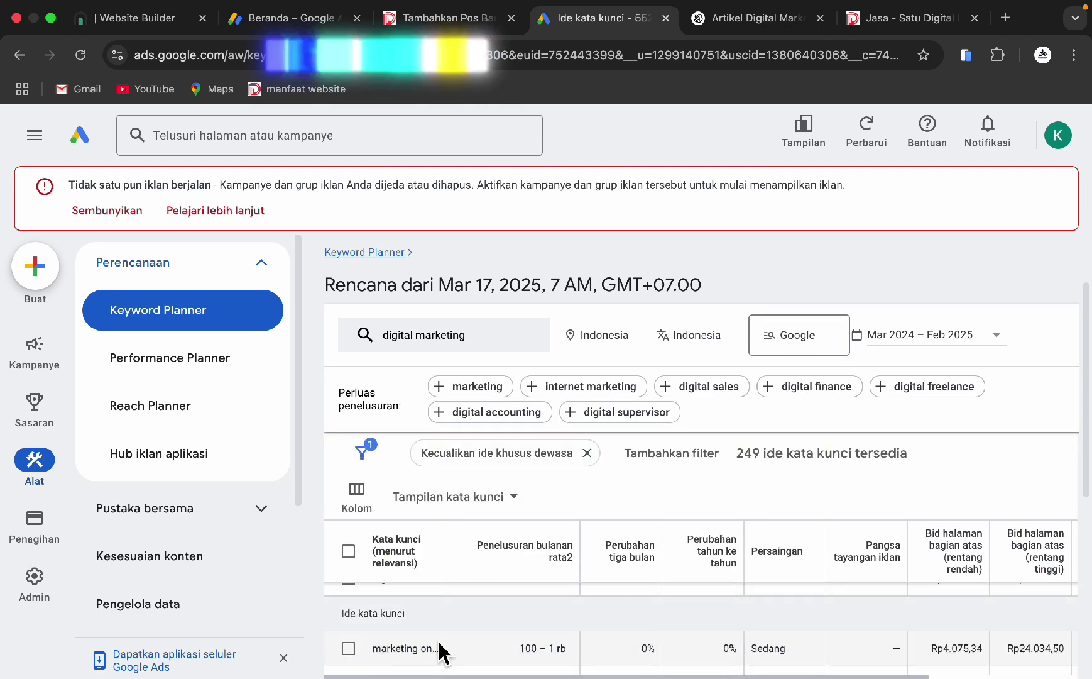
pyautogui.click(349, 648)
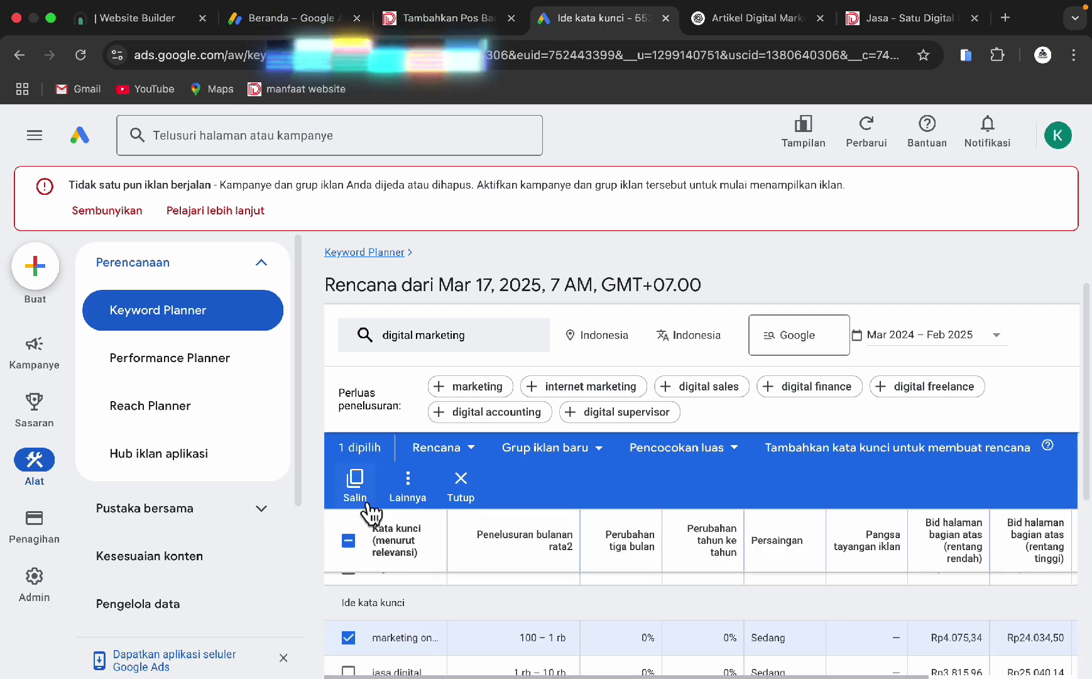
pyautogui.click(355, 484)
# - Return to the WordPress draft post and paste "marketing online" as the Rank Math focus keyword
pyautogui.click(445, 22)
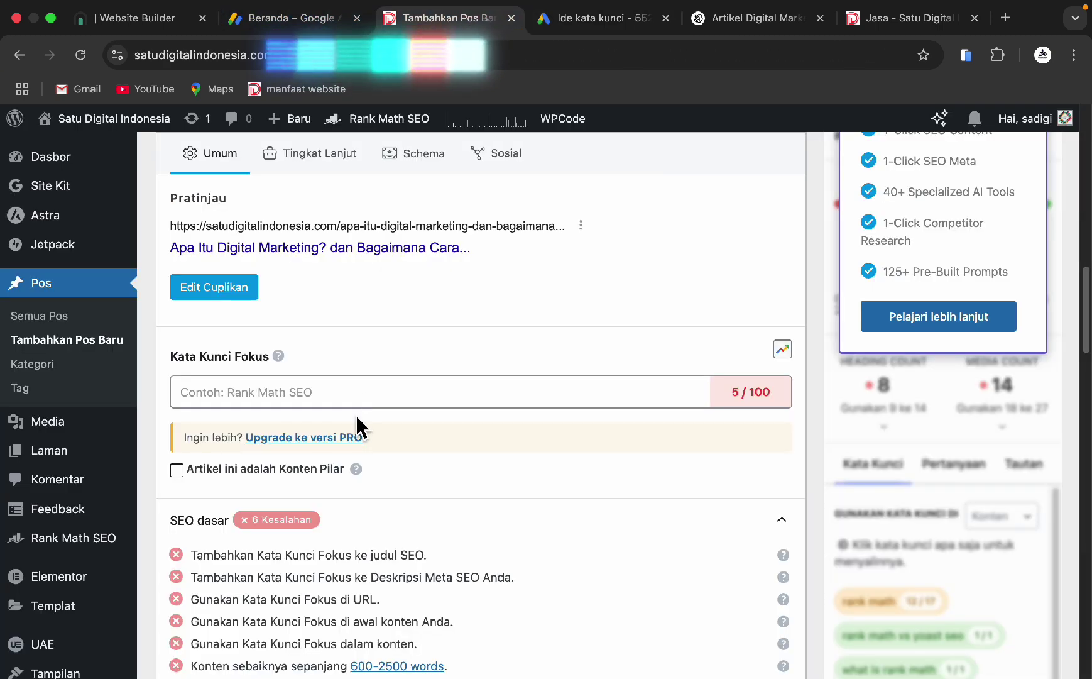
pyautogui.click(348, 390)
pyautogui.hotkey('ctrl', 'v')
# - Review the SEO checks for the new keyword and highlight the Tambahan item about whether the focus keyword was used before
pyautogui.scroll(-4, 385, 377)
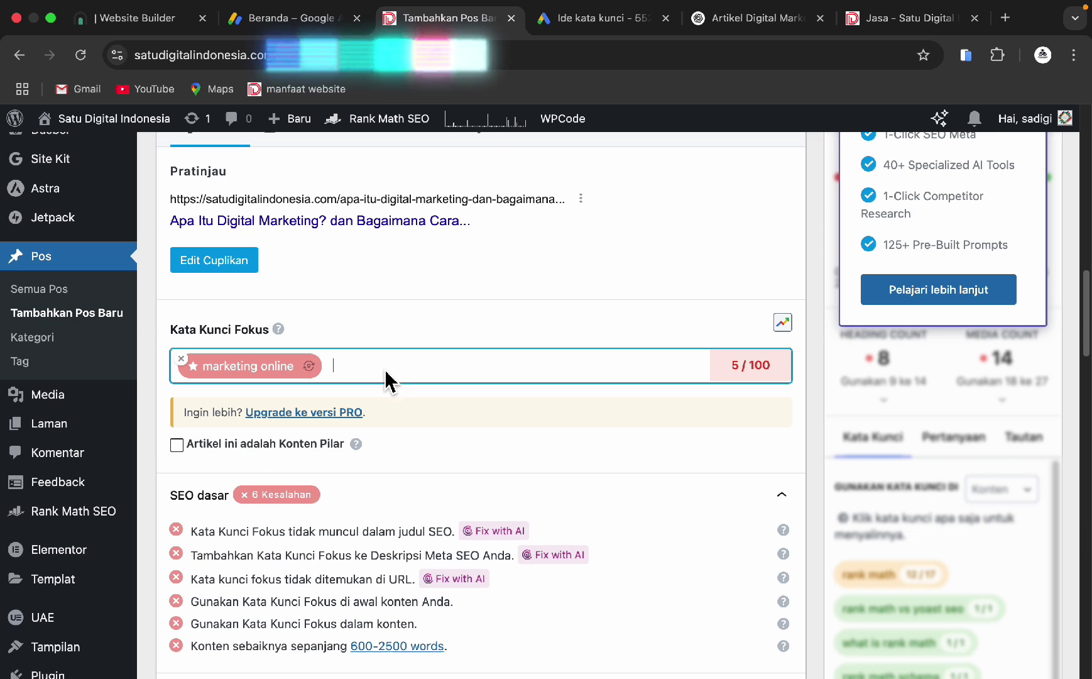
pyautogui.scroll(-4, 386, 380)
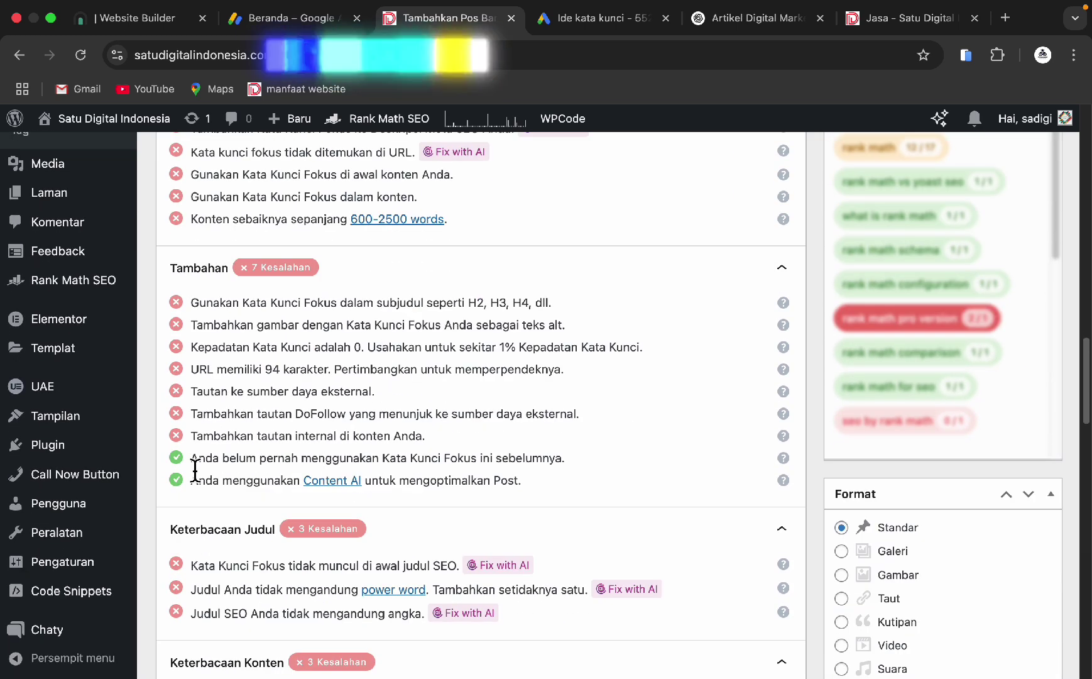
pyautogui.moveTo(191, 457); pyautogui.dragTo(572, 472)
pyautogui.scroll(10, 570, 443)
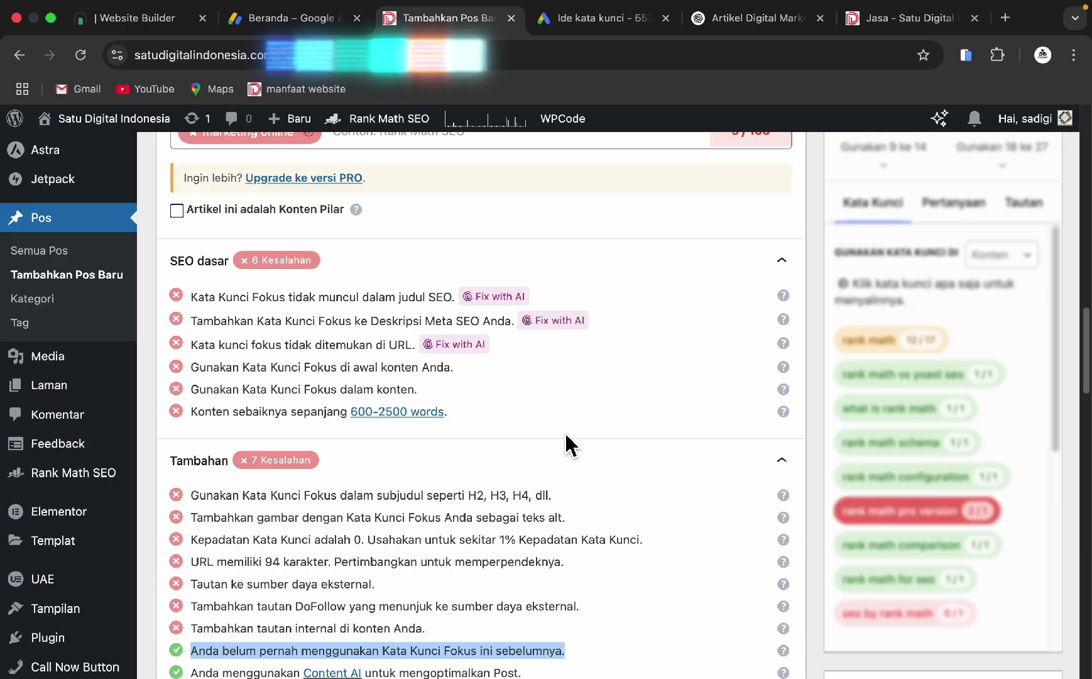
# - Replace "Digital Marketing" in the post title with "Marketing Online", giving "Apa Itu Marketing Online? dan Bagaimana Cara Memanfaatkannya"
pyautogui.scroll(8, 565, 432)
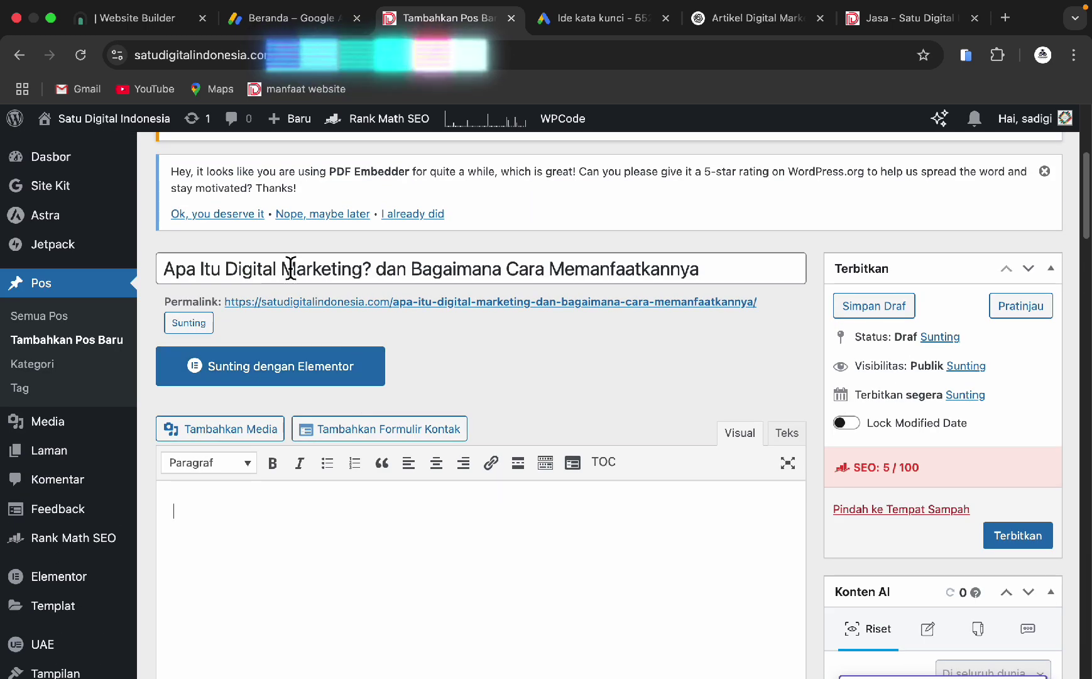
pyautogui.moveTo(226, 269); pyautogui.dragTo(369, 277)
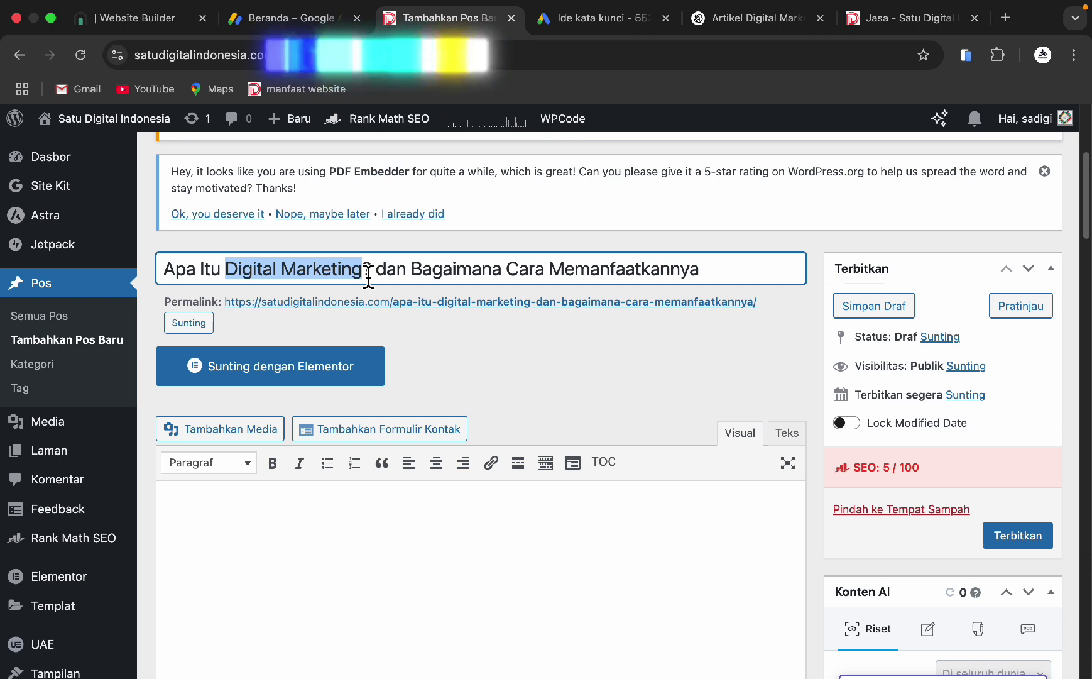
pyautogui.click(274, 272)
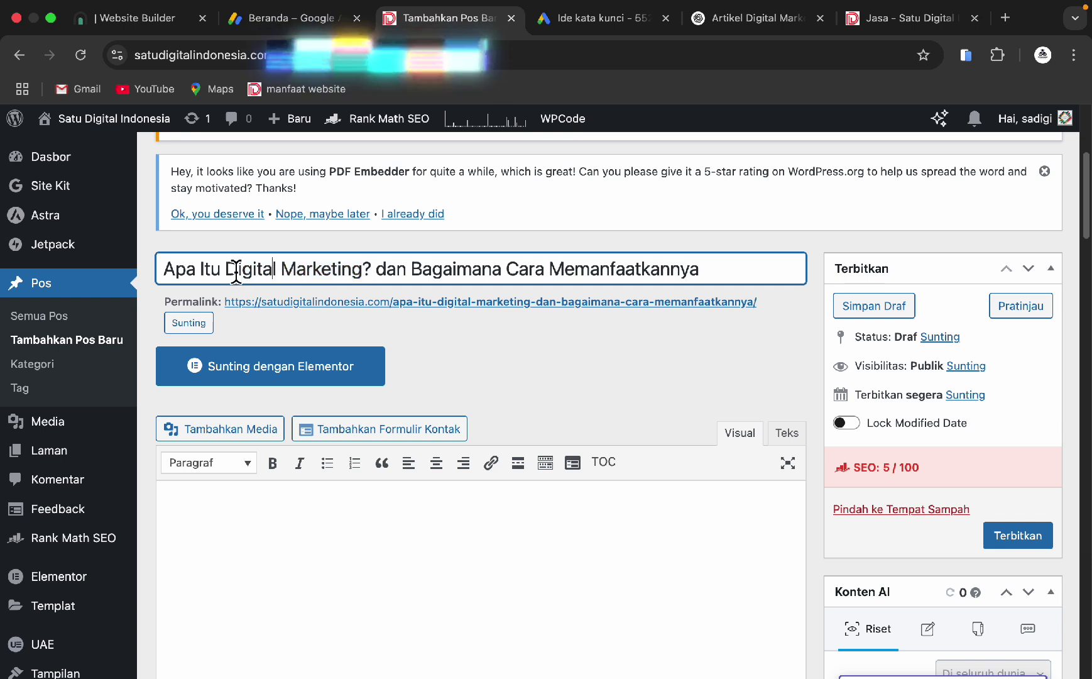
pyautogui.moveTo(269, 272); pyautogui.dragTo(308, 273)
pyautogui.click(342, 272)
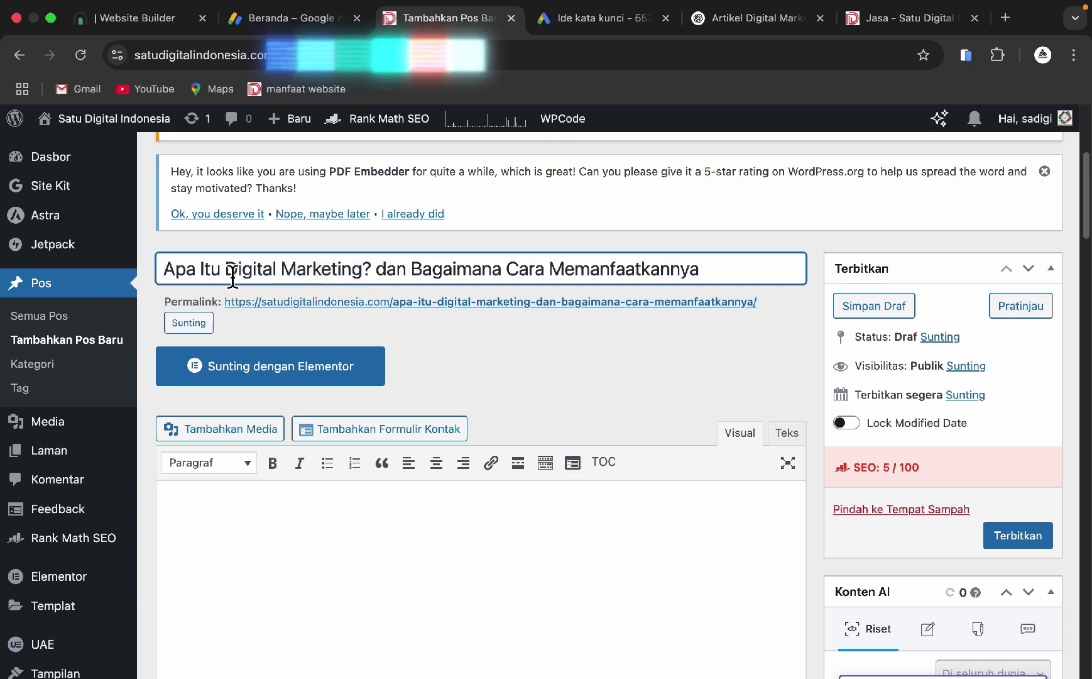
pyautogui.moveTo(232, 273); pyautogui.dragTo(369, 274)
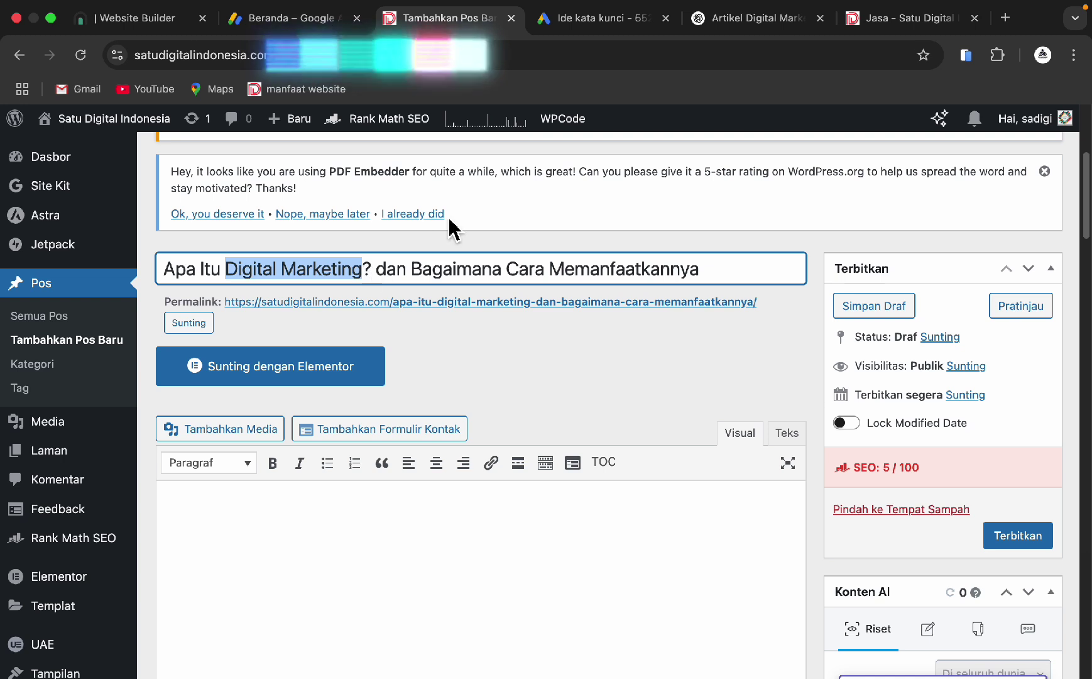
pyautogui.write('Marke')
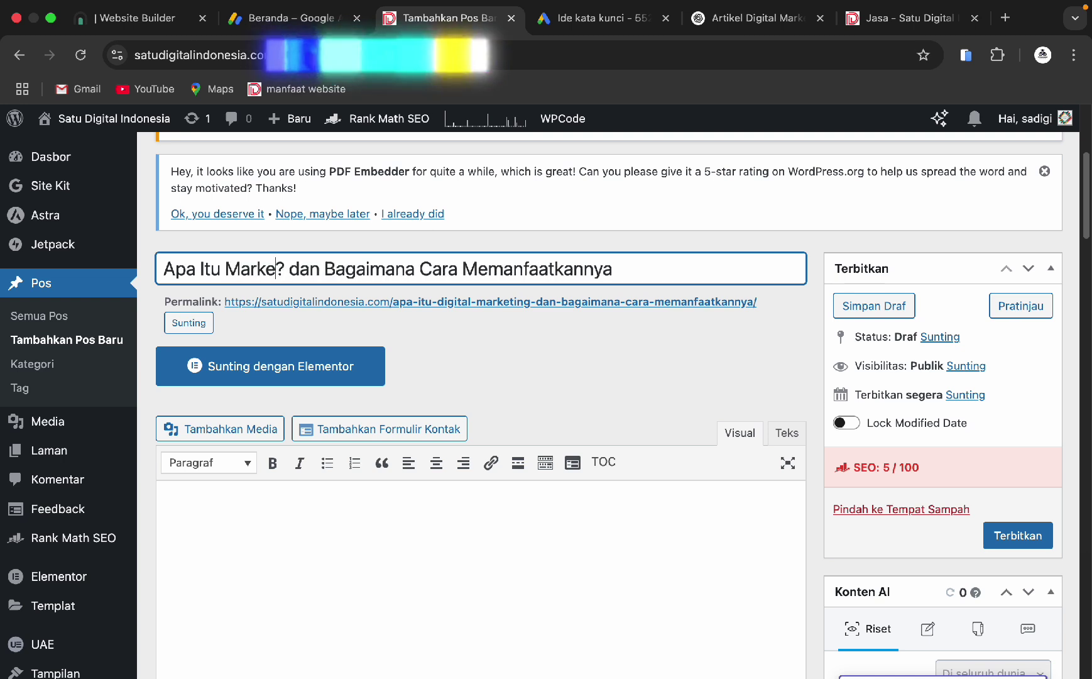
pyautogui.write('ting Onl')
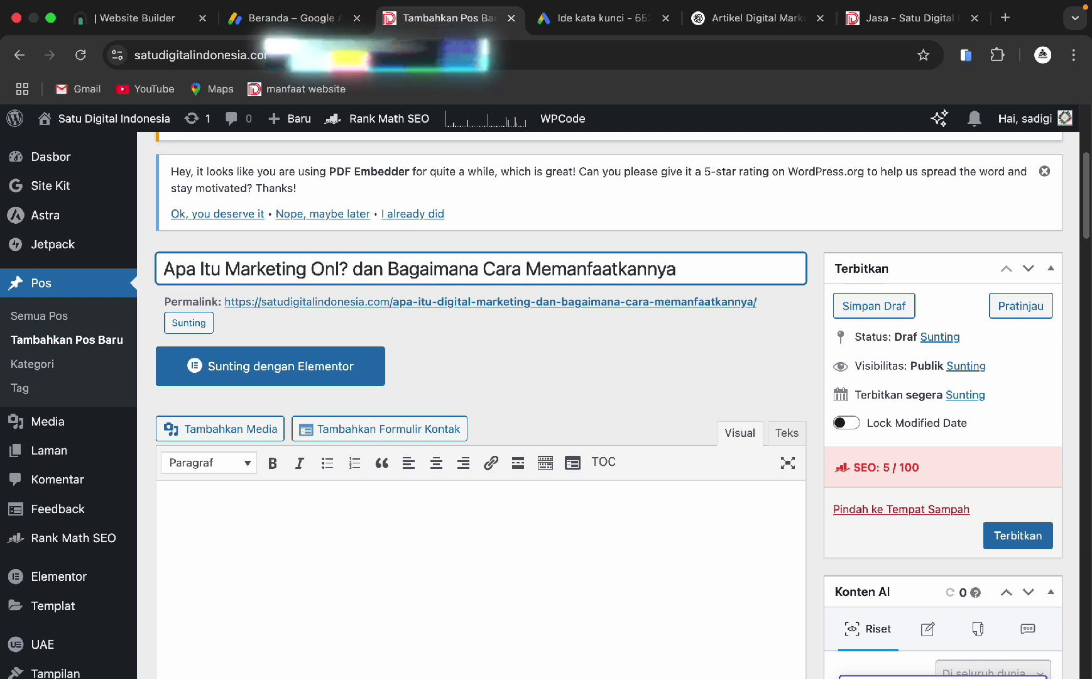
pyautogui.write('ine')
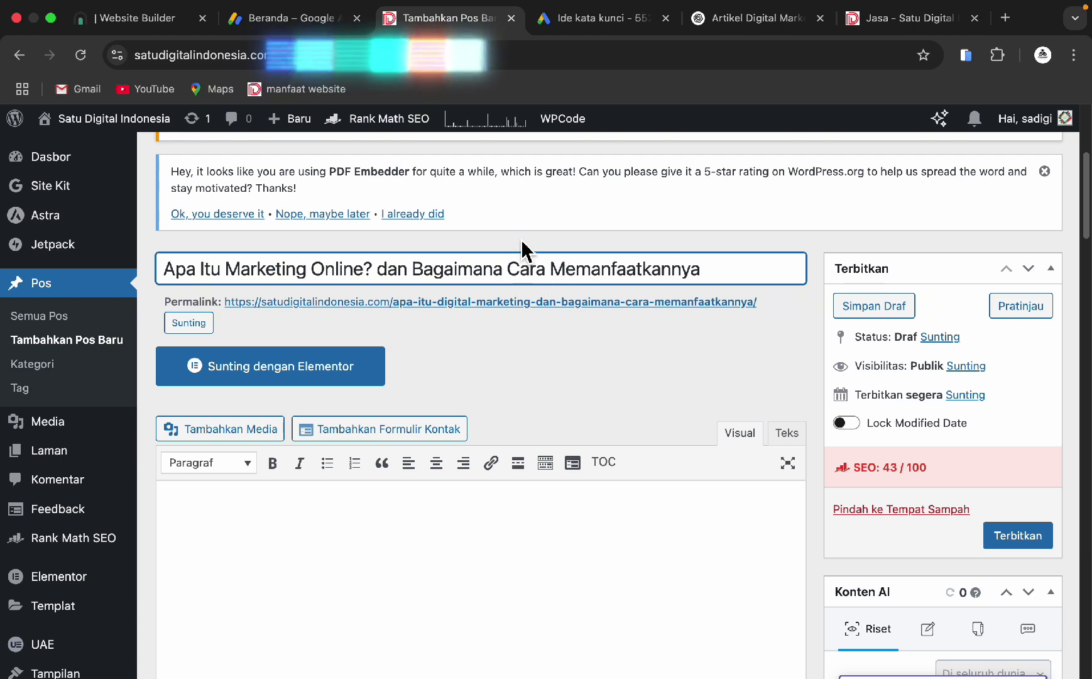
pyautogui.click(408, 490)
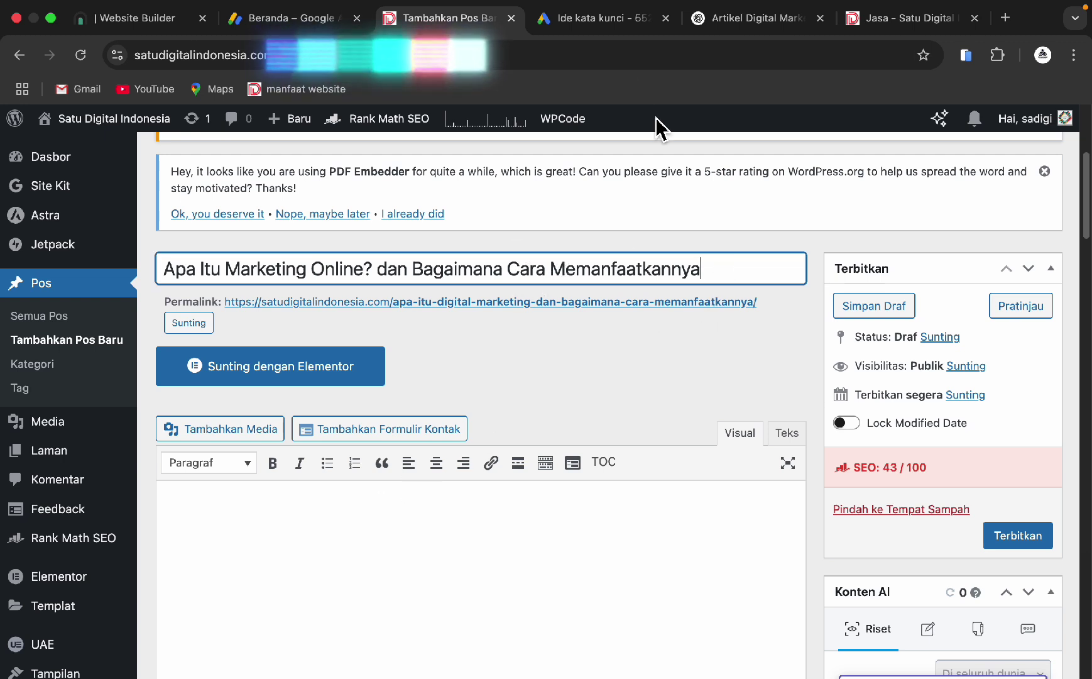
# - Switch to ChatGPT and review the Digital Marketing article from its introduction through the Kesimpulan section
pyautogui.click(731, 19)
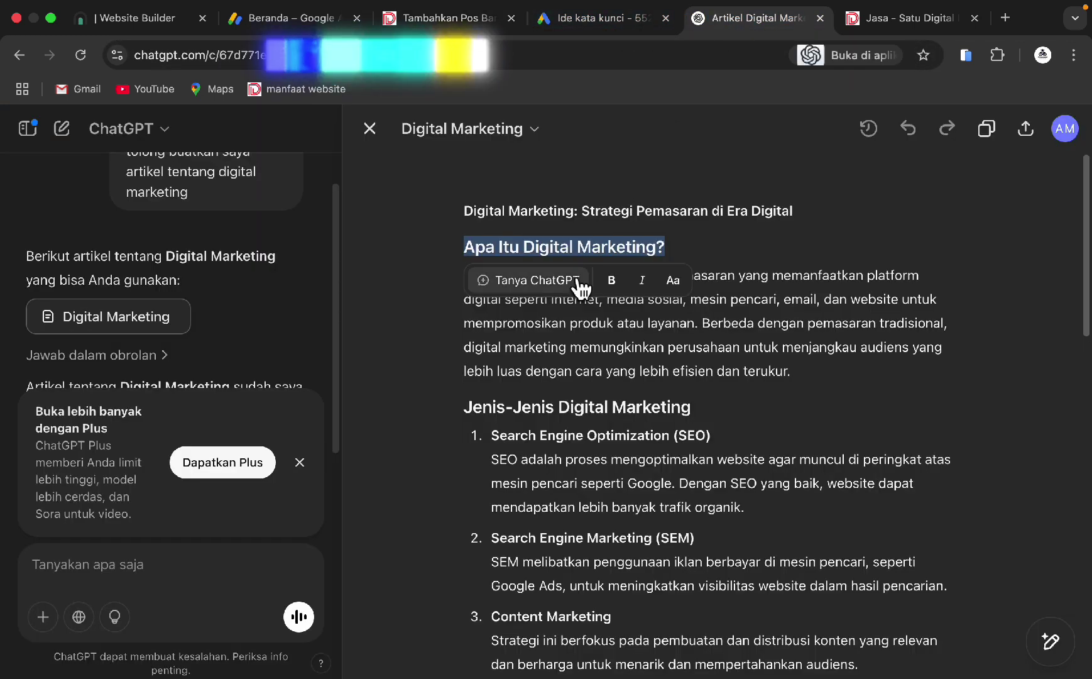
pyautogui.click(711, 325)
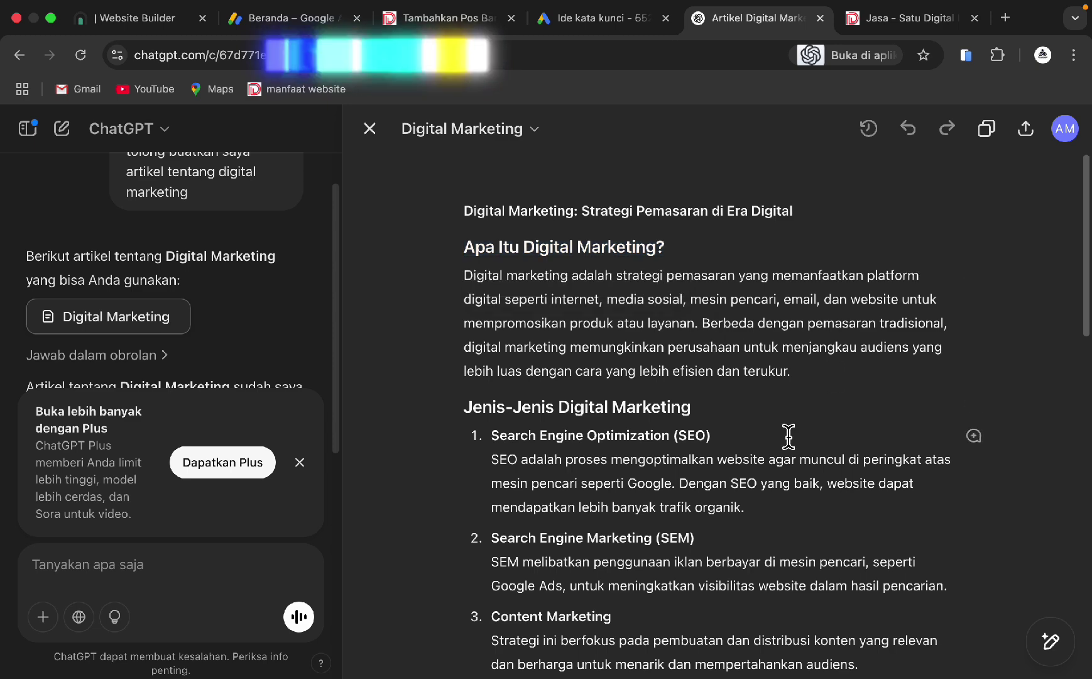
pyautogui.scroll(-5, 788, 435)
pyautogui.scroll(-4, 950, 572)
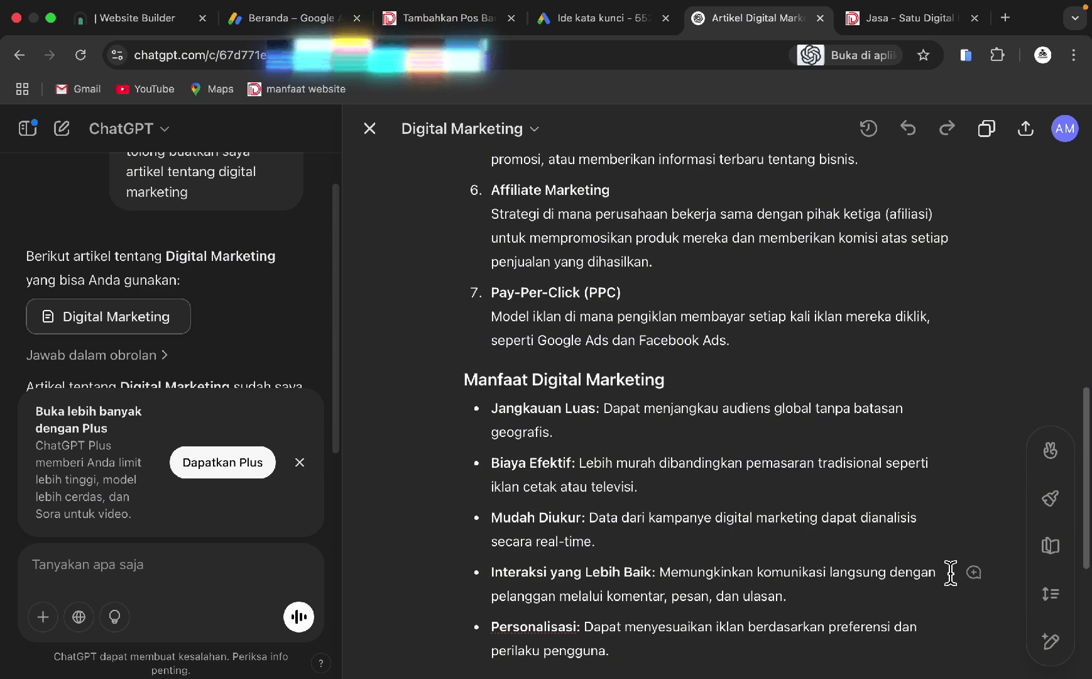
pyautogui.click(1062, 652)
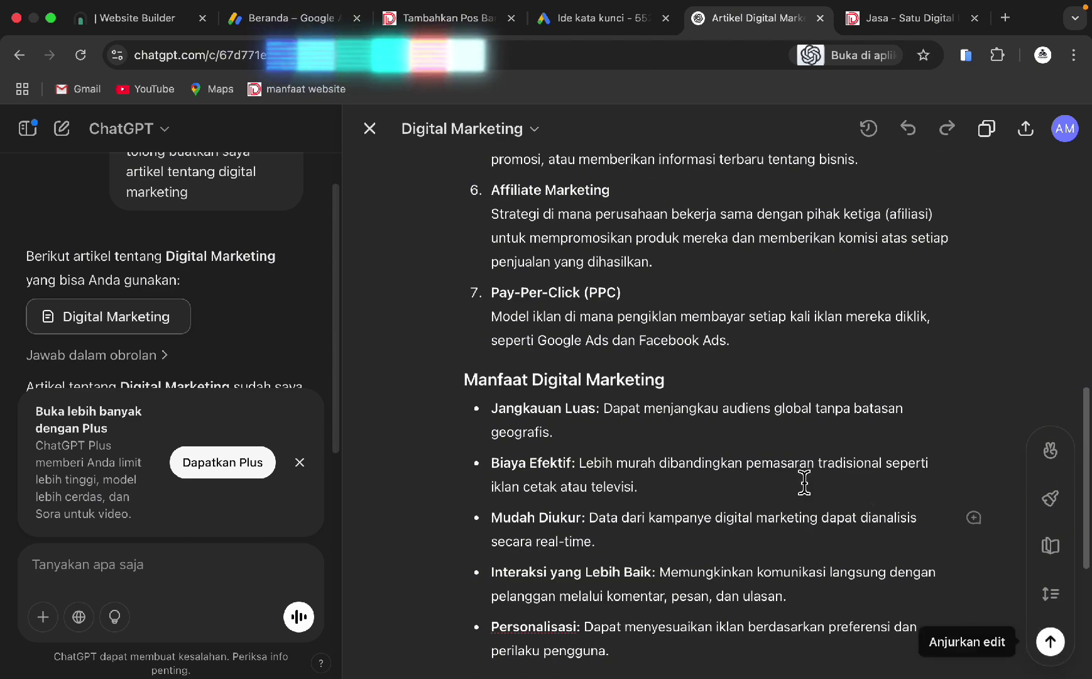
pyautogui.scroll(-5, 801, 472)
pyautogui.moveTo(1056, 650)
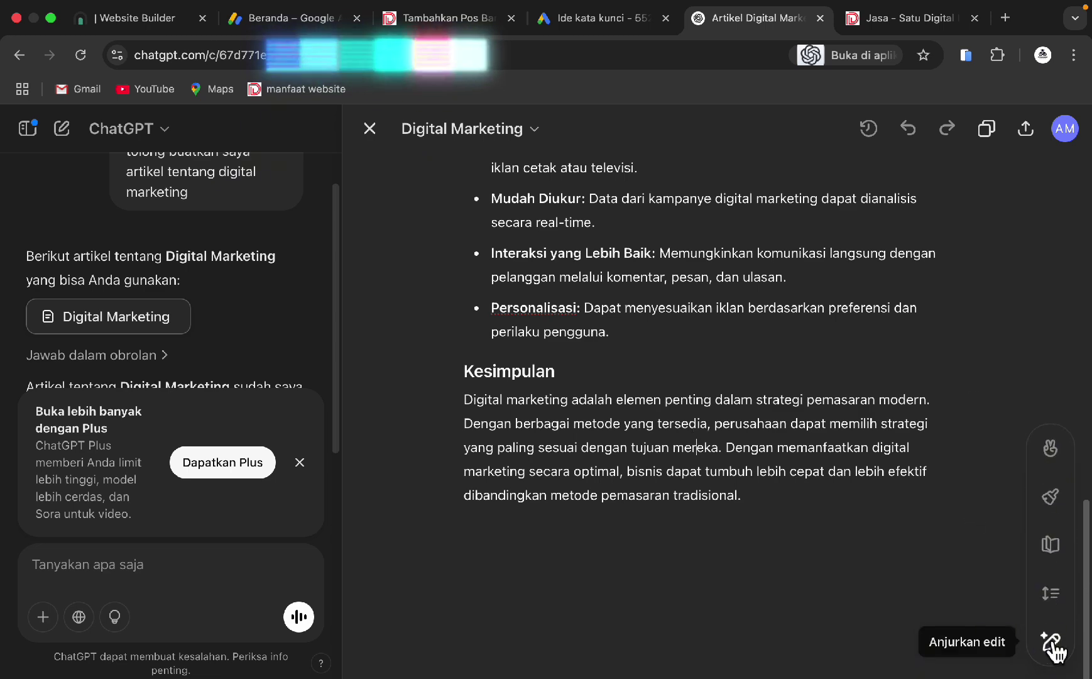
pyautogui.scroll(10, 895, 520)
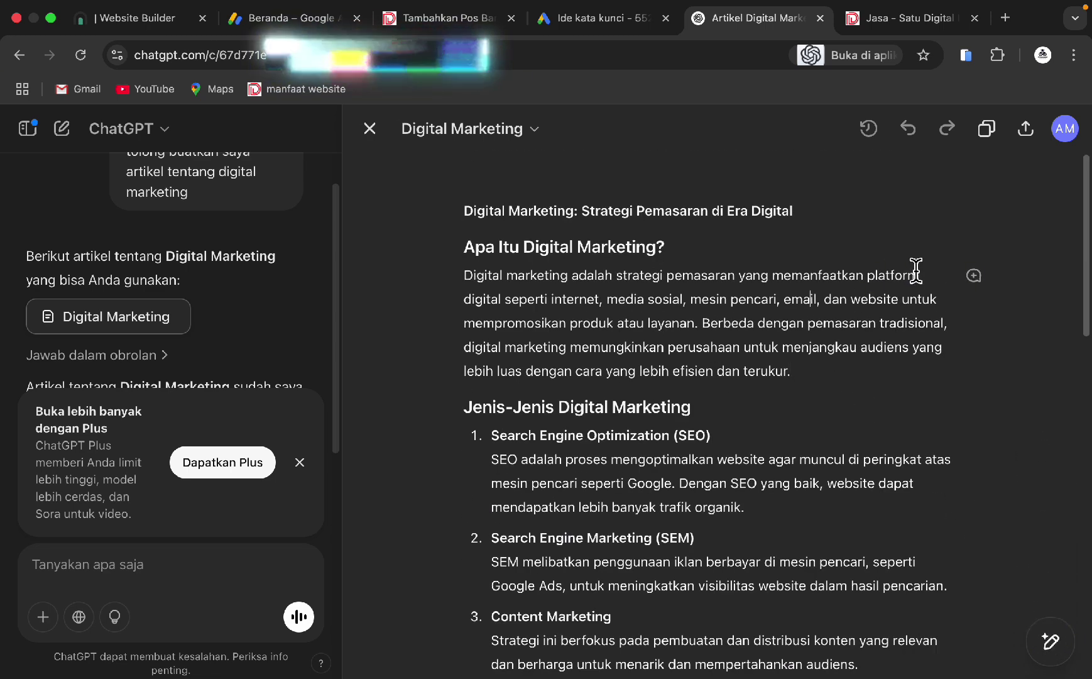
pyautogui.scroll(-10, 639, 446)
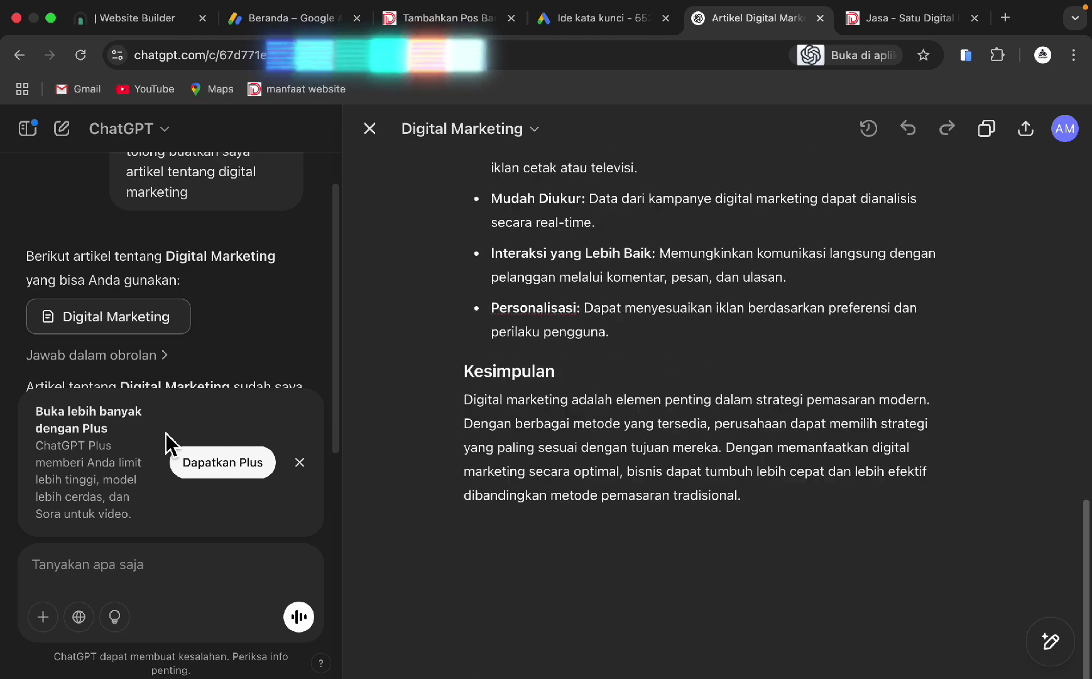
# - Dismiss the ChatGPT Plus offer and submit the prompt "coba buatkan saya artikel tentan marketing online"
pyautogui.click(301, 463)
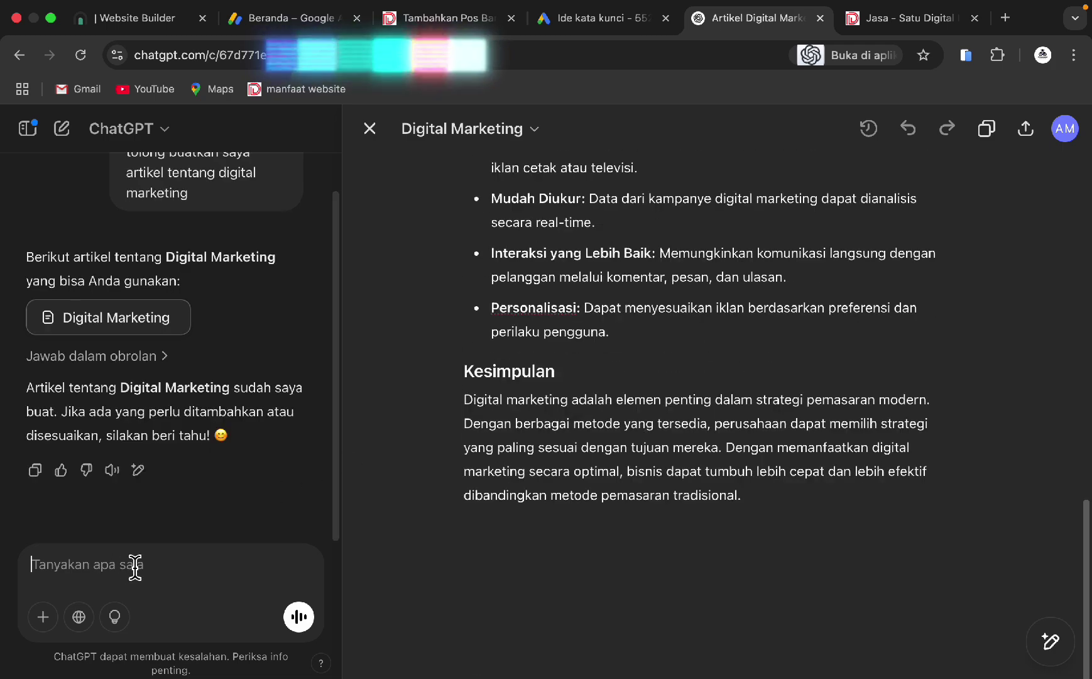
pyautogui.scroll(10, 618, 288)
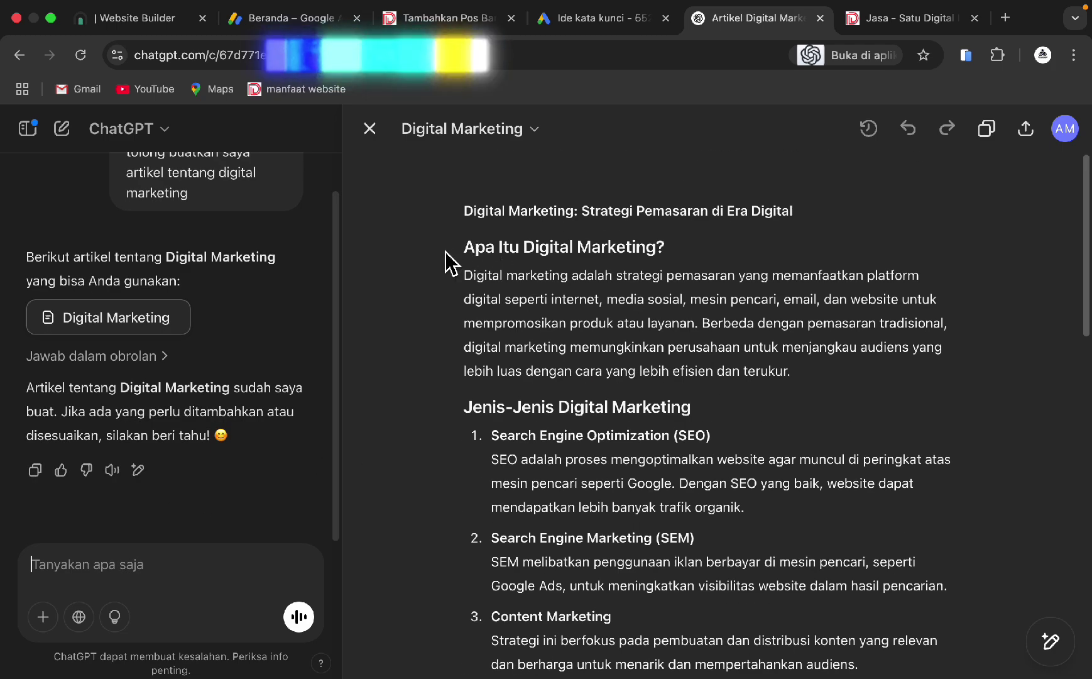
pyautogui.click(215, 565)
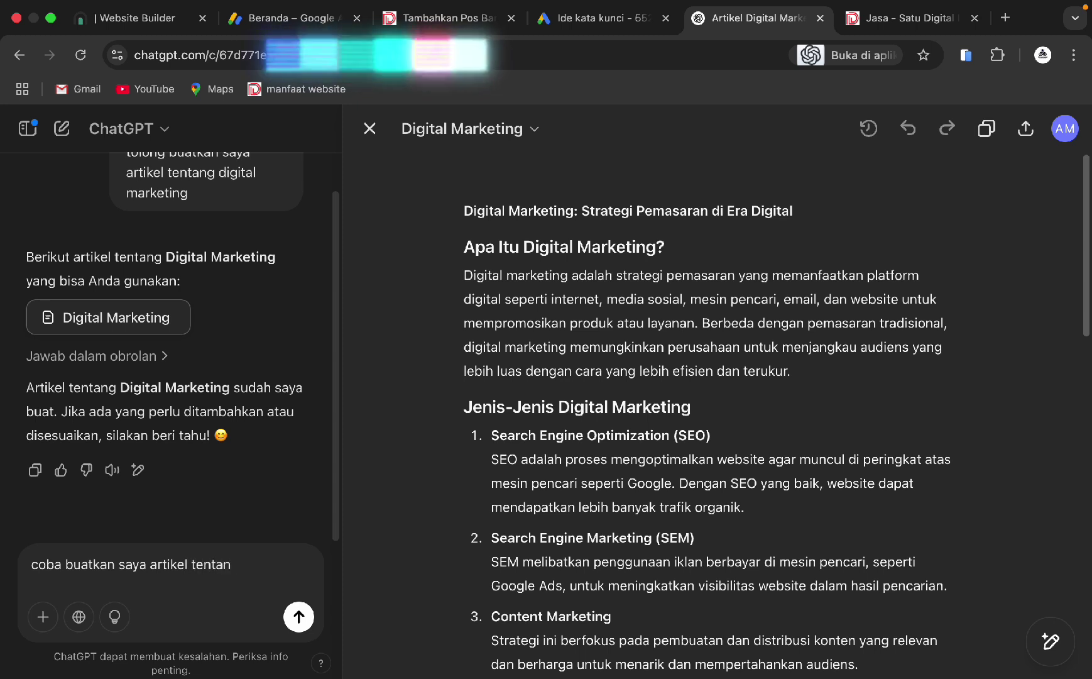
pyautogui.write('coba buatkan saya artikel tentan marketing online')
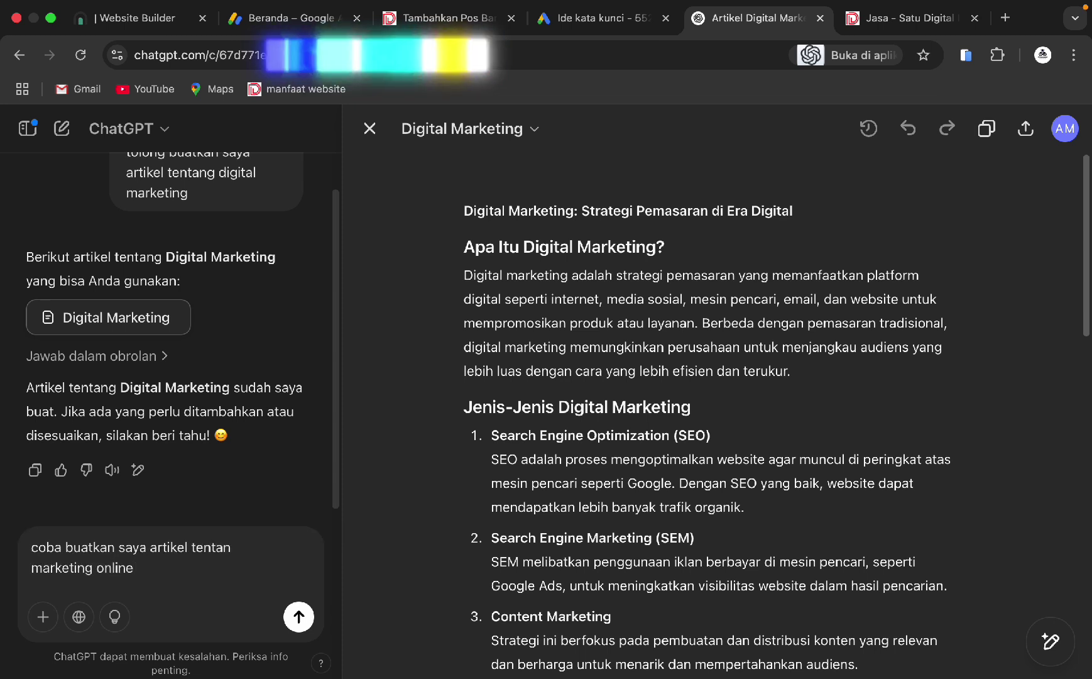
pyautogui.press('Return')
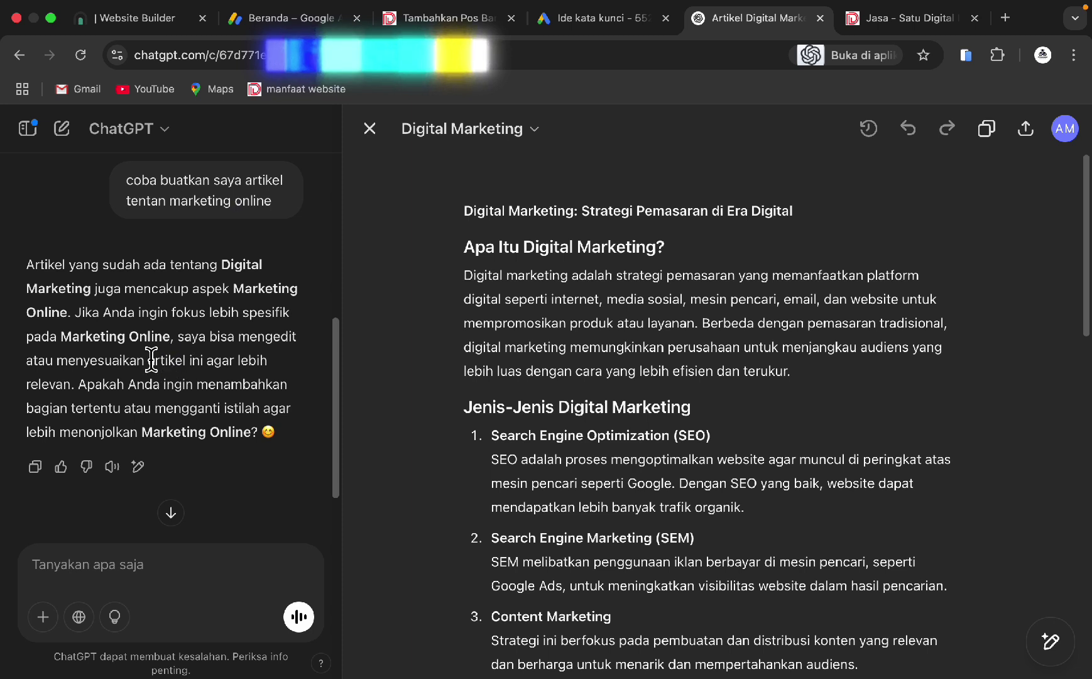
# - Read ChatGPT's reply, answer "ya saya ingin lebih spesifik", and highlight the revised article's "Apa Itu Marketing Online?" heading
pyautogui.moveTo(76, 319); pyautogui.dragTo(171, 323)
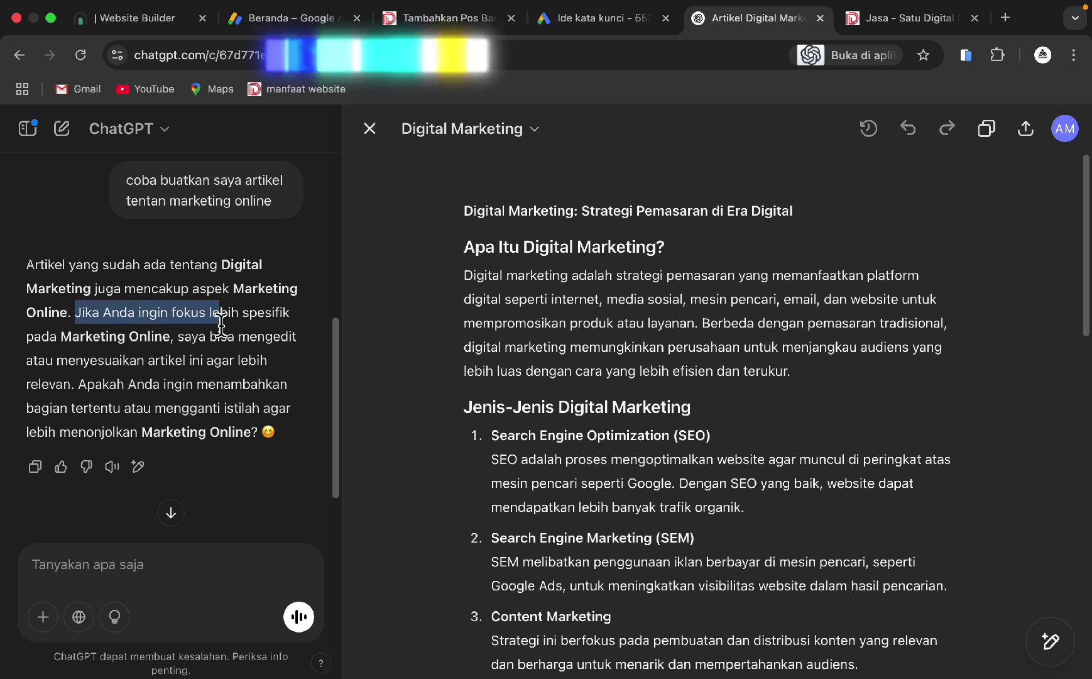
pyautogui.moveTo(251, 322); pyautogui.dragTo(271, 348)
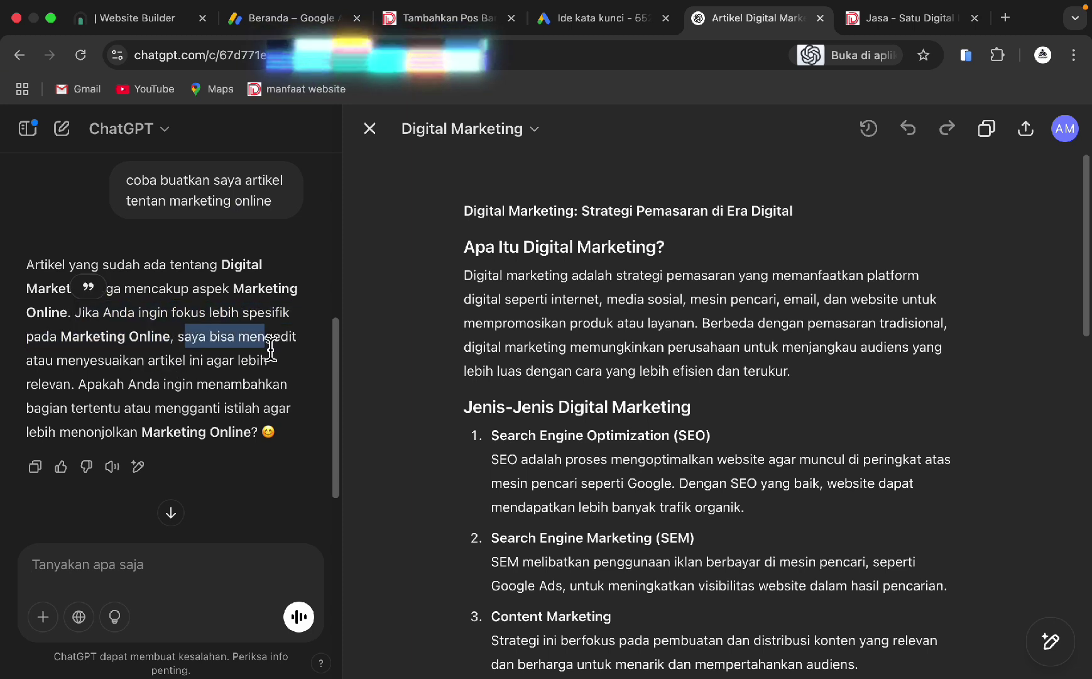
pyautogui.scroll(-15, 673, 467)
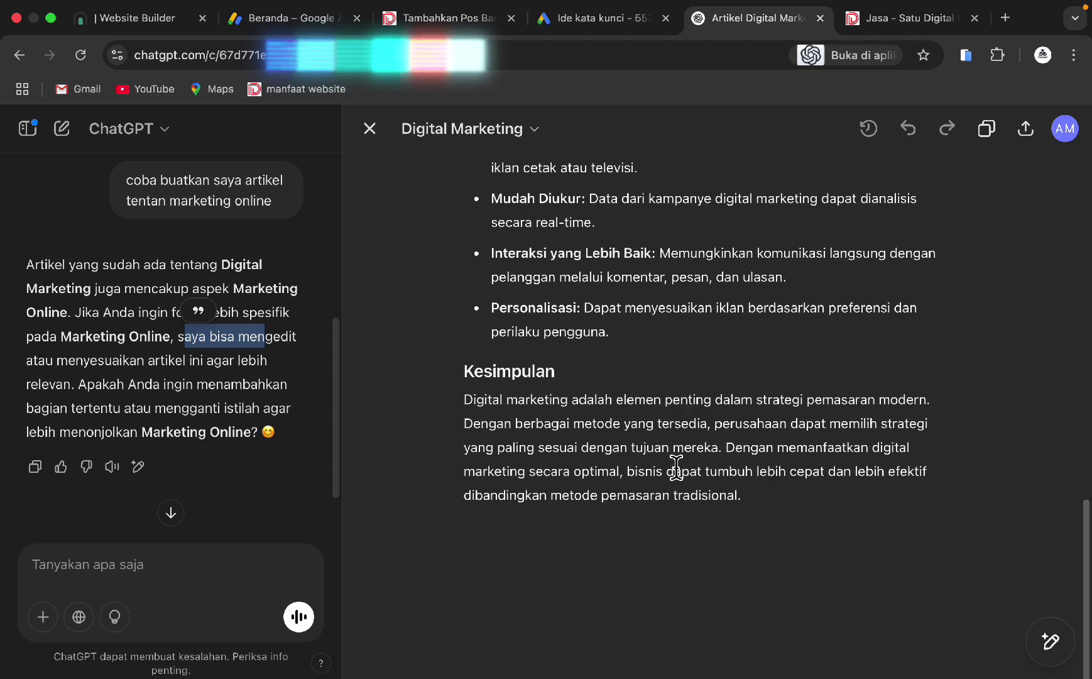
pyautogui.click(176, 577)
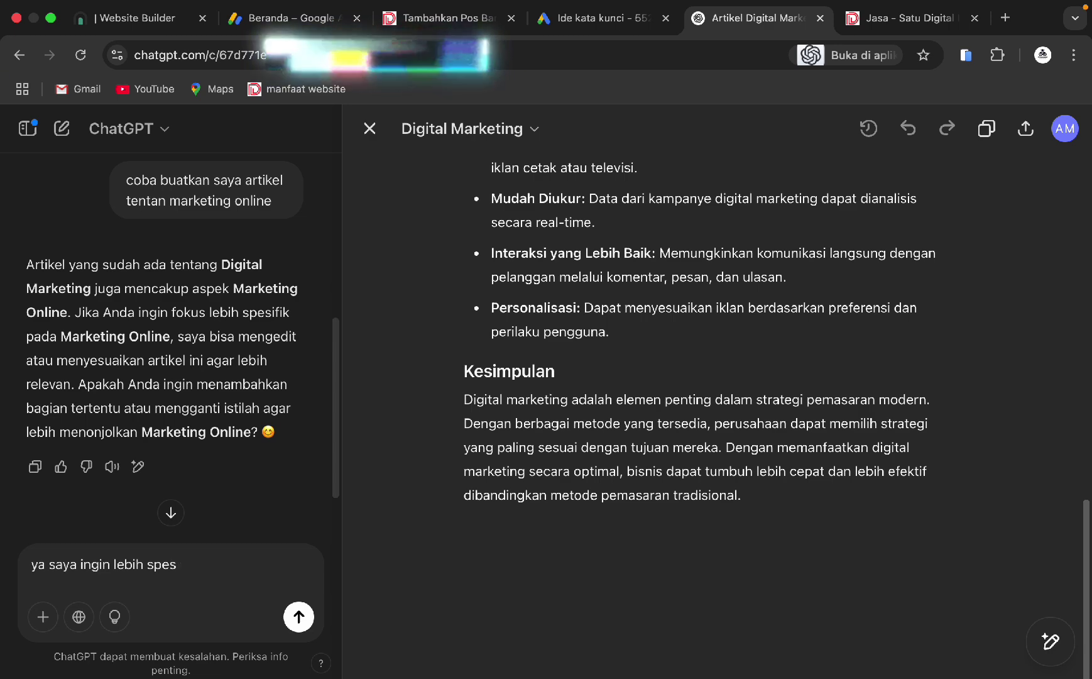
pyautogui.press('Return')
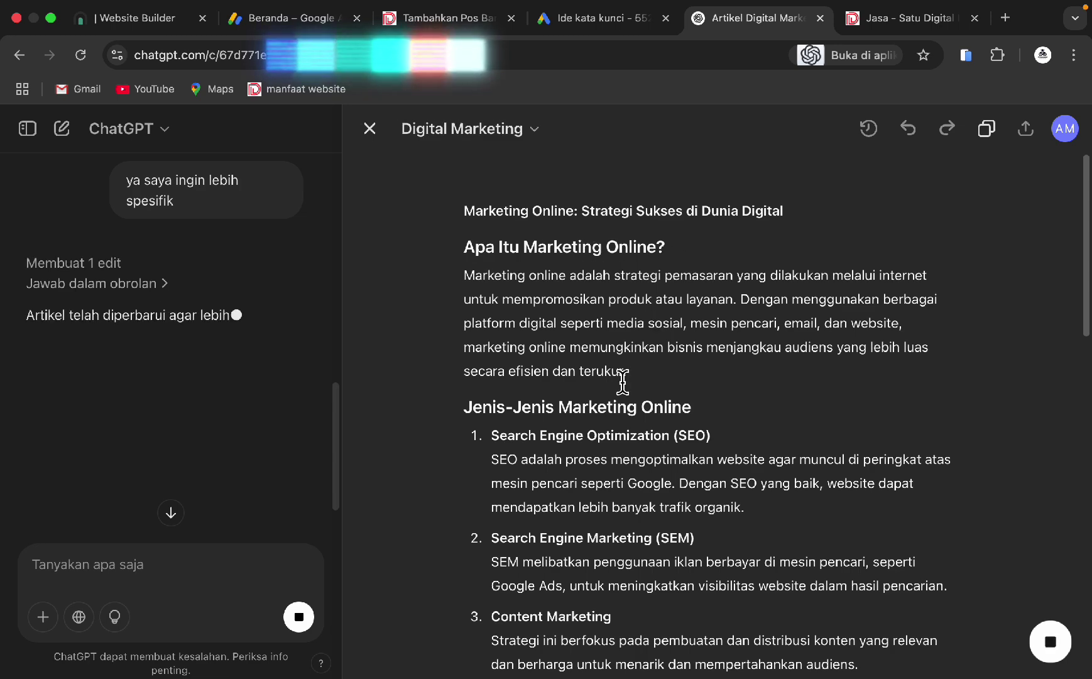
pyautogui.moveTo(472, 261); pyautogui.dragTo(634, 255)
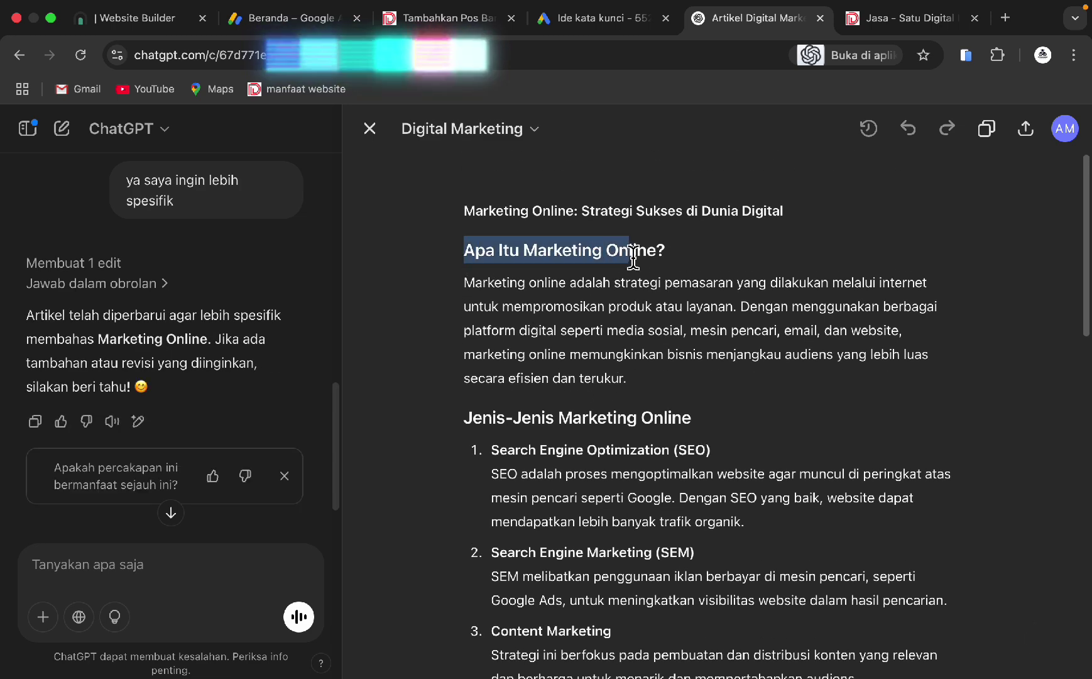
# - Switch to the WordPress post and begin its body with "Satudigitalindonesia.com - Apa Itu Marketing Online?" on one line
pyautogui.click(460, 24)
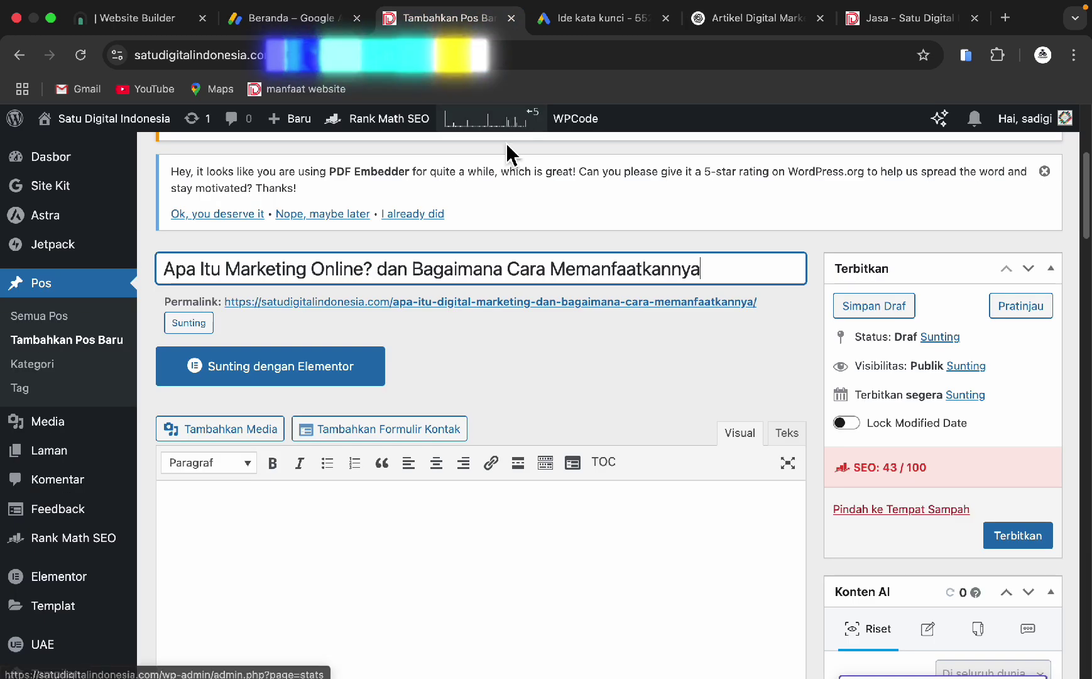
pyautogui.click(324, 561)
pyautogui.scroll(-2, 324, 503)
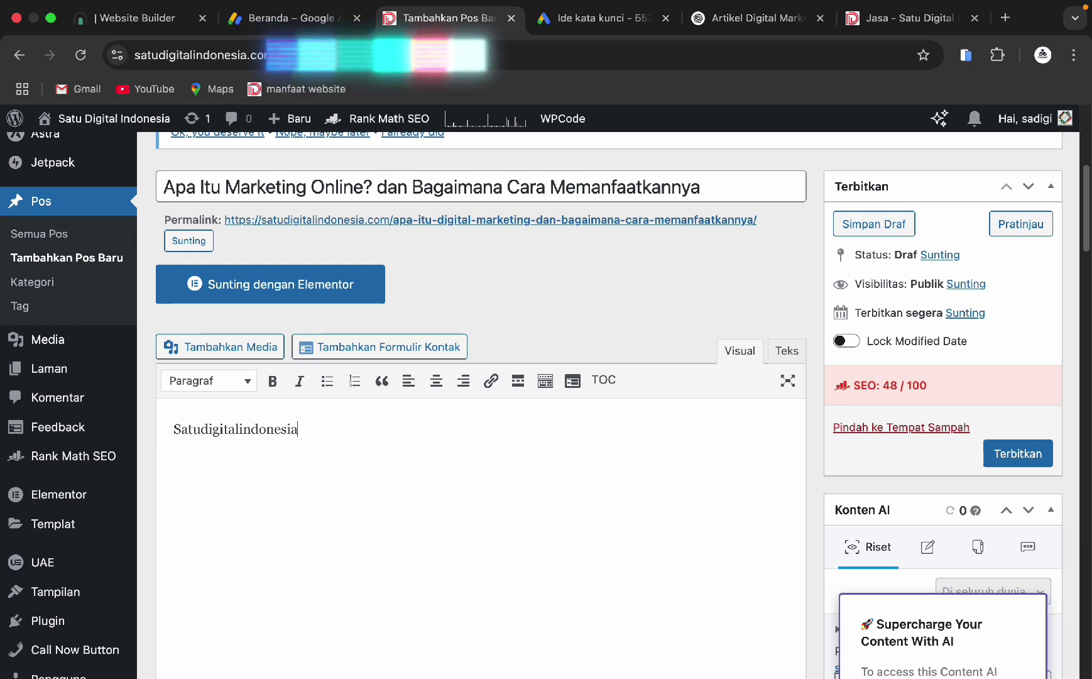
pyautogui.write('Apa Itu Marketing Online?')
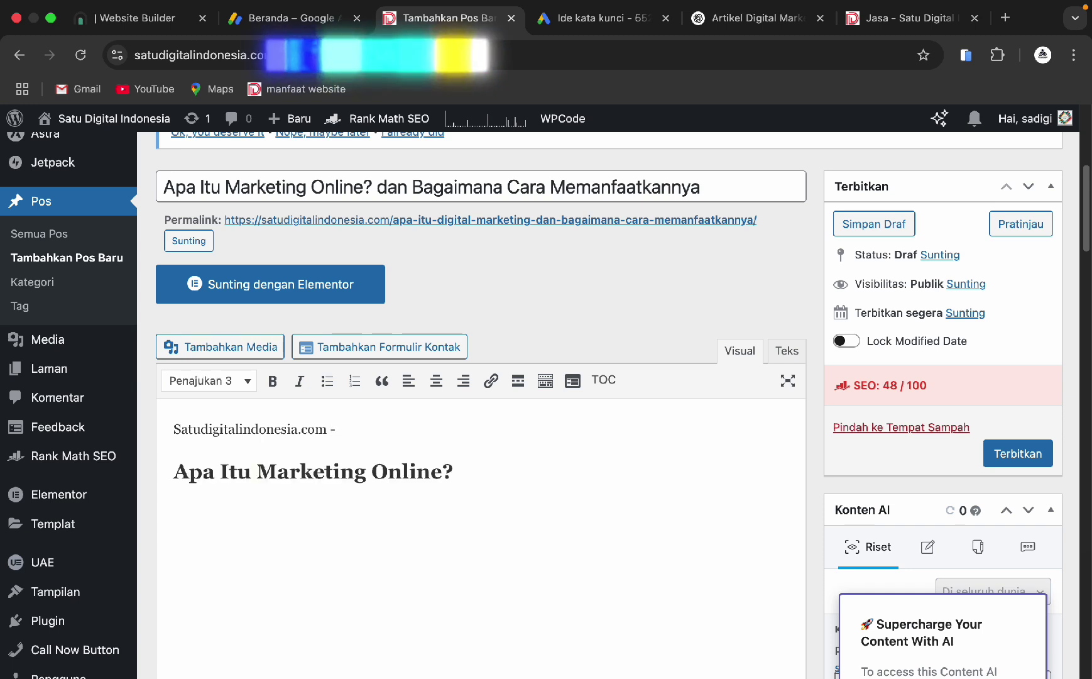
pyautogui.press('BackSpace')
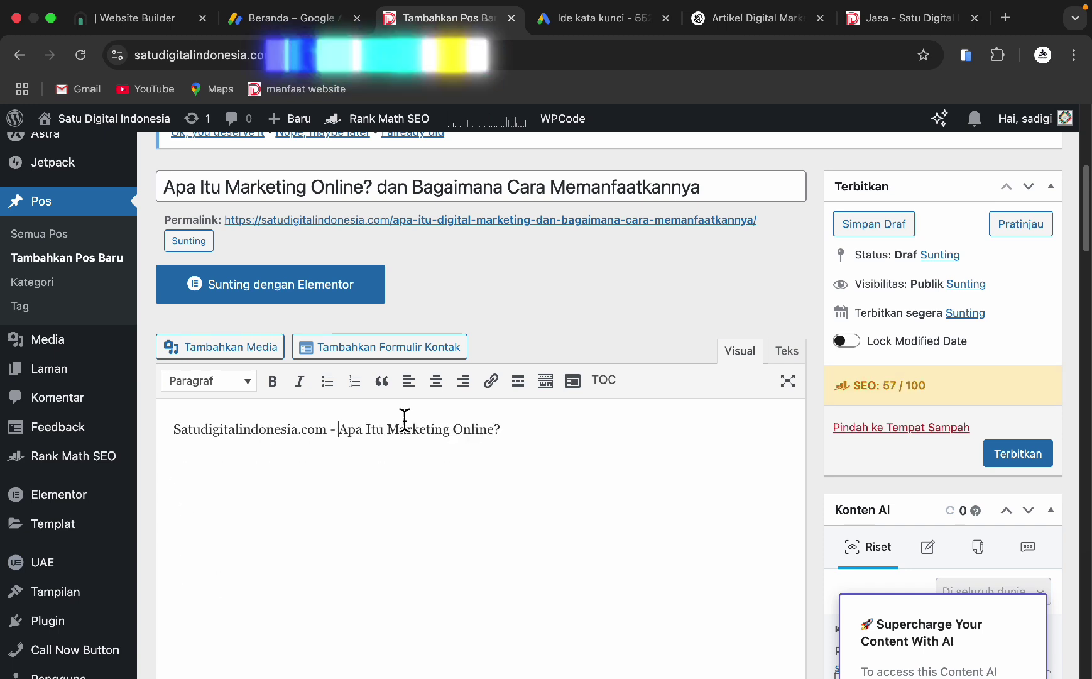
# - Copy the ChatGPT article's first sentence, "Marketing online adalah strategi pemasaran…", and append it to the post's opening line in the same paragraph
pyautogui.click(735, 22)
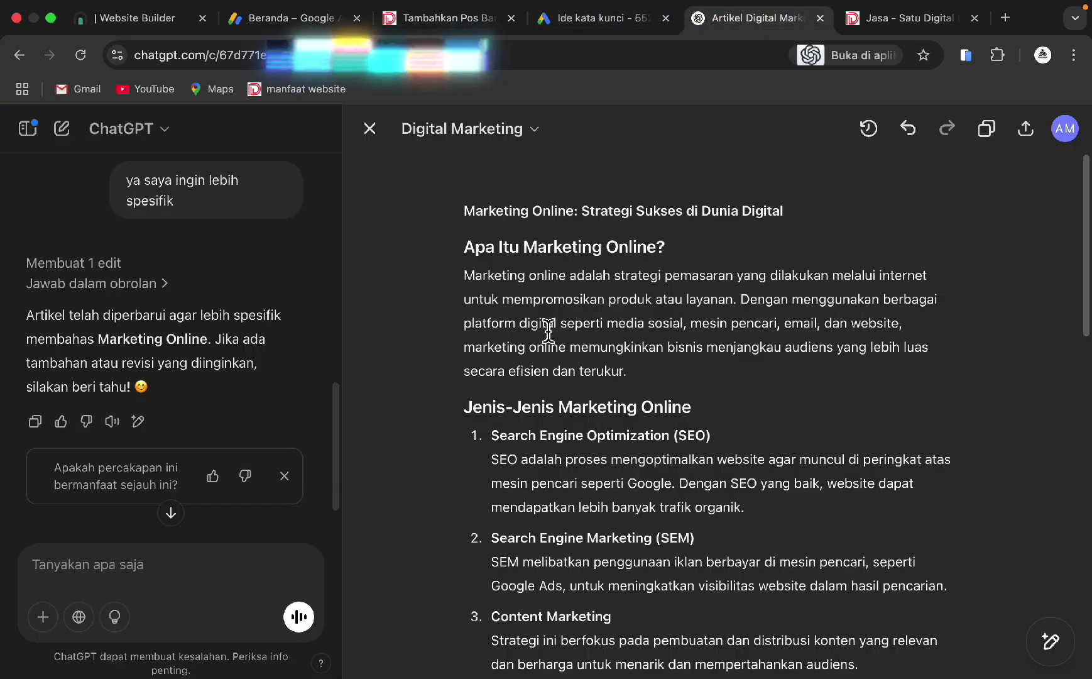
pyautogui.scroll(-1, 494, 285)
pyautogui.scroll(1, 502, 248)
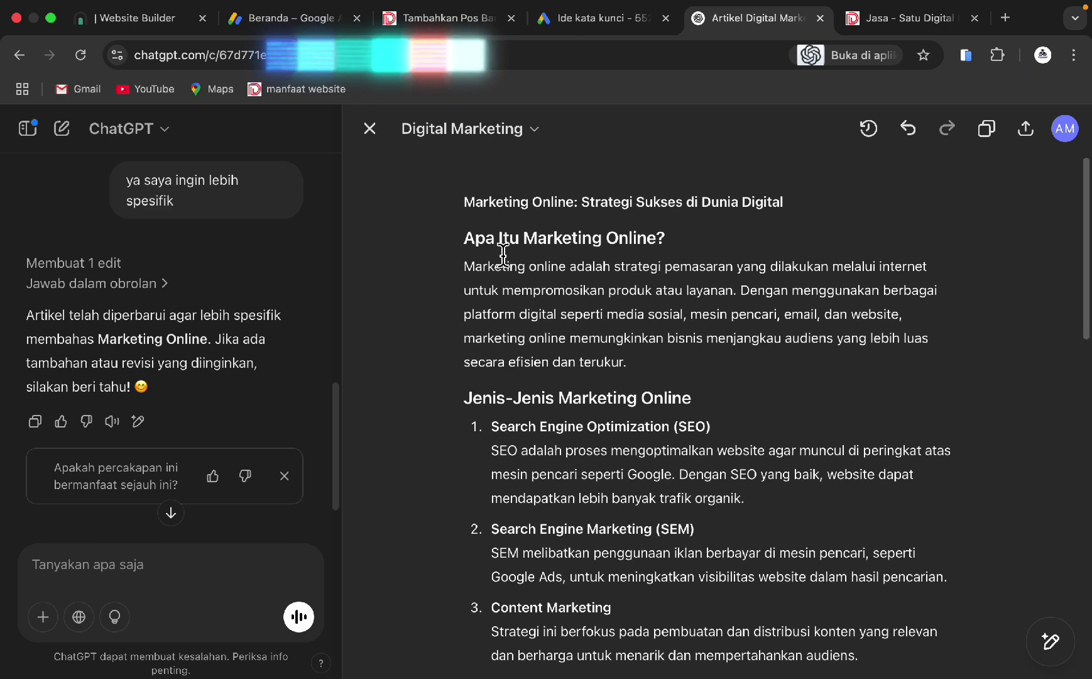
pyautogui.moveTo(606, 287); pyautogui.dragTo(698, 298)
pyautogui.click(466, 277)
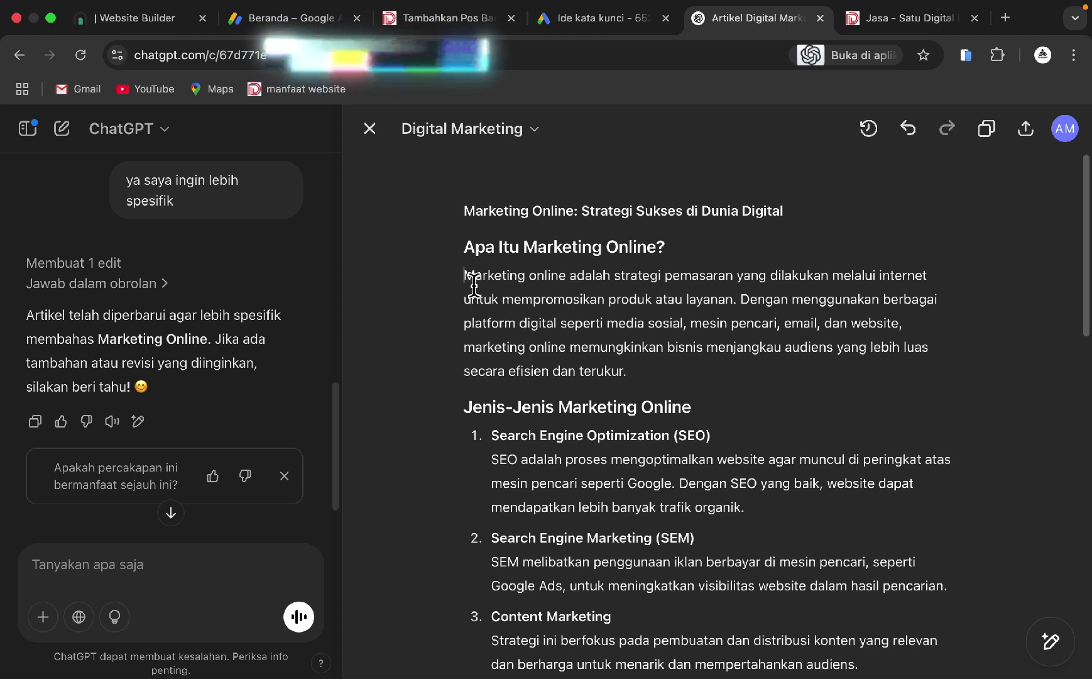
pyautogui.moveTo(474, 284); pyautogui.dragTo(738, 321)
pyautogui.press('super+c')
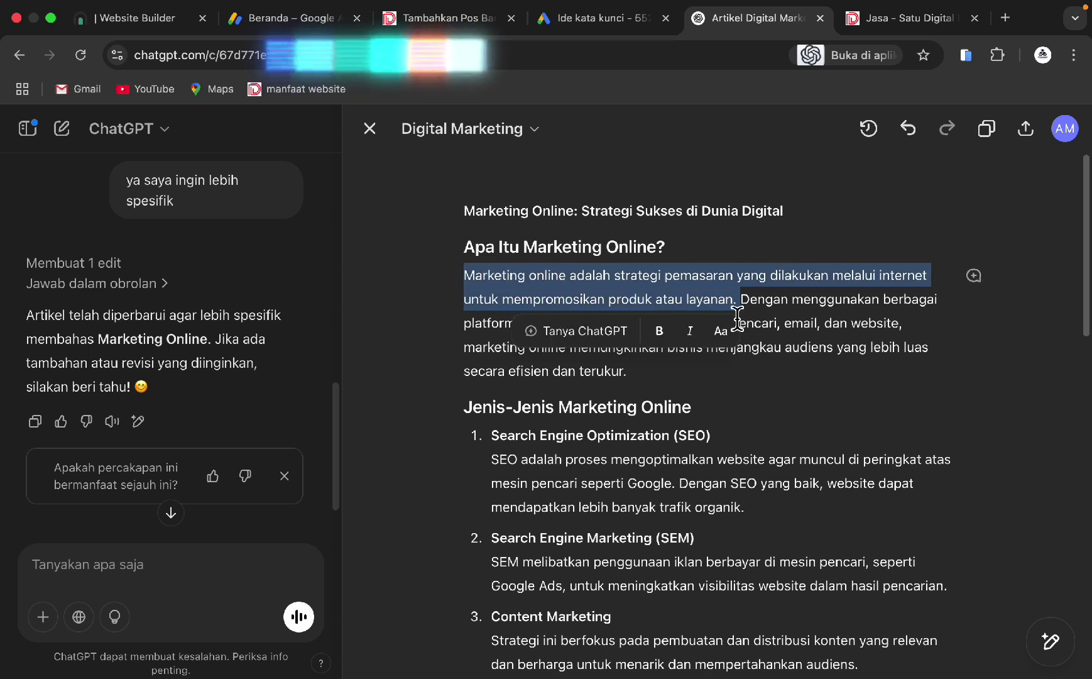
pyautogui.click(437, 27)
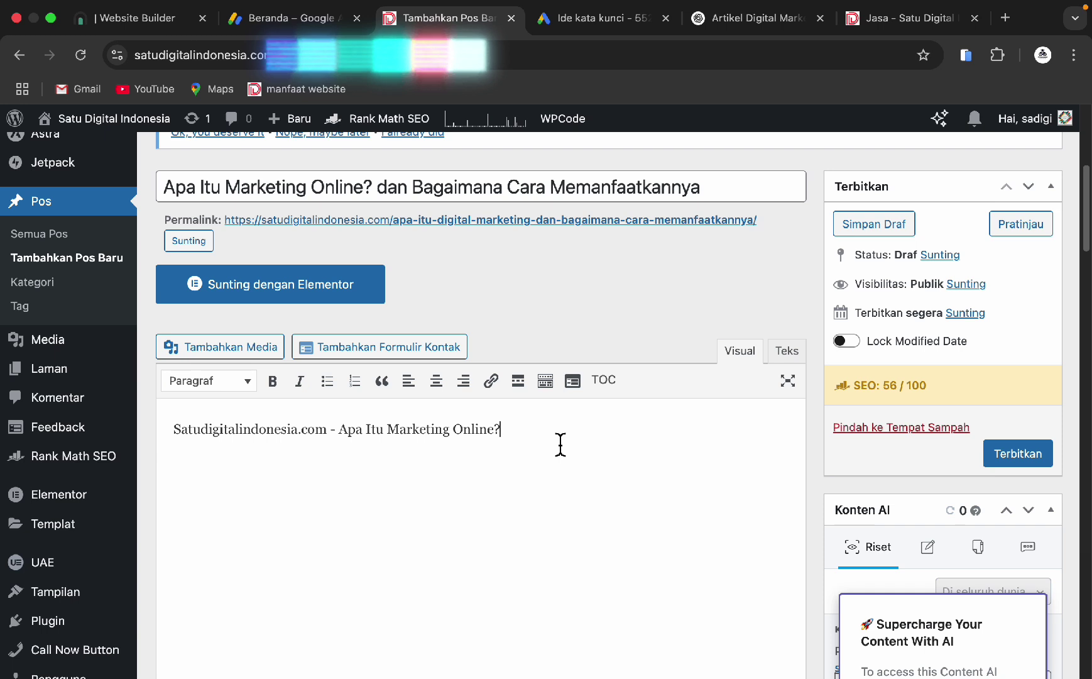
pyautogui.press('super+v')
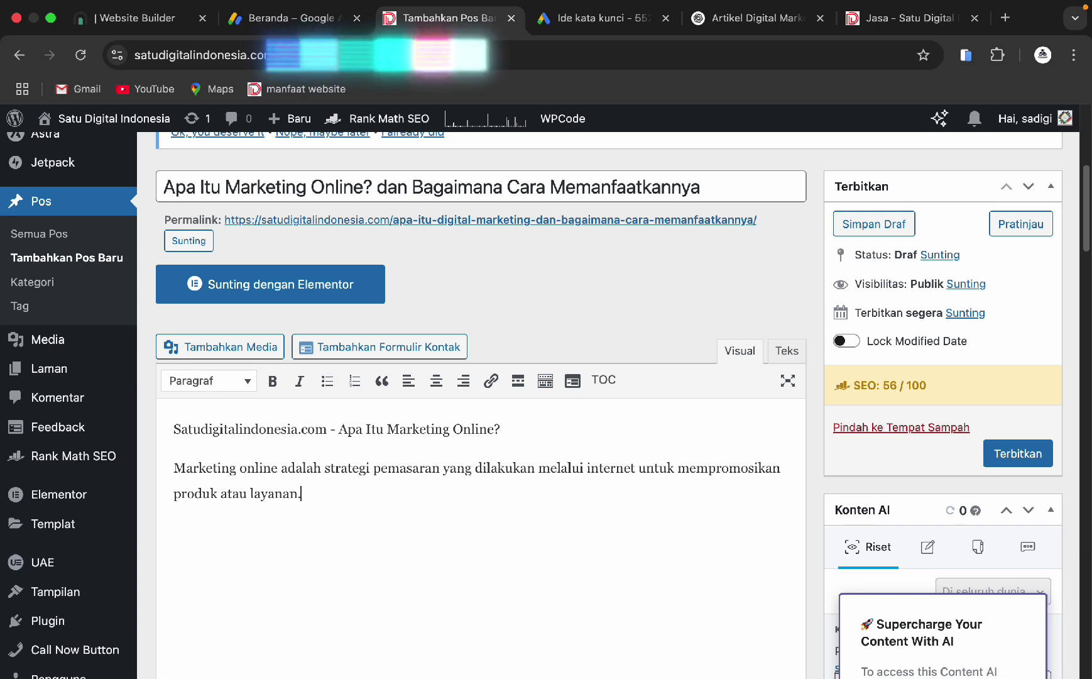
pyautogui.click(178, 474)
pyautogui.press('BackSpace')
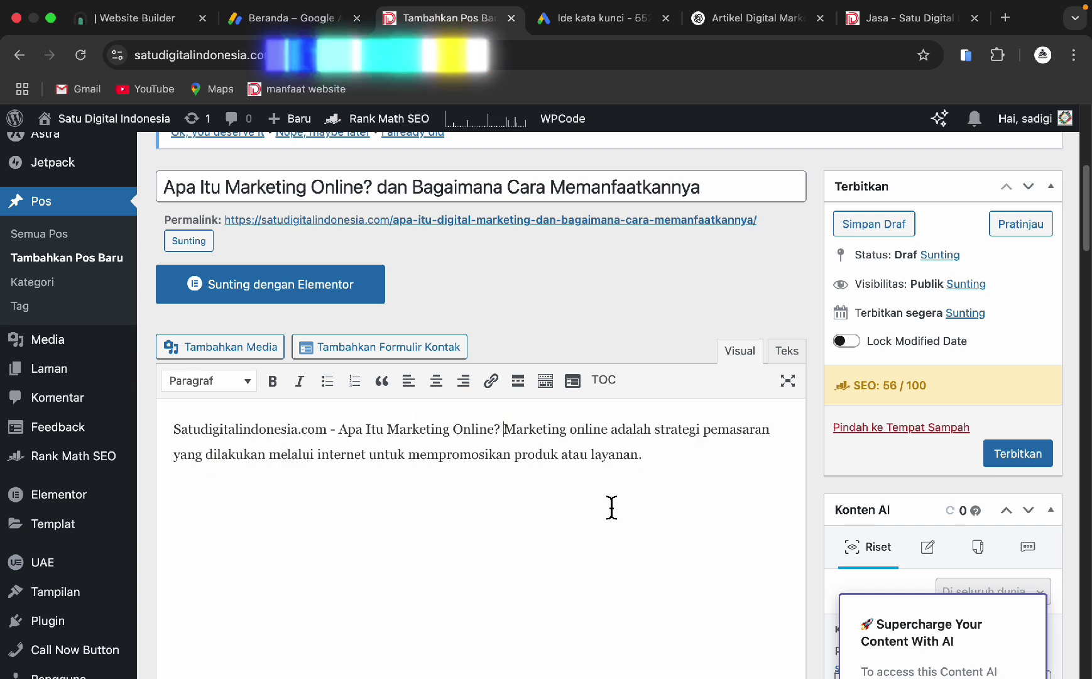
# - Bold the "Satudigitalindonesia.com -" prefix at the start of the post body
pyautogui.moveTo(252, 465); pyautogui.dragTo(429, 456)
pyautogui.click(503, 453)
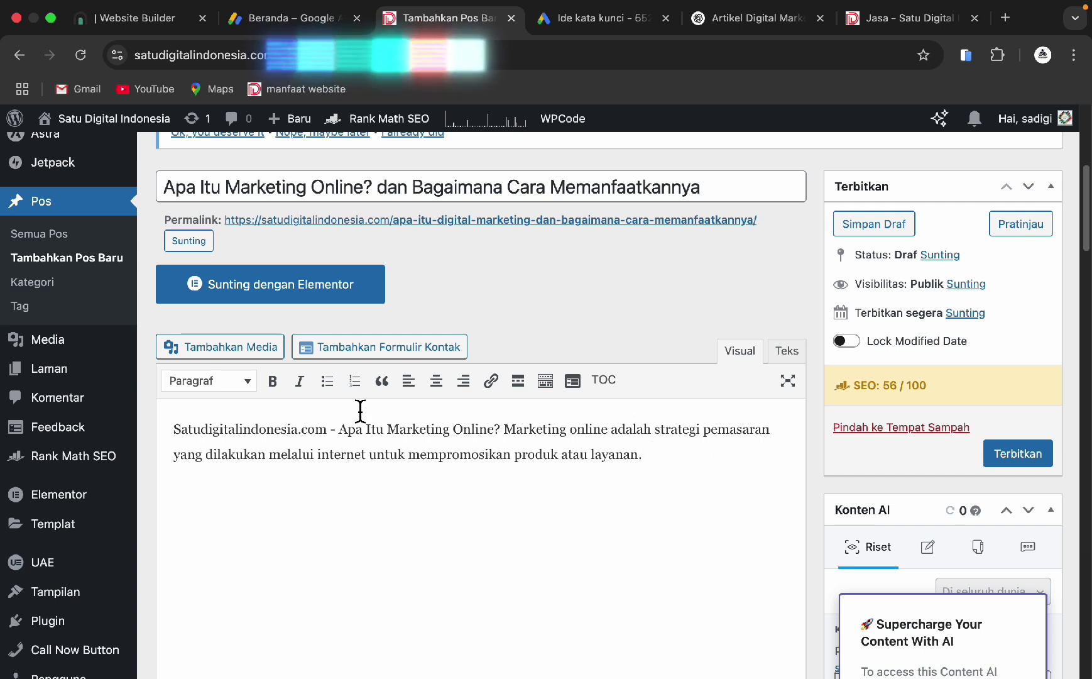
pyautogui.moveTo(338, 436); pyautogui.dragTo(119, 429)
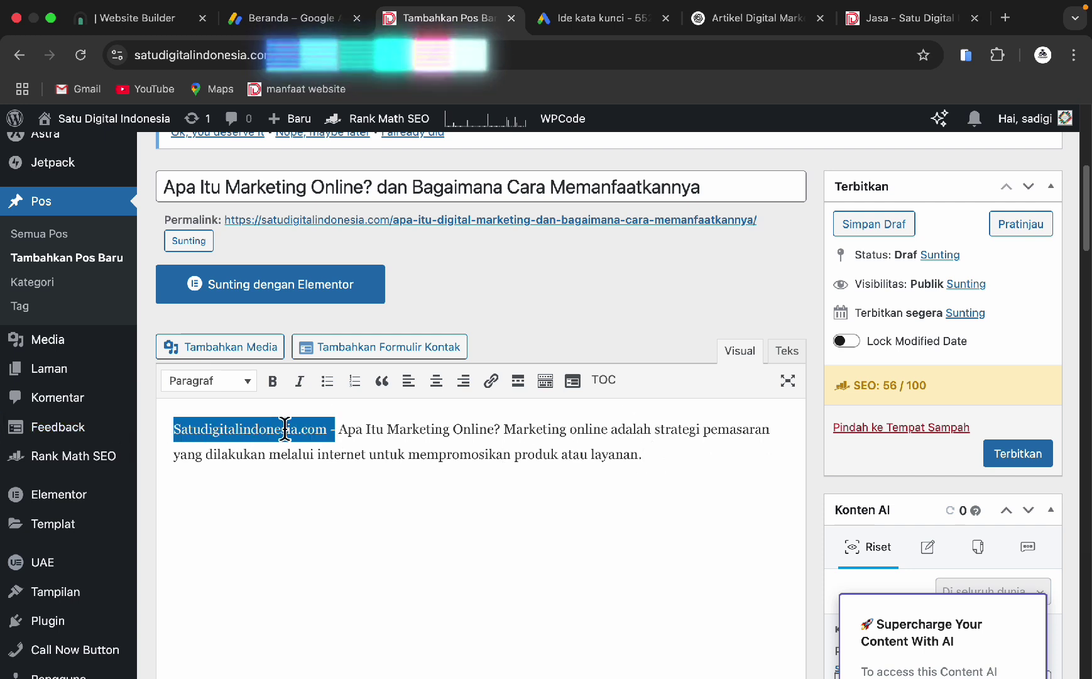
pyautogui.press('super+b')
pyautogui.click(742, 481)
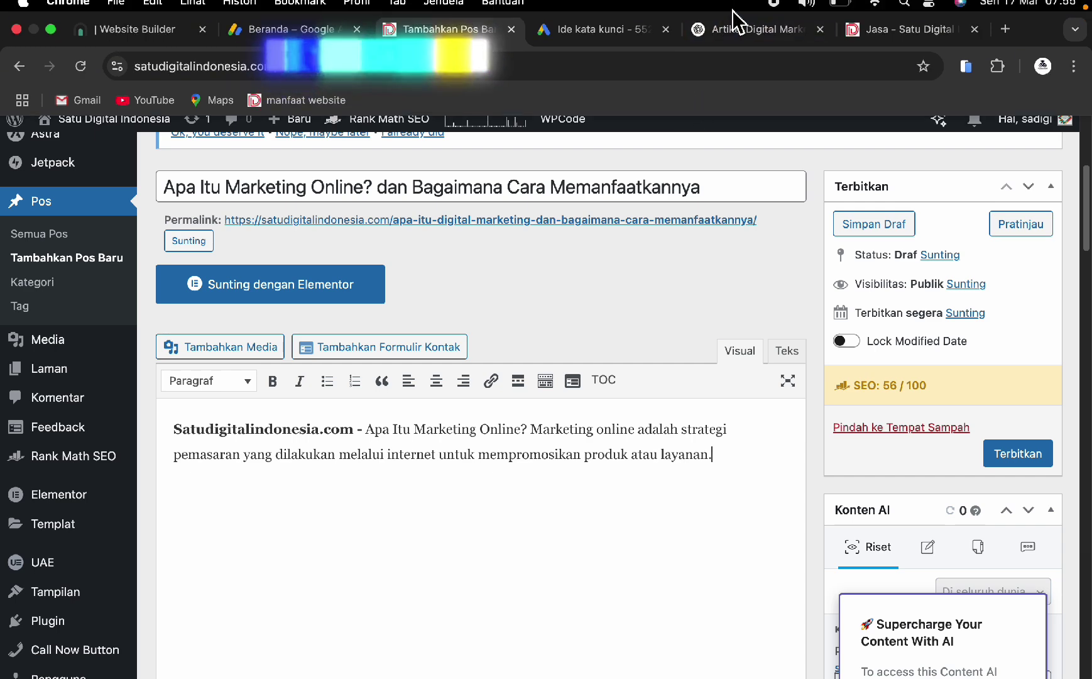
# - Copy the rest of ChatGPT's introduction, starting "Dengan menggunakan berbagai platform digital", into the post as a second paragraph
pyautogui.click(754, 18)
pyautogui.click(466, 323)
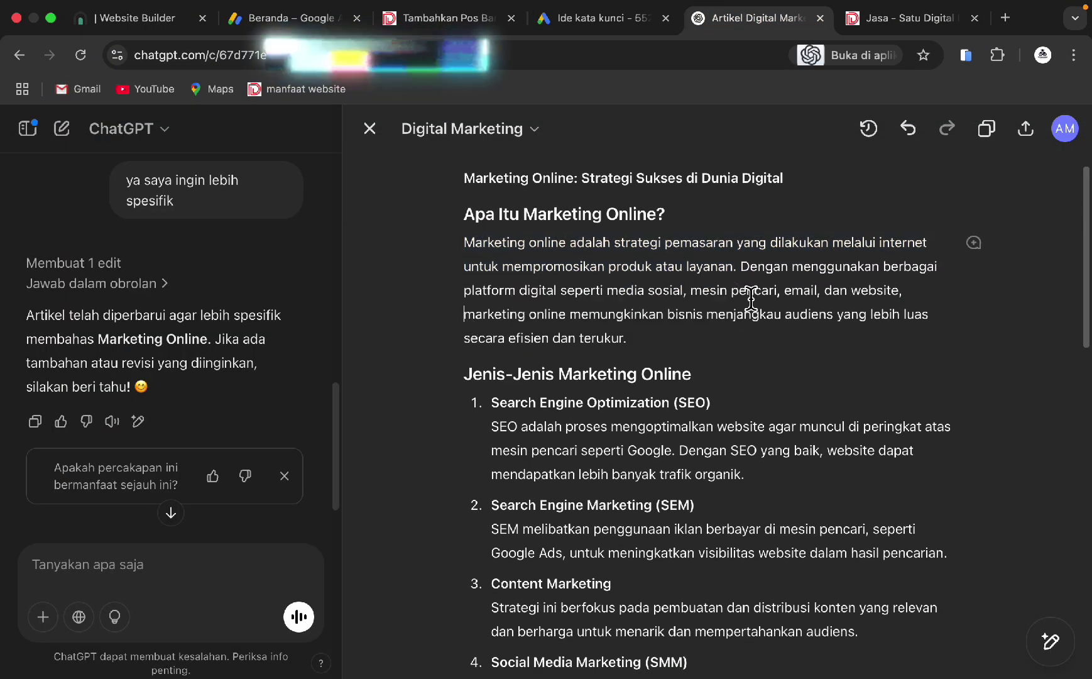
pyautogui.moveTo(741, 267); pyautogui.dragTo(795, 334)
pyautogui.hotkey('ctrl', 'c')
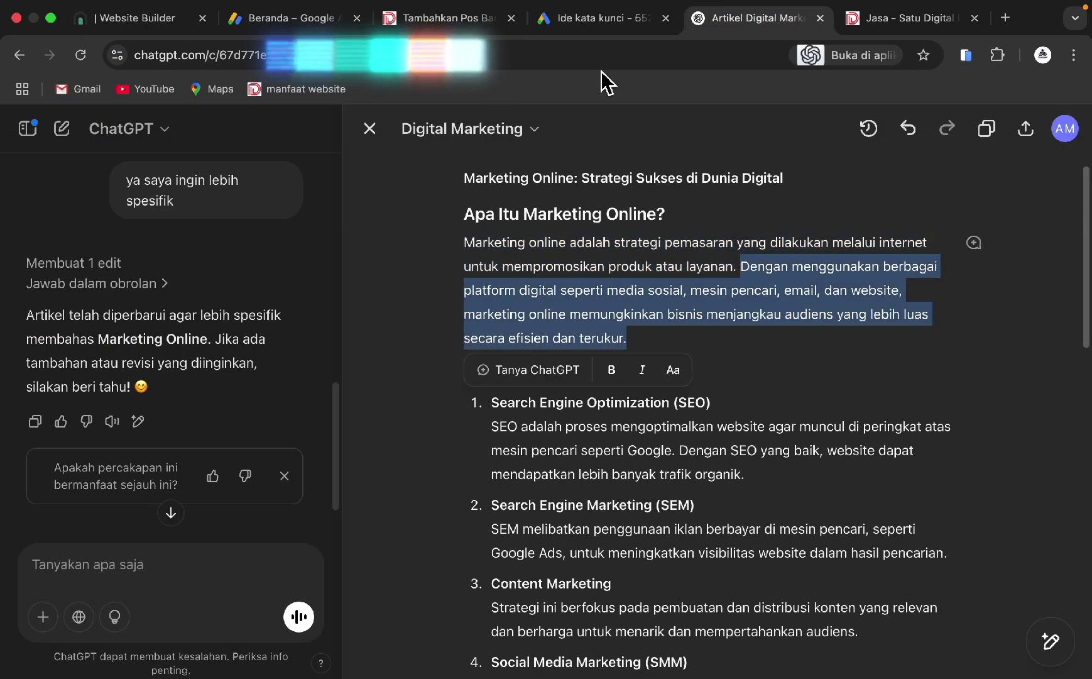
pyautogui.click(447, 18)
pyautogui.click(716, 454)
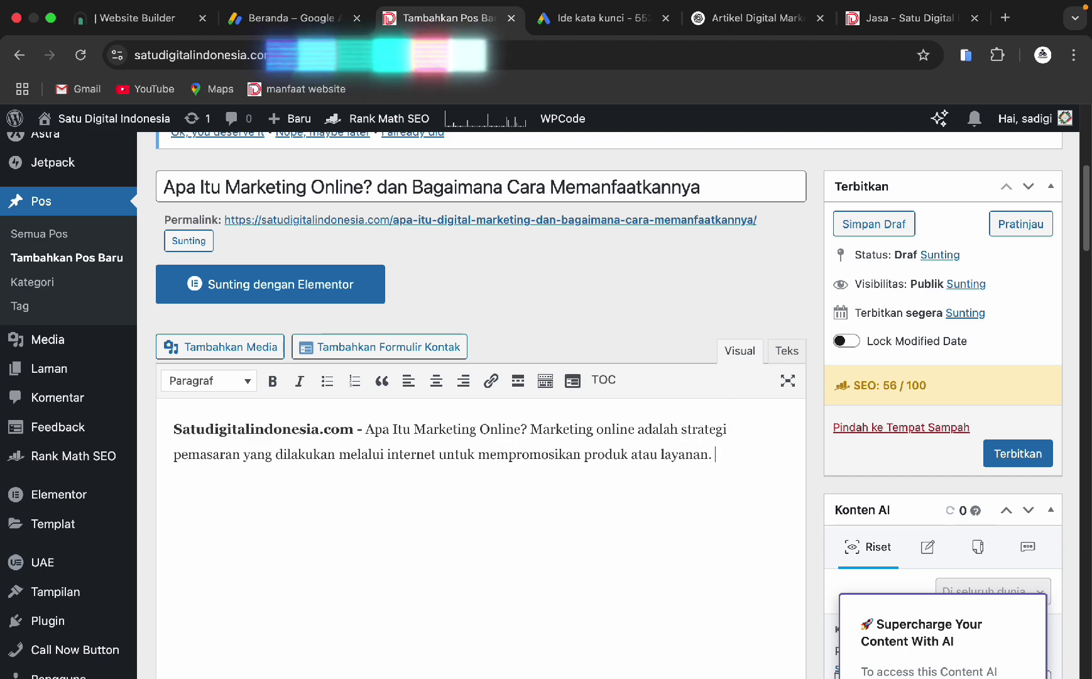
pyautogui.press('Return')
pyautogui.hotkey('ctrl', 'v')
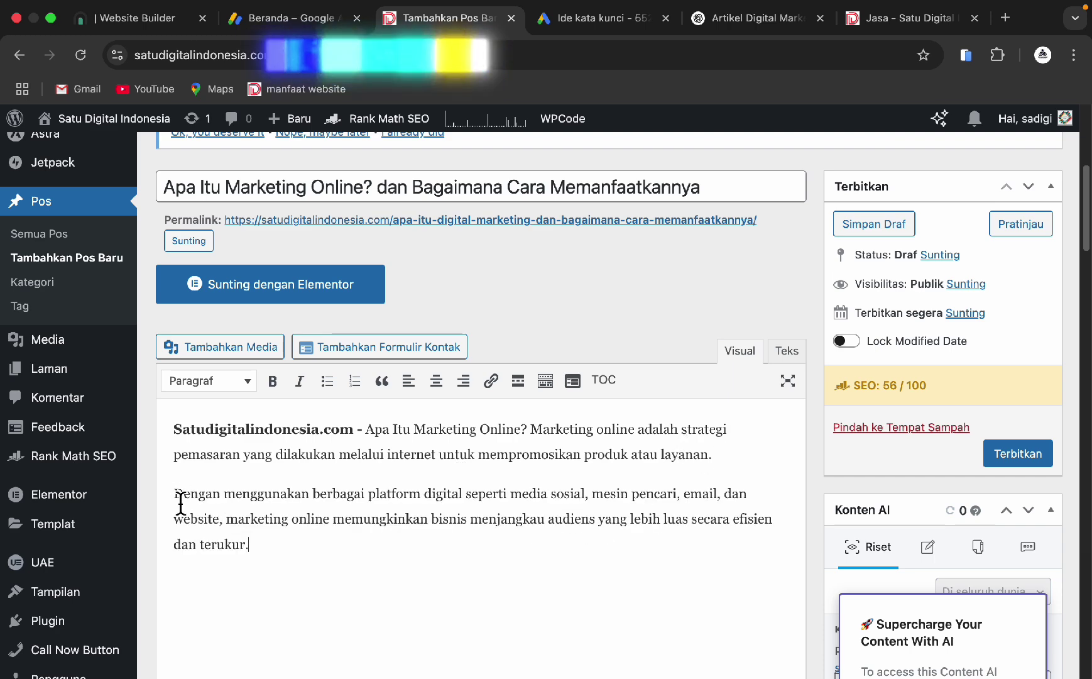
# - Copy the "Jenis-Jenis Marketing Online" heading from the ChatGPT article onto a new line below the post's second paragraph
pyautogui.press('Return')
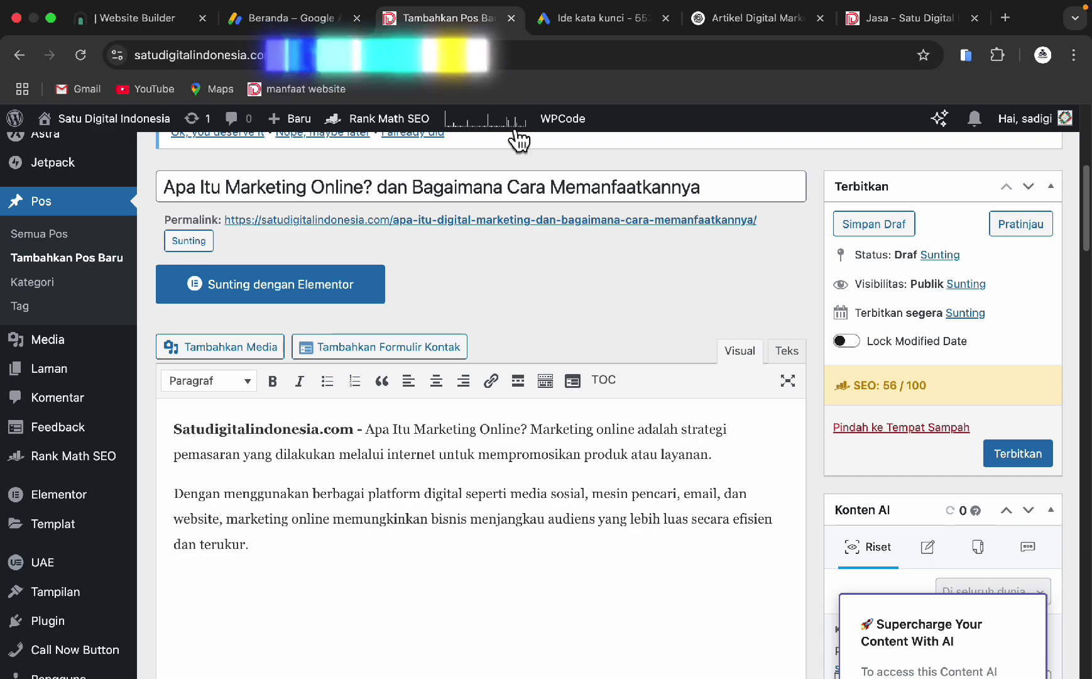
pyautogui.click(699, 19)
pyautogui.scroll(-1, 508, 377)
pyautogui.click(508, 377)
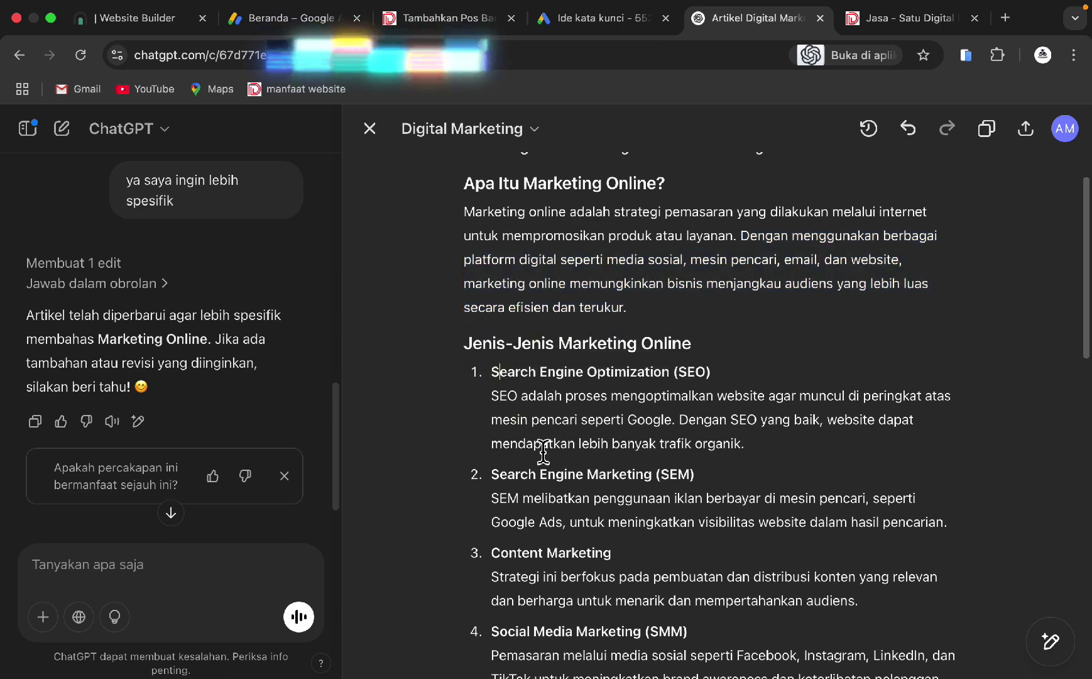
pyautogui.moveTo(465, 343); pyautogui.dragTo(691, 353)
pyautogui.hotkey('ctrl', 'c')
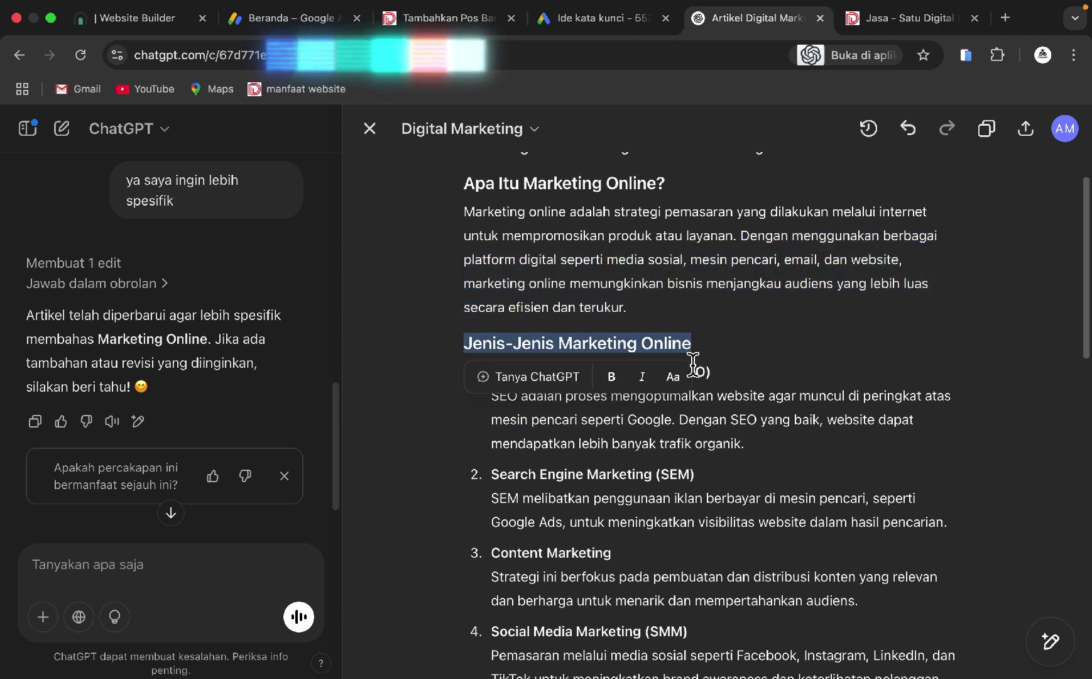
pyautogui.click(446, 18)
pyautogui.hotkey('ctrl', 'v')
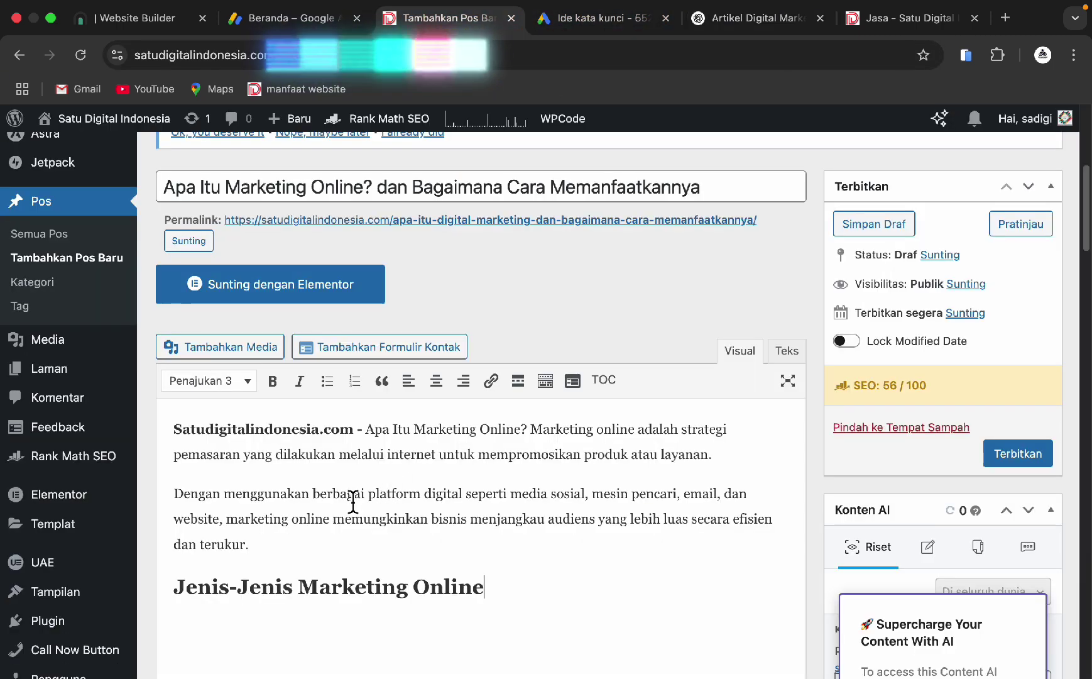
# - Format the "Jenis-Jenis Marketing Online" heading as Penajukan 2
pyautogui.scroll(-3, 354, 501)
pyautogui.scroll(1, 352, 413)
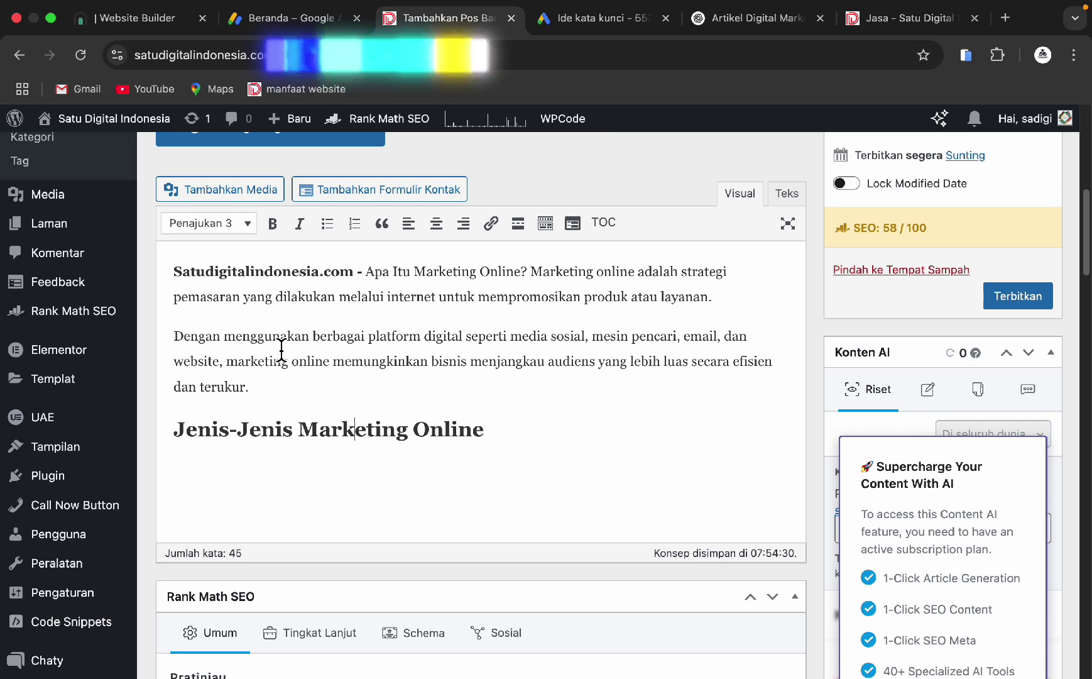
pyautogui.click(220, 231)
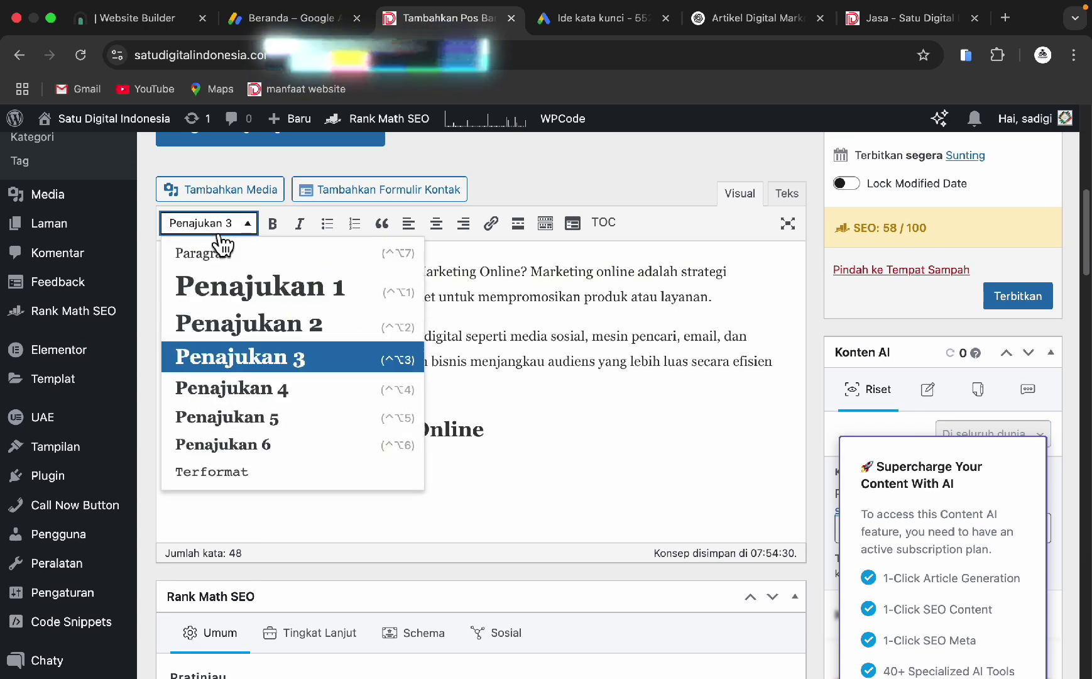
pyautogui.click(272, 349)
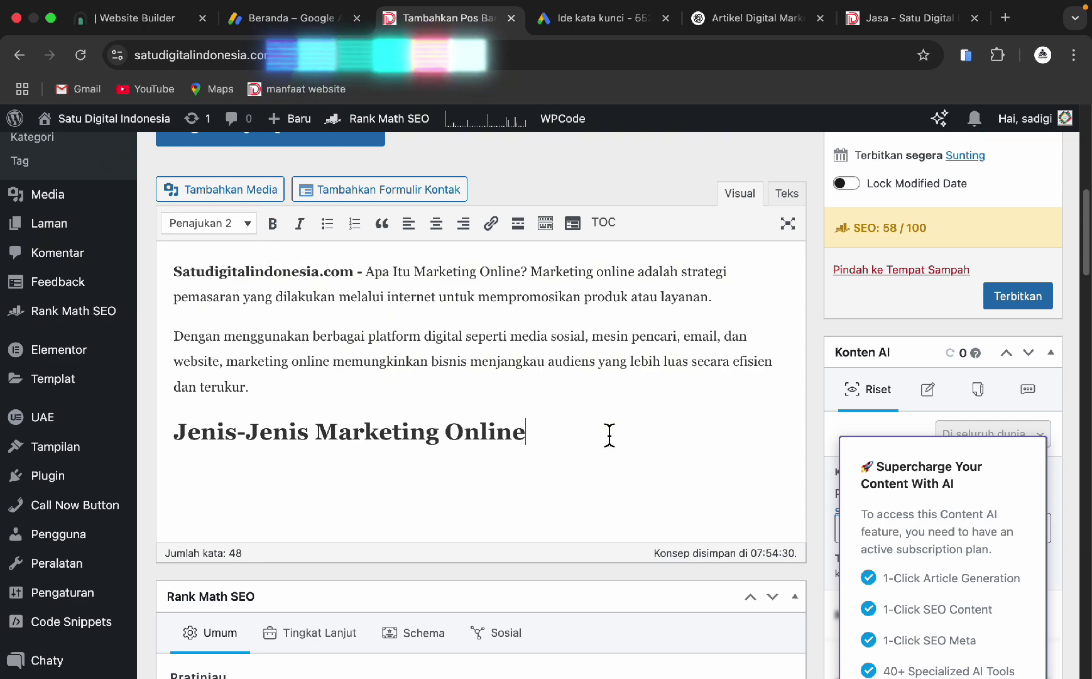
# - Copy ChatGPT's numbered list, from Search Engine Optimization (SEO) to Pay-Per-Click (PPC), into the post under the Jenis-Jenis heading
pyautogui.click(754, 18)
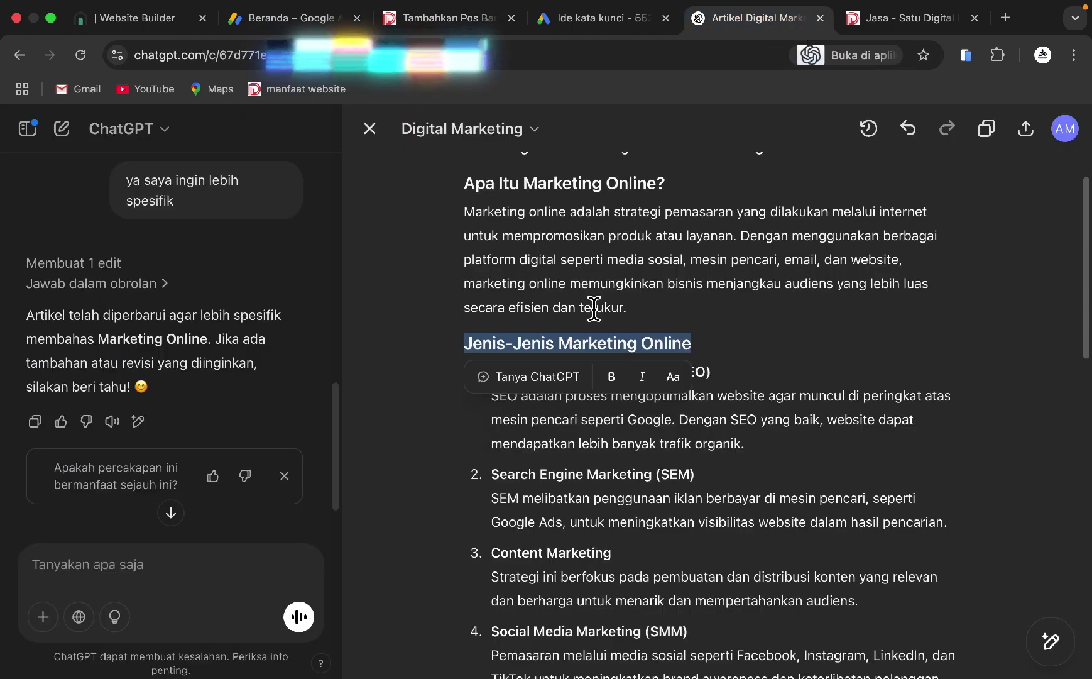
pyautogui.click(502, 387)
pyautogui.click(498, 431)
pyautogui.moveTo(490, 377); pyautogui.dragTo(717, 678)
pyautogui.scroll(-4, 710, 415)
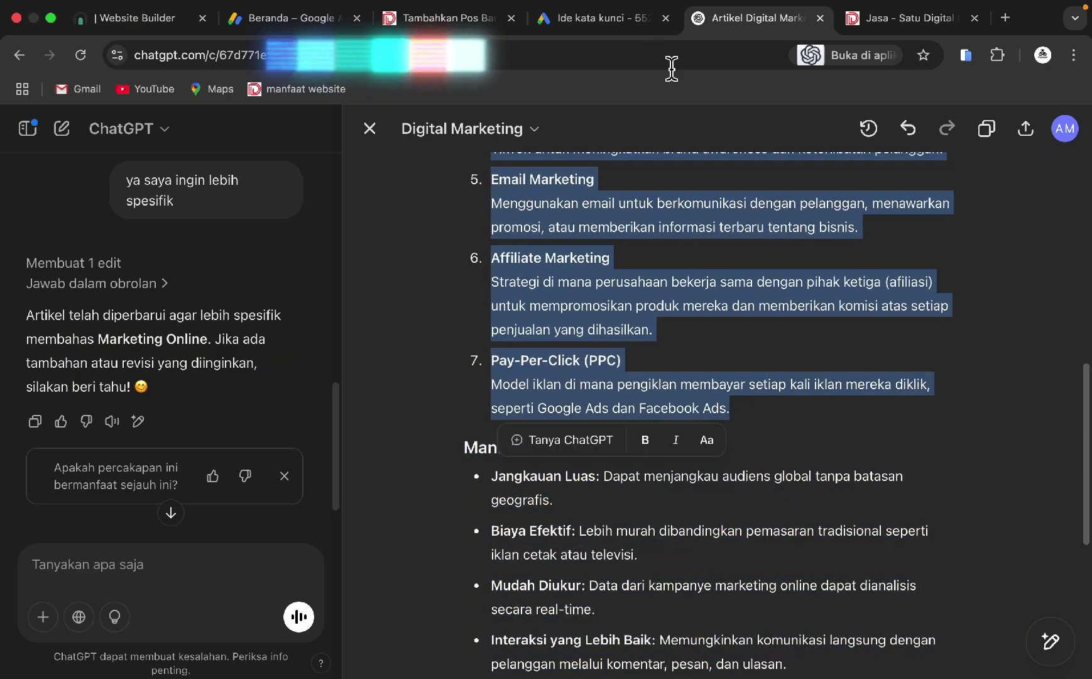
pyautogui.click(446, 19)
pyautogui.press('super+v')
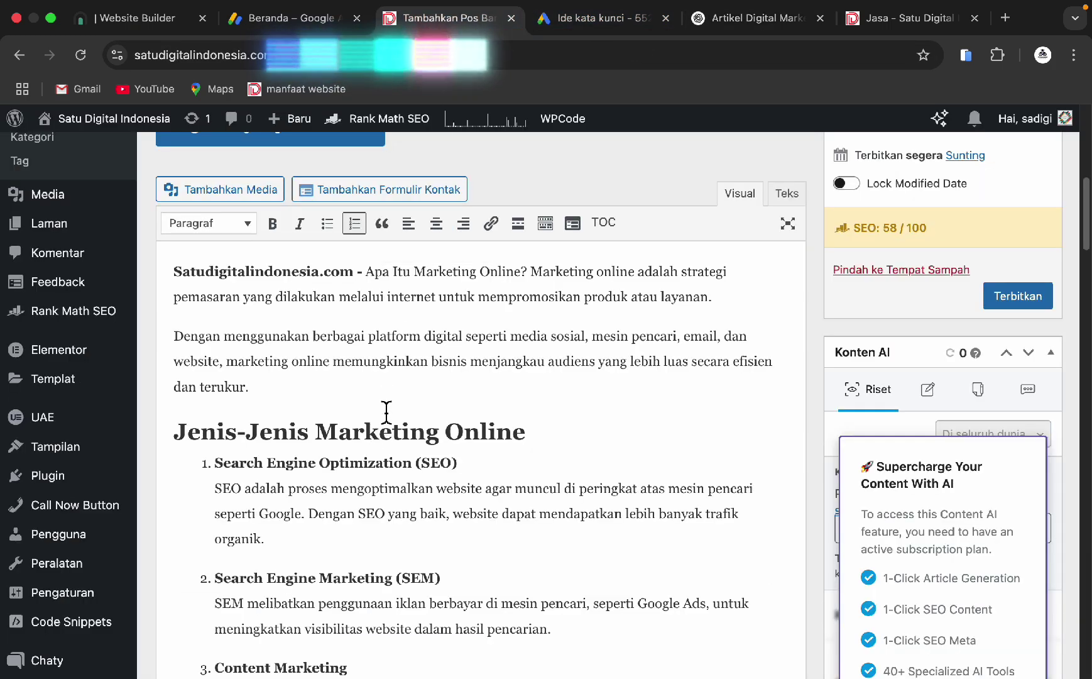
pyautogui.scroll(-1, 297, 478)
pyautogui.click(243, 462)
pyautogui.scroll(-4, 310, 470)
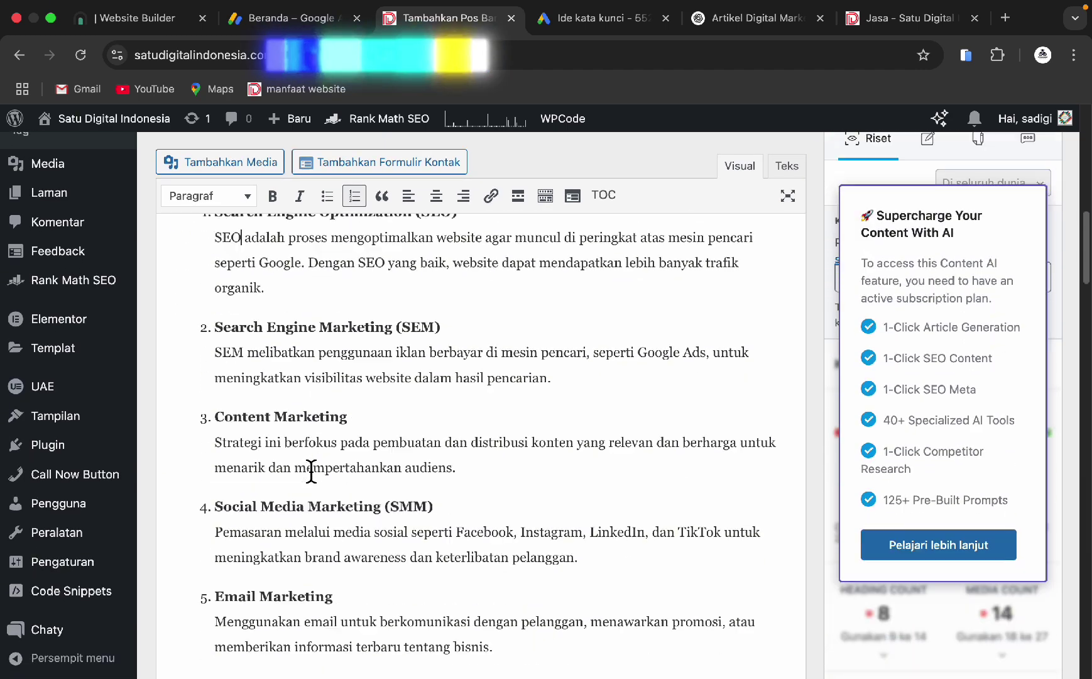
# - Add ChatGPT's "Manfaat Marketing Online" heading below the numbered list in the post and format it as Penajukan 2
pyautogui.scroll(-5, 311, 470)
pyautogui.press('Return')
pyautogui.press('Return')
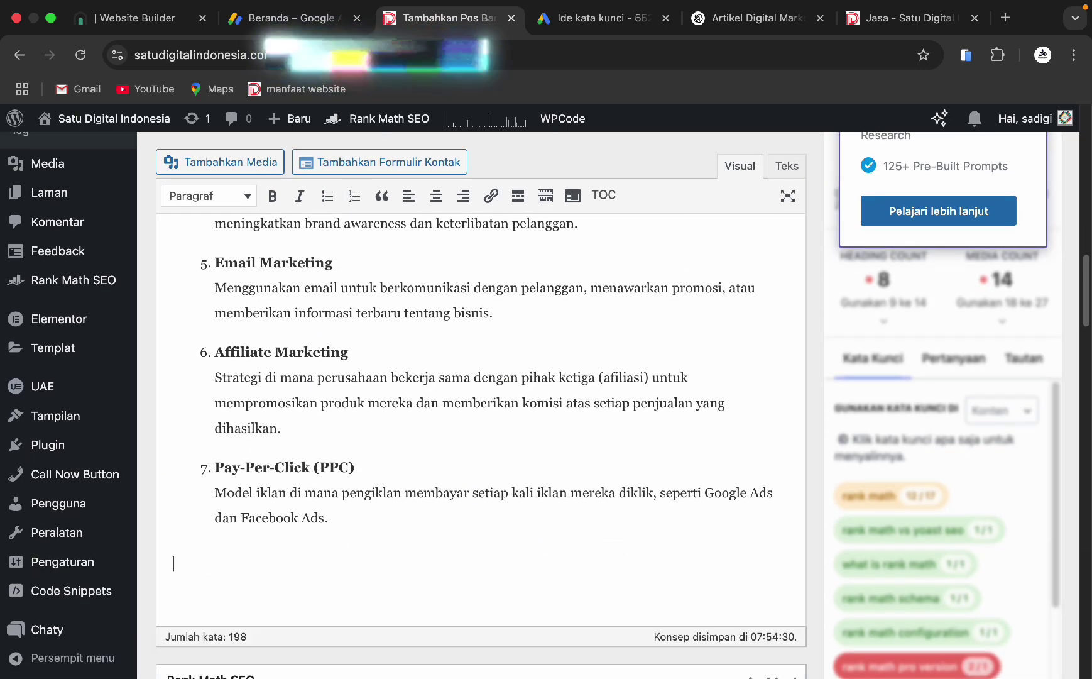
pyautogui.click(748, 18)
pyautogui.scroll(-2, 520, 359)
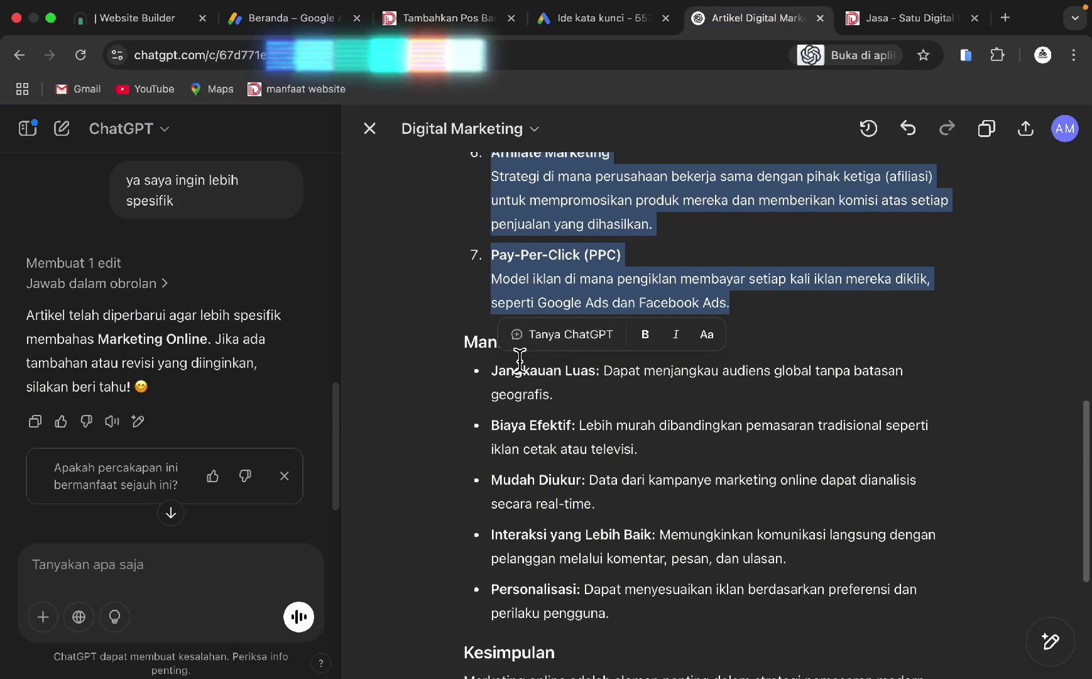
pyautogui.moveTo(468, 347); pyautogui.dragTo(680, 340)
pyautogui.press('super+c')
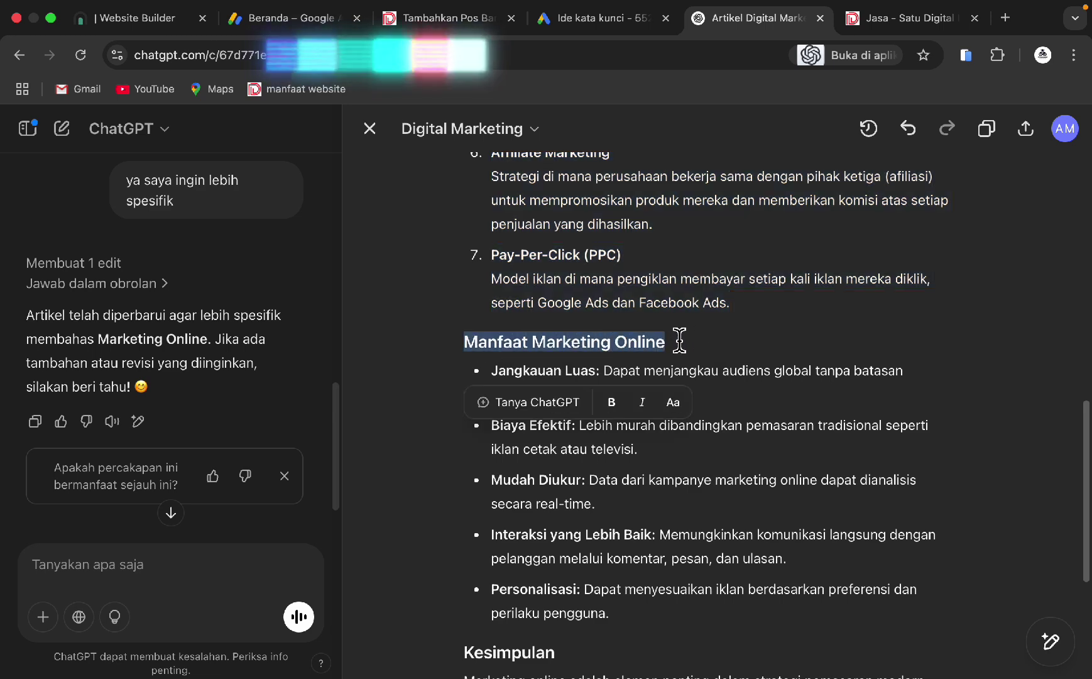
pyautogui.press('super+3')
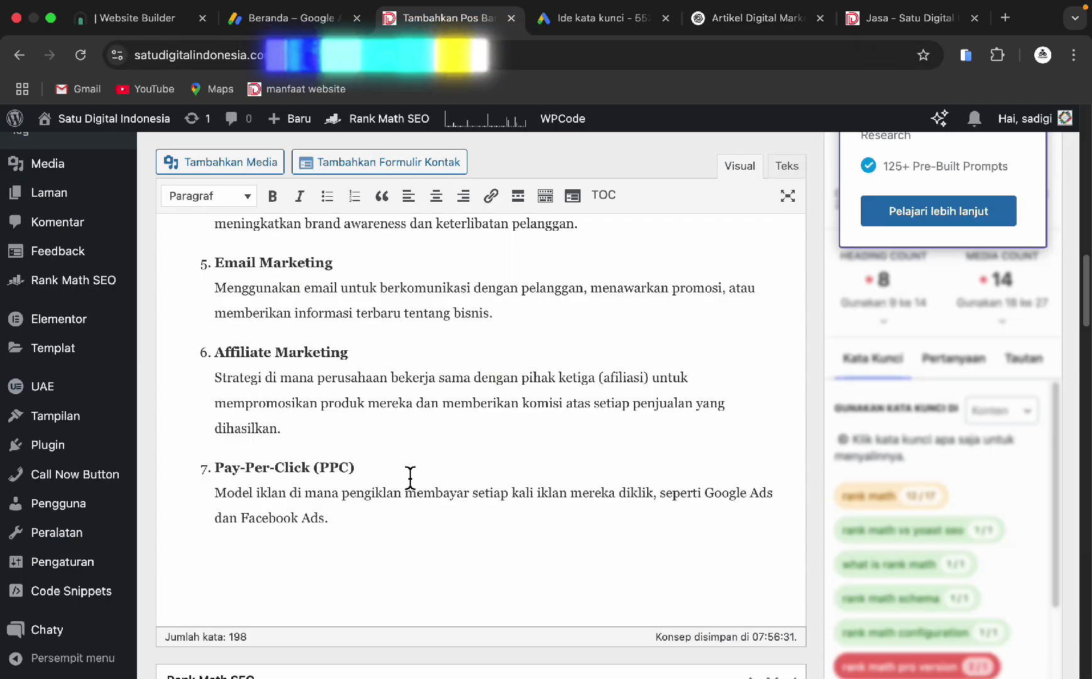
pyautogui.press('super+v')
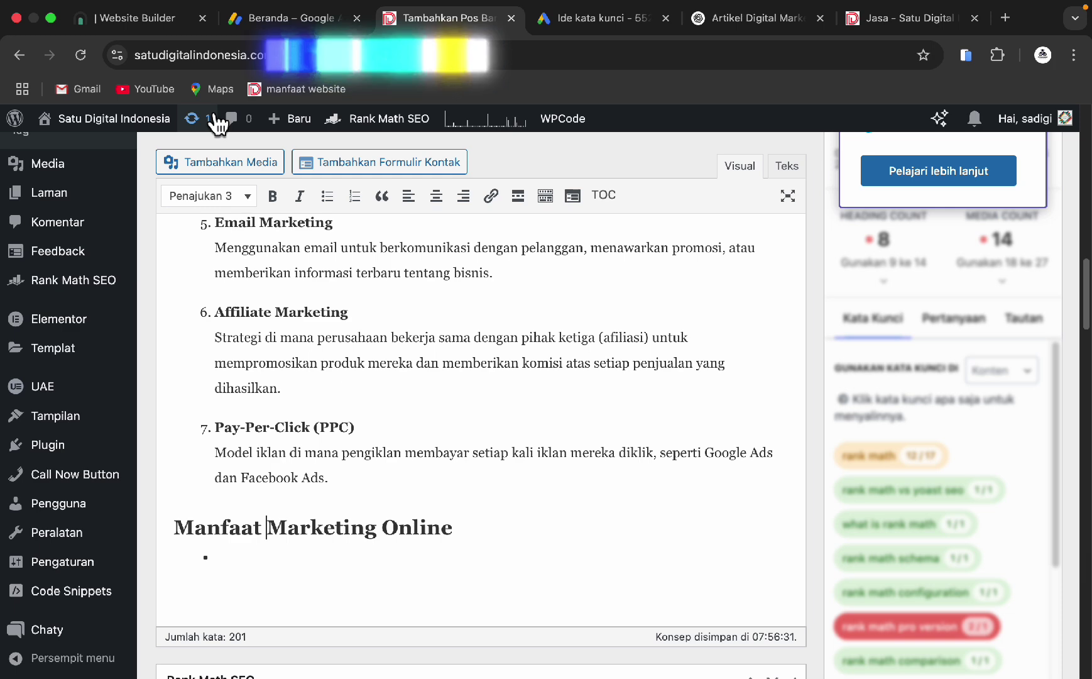
pyautogui.click(241, 200)
pyautogui.click(263, 300)
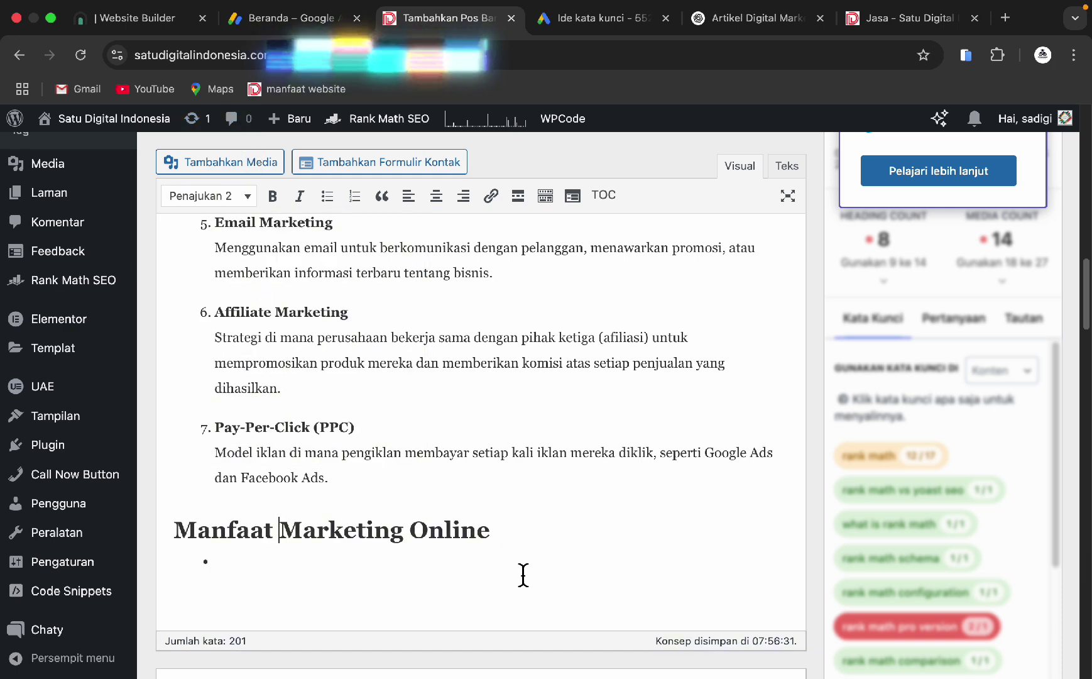
# - Try to copy ChatGPT's marketing online benefits list into the empty bullet under the "Manfaat Marketing Online" heading
pyautogui.click(752, 18)
pyautogui.scroll(-1, 515, 349)
pyautogui.click(501, 342)
pyautogui.moveTo(501, 342); pyautogui.dragTo(668, 596)
pyautogui.press('super+c')
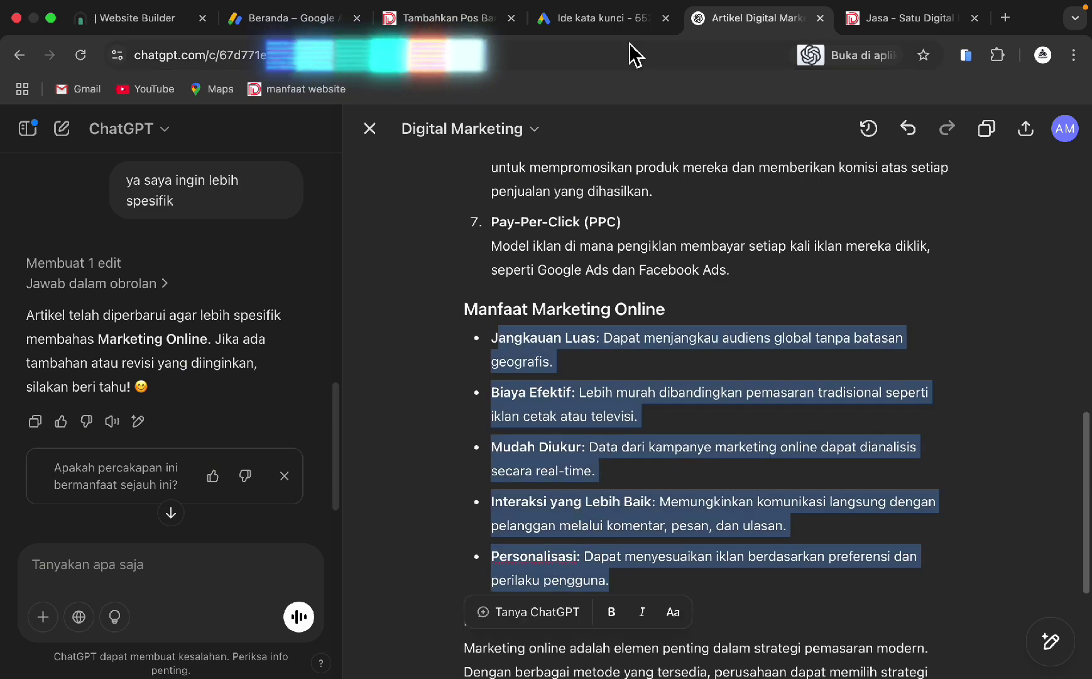
pyautogui.click(446, 19)
pyautogui.press('super+v')
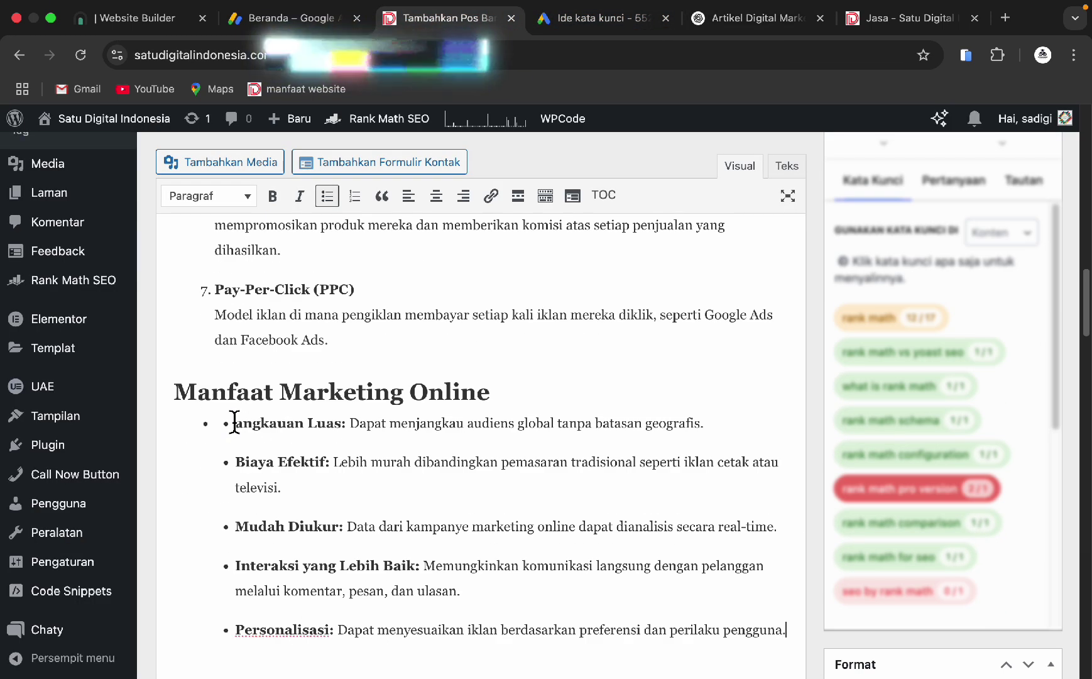
# - Try to remove the extra bullet level from the pasted benefits list, then undo that change and the paste
pyautogui.press('BackSpace')
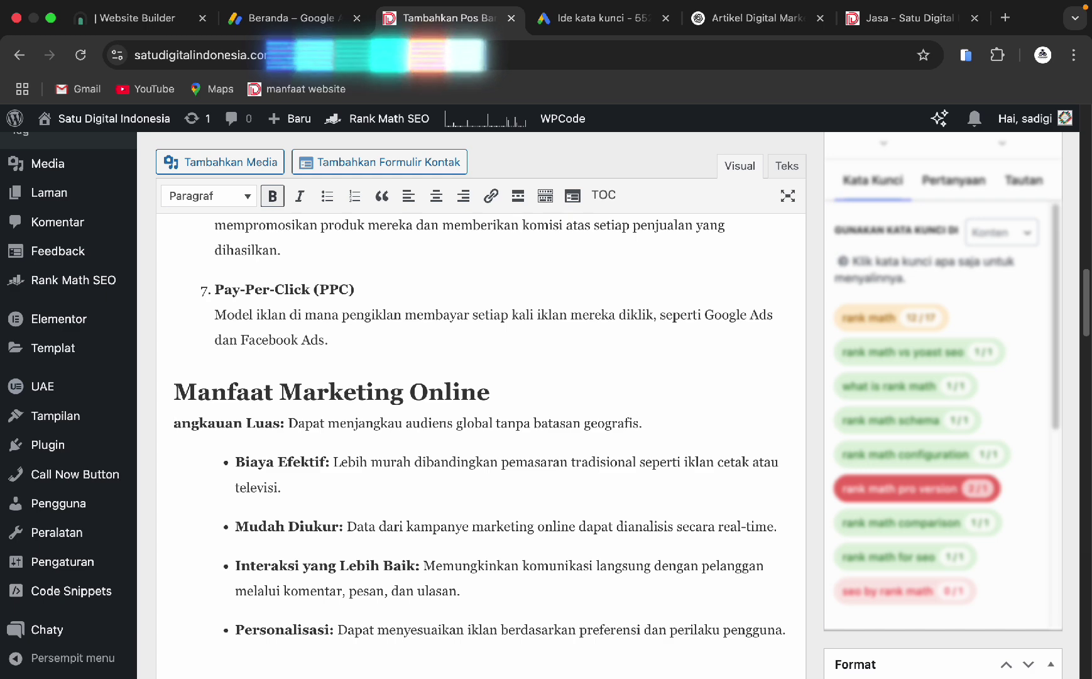
pyautogui.hotkey('ctrl', 'alt', '2')
pyautogui.press('super+z')
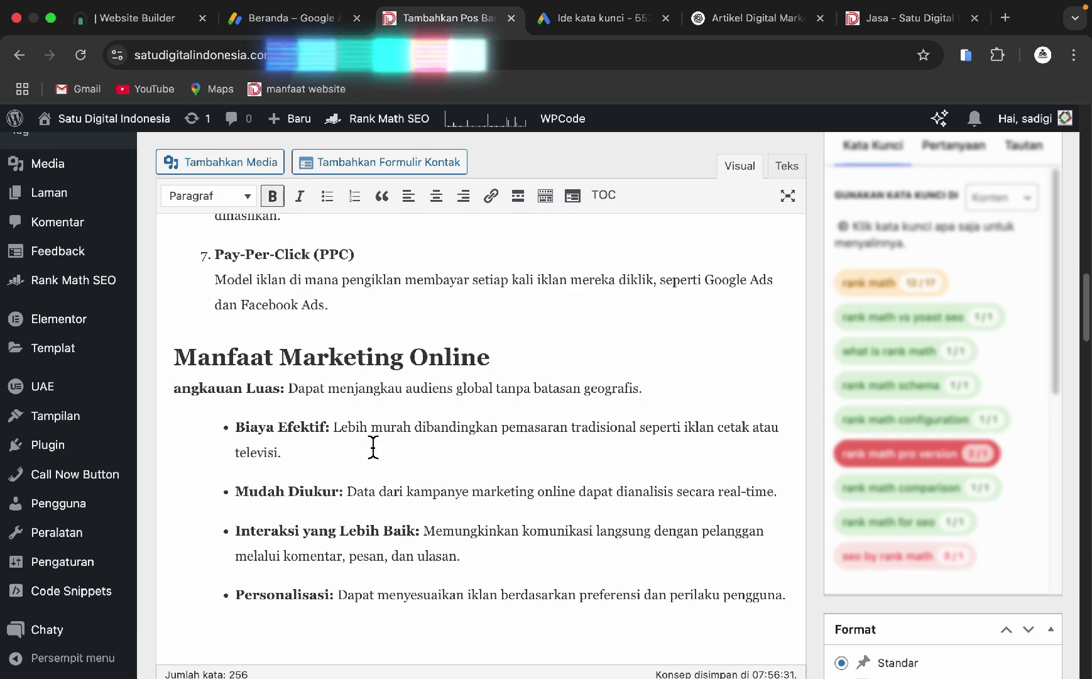
pyautogui.press('super+z')
pyautogui.press('super+z')
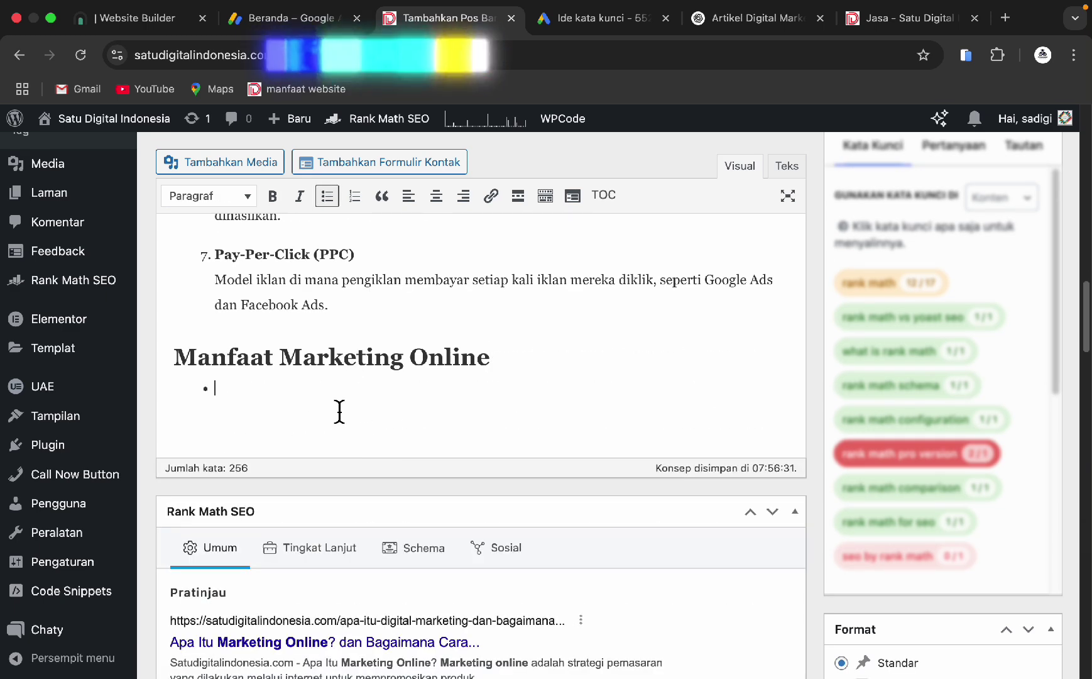
pyautogui.press('super+z')
# - Copy ChatGPT's full benefits list, from Jangkauan Luas to Personalisasi, into the empty bullet under "Manfaat Marketing Online"
pyautogui.click(727, 19)
pyautogui.click(512, 365)
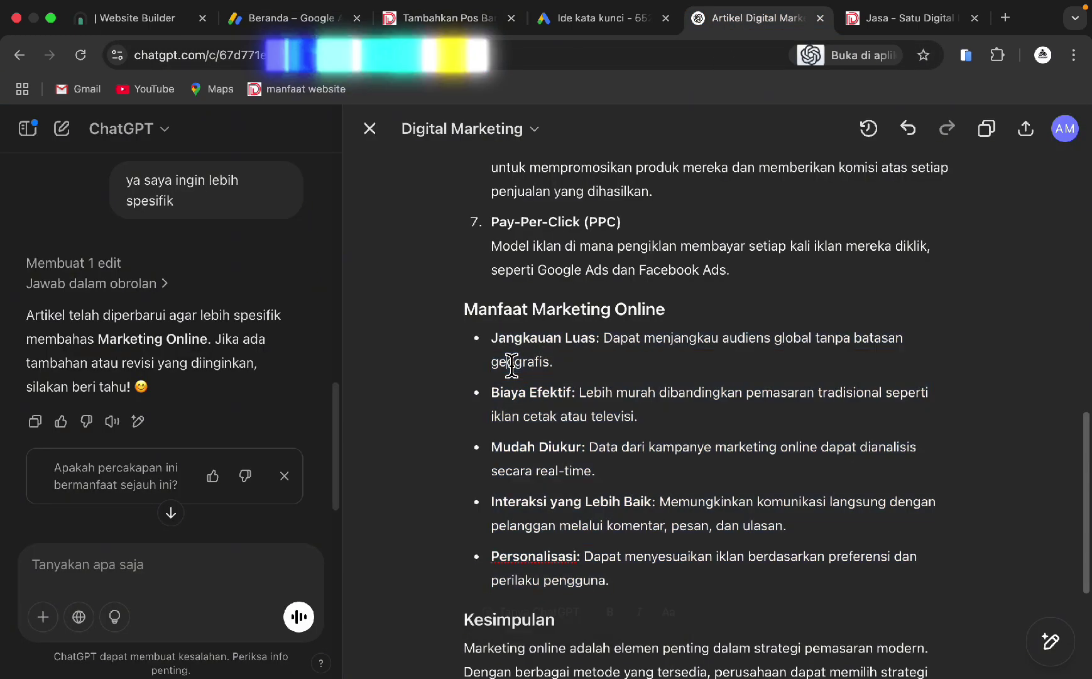
pyautogui.moveTo(513, 357); pyautogui.dragTo(645, 586)
pyautogui.press('super+c')
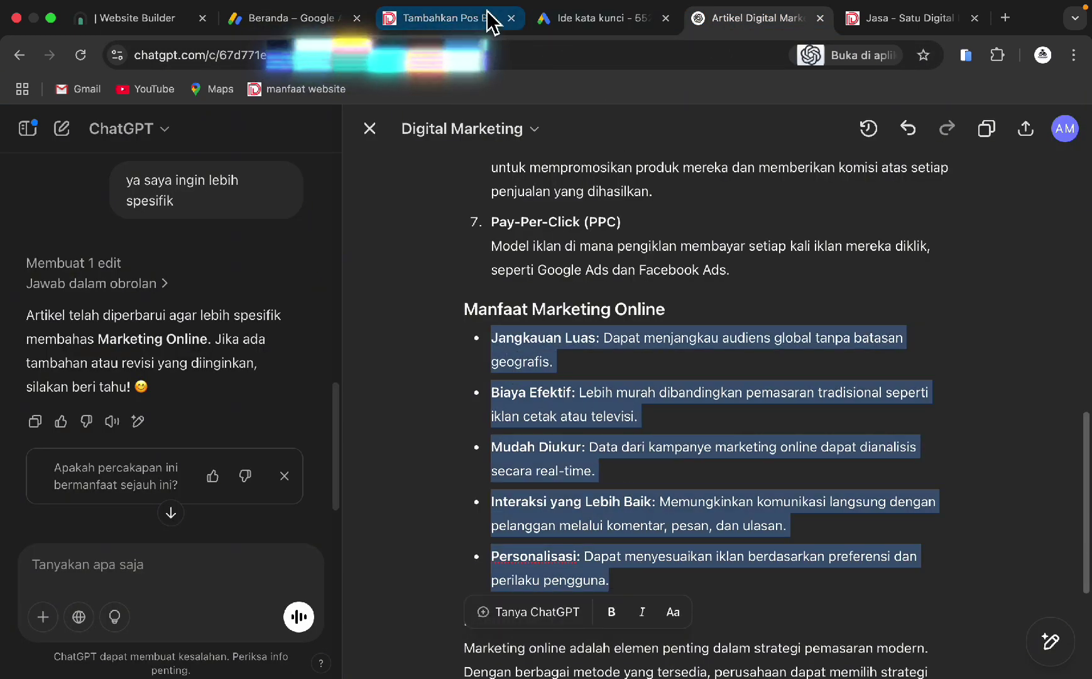
pyautogui.click(488, 19)
pyautogui.press('super+v')
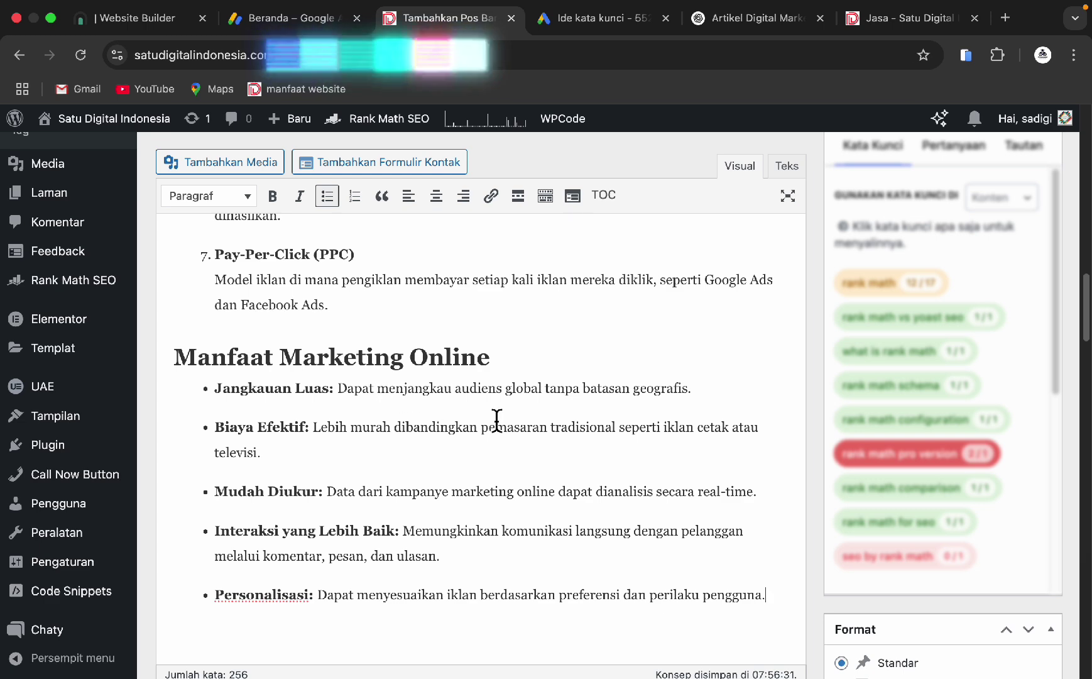
# - End the bulleted list after the Personalisasi item and start a plain line below it
pyautogui.scroll(-2, 503, 425)
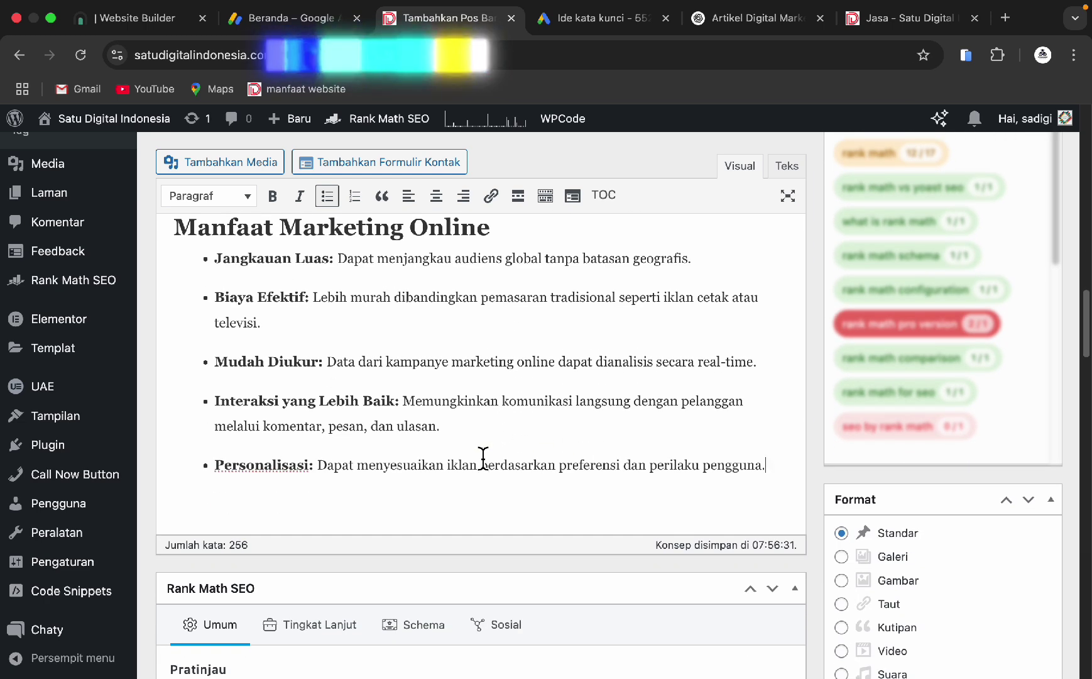
pyautogui.scroll(-1, 358, 477)
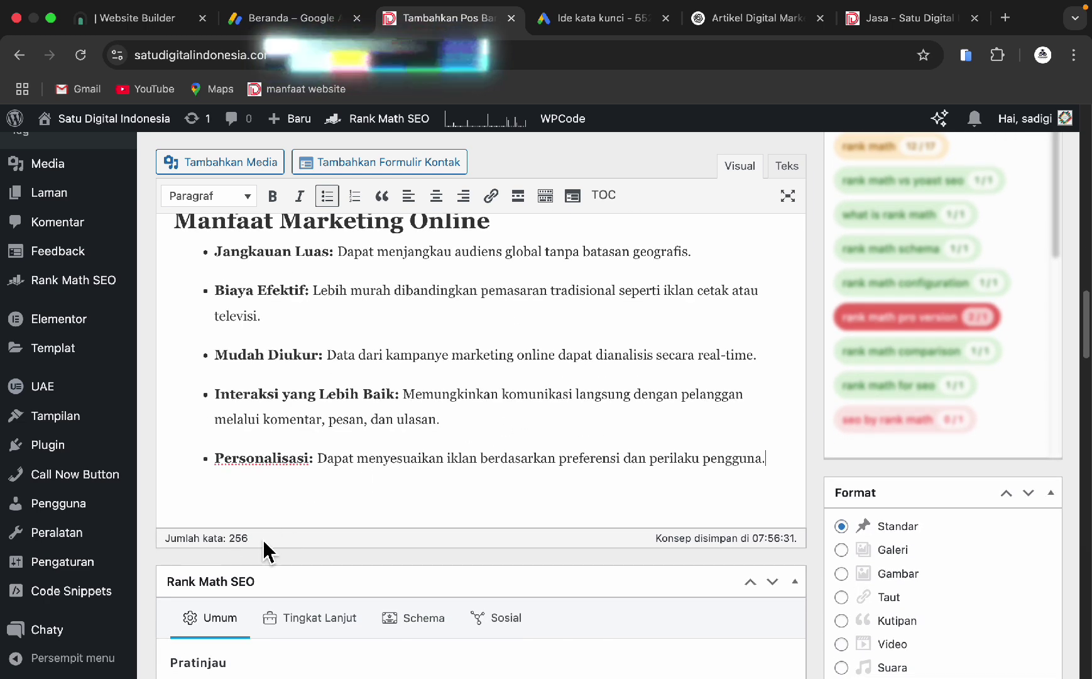
pyautogui.click(781, 462)
pyautogui.press('Return')
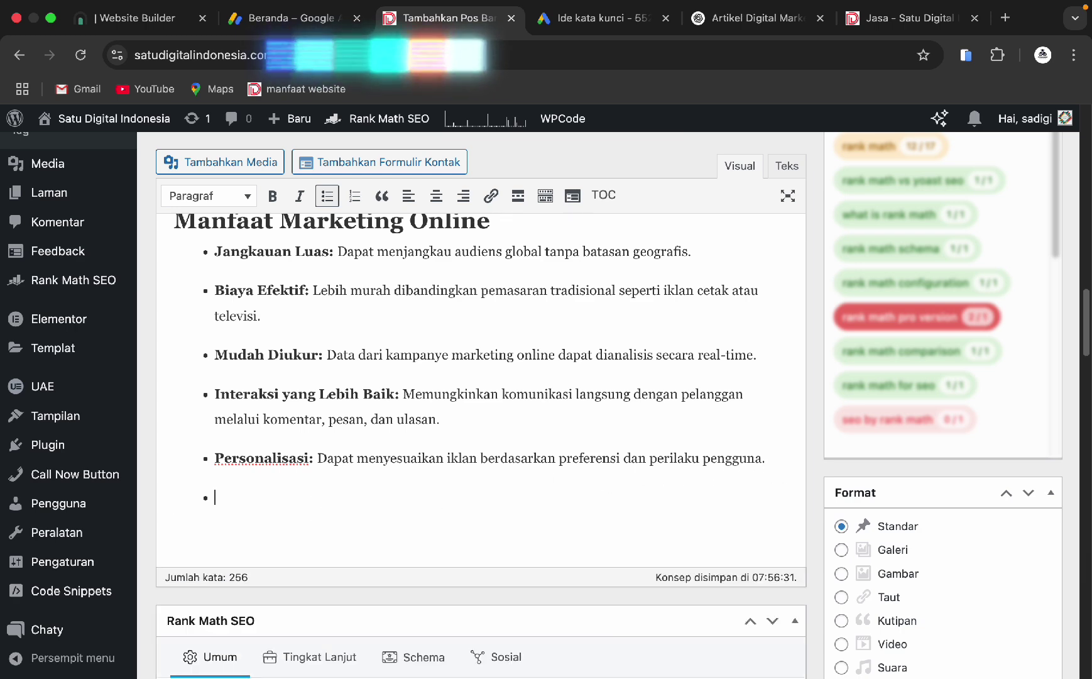
pyautogui.press('Return')
# - Copy the "Kesimpulan" heading from the ChatGPT article onto the line below the benefits list and format it as Penajukan 2
pyautogui.click(737, 22)
pyautogui.scroll(-4, 438, 391)
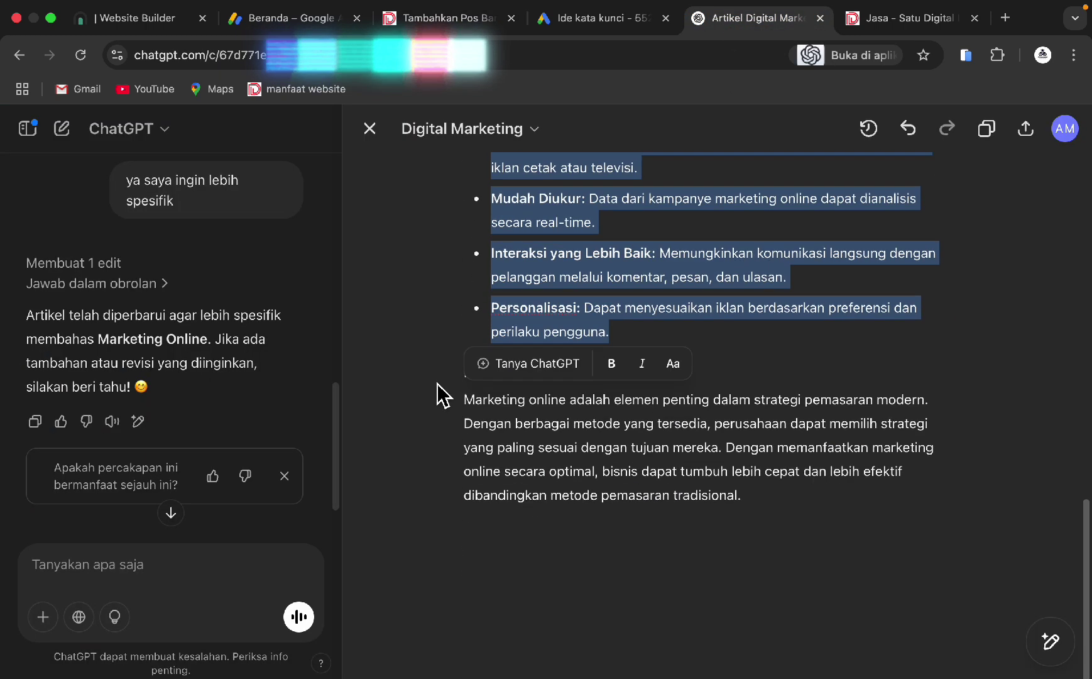
pyautogui.click(485, 413)
pyautogui.doubleClick(505, 374)
pyautogui.hotkey('ctrl', 'c')
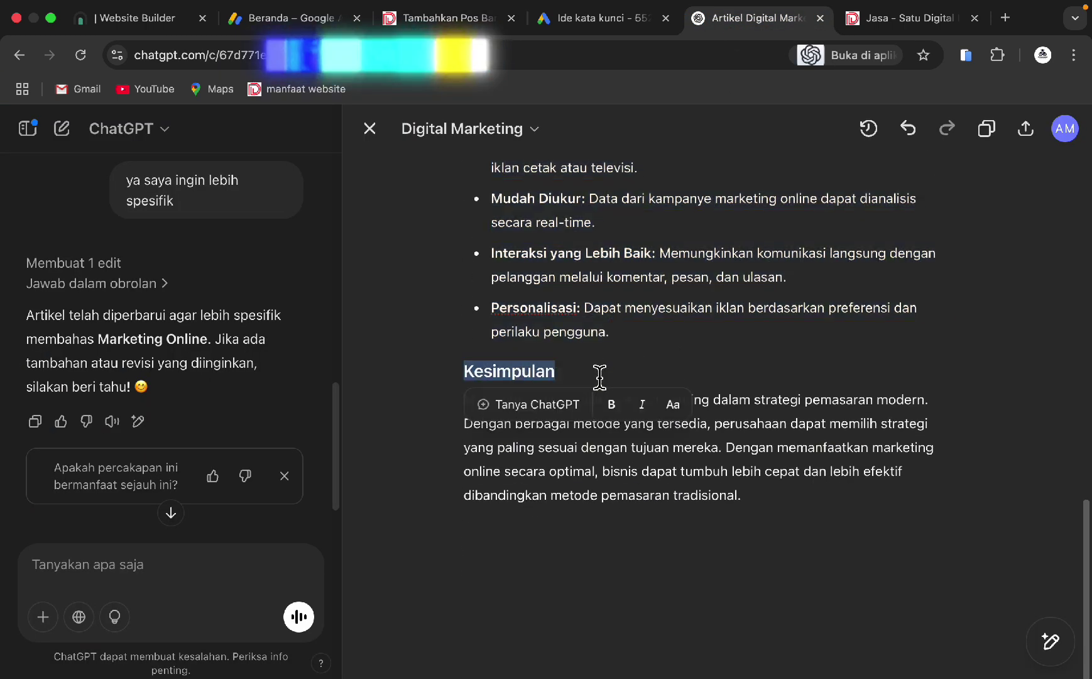
pyautogui.click(442, 24)
pyautogui.hotkey('ctrl', 'v')
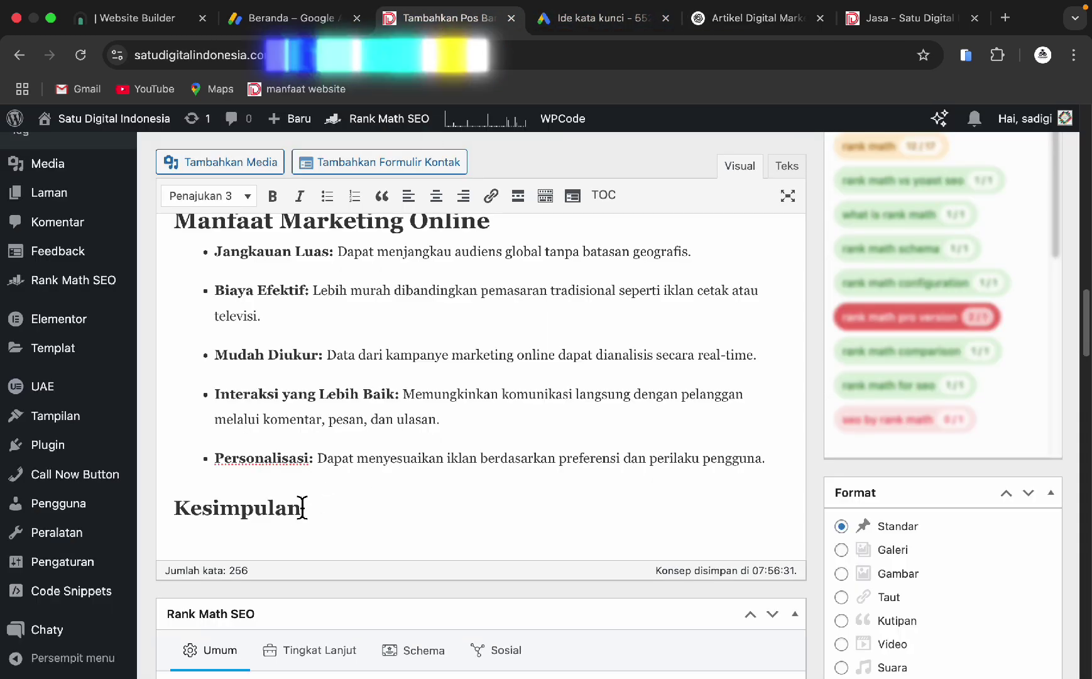
pyautogui.click(207, 195)
pyautogui.click(246, 292)
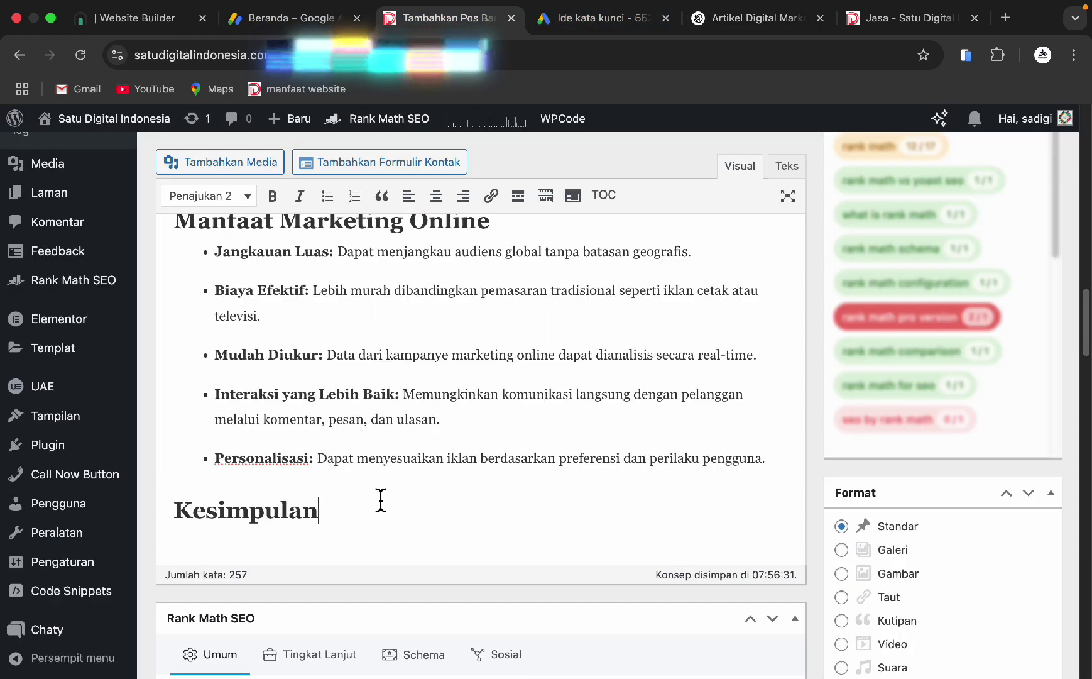
# - Copy ChatGPT's conclusion paragraph, starting "Marketing online adalah elemen penting", into the post under the Kesimpulan heading
pyautogui.click(711, 19)
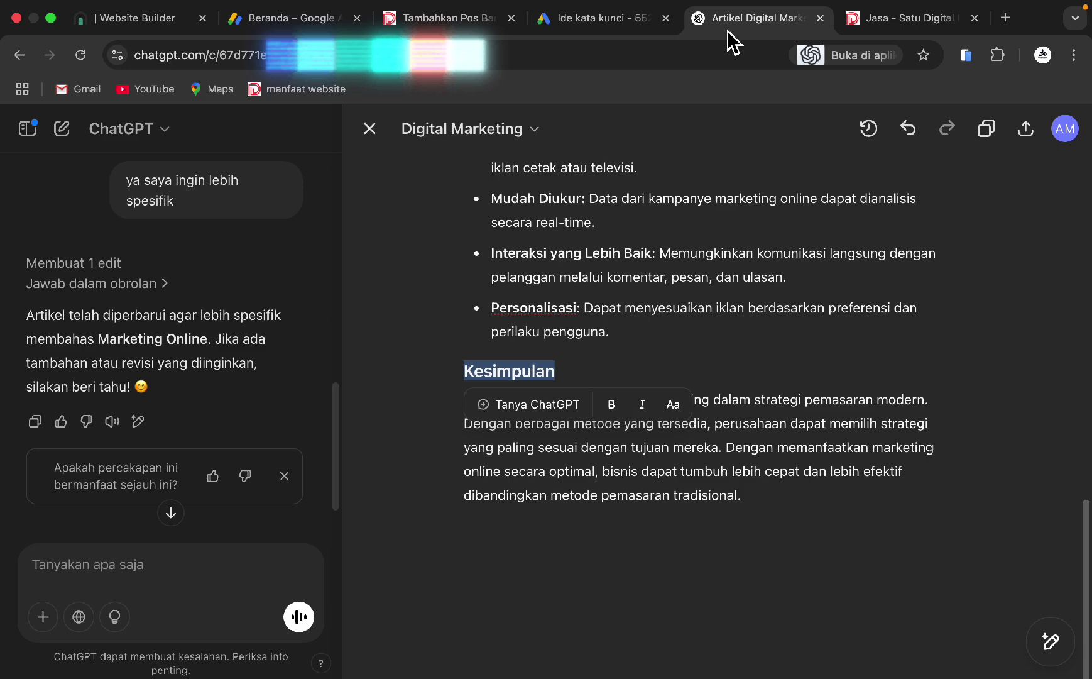
pyautogui.moveTo(466, 402); pyautogui.dragTo(785, 506)
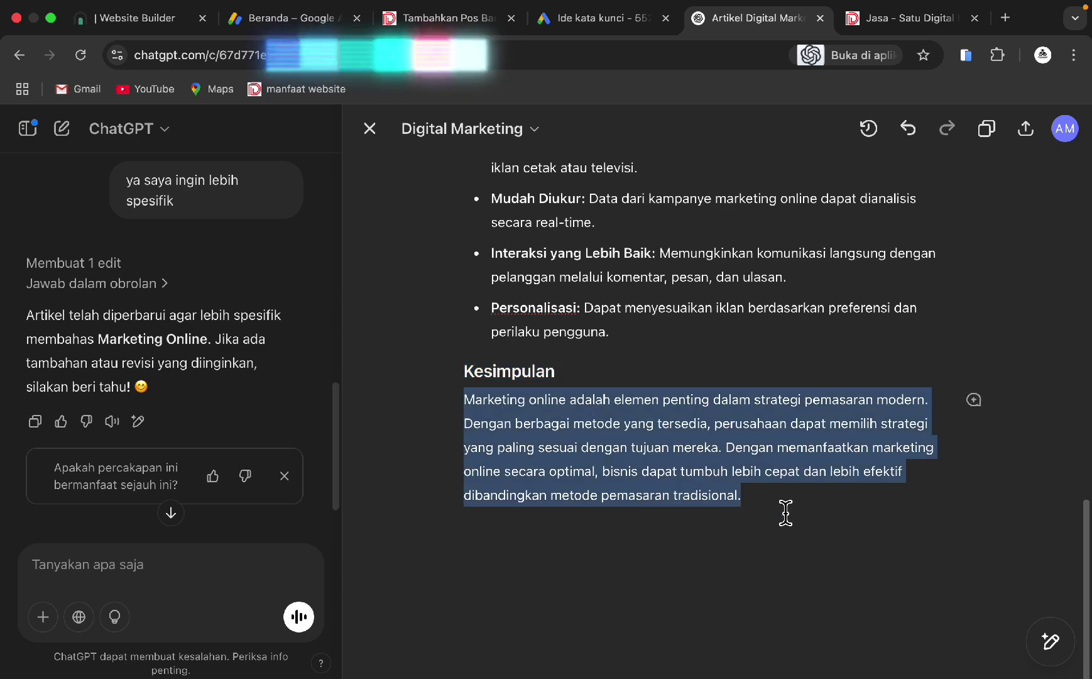
pyautogui.hotkey('ctrl', 'c')
pyautogui.click(434, 17)
pyautogui.hotkey('ctrl', 'v')
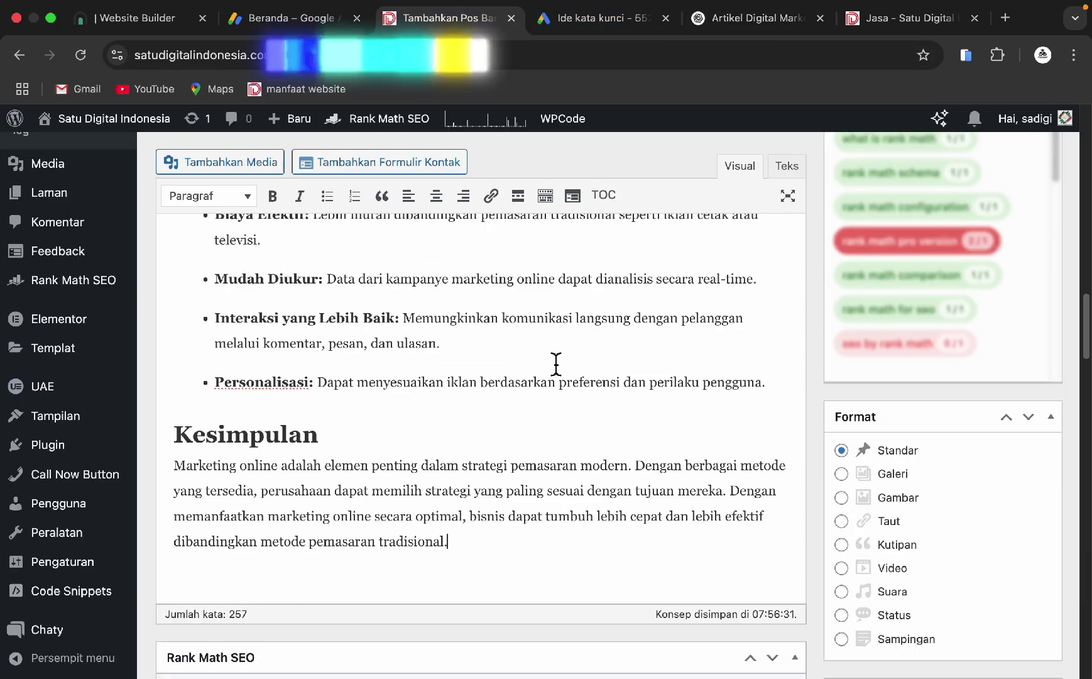
pyautogui.click(172, 473)
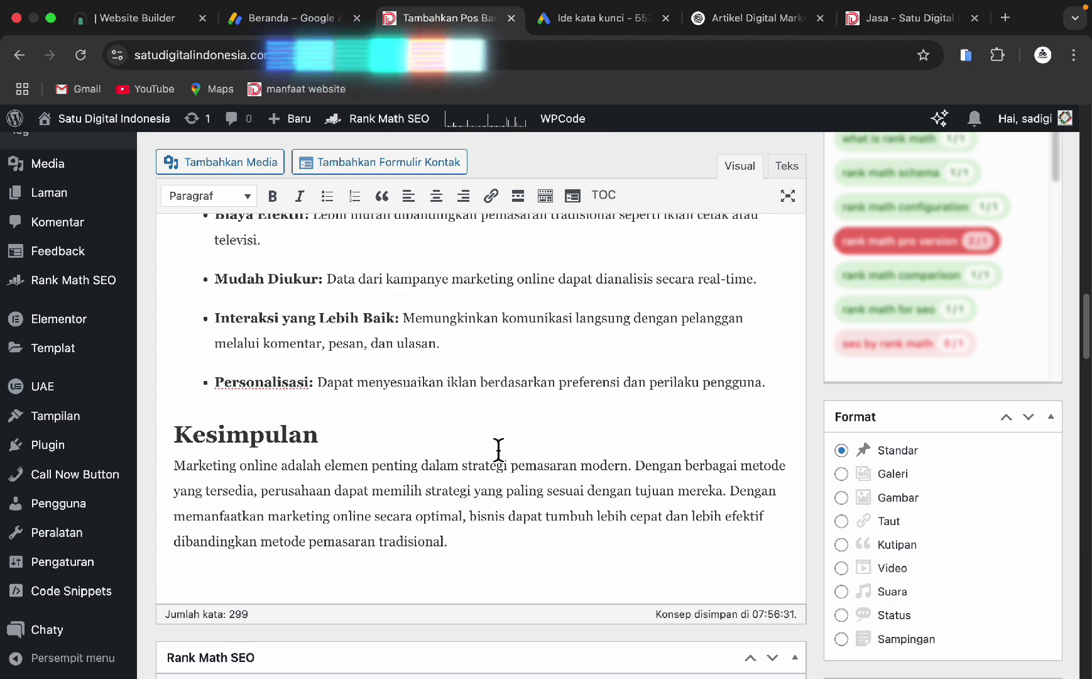
# - Review the Rank Math basic and additional SEO checks for the post, especially the focus keyword in the URL
pyautogui.scroll(-6, 498, 448)
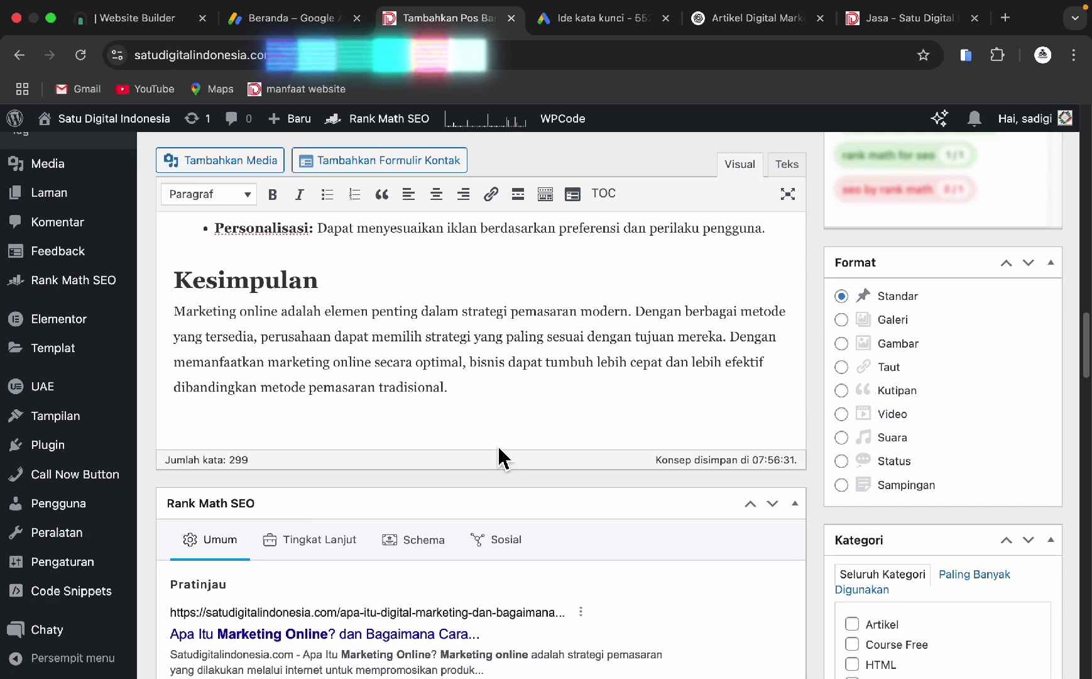
pyautogui.scroll(-4, 280, 408)
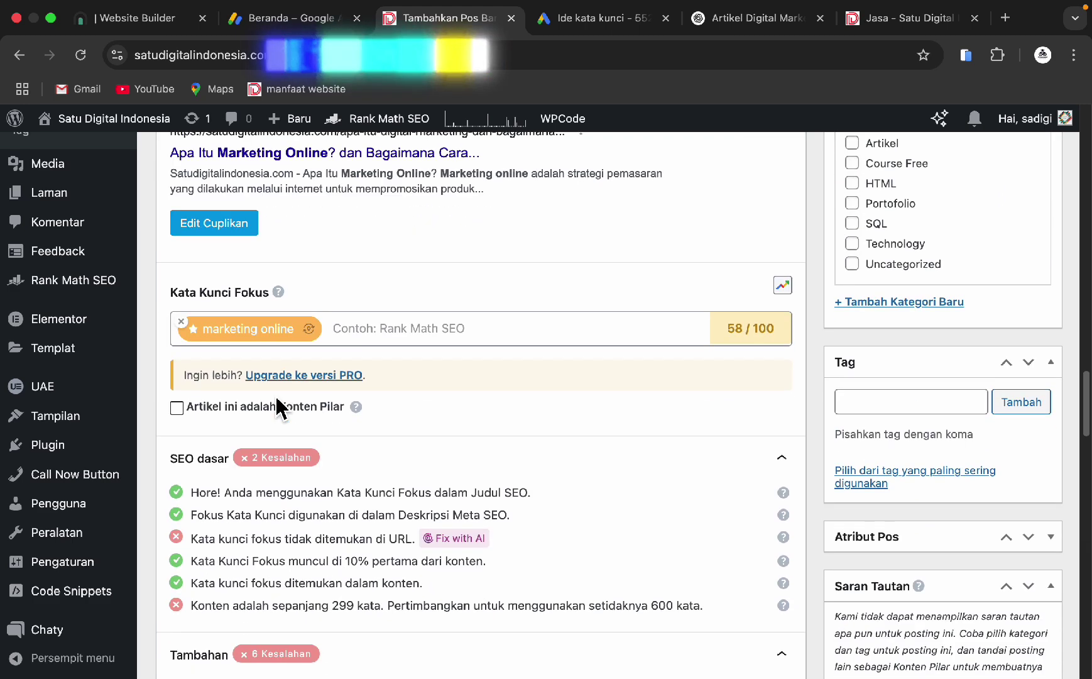
pyautogui.scroll(-1, 276, 406)
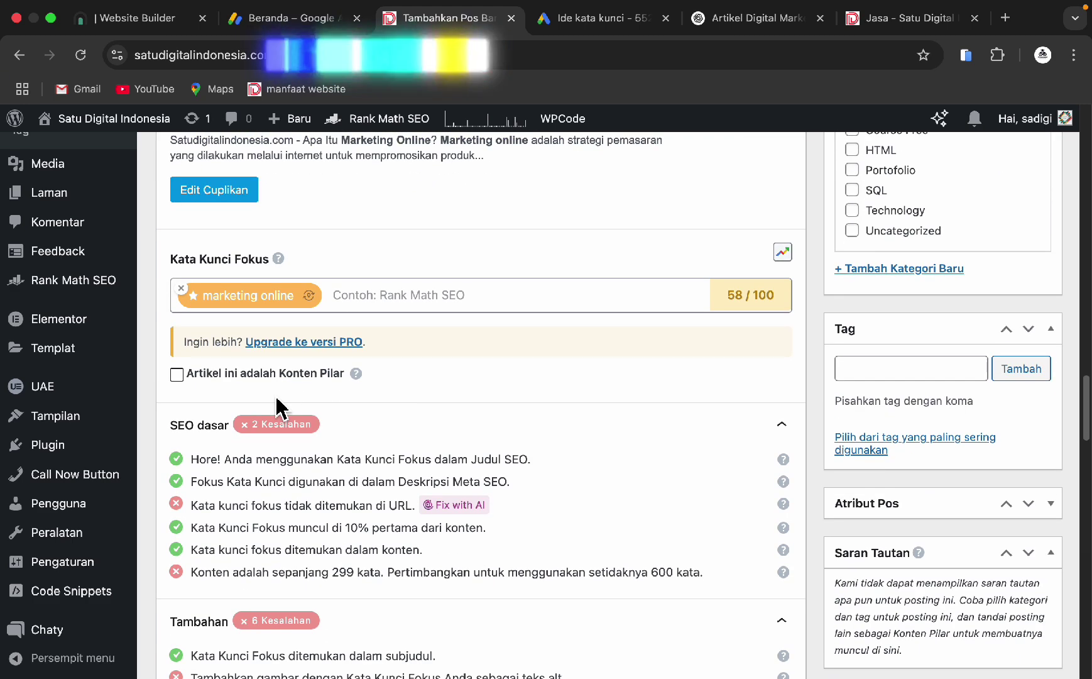
pyautogui.scroll(-3, 276, 396)
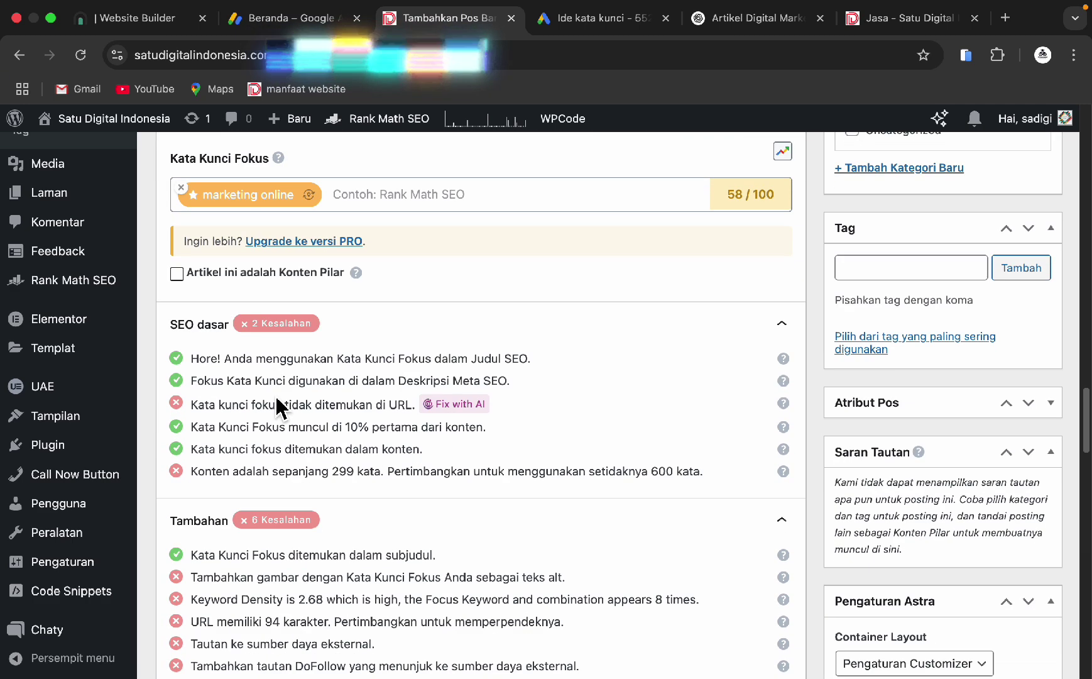
pyautogui.tripleClick(195, 407)
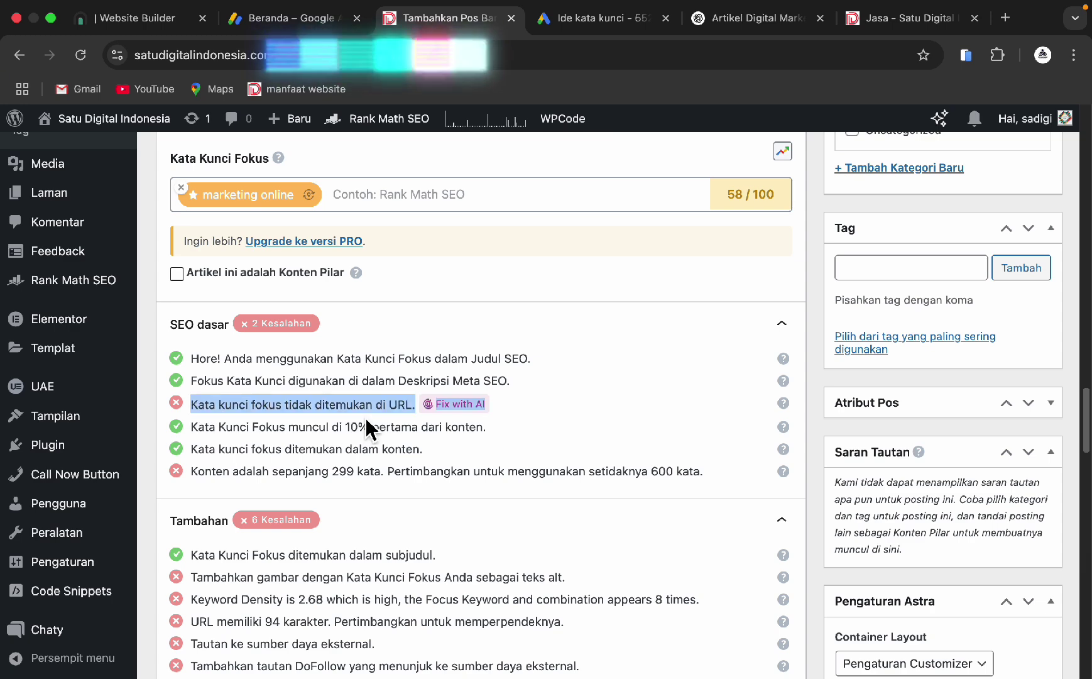
pyautogui.click(372, 404)
# - In Rank Math's general snippet settings, replace "digital-marketing" in the permalink with "marketing-online"
pyautogui.scroll(5, 380, 419)
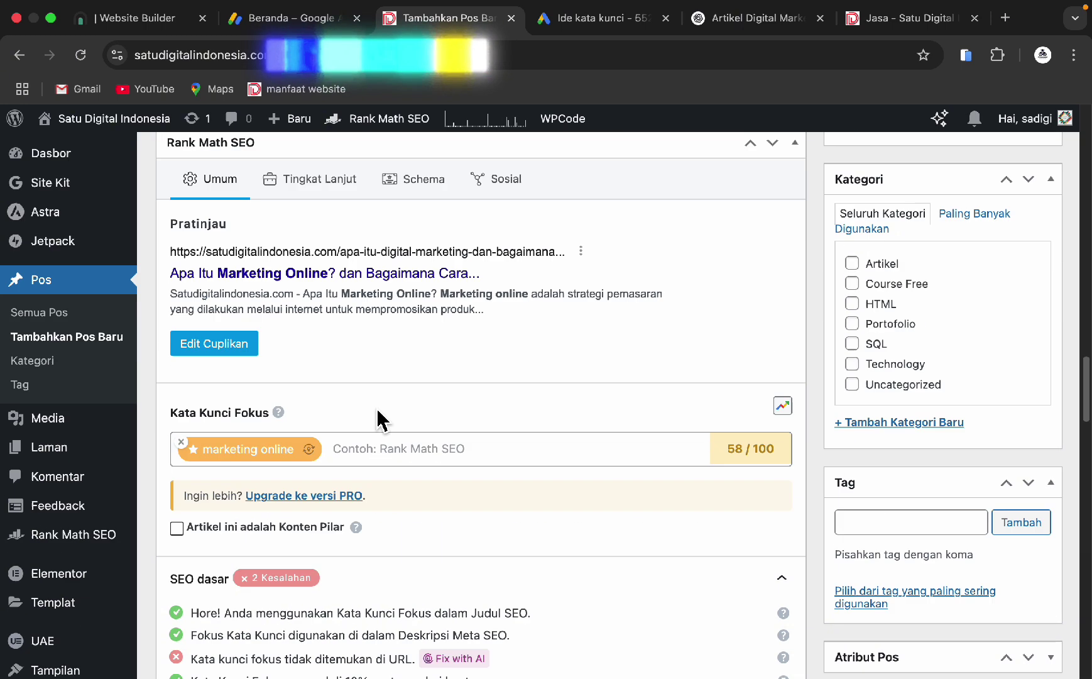
pyautogui.scroll(1, 380, 419)
pyautogui.click(521, 217)
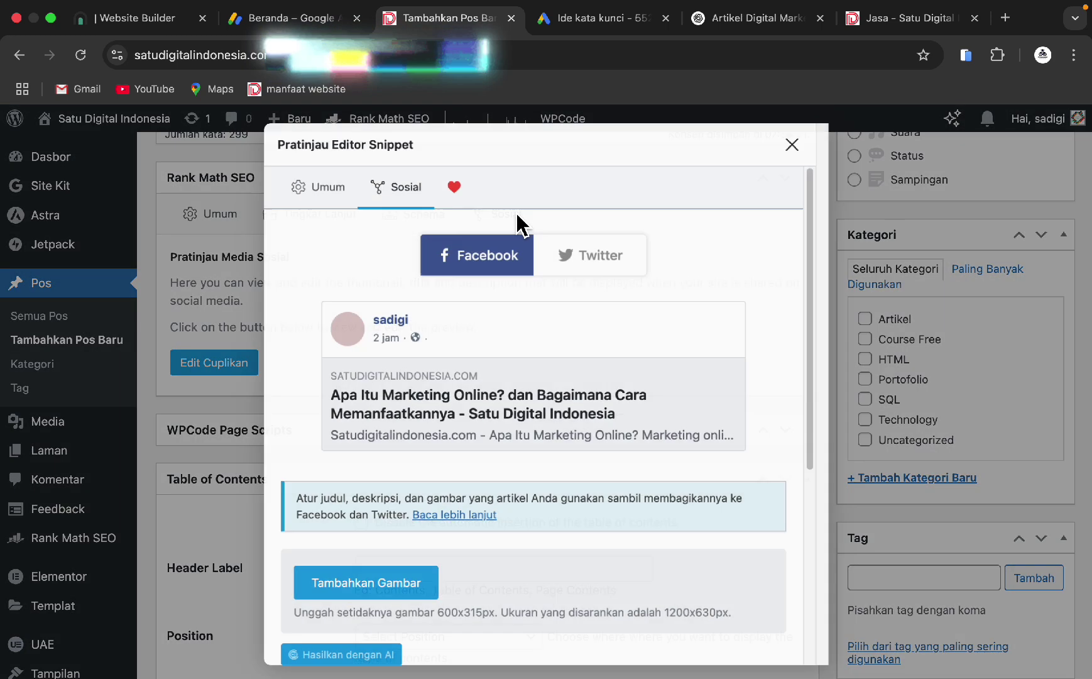
pyautogui.click(336, 202)
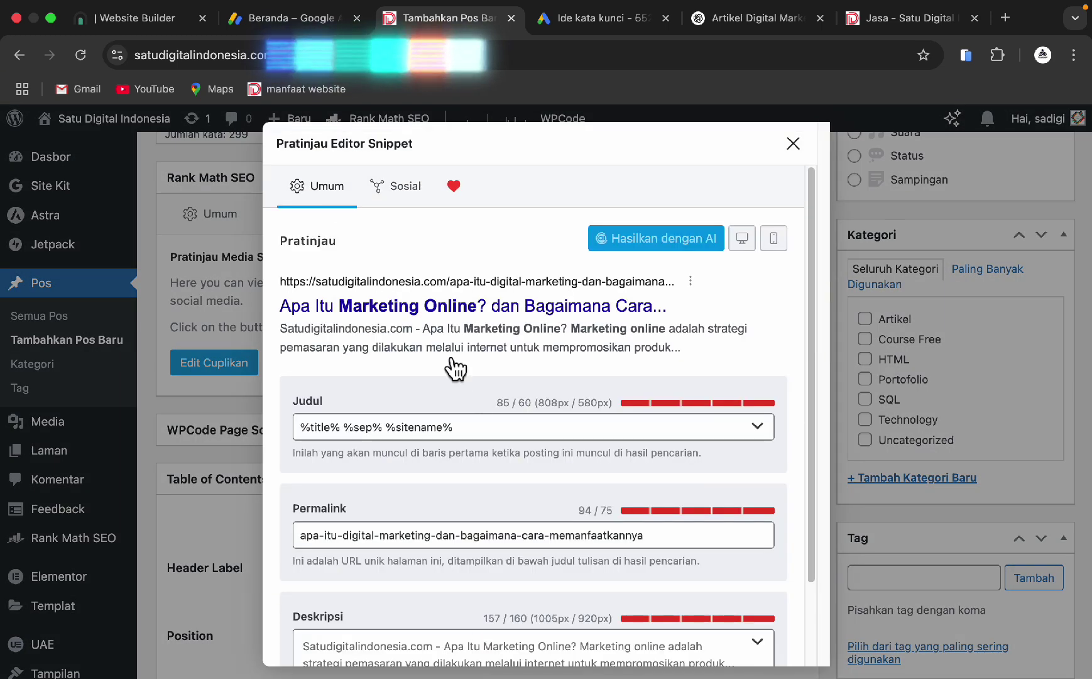
pyautogui.scroll(-1, 465, 377)
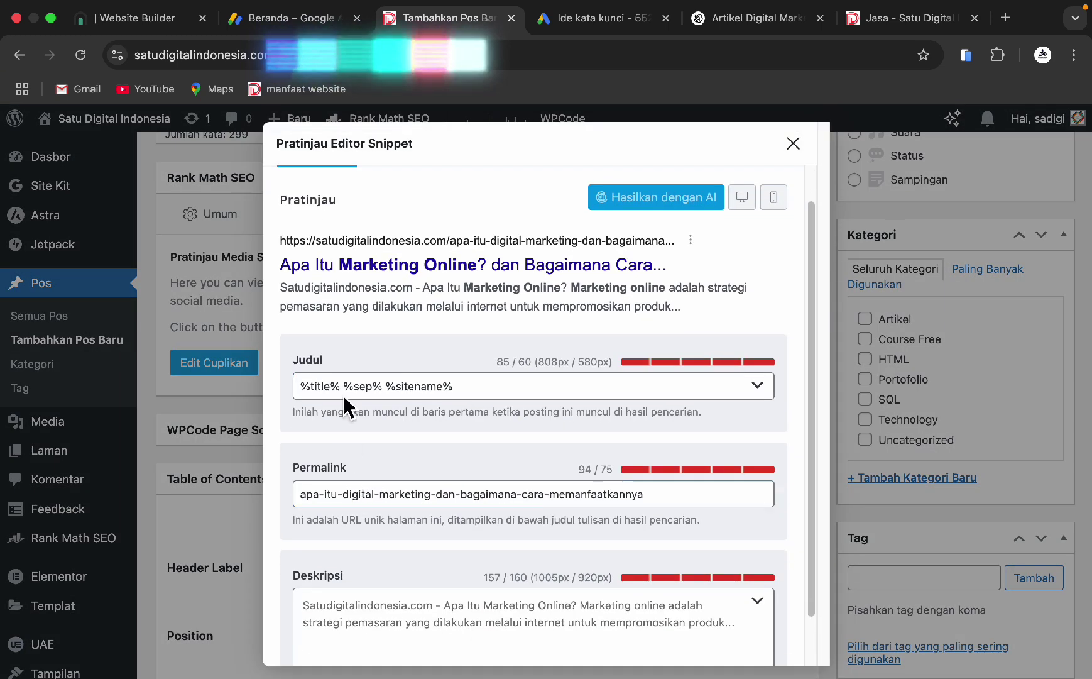
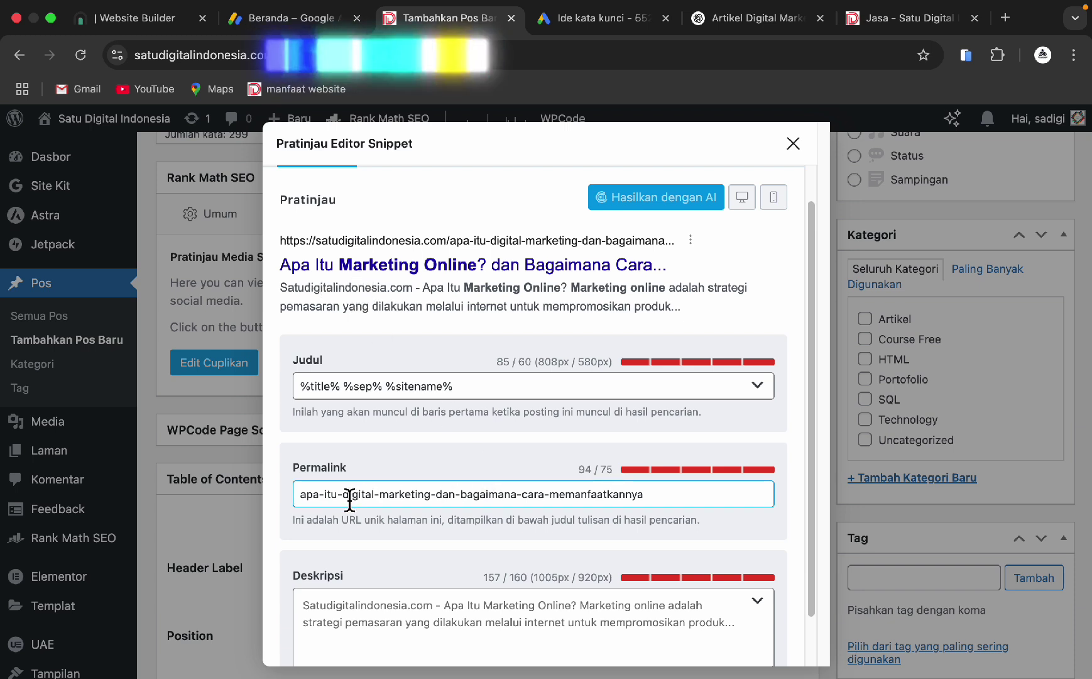
pyautogui.moveTo(345, 500); pyautogui.dragTo(421, 503)
pyautogui.write('marketing-')
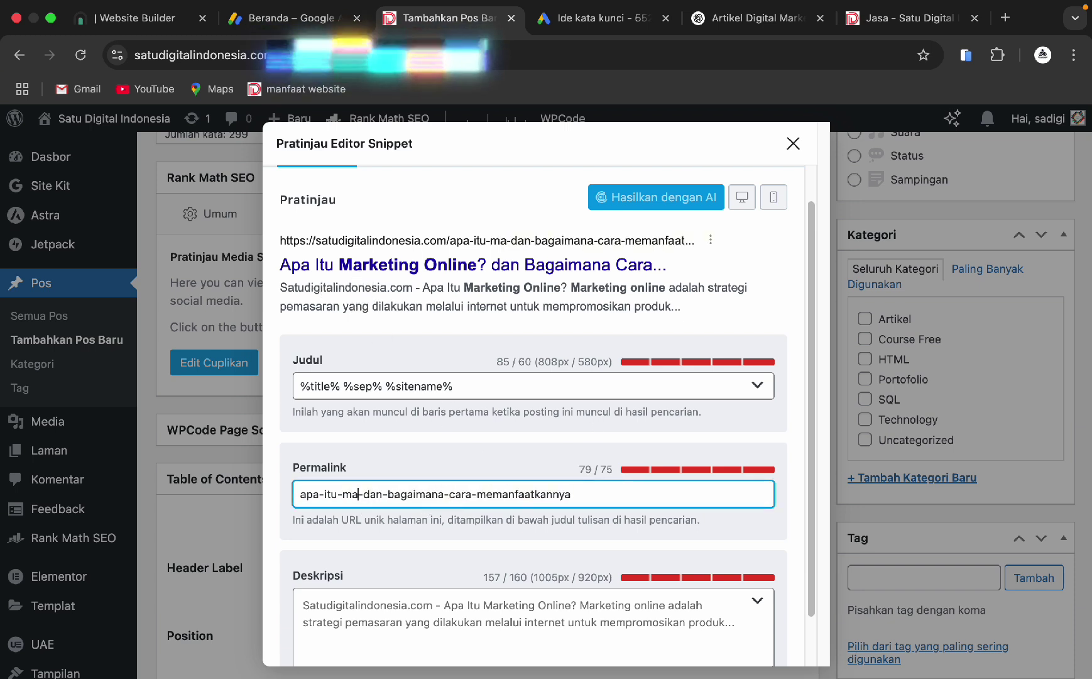
pyautogui.write('online')
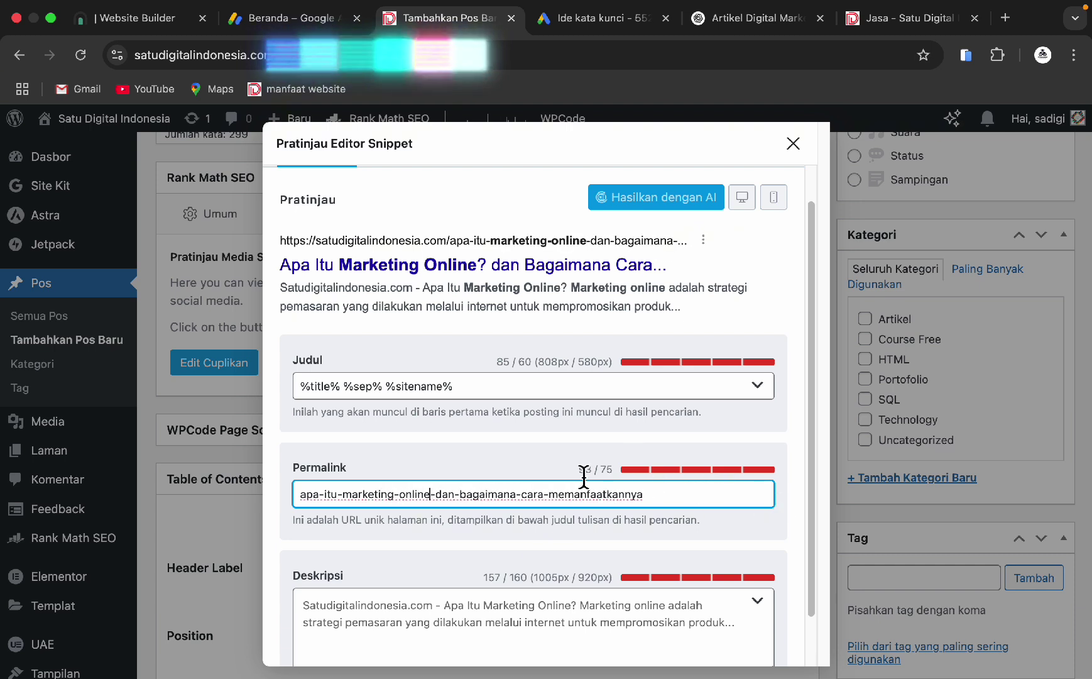
# - Shorten the permalink to "apa-itu-marketing-online" and close the snippet editor
pyautogui.moveTo(584, 476); pyautogui.dragTo(607, 478)
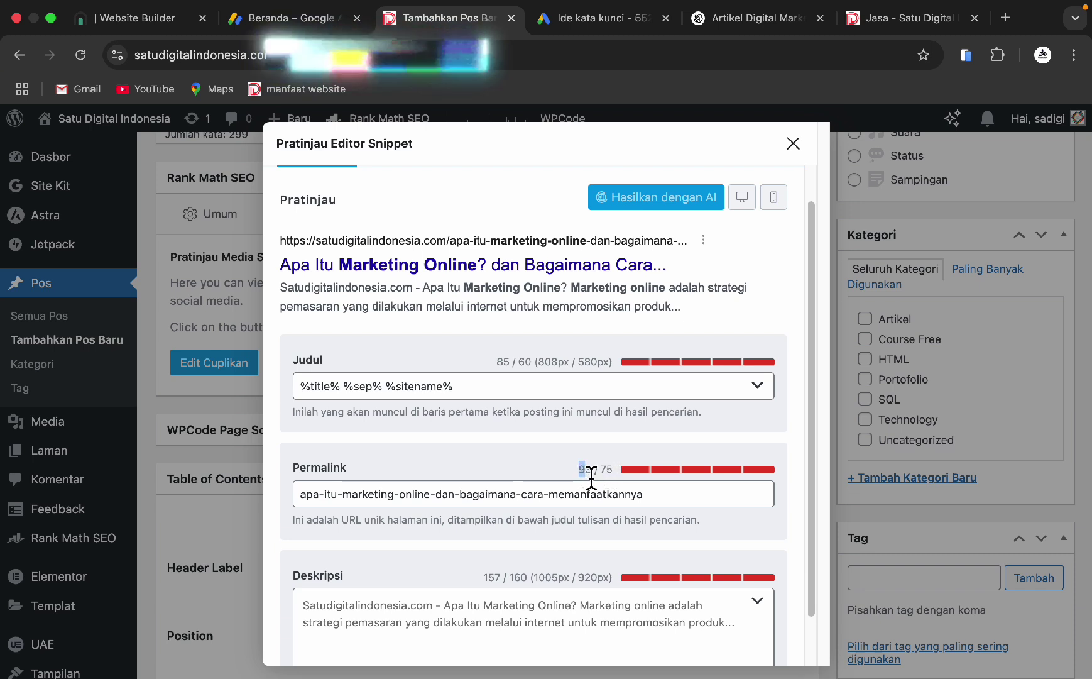
pyautogui.moveTo(655, 499); pyautogui.dragTo(472, 503)
pyautogui.press('BackSpace')
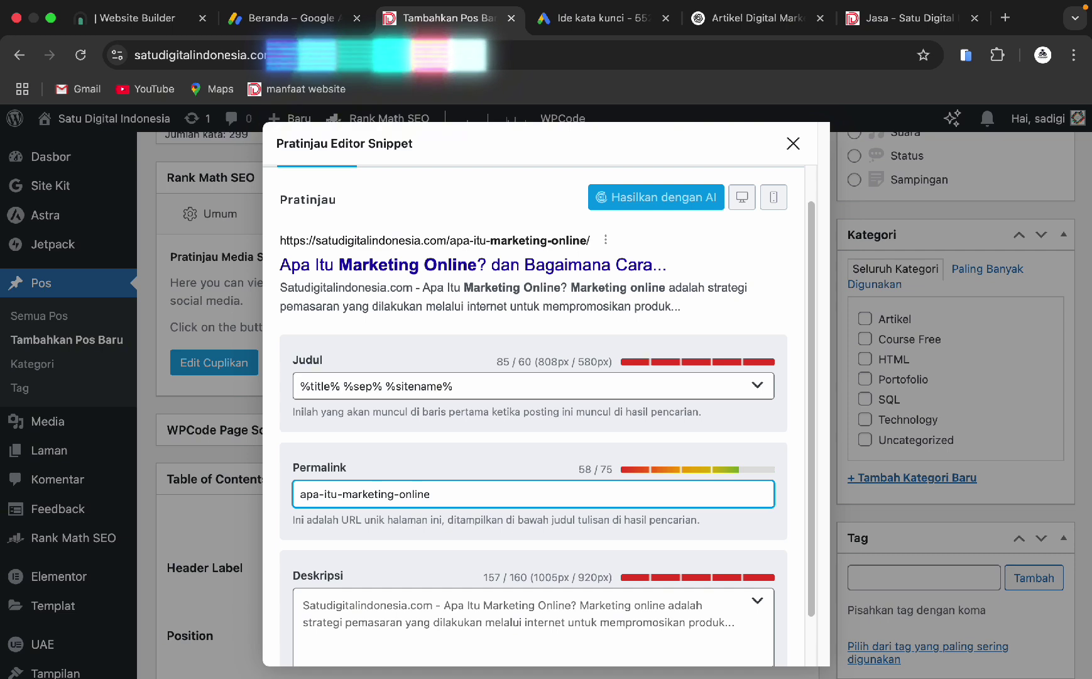
pyautogui.scroll(-2, 504, 478)
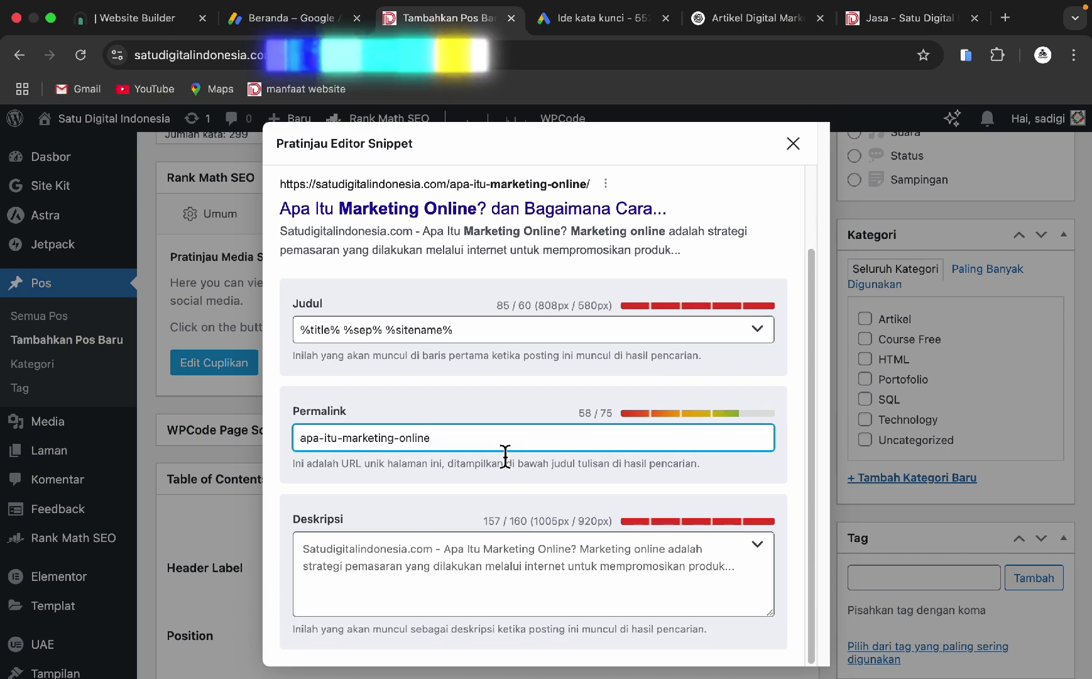
pyautogui.click(793, 144)
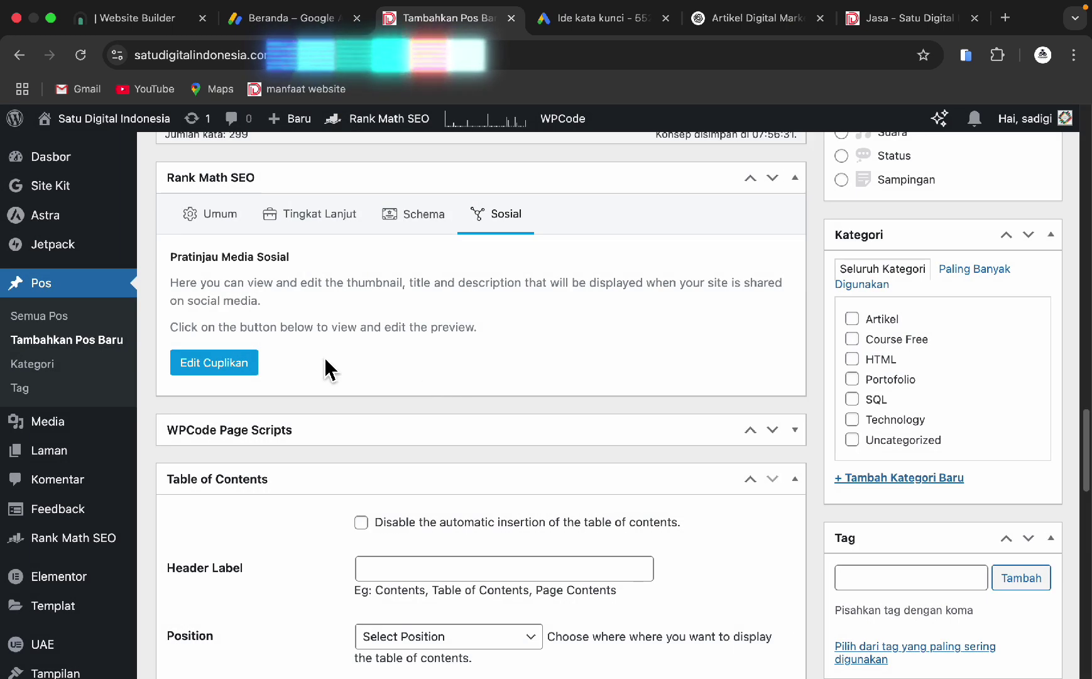
# - Recheck the Rank Math general settings: the basic SEO content-length check and the additional check for an image with focus-keyword alt text
pyautogui.click(221, 214)
pyautogui.scroll(-3, 323, 324)
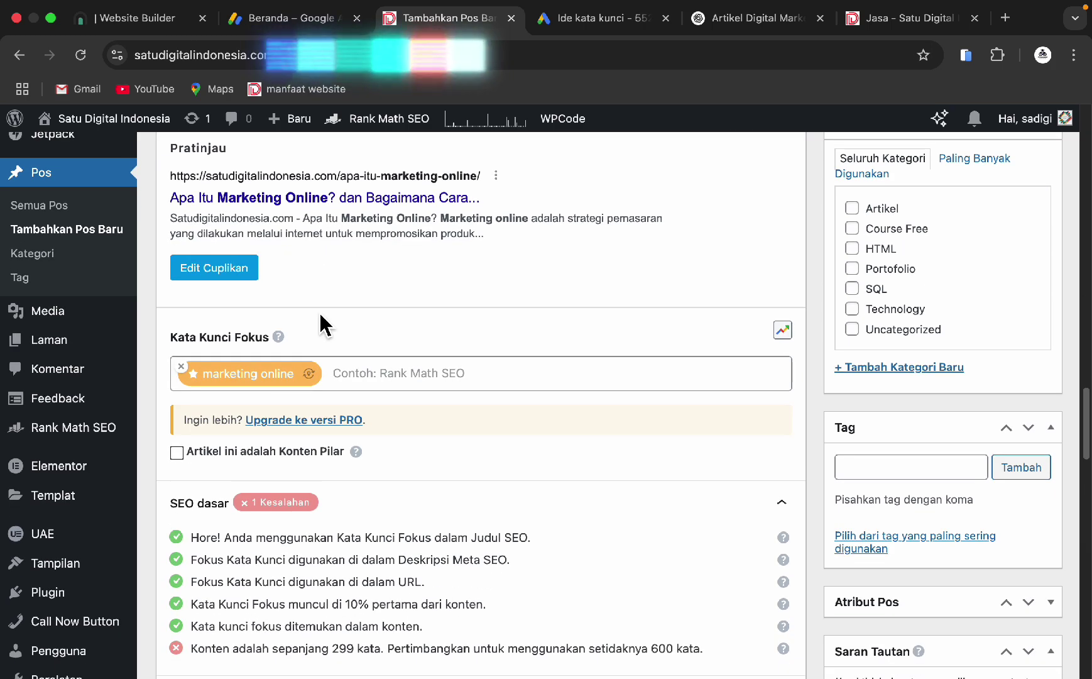
pyautogui.scroll(-3, 321, 318)
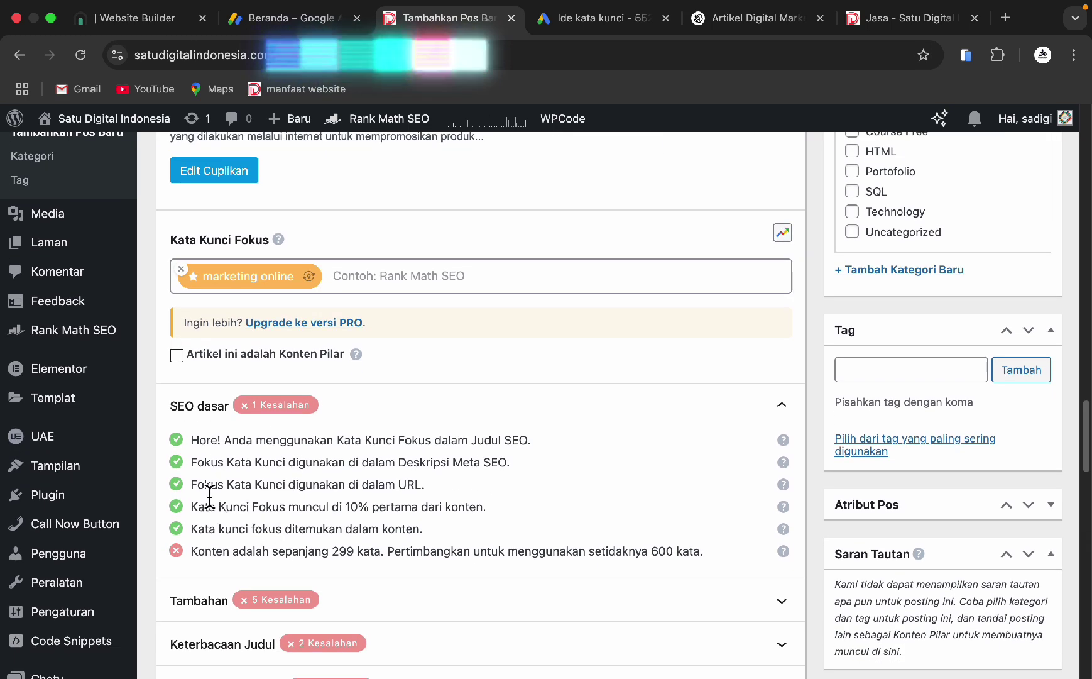
pyautogui.scroll(-5, 440, 433)
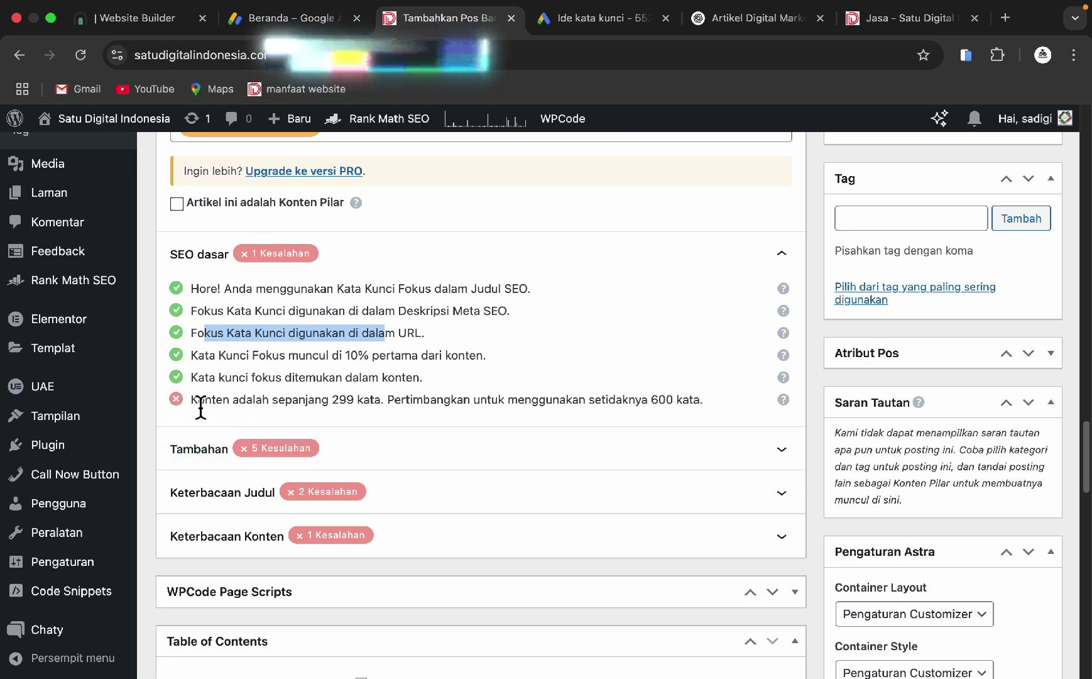
pyautogui.moveTo(198, 401); pyautogui.dragTo(261, 409)
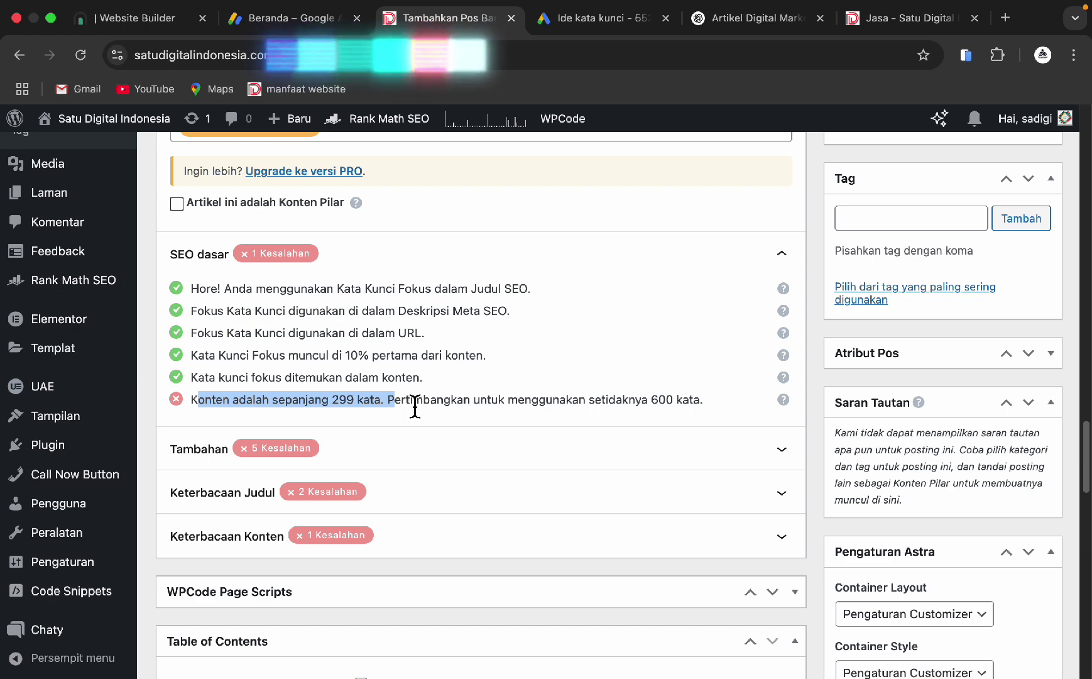
pyautogui.moveTo(403, 402); pyautogui.dragTo(635, 434)
pyautogui.click(681, 409)
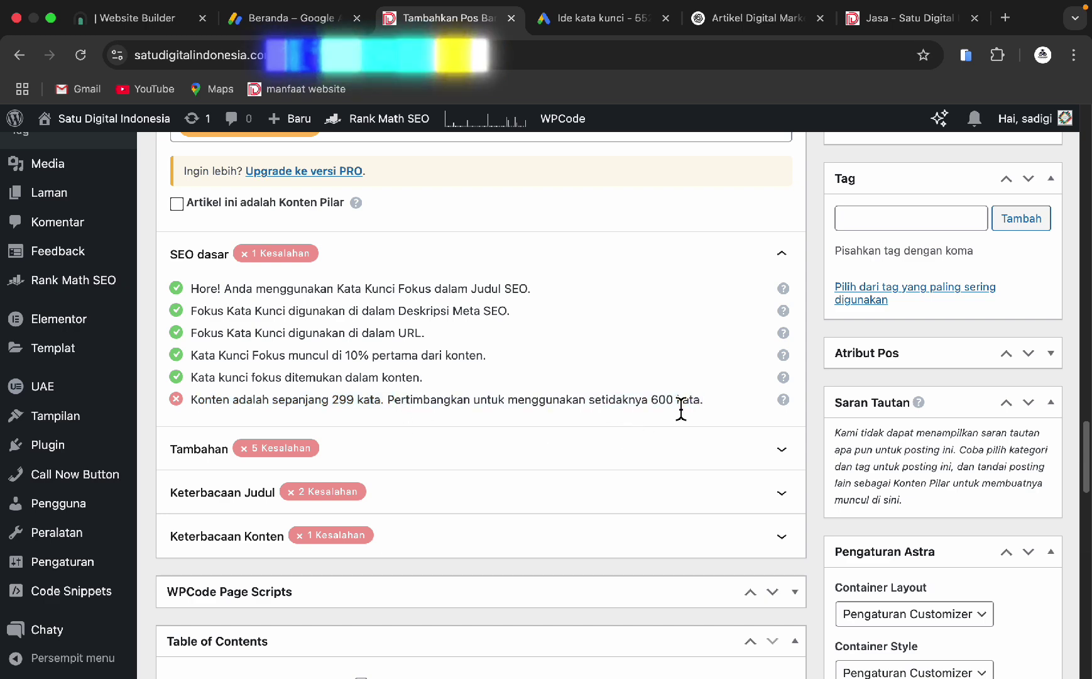
pyautogui.scroll(10, 478, 414)
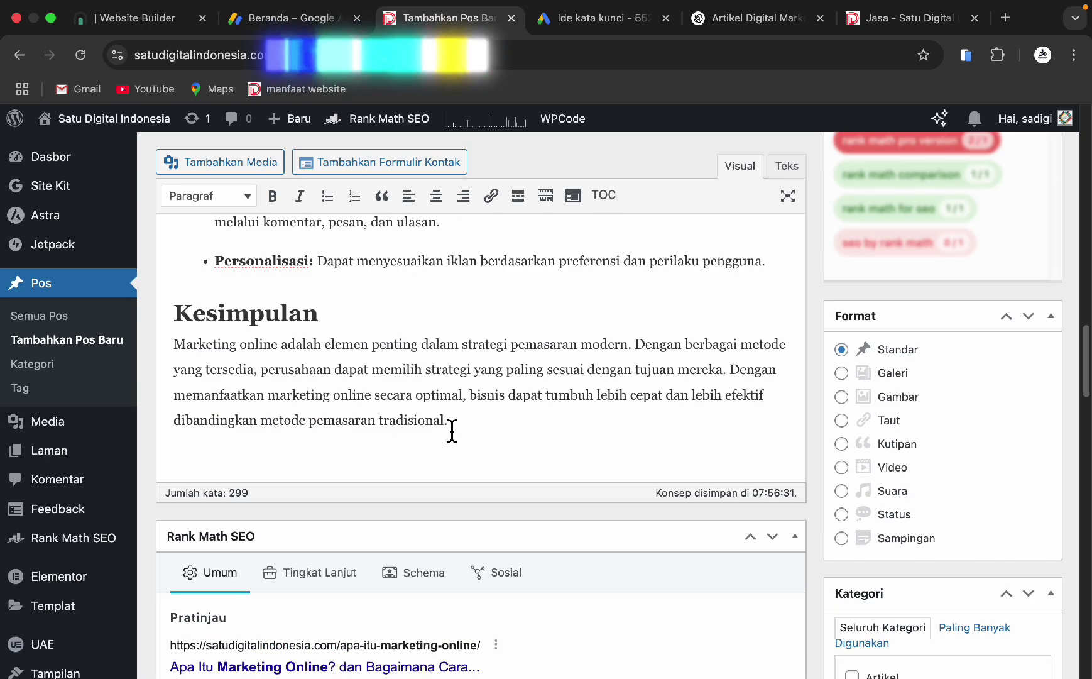
pyautogui.click(494, 420)
pyautogui.scroll(-1, 494, 420)
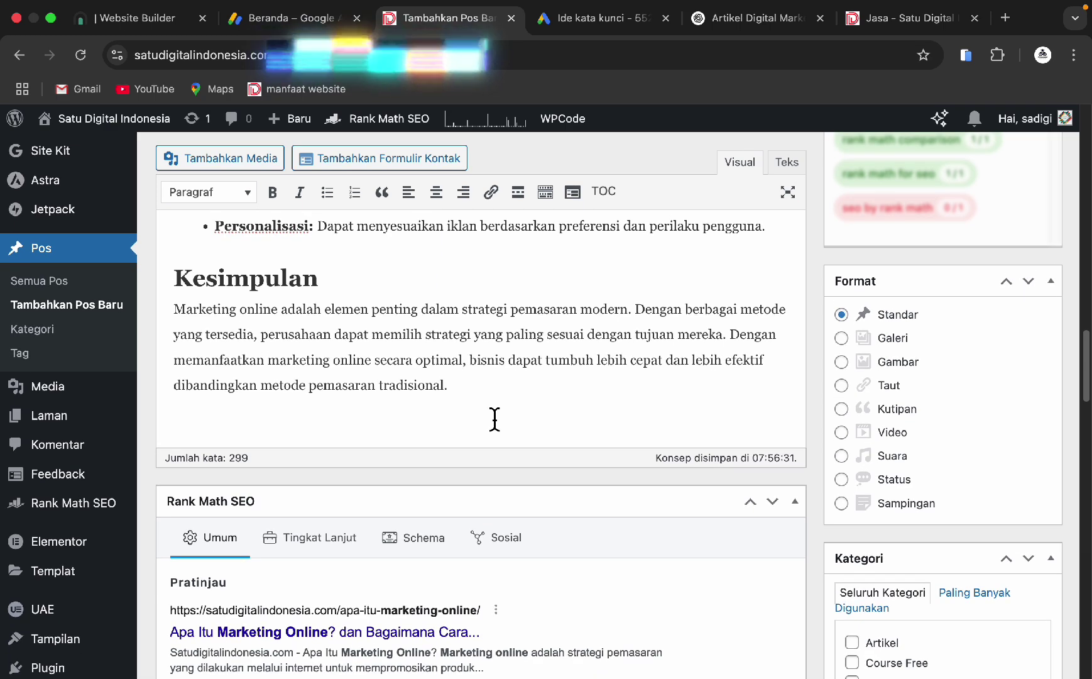
pyautogui.scroll(-10, 494, 420)
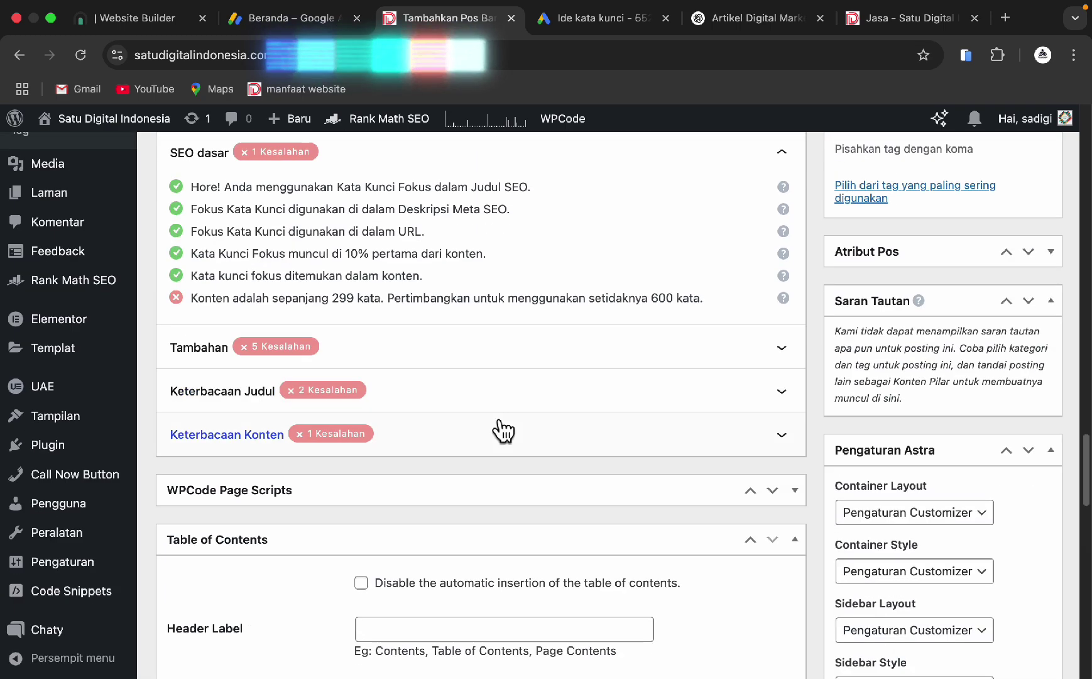
pyautogui.click(259, 361)
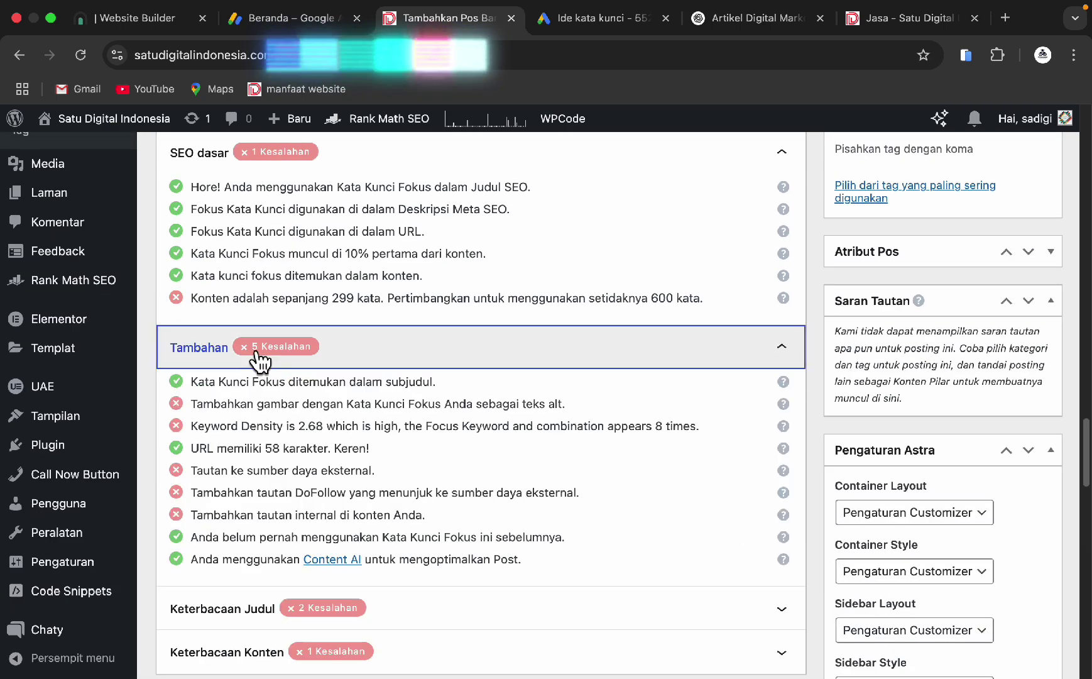
pyautogui.click(200, 411)
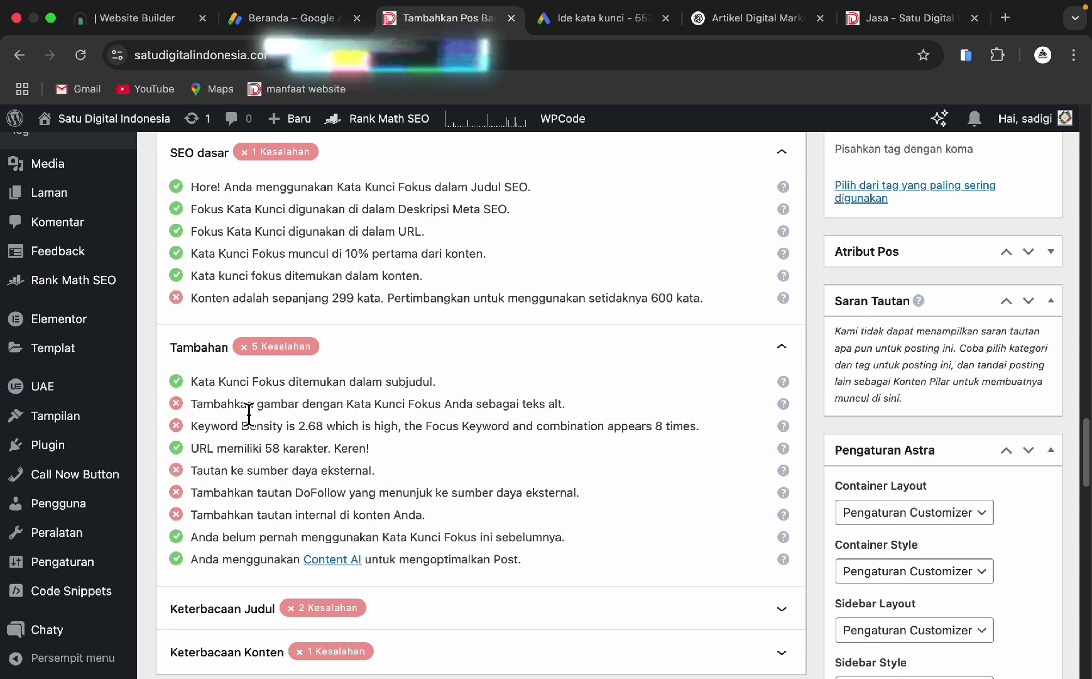
# - Start a new line at the "Jenis-Jenis Marketing Online" heading and open the file upload for adding media to the post
pyautogui.scroll(15, 249, 414)
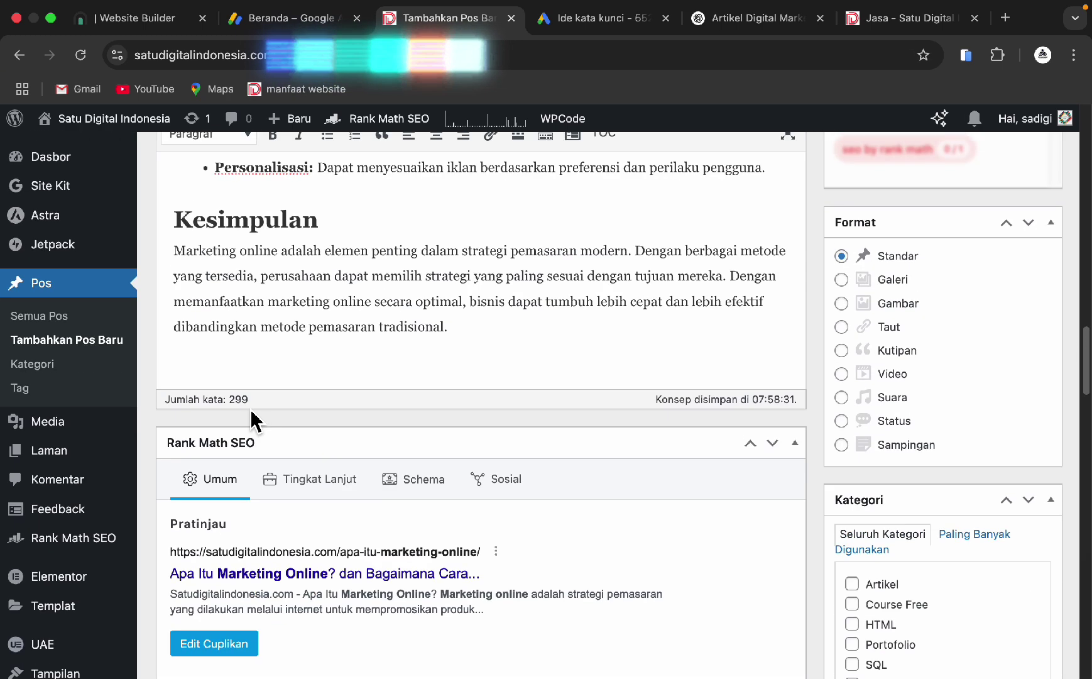
pyautogui.scroll(5, 251, 412)
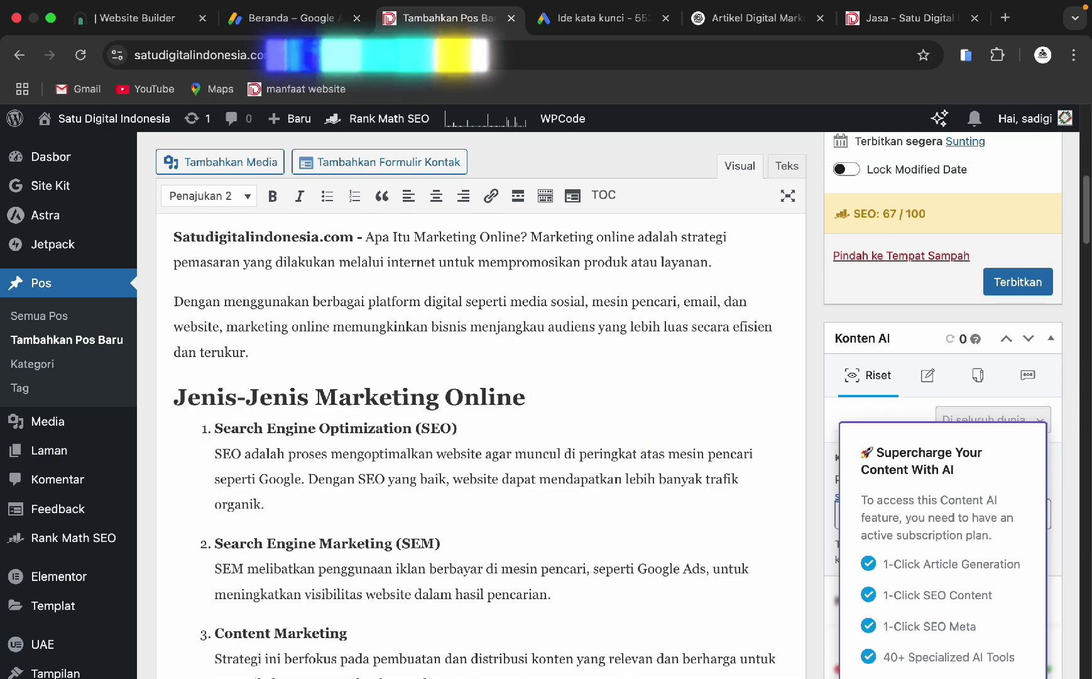
pyautogui.press('Return')
pyautogui.click(255, 162)
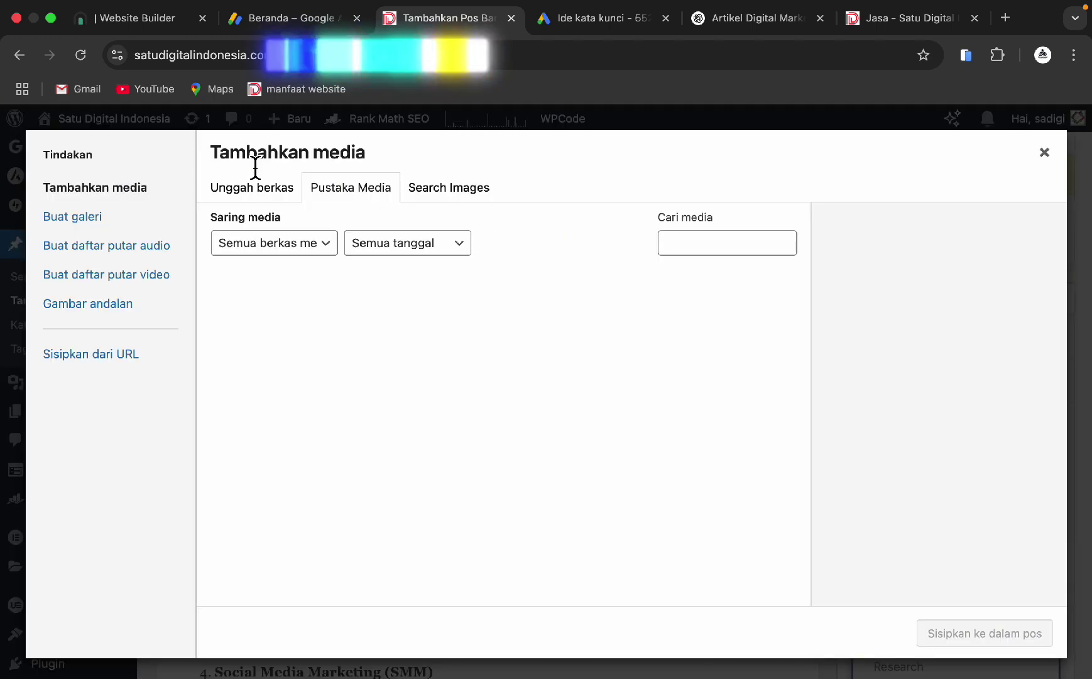
pyautogui.scroll(-1, 489, 446)
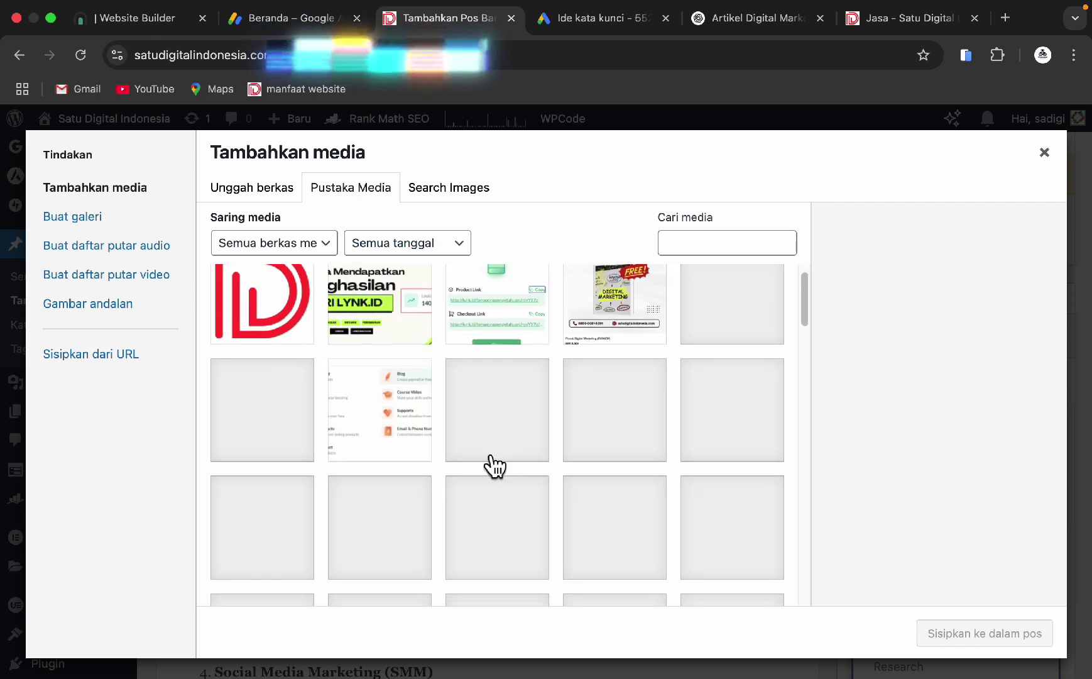
pyautogui.scroll(-1, 495, 463)
pyautogui.scroll(2, 495, 463)
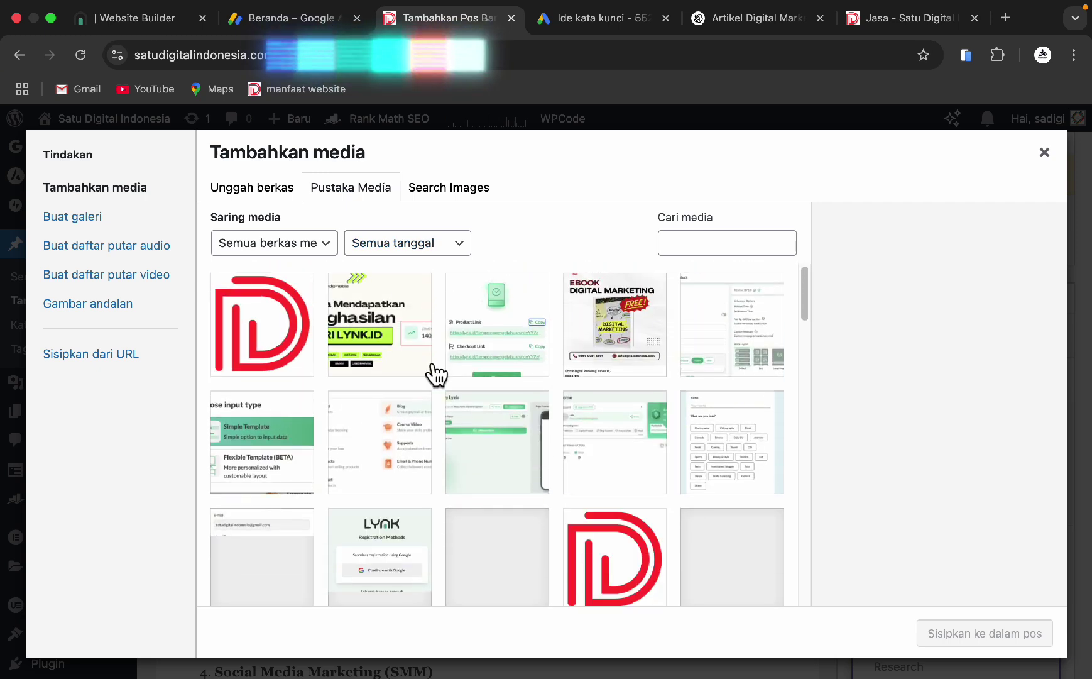
pyautogui.click(280, 206)
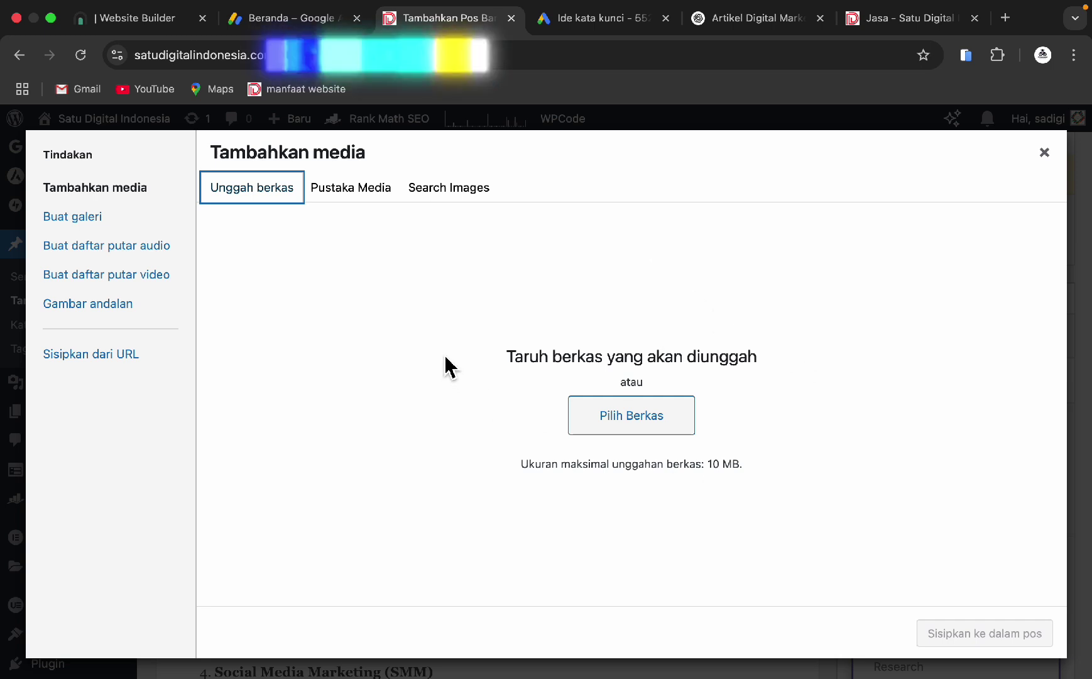
# - Open pexels.com in a new browser tab beside the post editor
pyautogui.rightClick(470, 24)
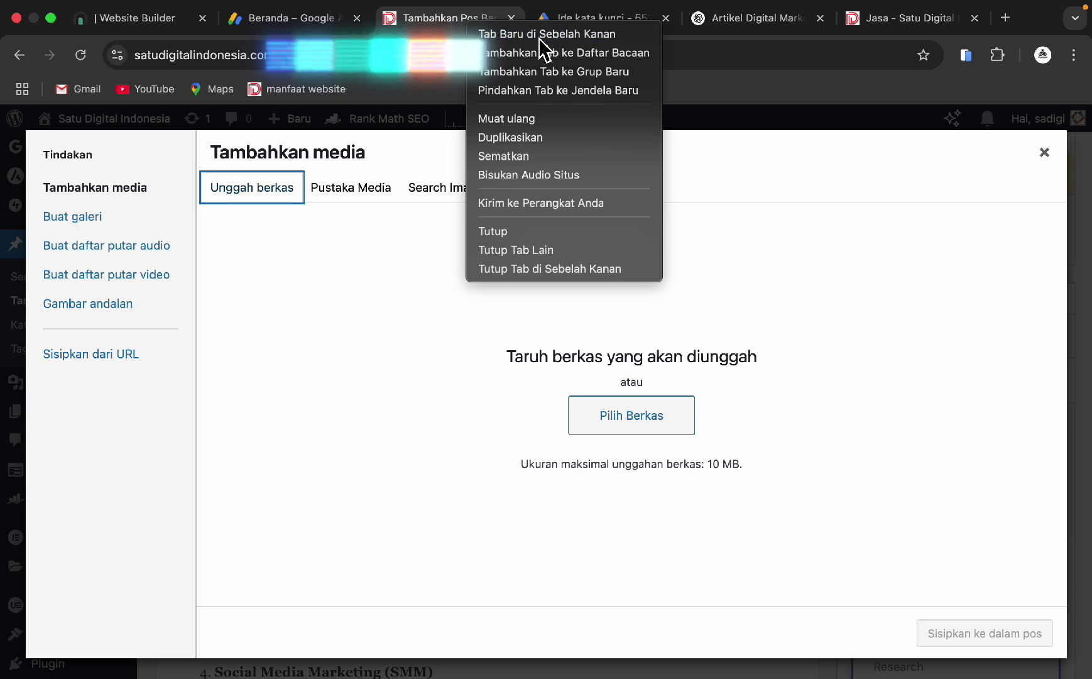
pyautogui.click(542, 37)
pyautogui.click(495, 57)
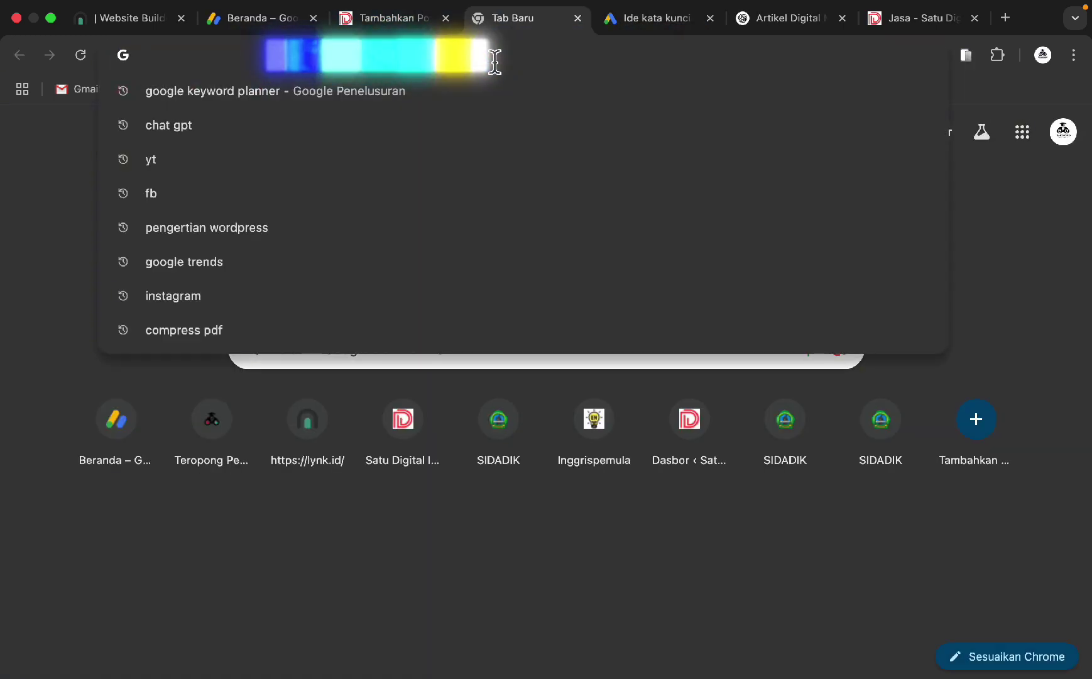
pyautogui.write('pexels')
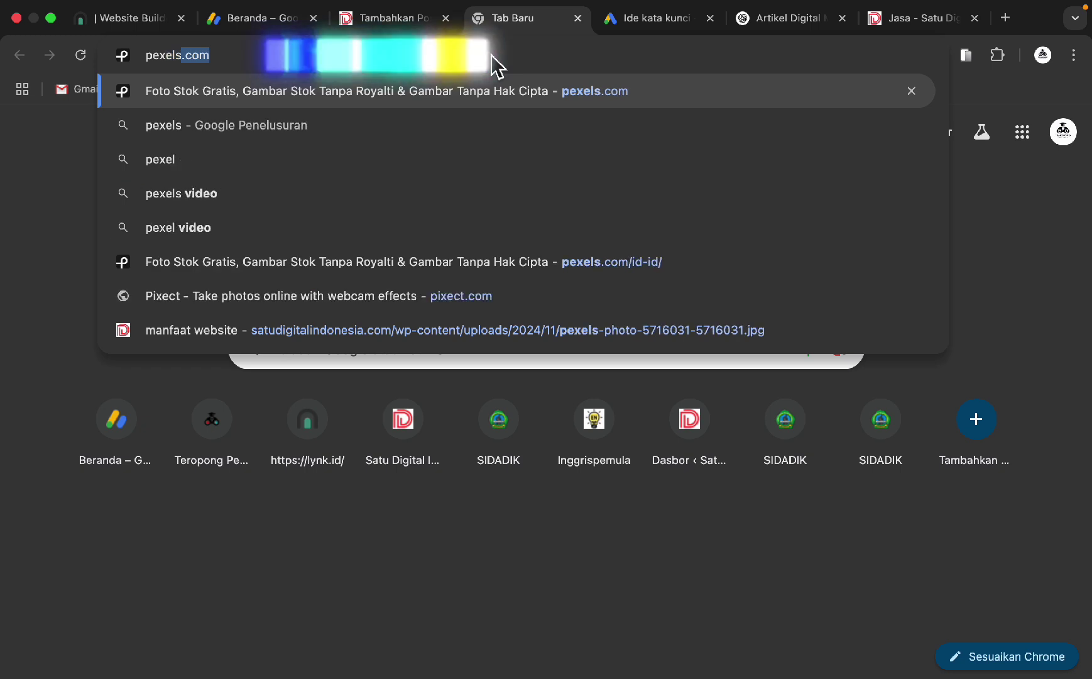
pyautogui.write('.co')
pyautogui.press('Return')
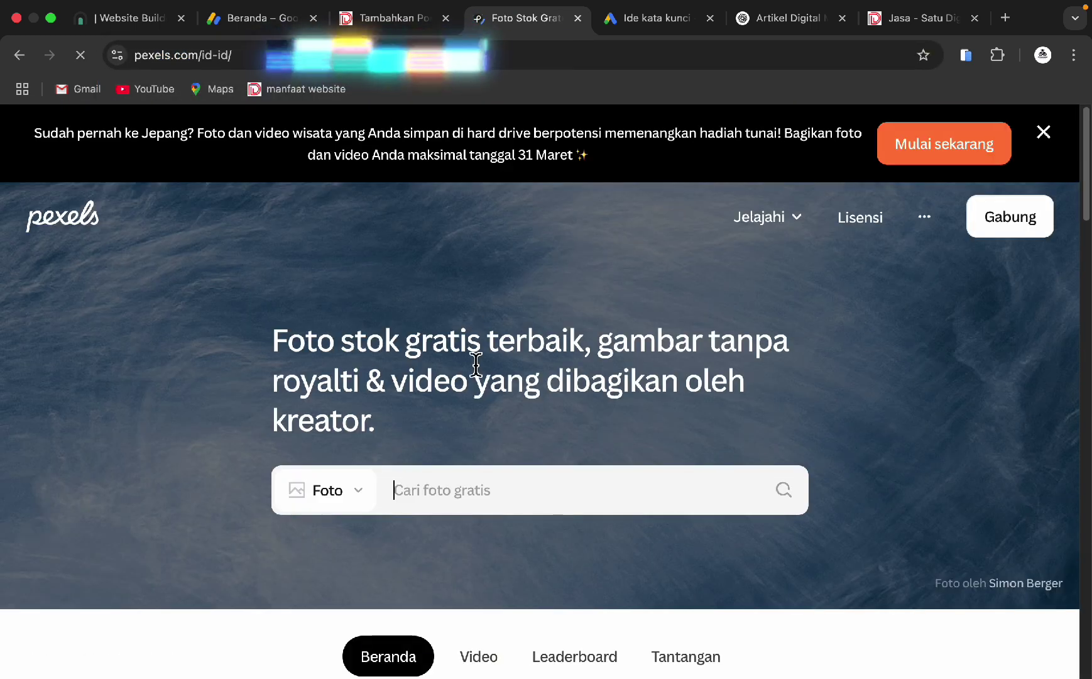
# - Search Pexels photos for "marketing" and open the picture of letter tiles spelling SEO on brown wood
pyautogui.click(474, 484)
pyautogui.write('marketing')
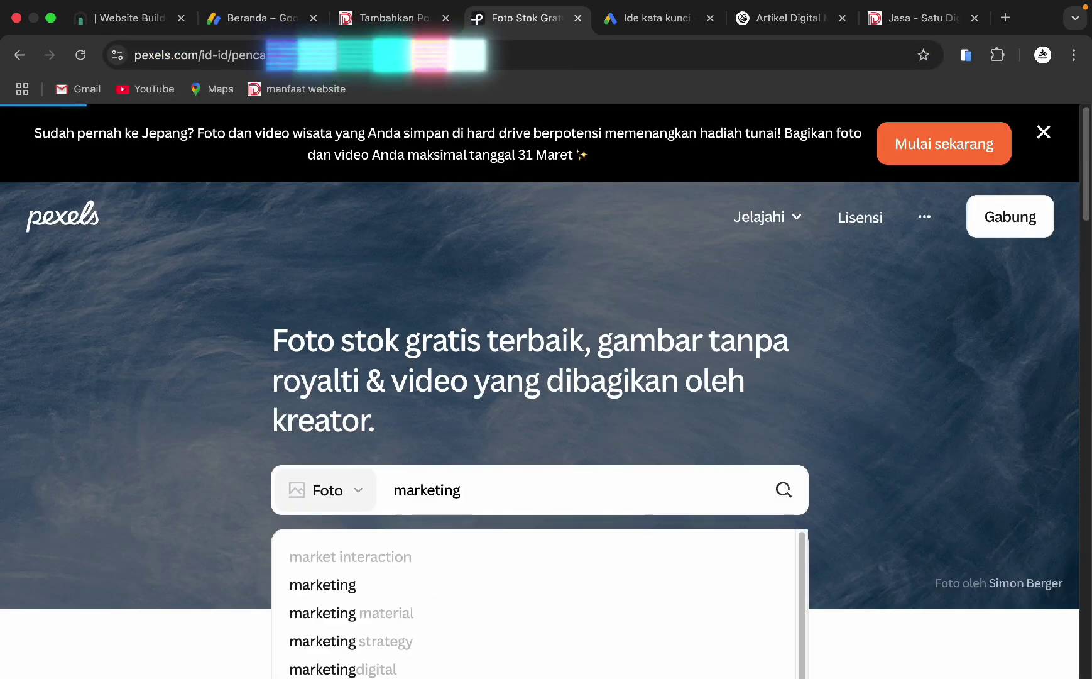
pyautogui.press('Return')
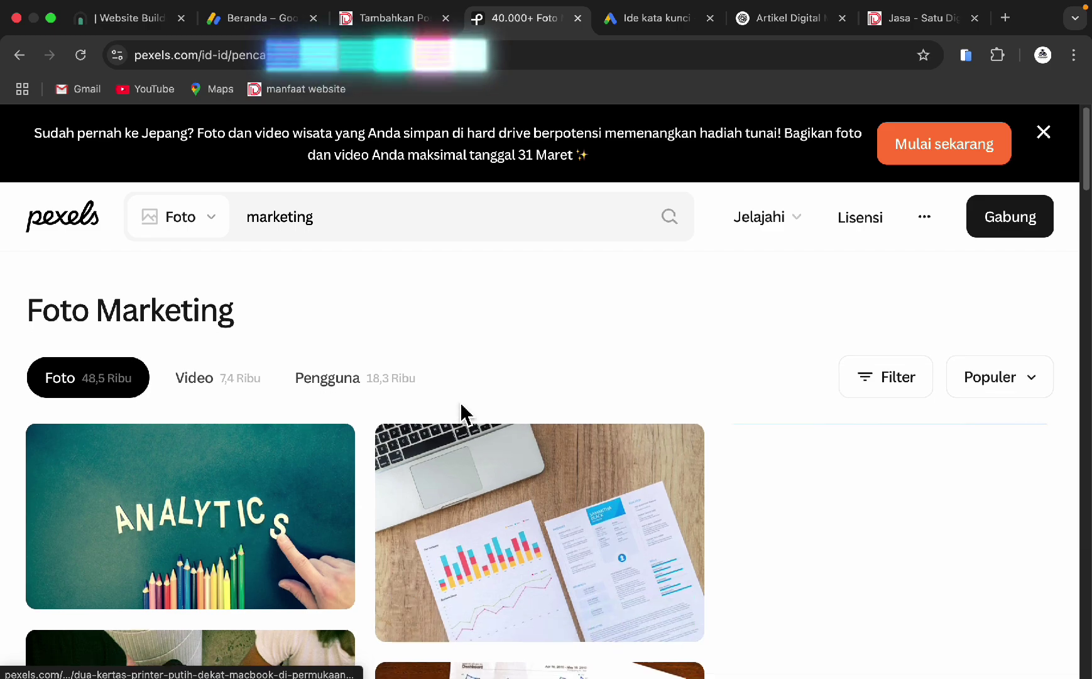
pyautogui.scroll(-3, 465, 415)
pyautogui.scroll(-3, 481, 386)
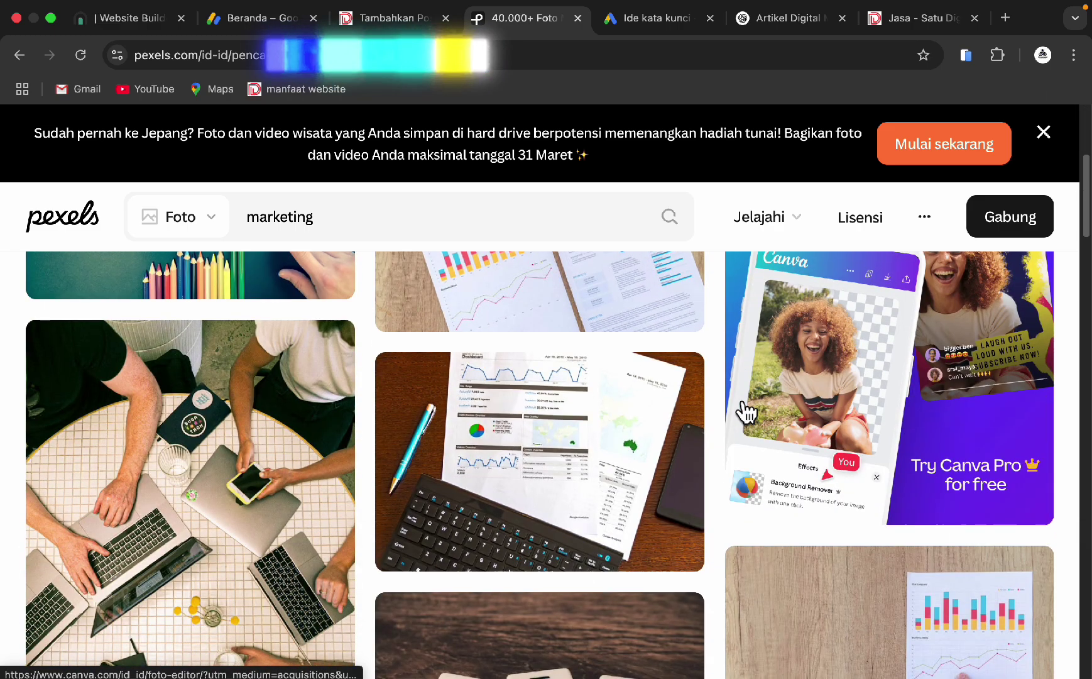
pyautogui.scroll(-2, 472, 394)
pyautogui.scroll(-6, 476, 394)
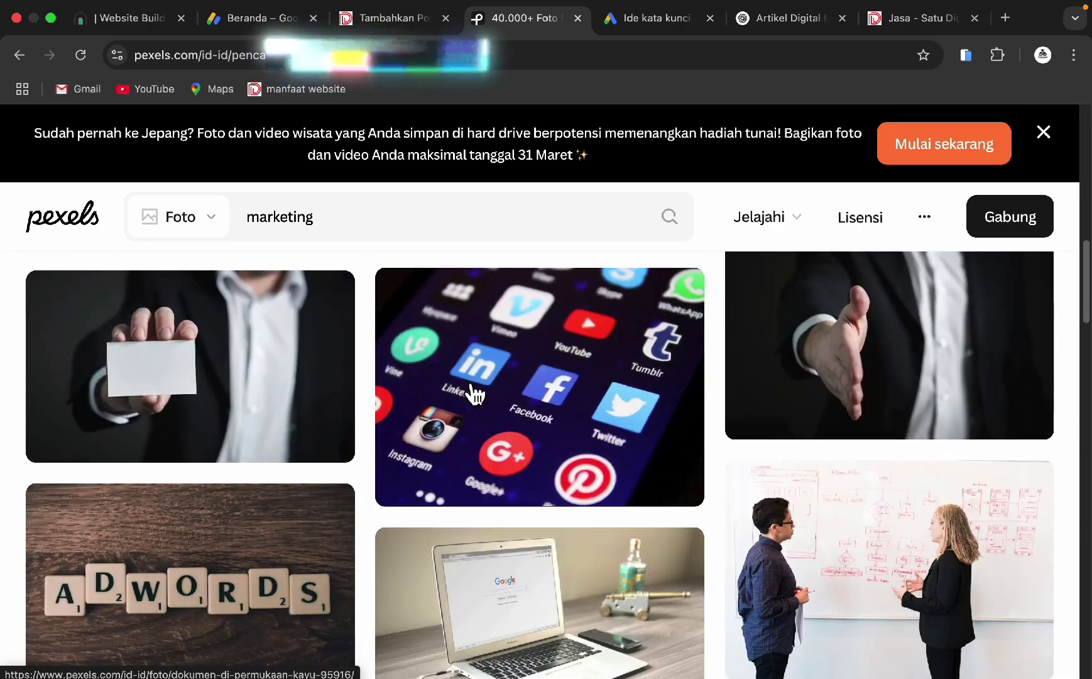
pyautogui.scroll(3, 475, 390)
pyautogui.click(556, 335)
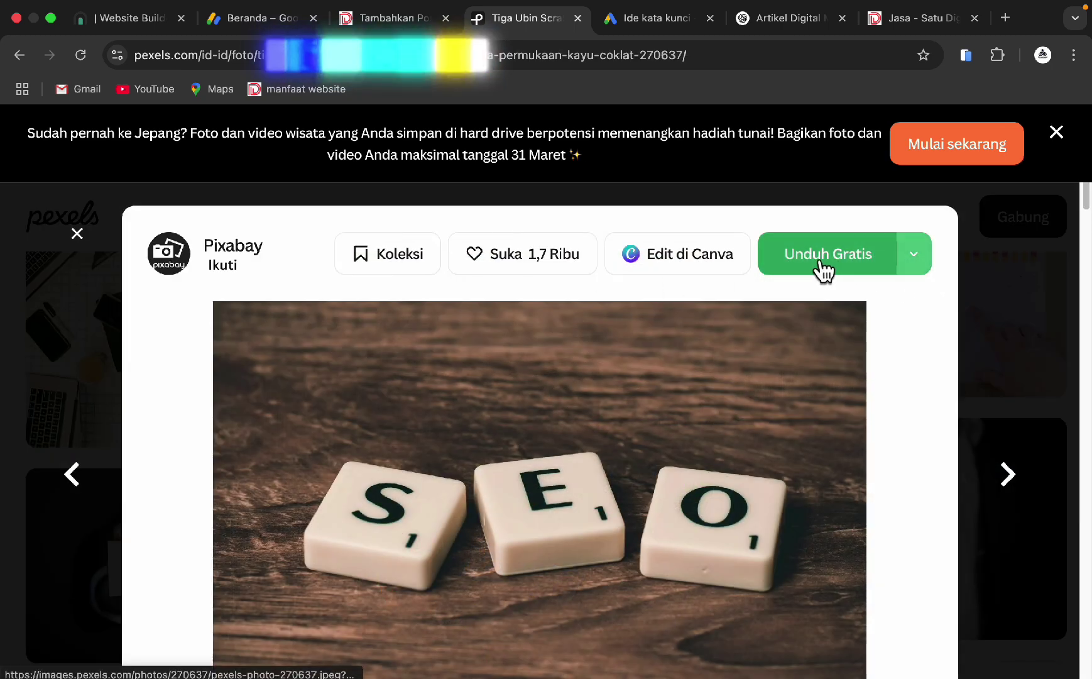
# - Download the SEO tiles photo in the Kecil 640x425 size
pyautogui.click(914, 254)
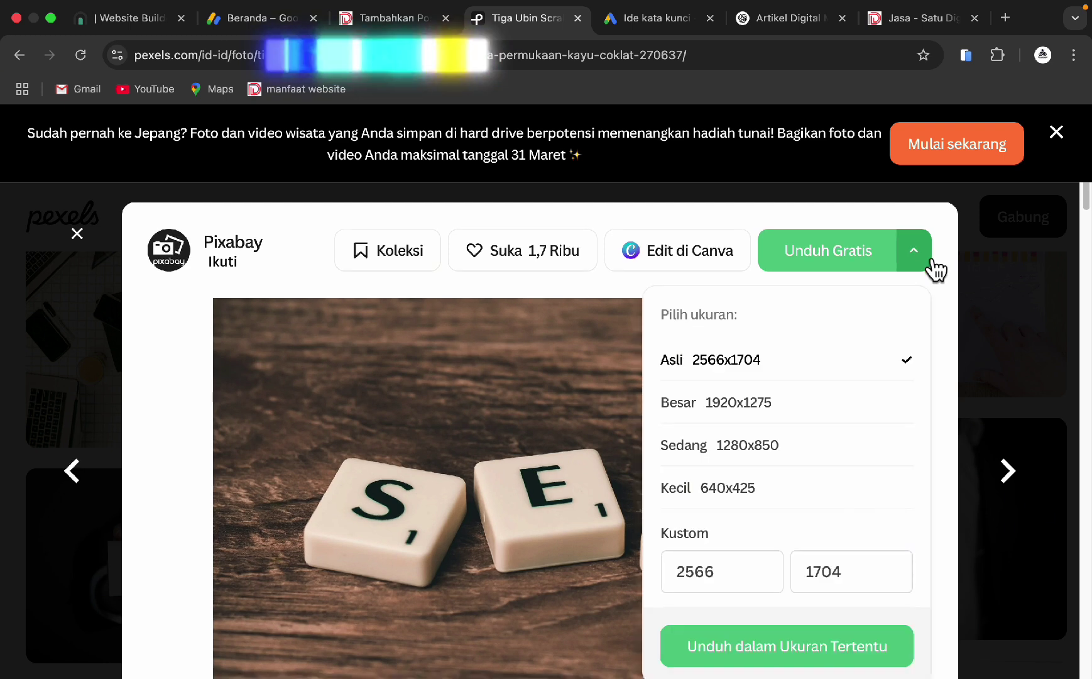
pyautogui.click(745, 491)
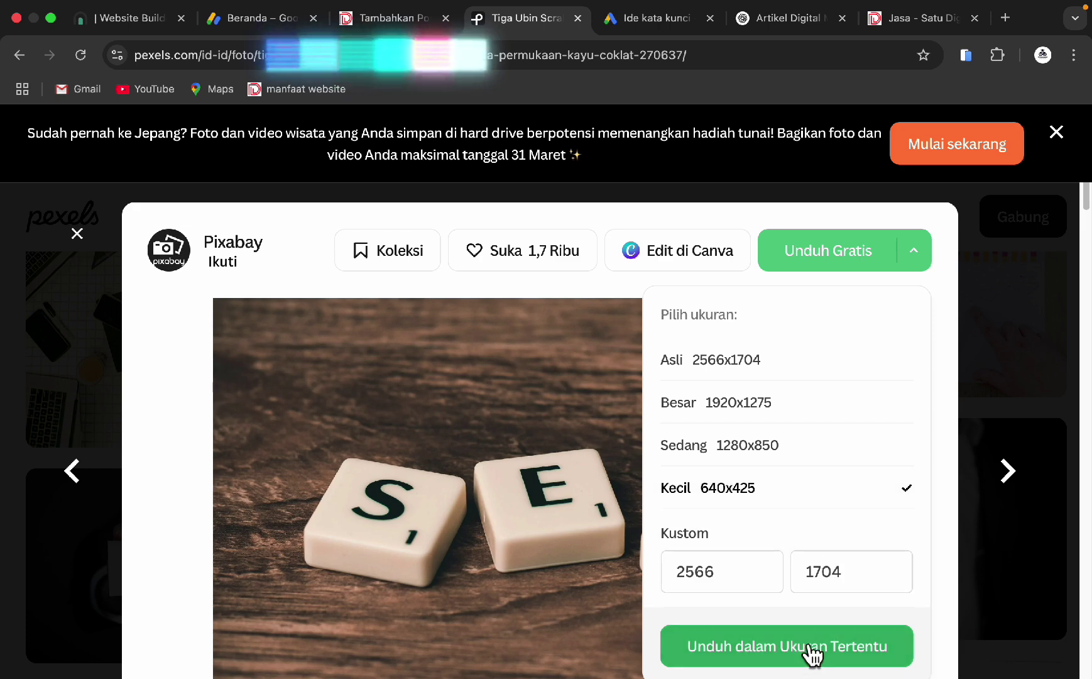
pyautogui.click(756, 660)
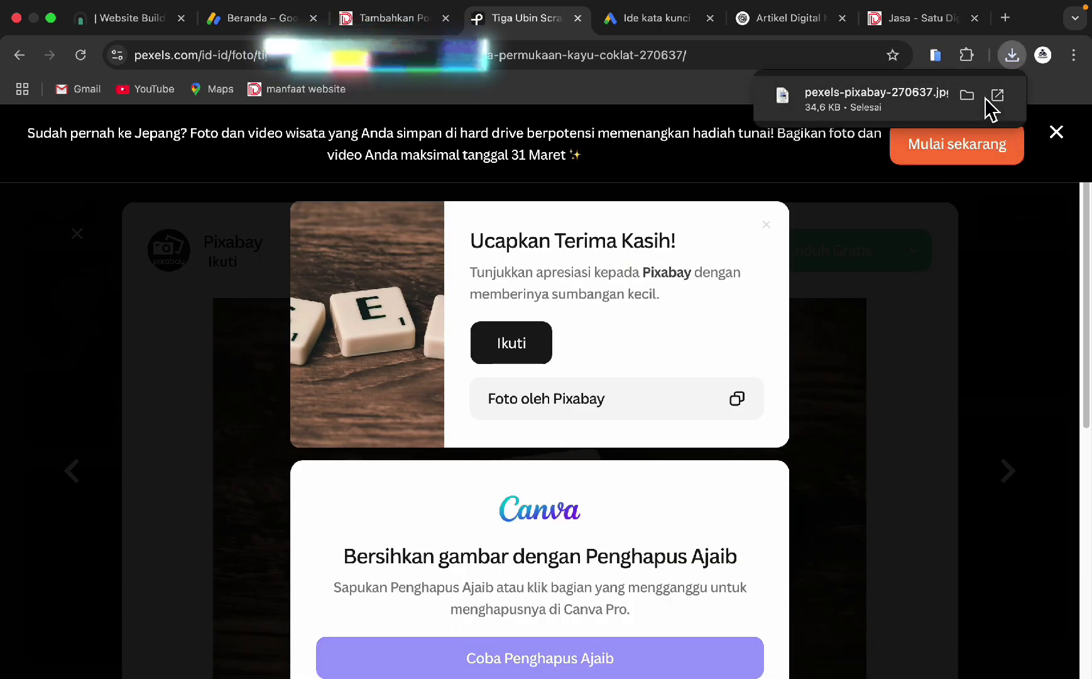
# - Return to the post's media upload and upload pexels-pixabay-270637.jpg from the Unduhan folder
pyautogui.click(381, 23)
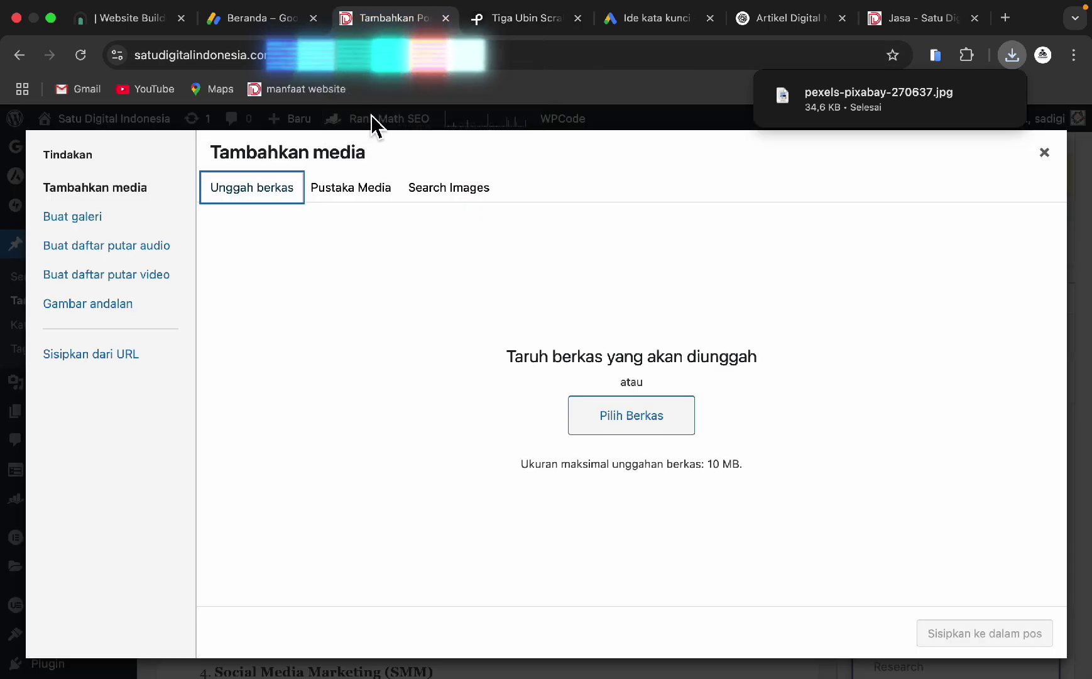
pyautogui.click(625, 420)
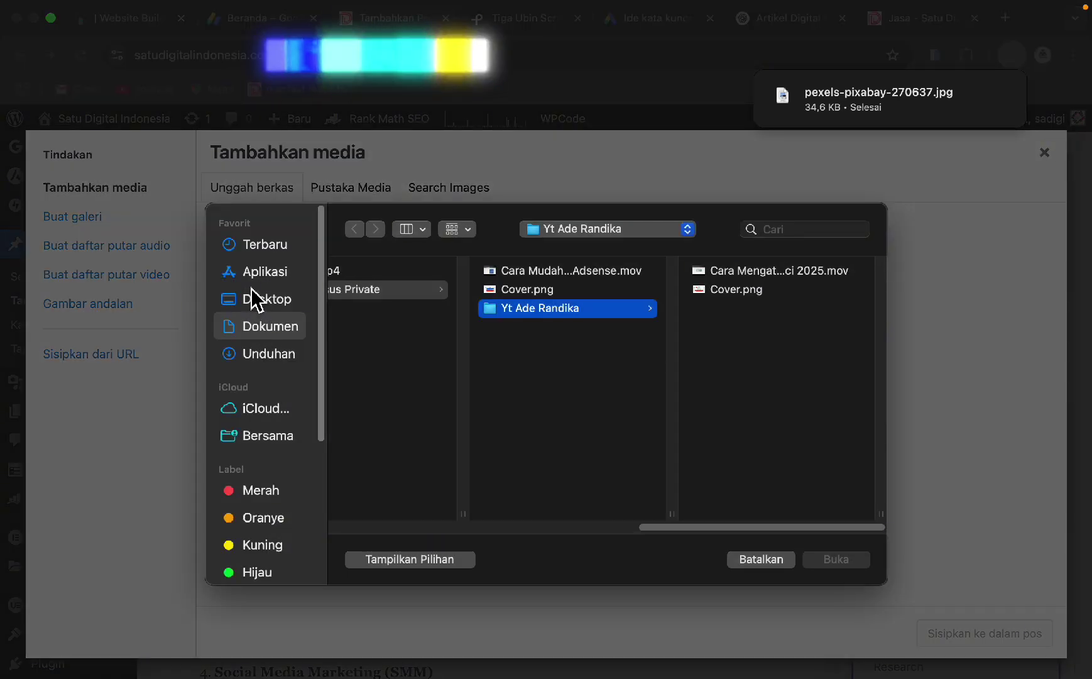
pyautogui.click(259, 357)
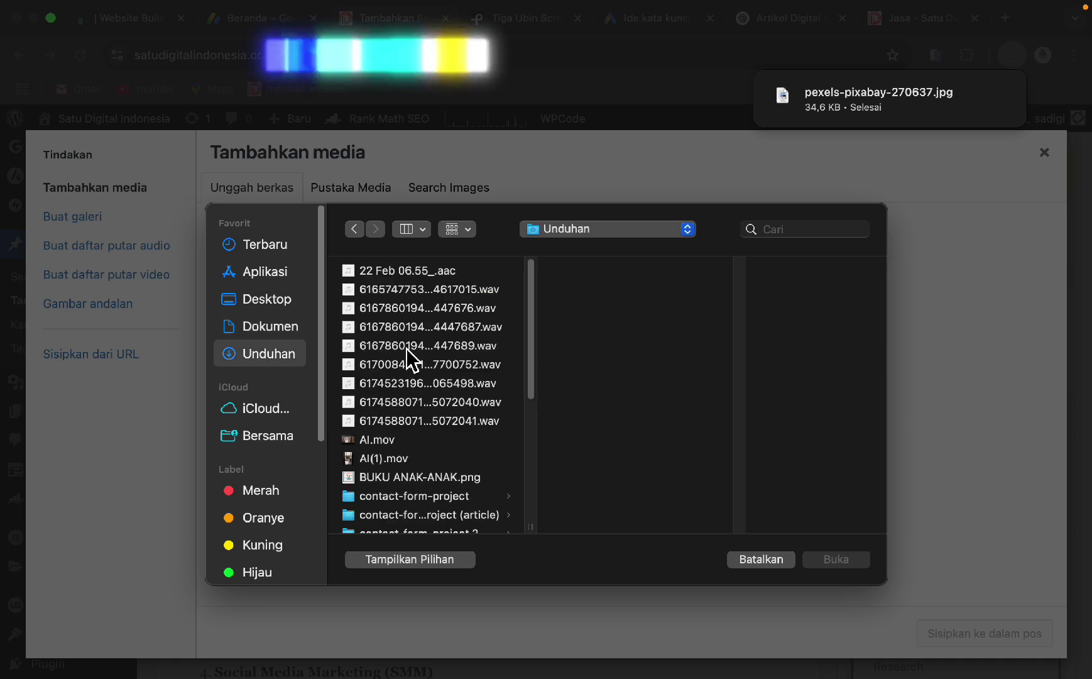
pyautogui.scroll(-5, 408, 357)
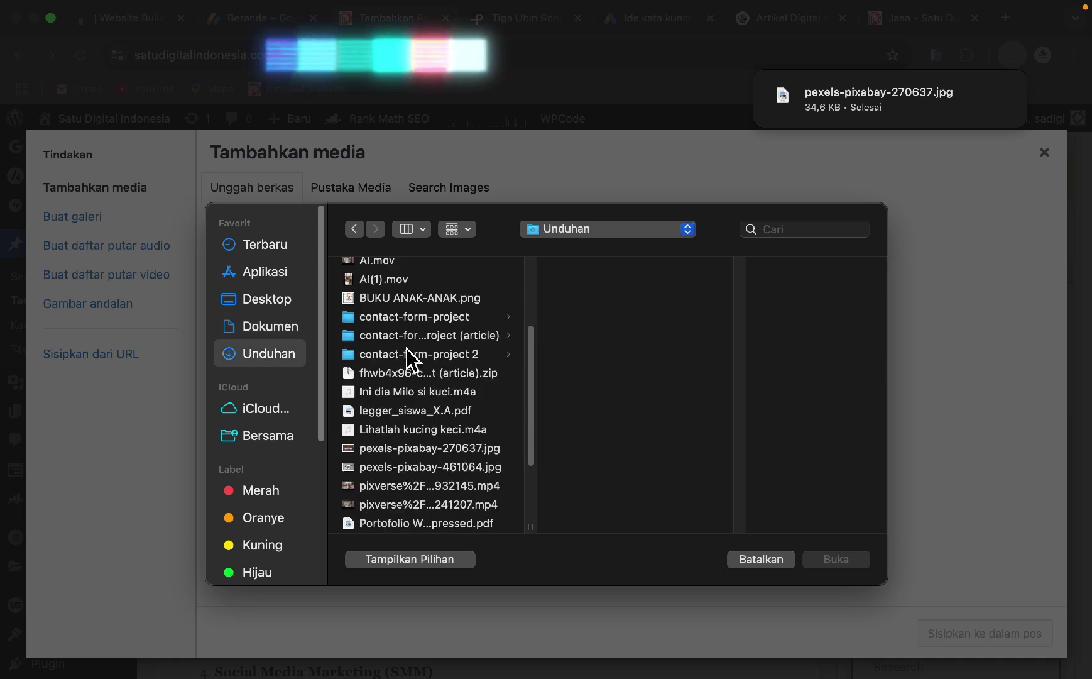
pyautogui.click(401, 467)
pyautogui.click(407, 450)
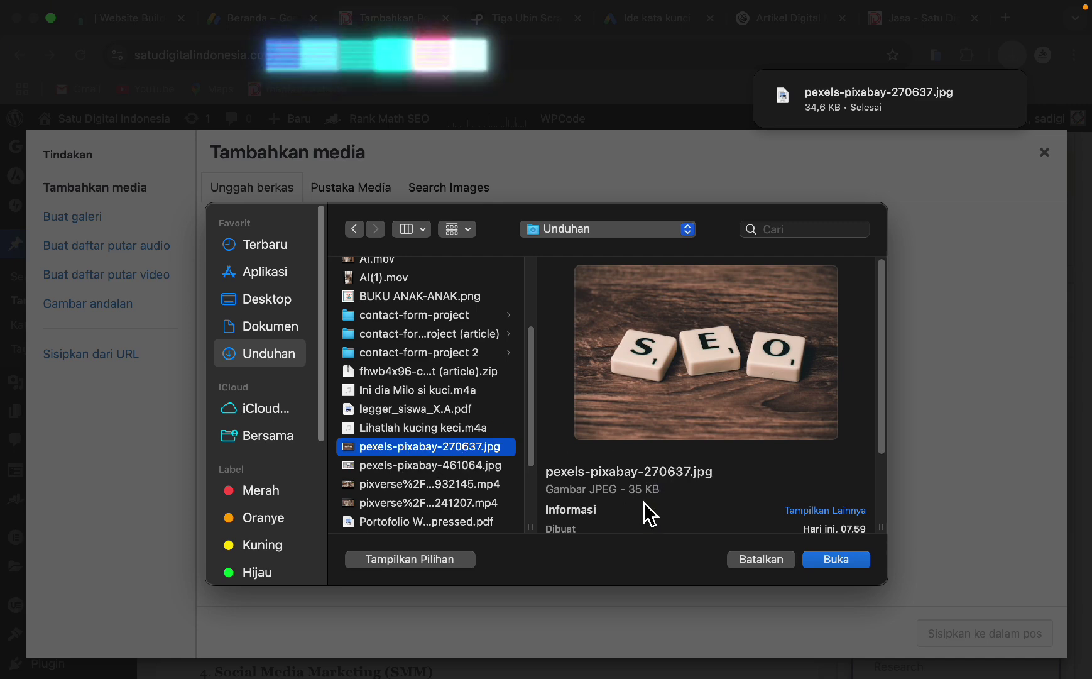
pyautogui.click(841, 561)
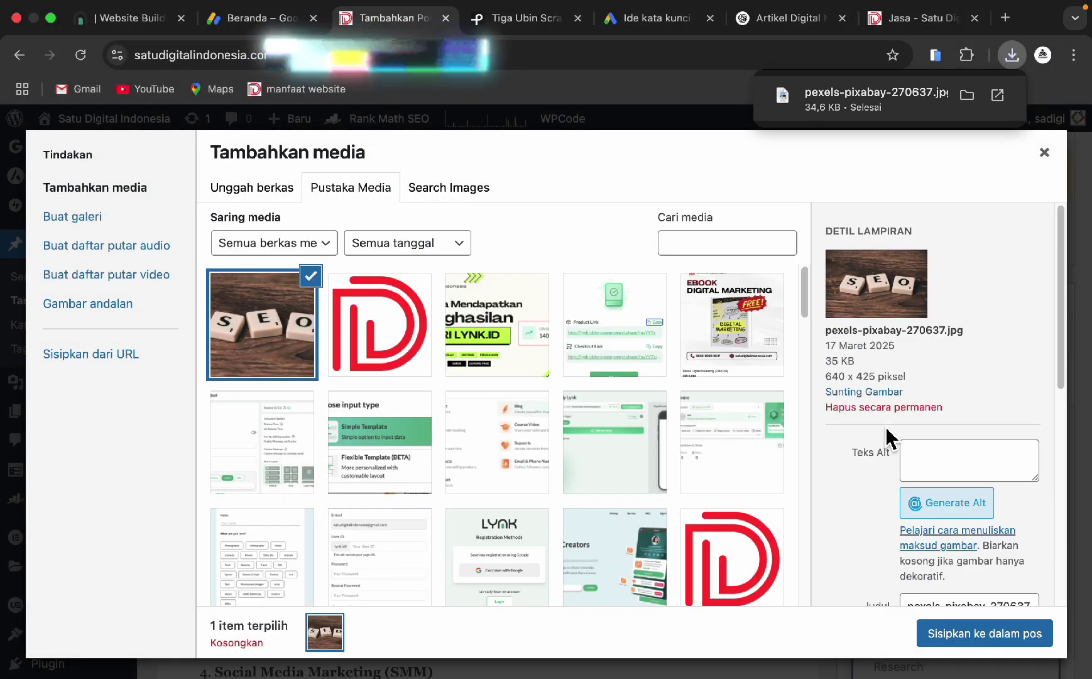
# - Give the SEO tiles image the alt text "marketing online" and insert it into the post
pyautogui.click(908, 448)
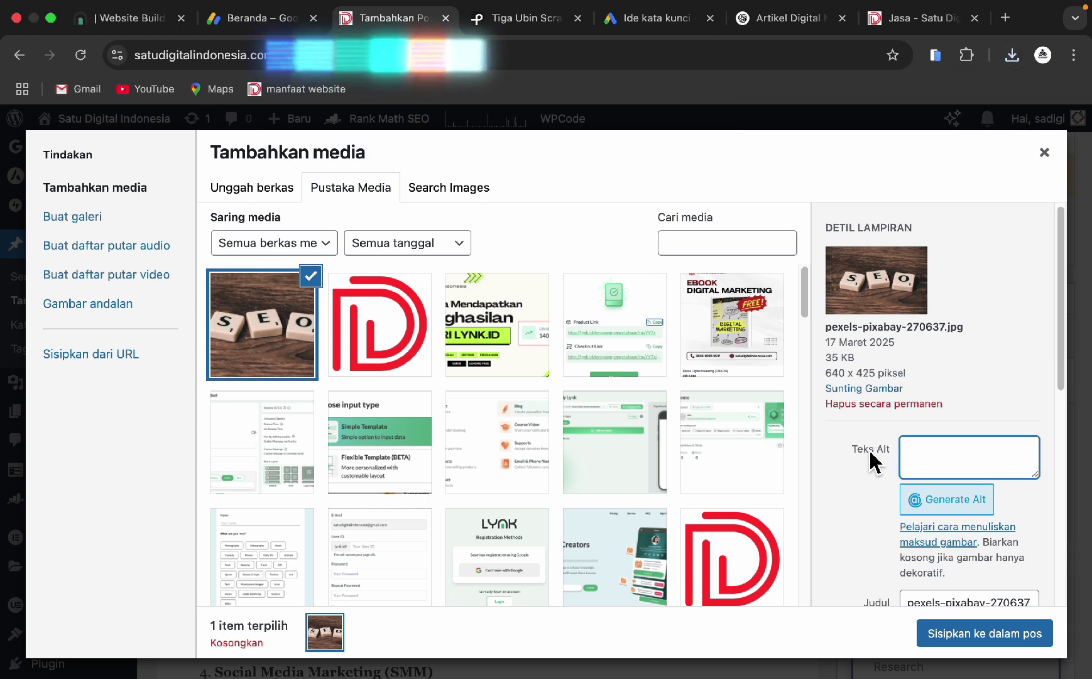
pyautogui.moveTo(858, 450); pyautogui.dragTo(874, 453)
pyautogui.click(910, 454)
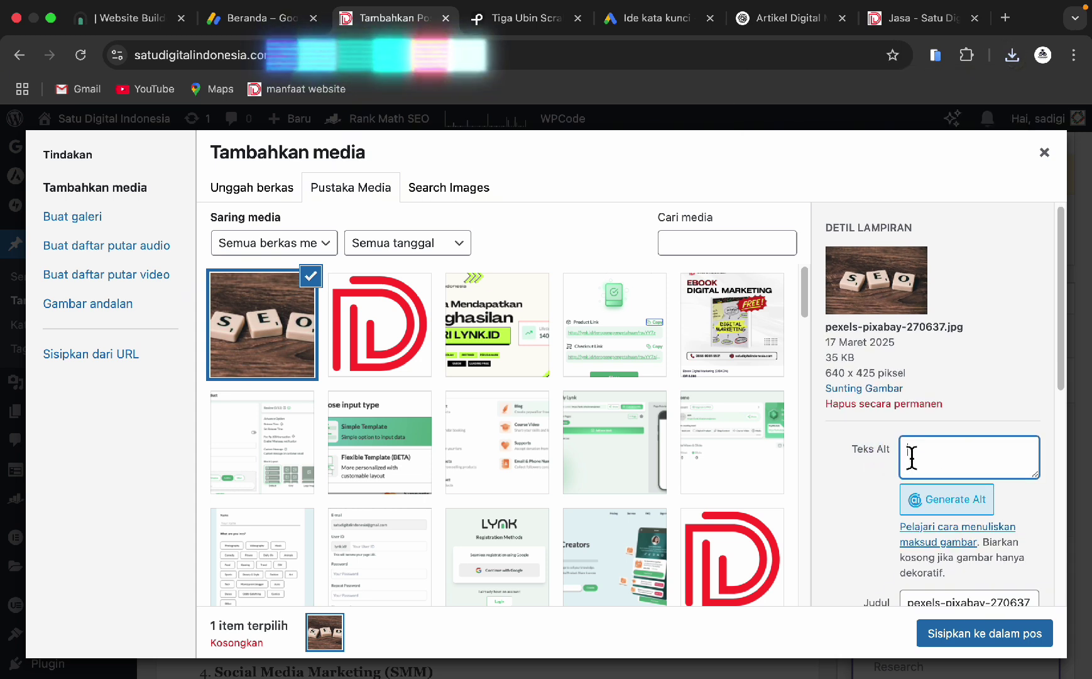
pyautogui.write('marketing online')
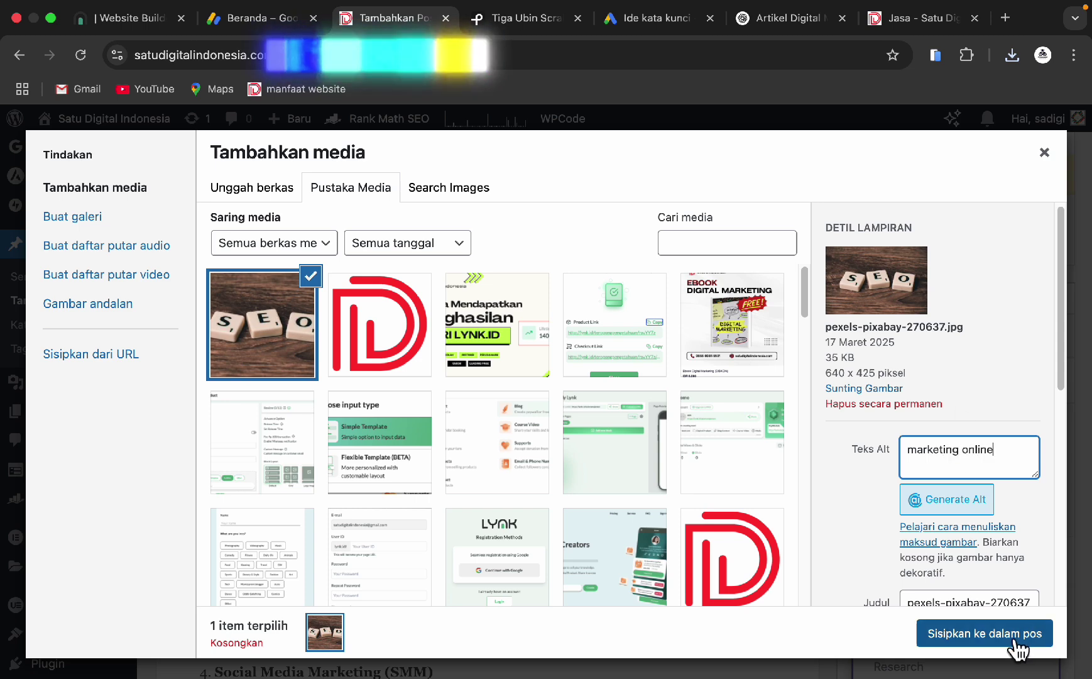
pyautogui.click(1014, 638)
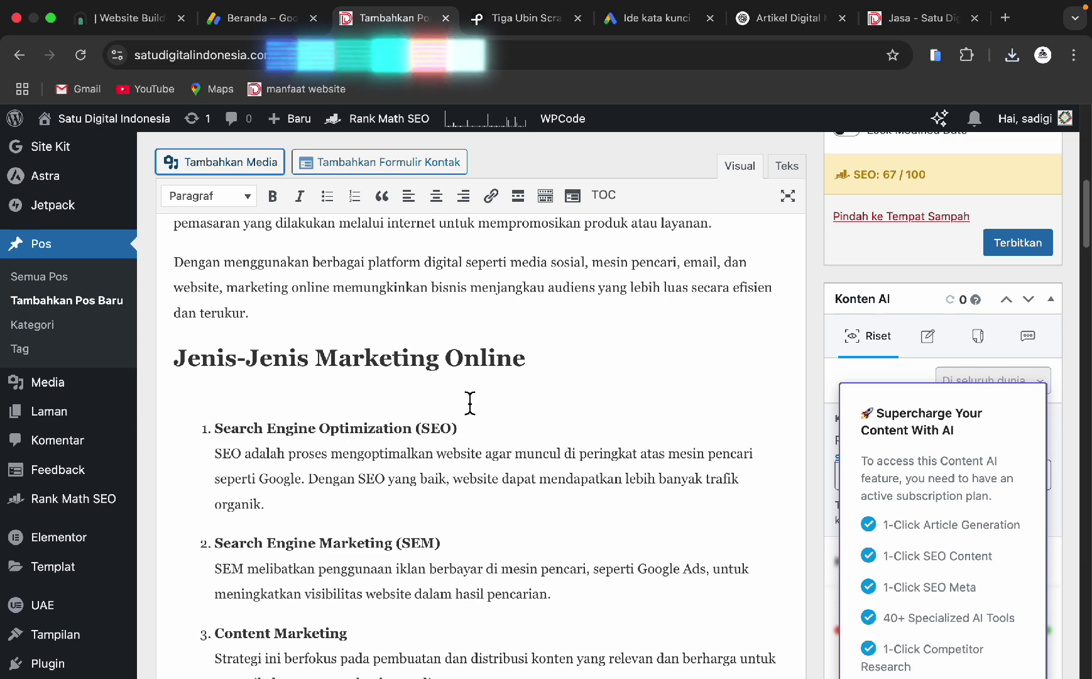
# - Center-align the SEO tiles image under the "Jenis-Jenis Marketing Online" heading
pyautogui.click(441, 454)
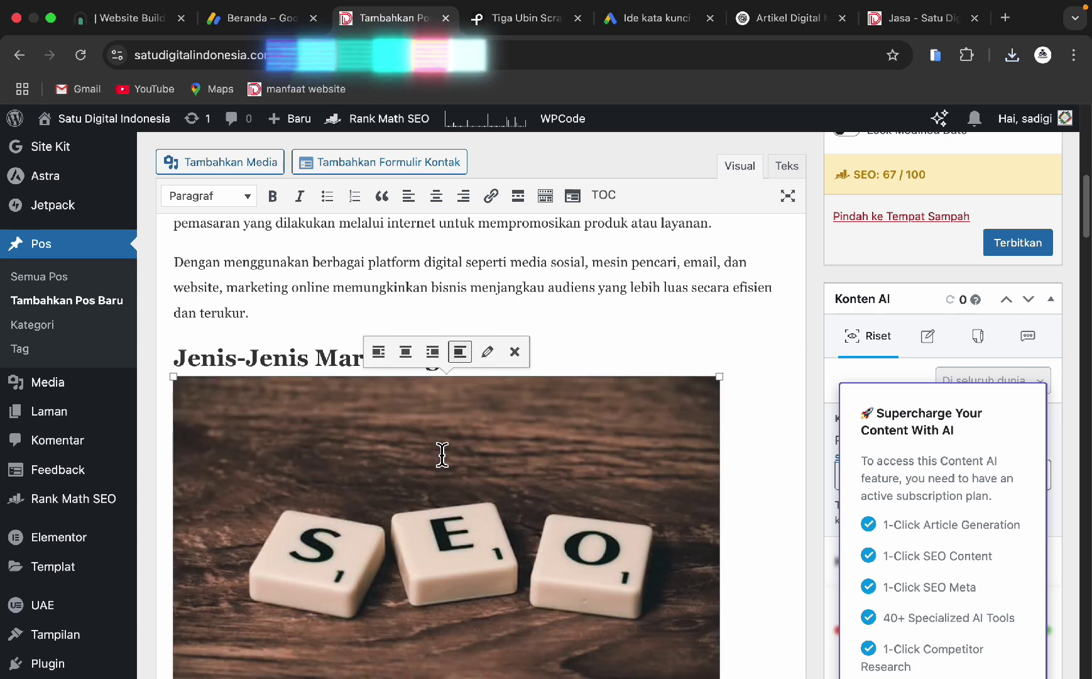
pyautogui.click(417, 369)
pyautogui.scroll(-2, 417, 367)
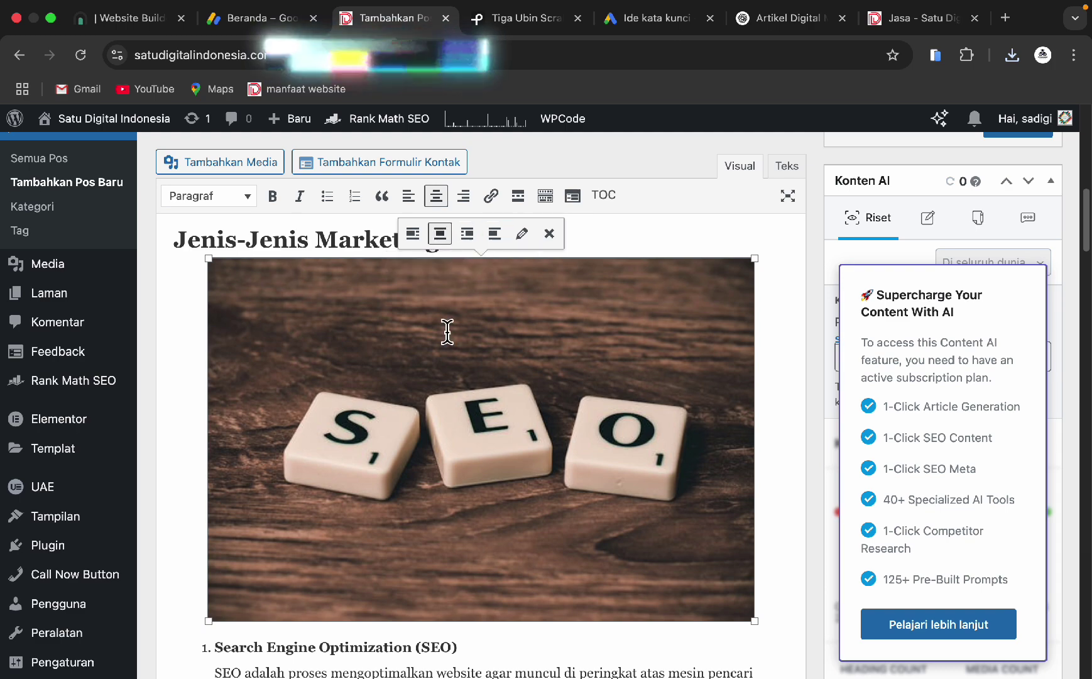
pyautogui.click(467, 233)
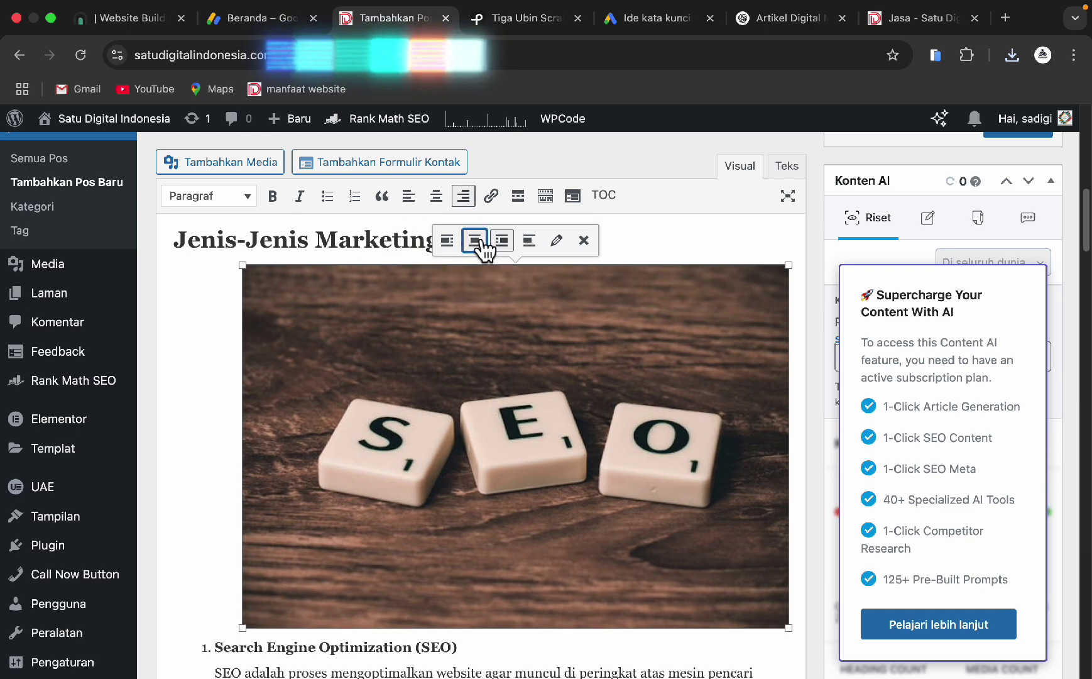
pyautogui.click(475, 241)
# - Review the image alt attribute and keyword density checks in Rank Math's Tambahan section
pyautogui.scroll(-15, 474, 352)
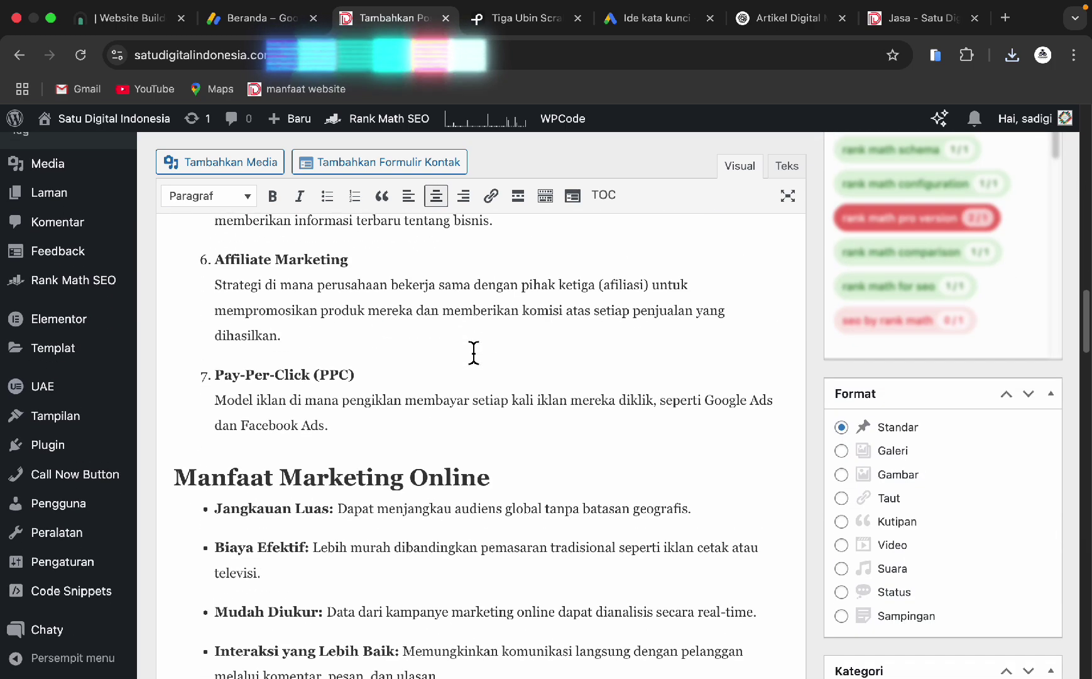
pyautogui.scroll(-10, 476, 357)
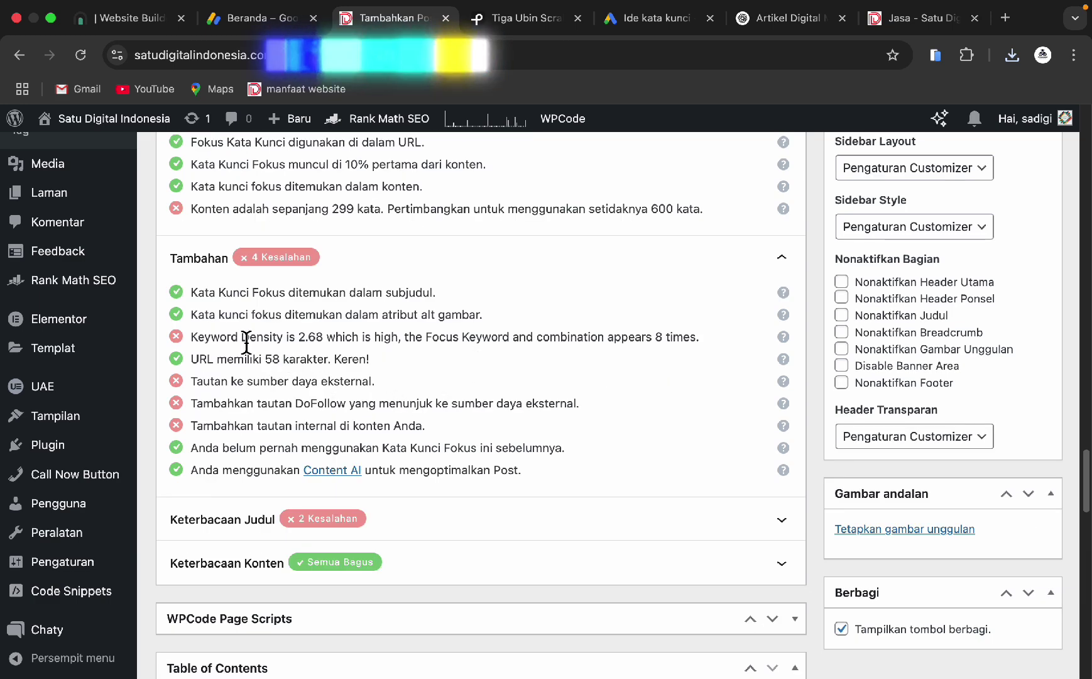
pyautogui.moveTo(222, 317); pyautogui.dragTo(474, 321)
pyautogui.moveTo(205, 340); pyautogui.dragTo(391, 342)
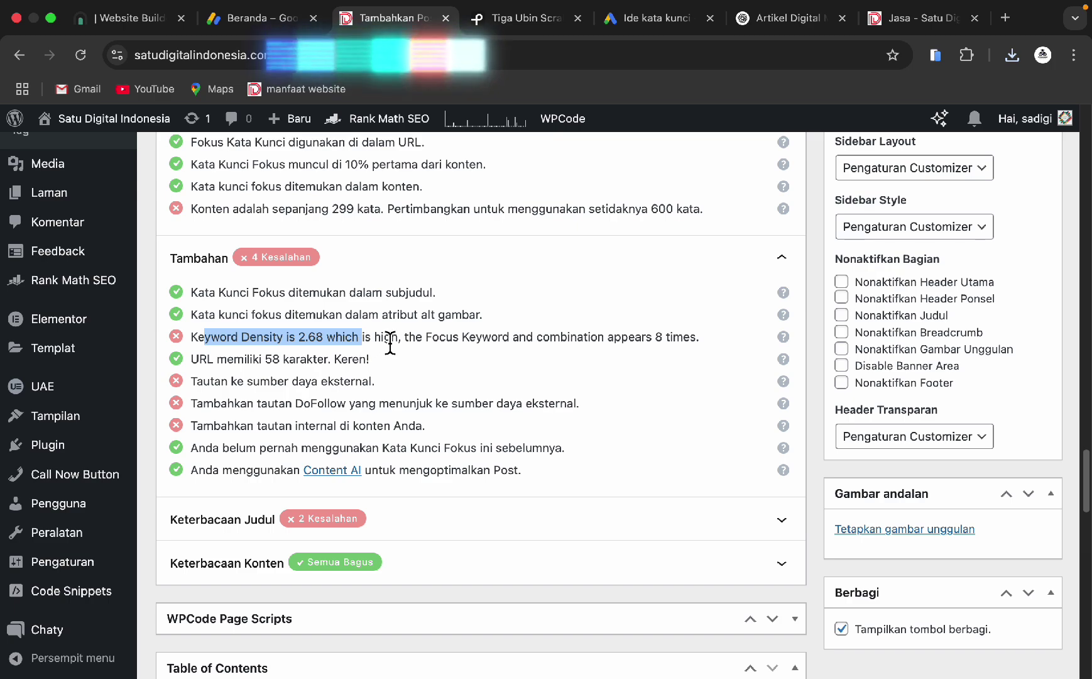
pyautogui.moveTo(655, 340); pyautogui.dragTo(700, 346)
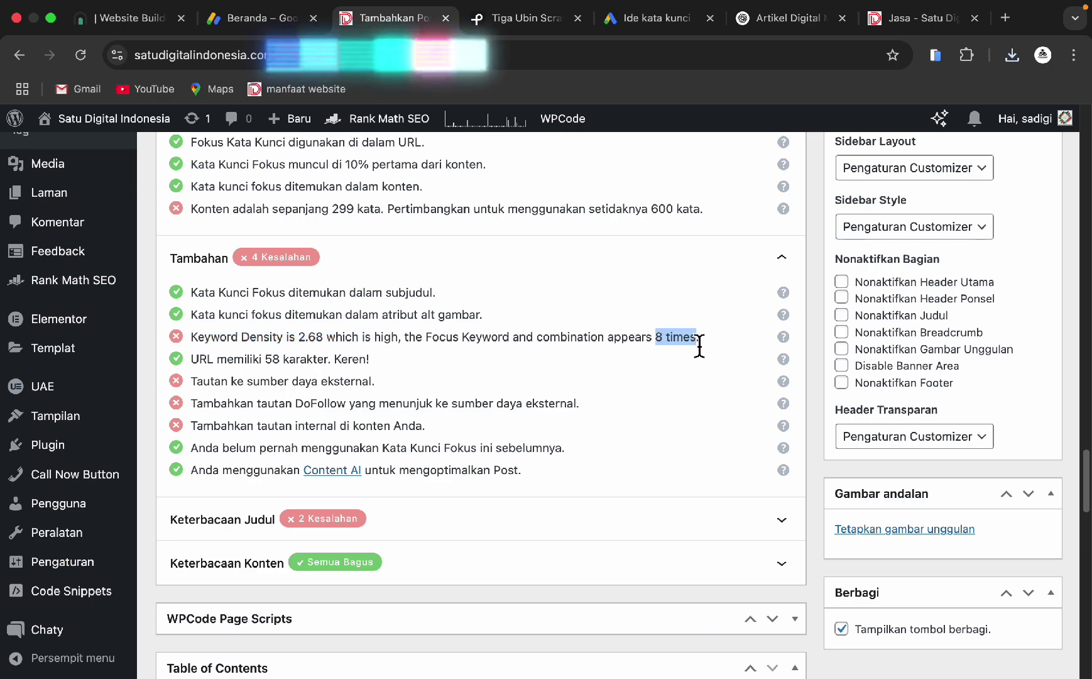
pyautogui.scroll(15, 544, 371)
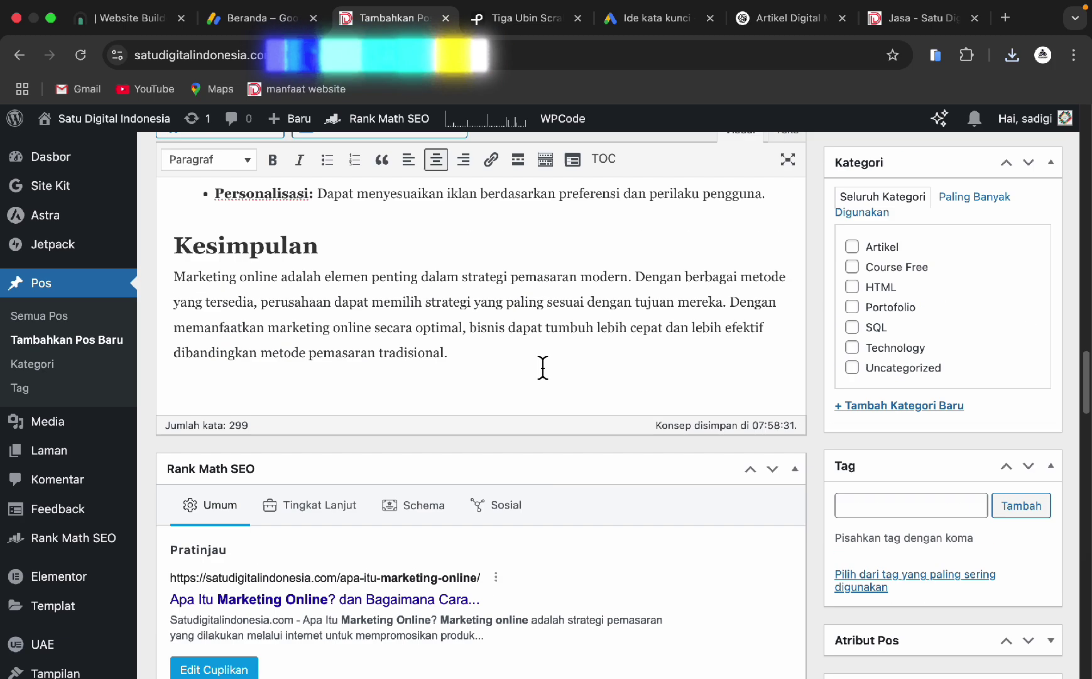
pyautogui.scroll(-5, 543, 368)
# - Delete the Kesimpulan paragraph's opening sentence and remove "online" from "memanfaatkan marketing online" to reduce focus-keyword use
pyautogui.scroll(1, 358, 365)
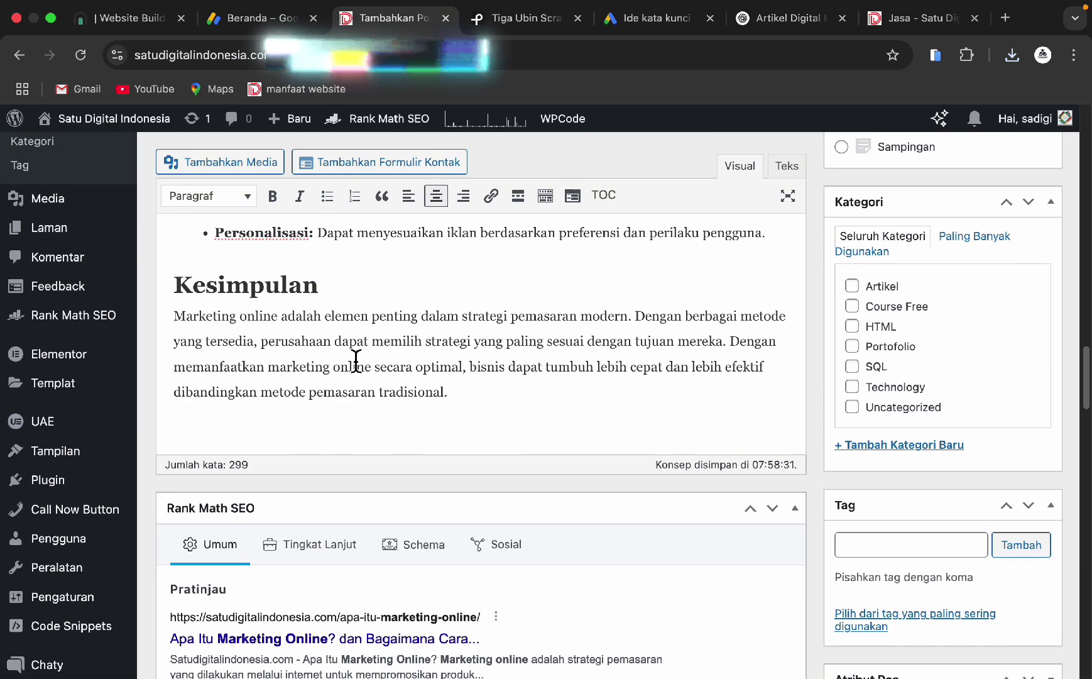
pyautogui.moveTo(636, 324); pyautogui.dragTo(154, 320)
pyautogui.press('BackSpace')
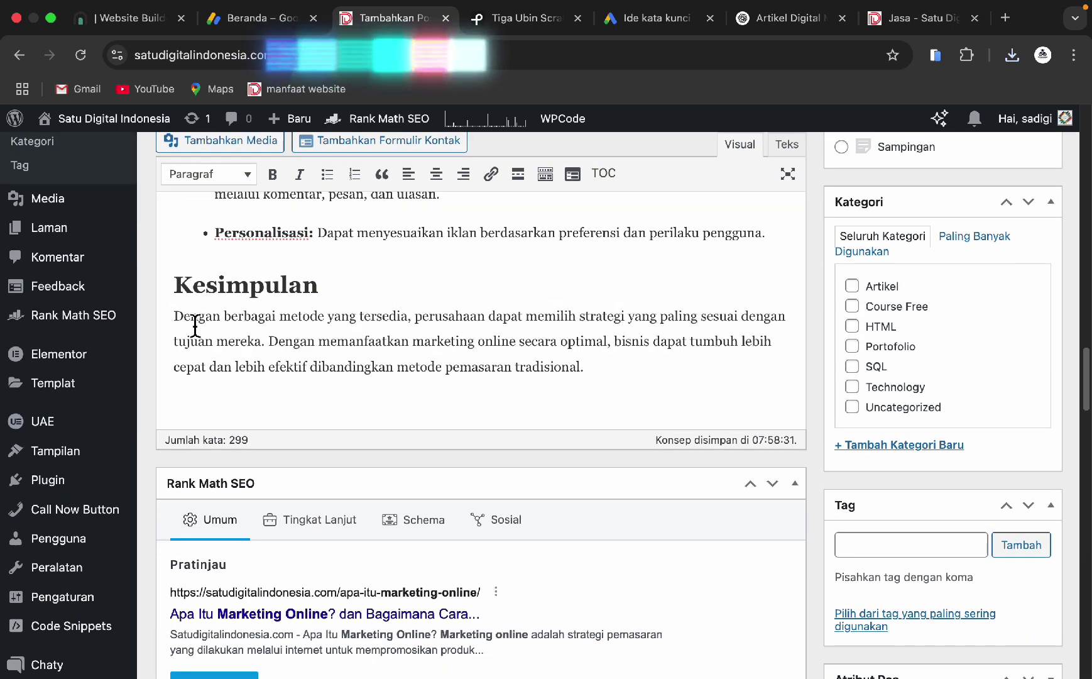
pyautogui.doubleClick(177, 317)
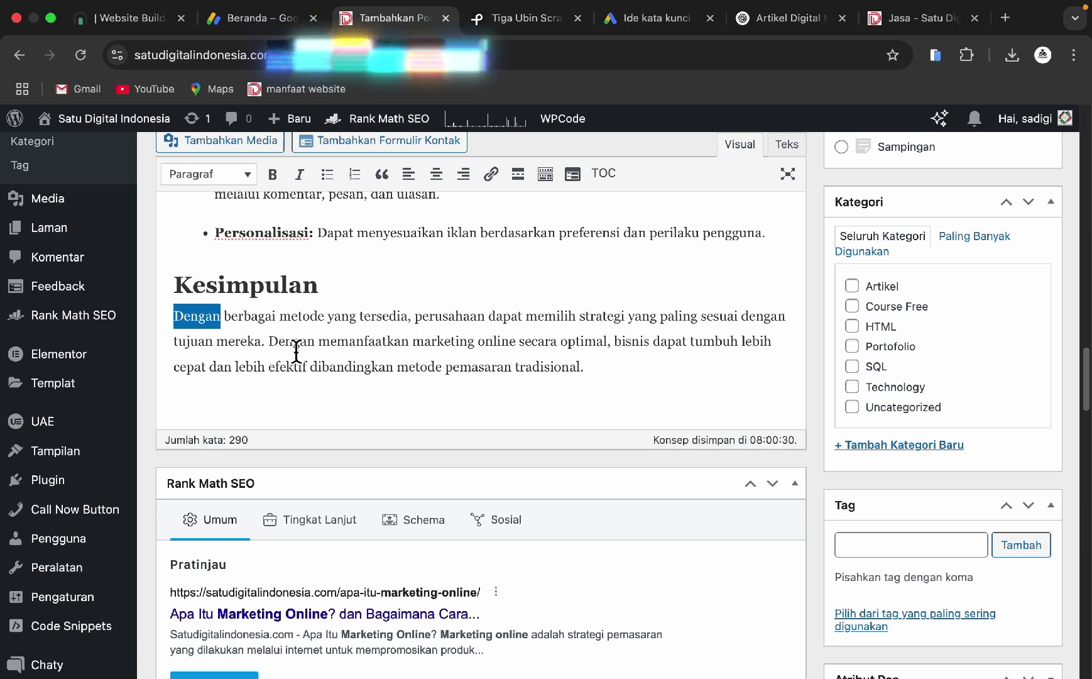
pyautogui.moveTo(319, 341); pyautogui.dragTo(487, 346)
pyautogui.click(506, 342)
pyautogui.doubleClick(484, 342)
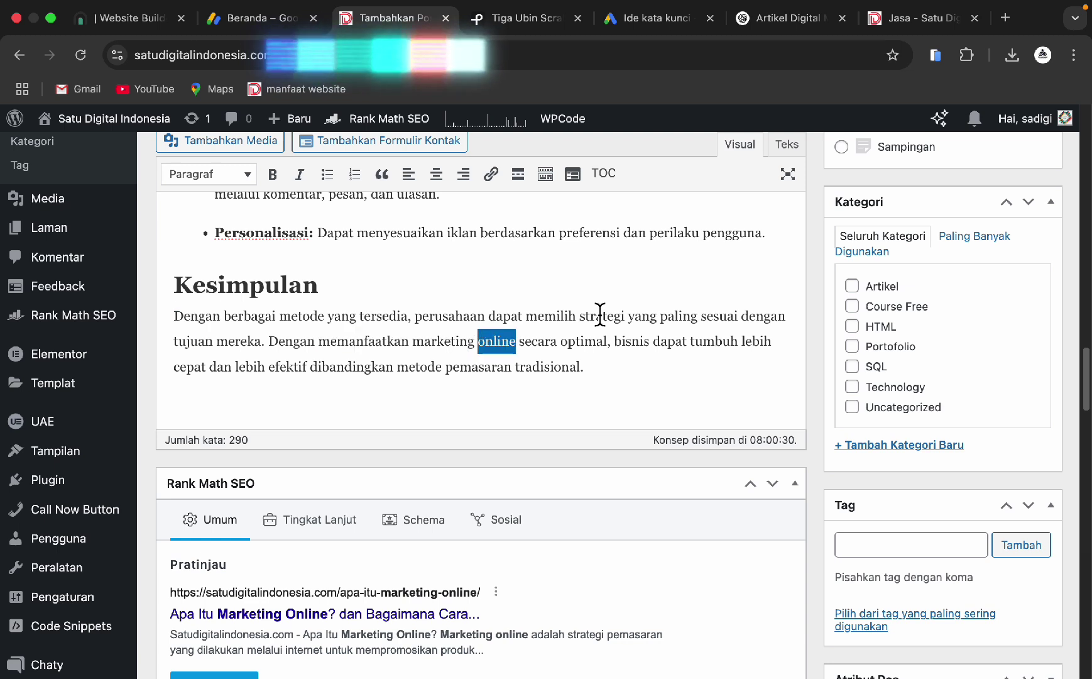
pyautogui.press('BackSpace')
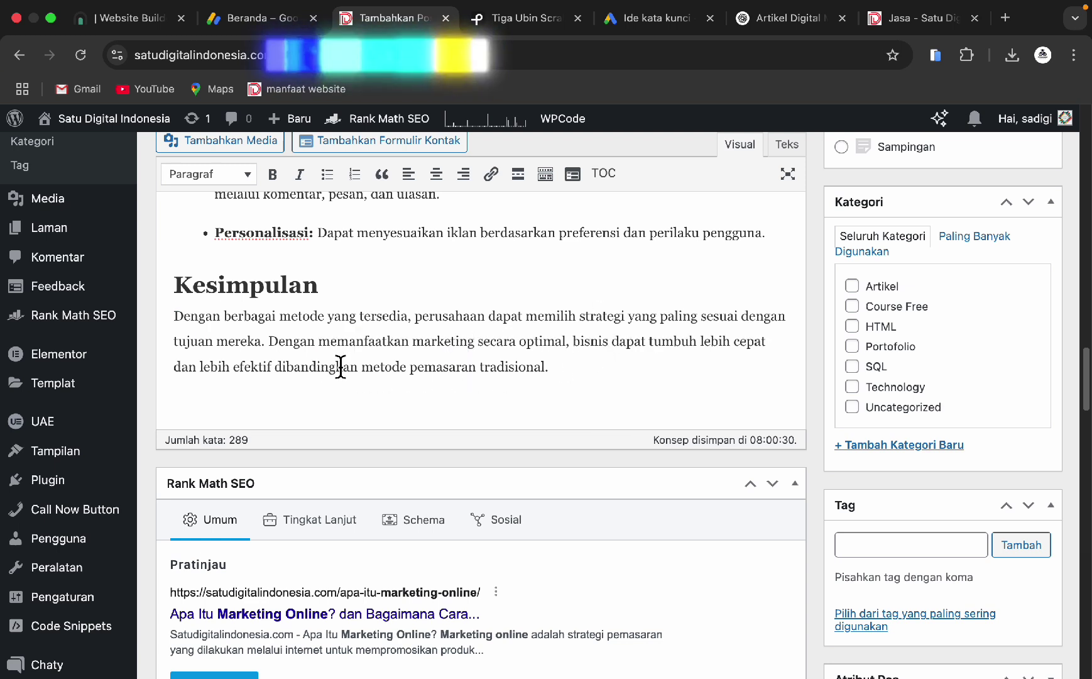
# - Recheck the keyword density and external link items in Rank Math's Tambahan section
pyautogui.scroll(5, 355, 361)
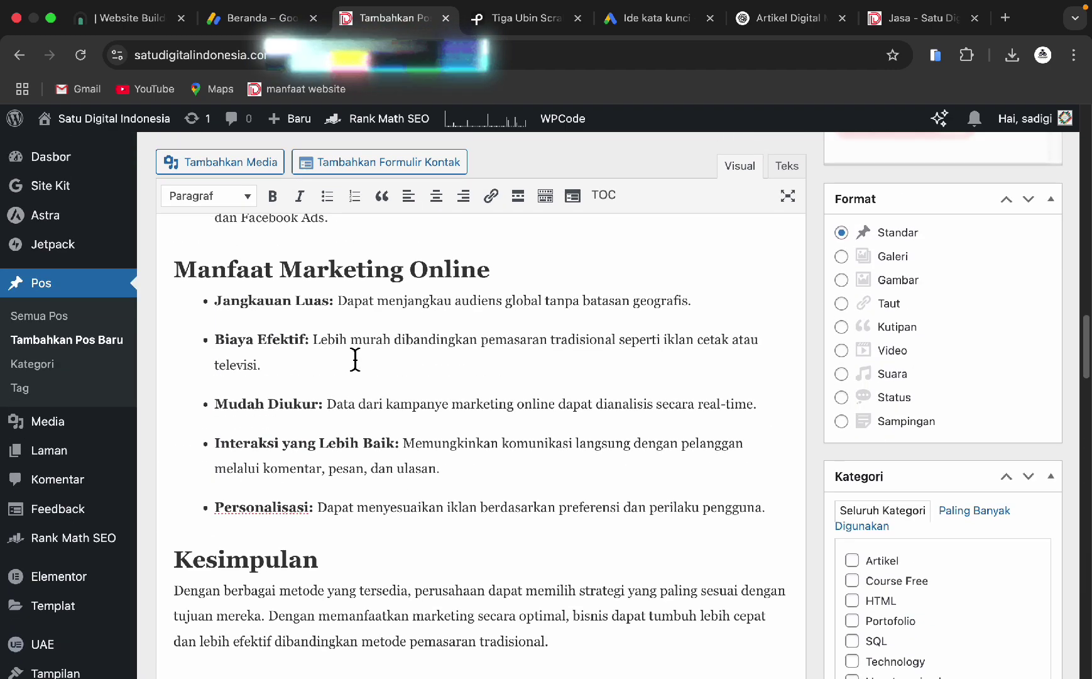
pyautogui.scroll(-20, 355, 360)
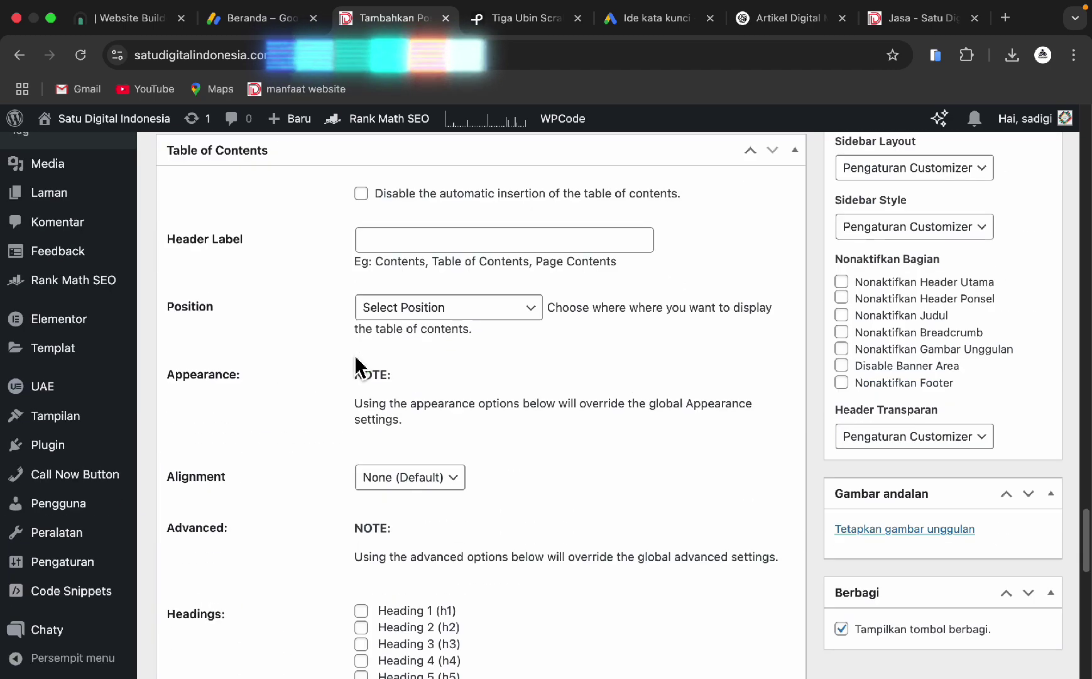
pyautogui.scroll(8, 356, 360)
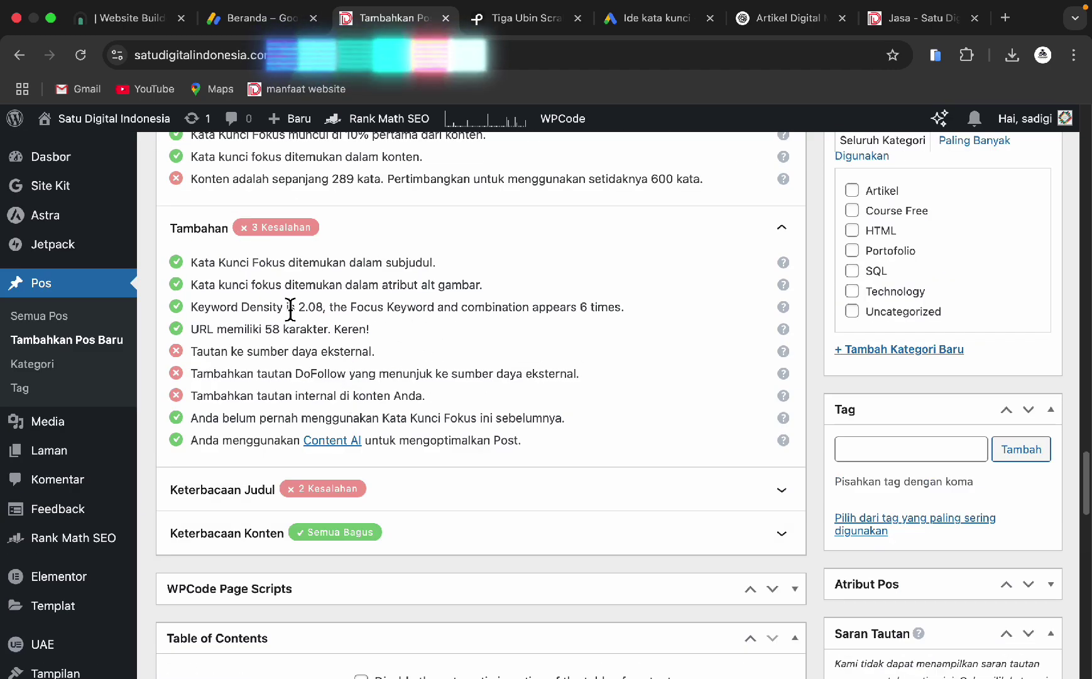
pyautogui.moveTo(198, 308); pyautogui.dragTo(305, 312)
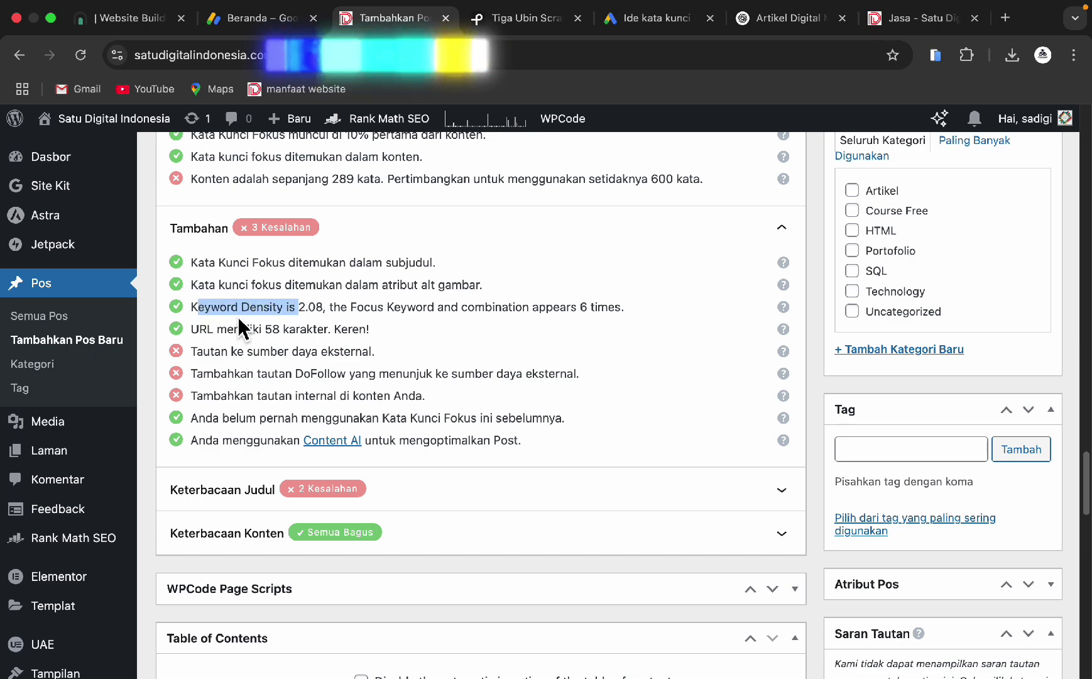
pyautogui.moveTo(199, 357); pyautogui.dragTo(355, 356)
# - Add the line "Klik Disini Untuk Konsultasi Via WhatsApp : Klik Disini" below the Kesimpulan paragraph
pyautogui.scroll(10, 406, 370)
pyautogui.scroll(5, 409, 365)
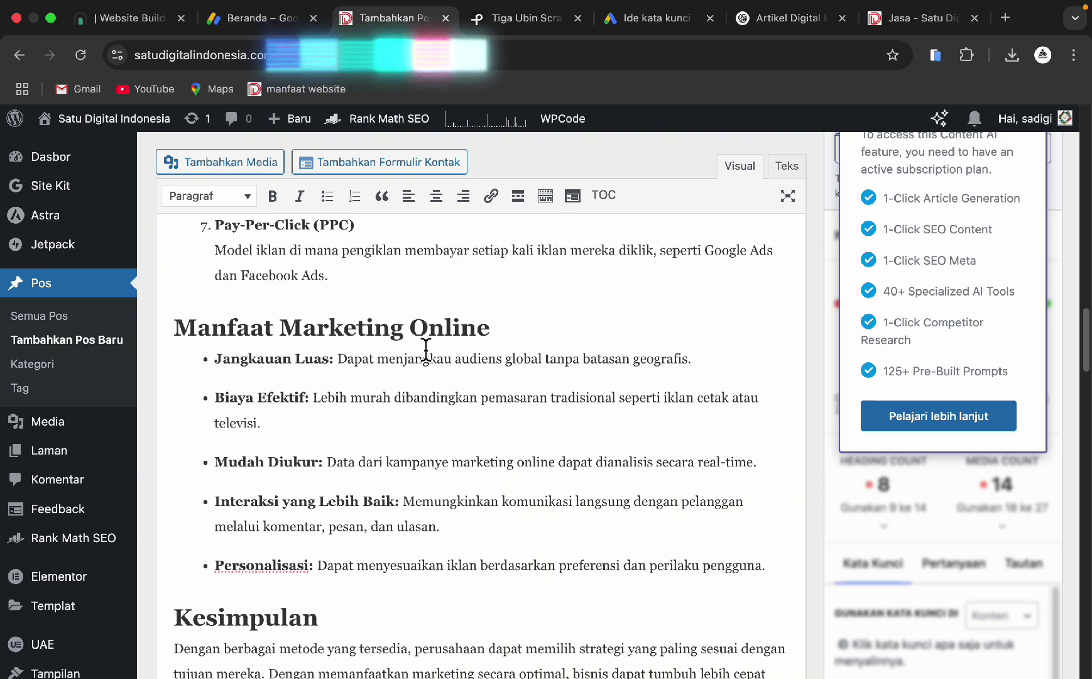
pyautogui.scroll(-5, 426, 349)
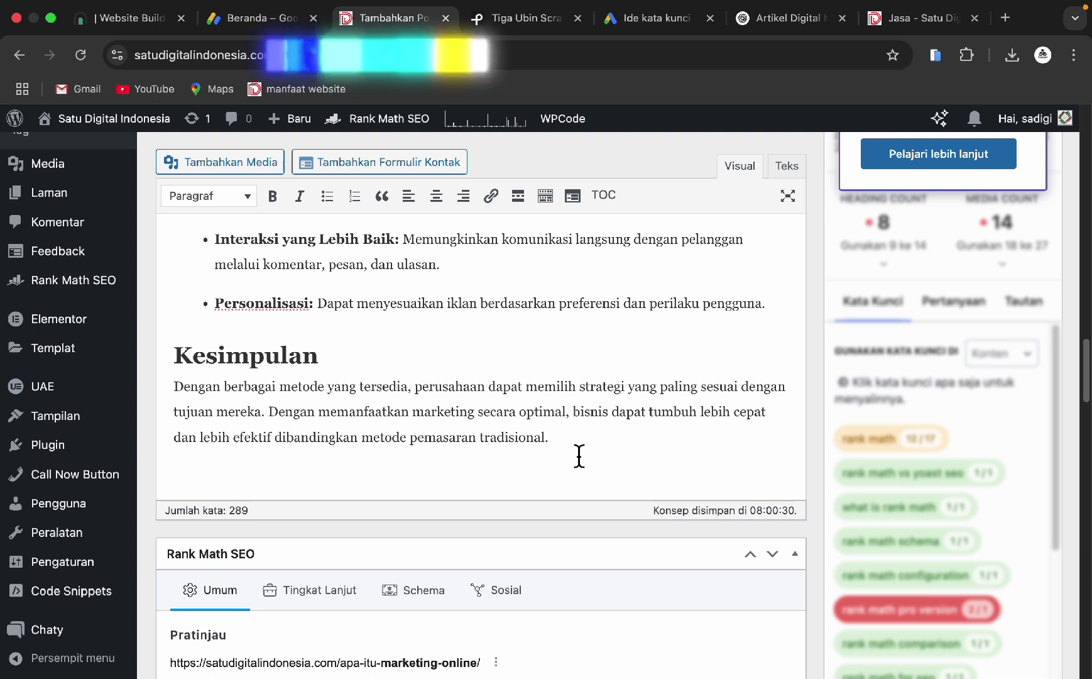
pyautogui.press('Return')
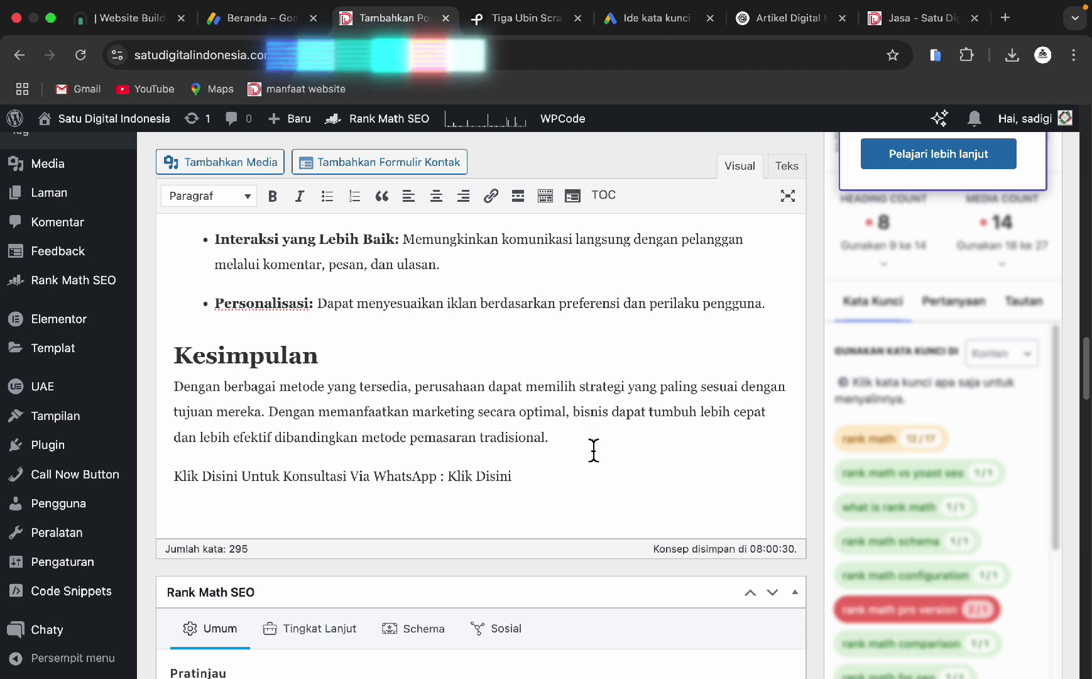
pyautogui.moveTo(541, 477); pyautogui.dragTo(448, 477)
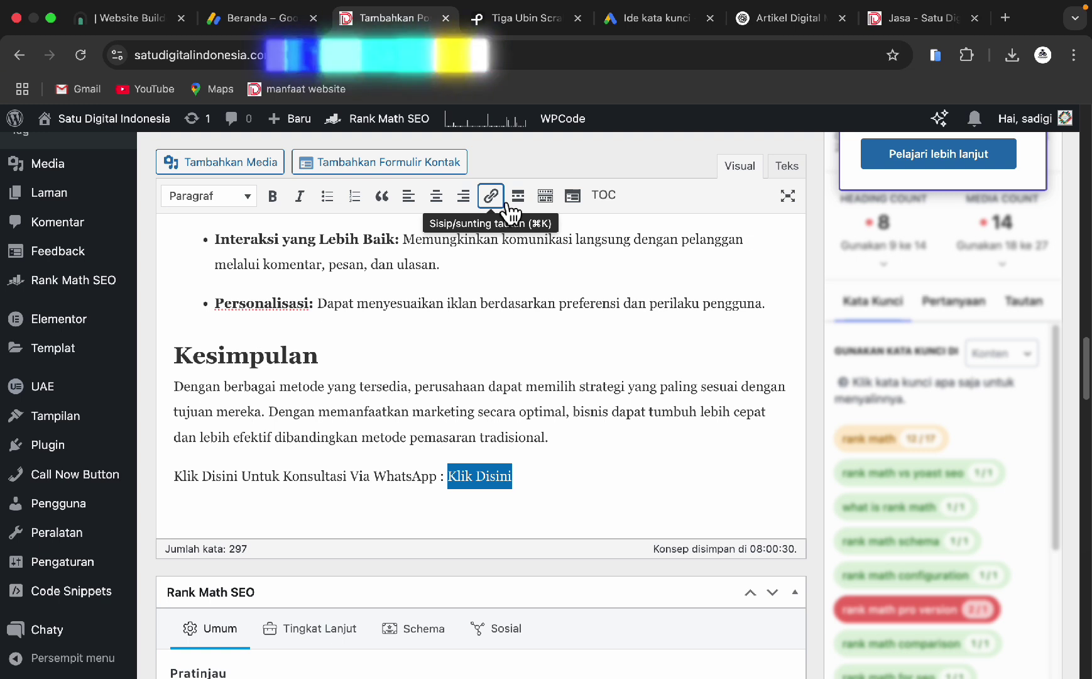
pyautogui.click(490, 196)
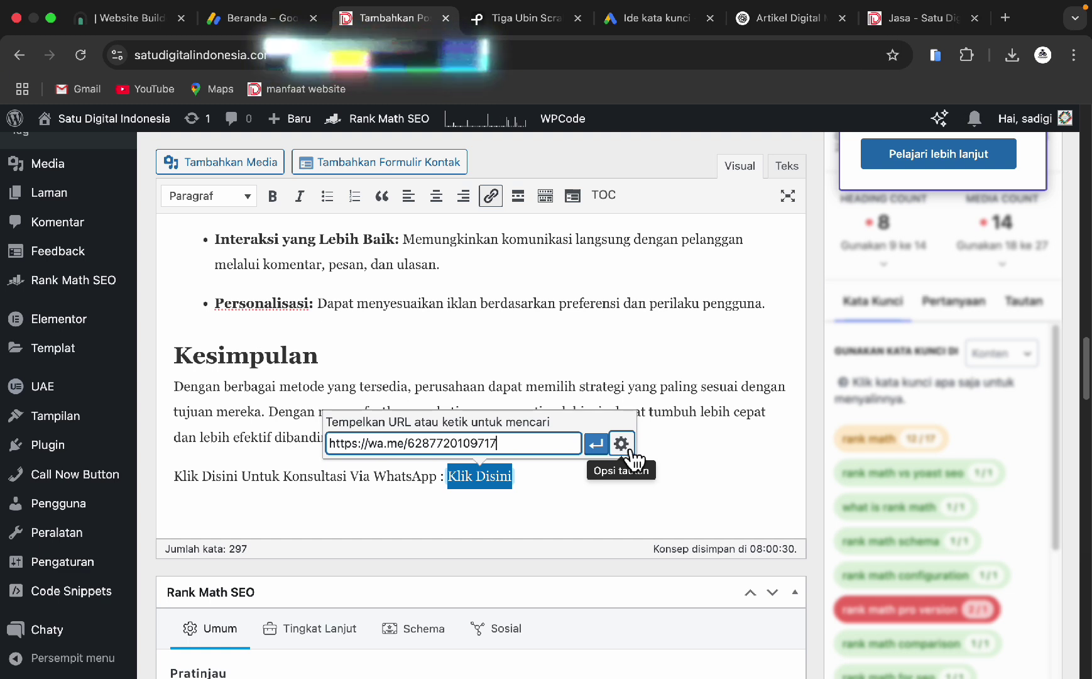
pyautogui.click(630, 448)
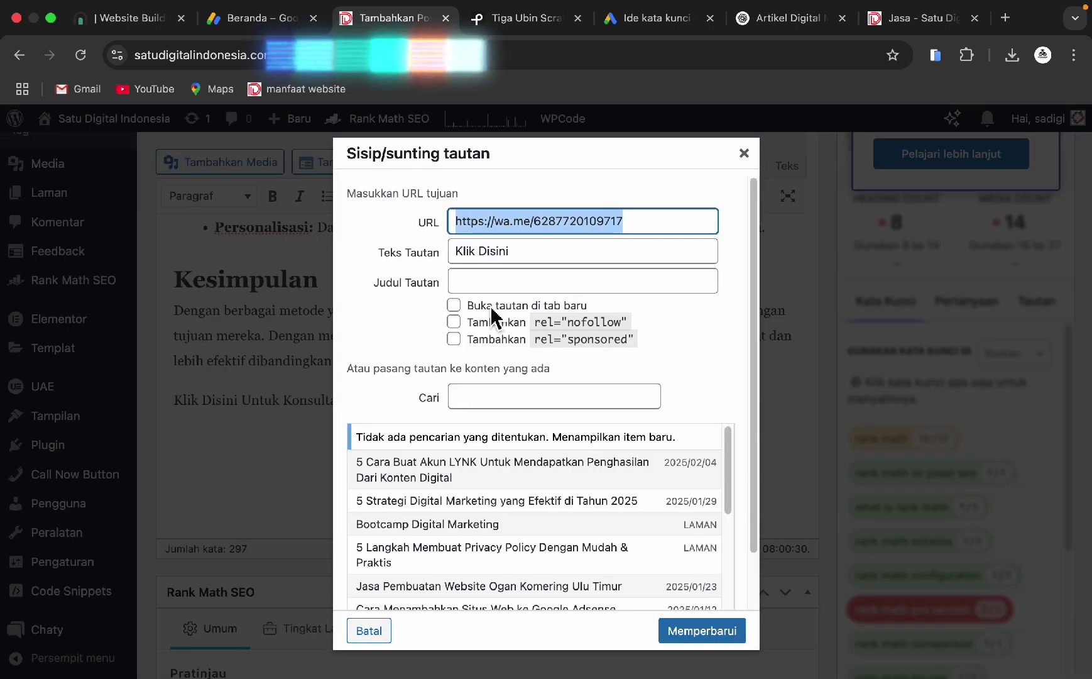
pyautogui.click(489, 306)
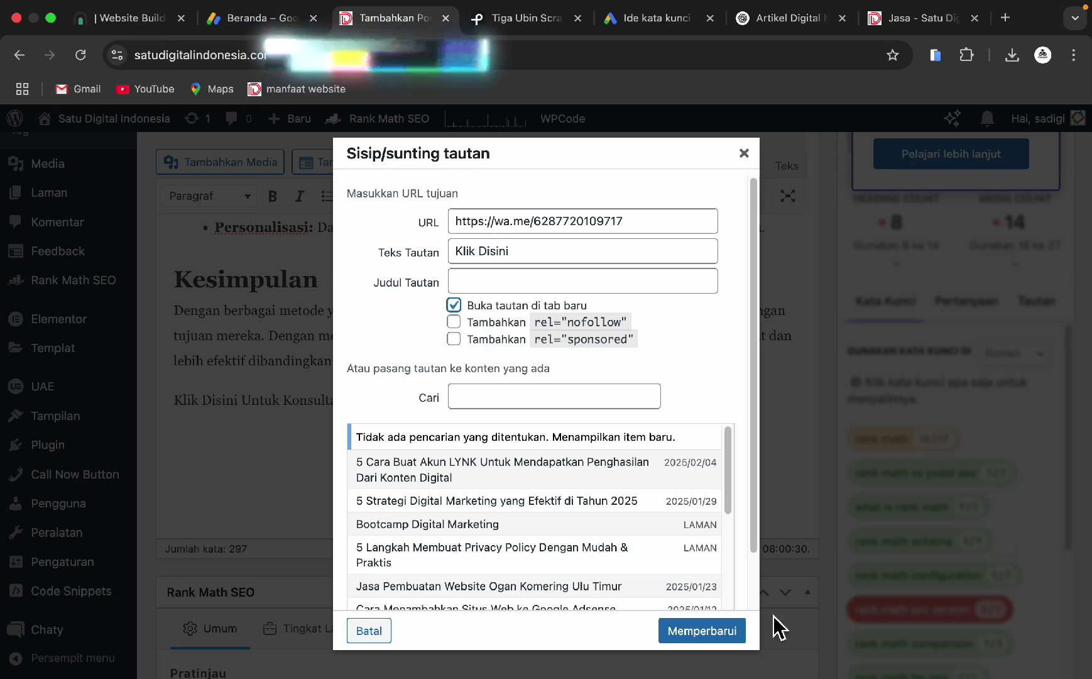
pyautogui.click(701, 633)
# - Make the whole WhatsApp consultation line bold
pyautogui.moveTo(530, 490); pyautogui.dragTo(161, 480)
pyautogui.hotkey('ctrl', 'b')
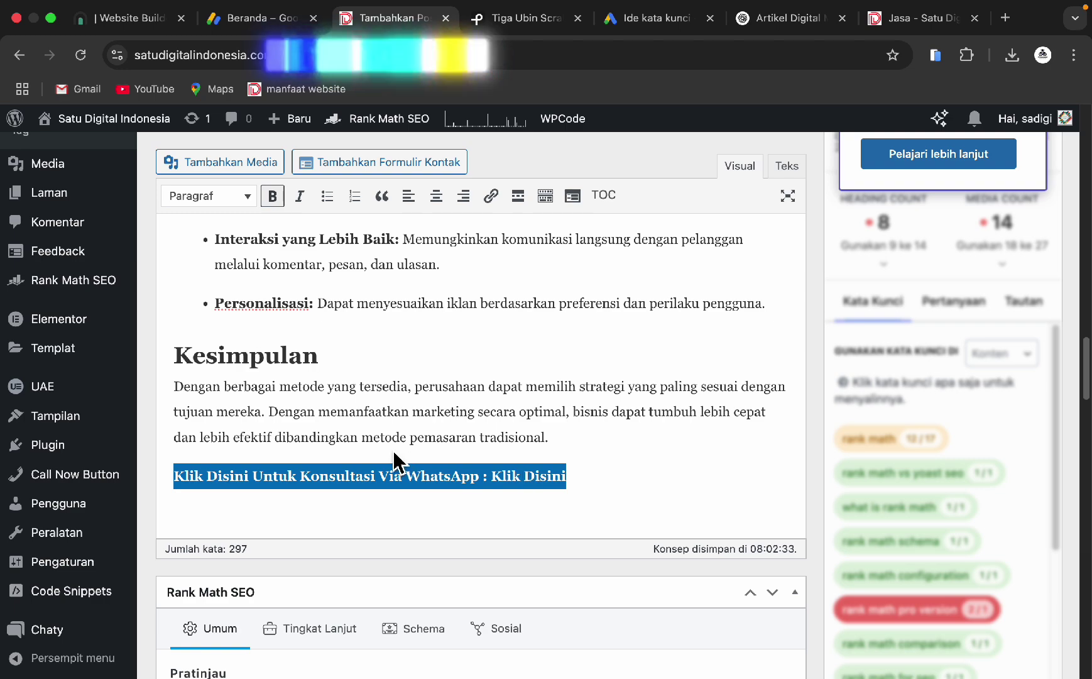
pyautogui.click(383, 476)
# - Examine the external, DoFollow and internal link checks in Rank Math's Tambahan section, then return to the post content
pyautogui.scroll(-1, 392, 471)
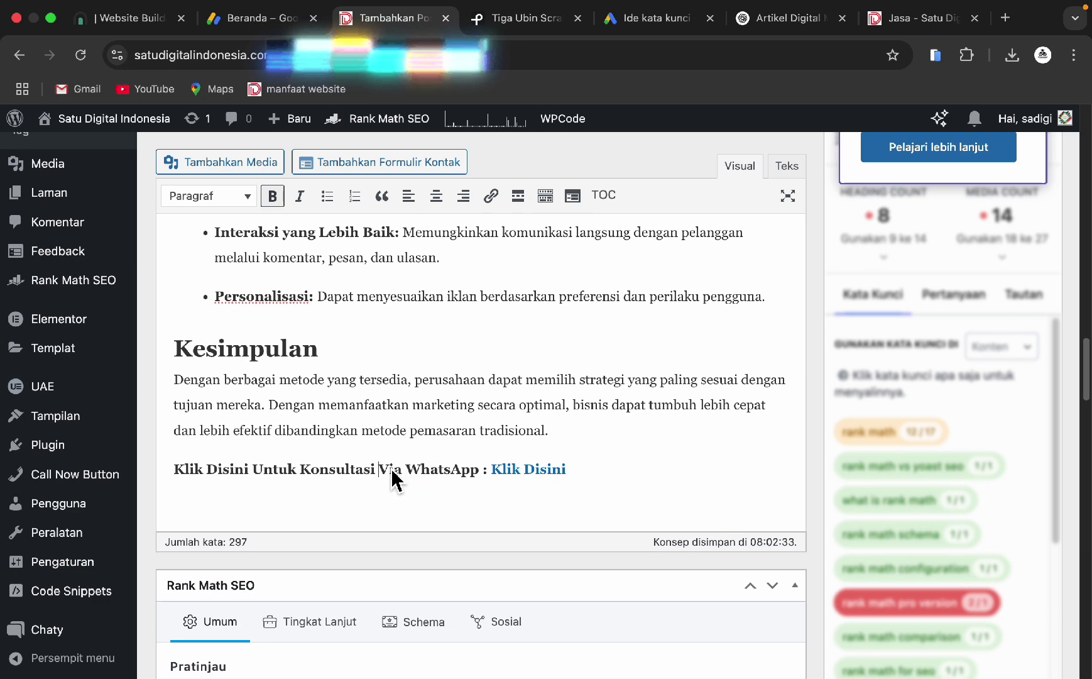
pyautogui.scroll(-5, 408, 462)
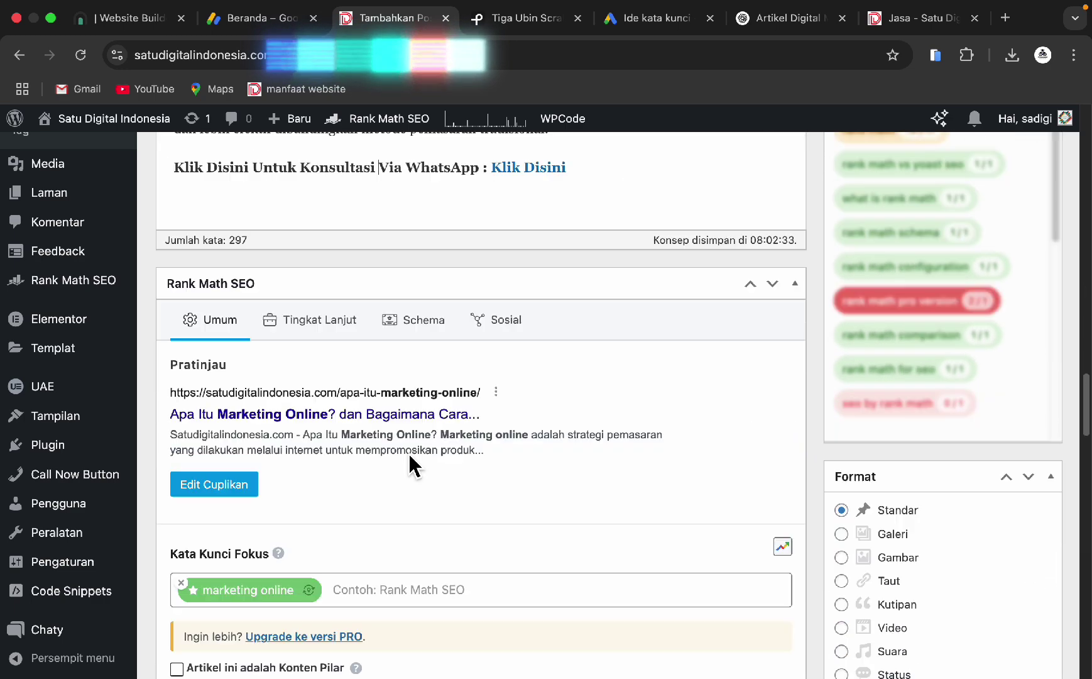
pyautogui.scroll(-10, 409, 465)
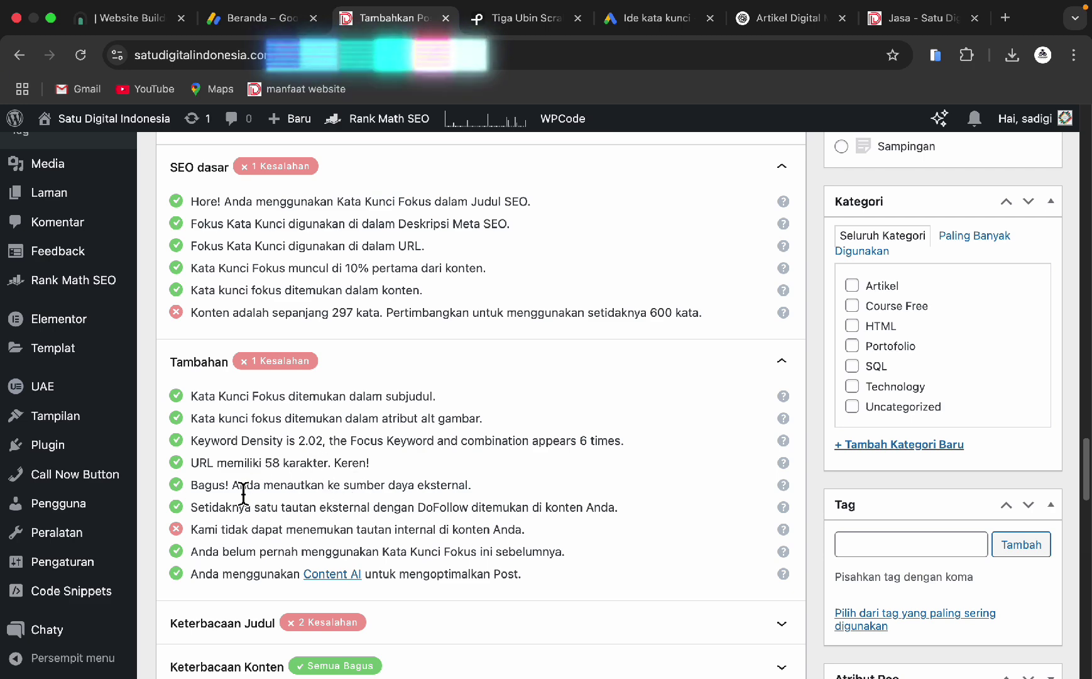
pyautogui.moveTo(205, 487); pyautogui.dragTo(476, 497)
pyautogui.scroll(-1, 254, 500)
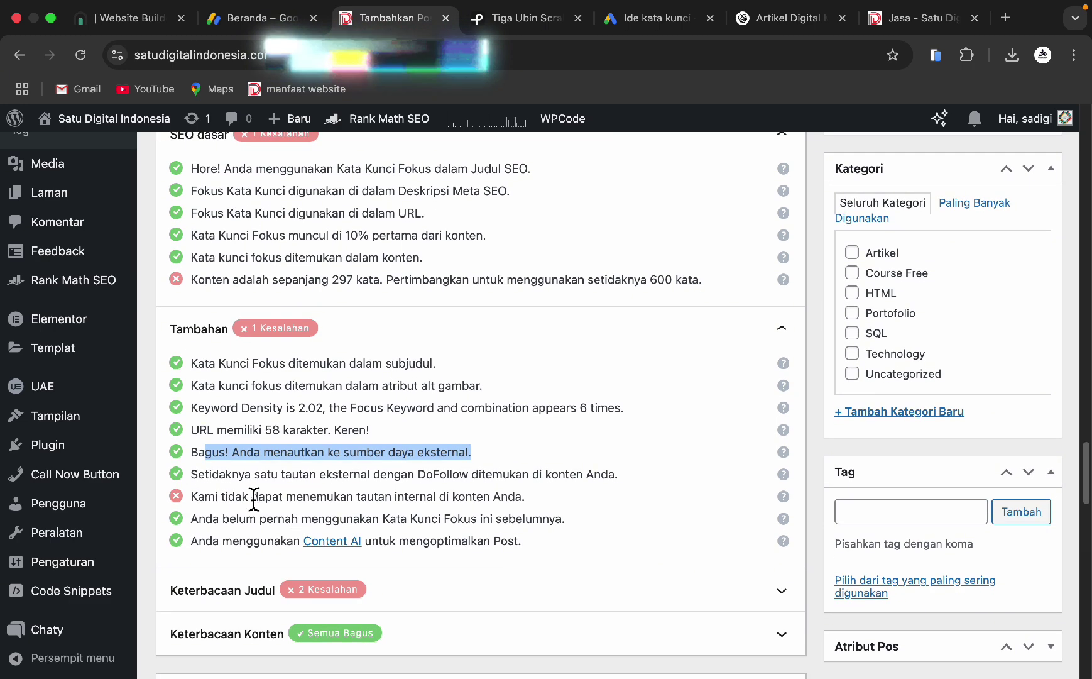
pyautogui.moveTo(195, 504); pyautogui.dragTo(514, 503)
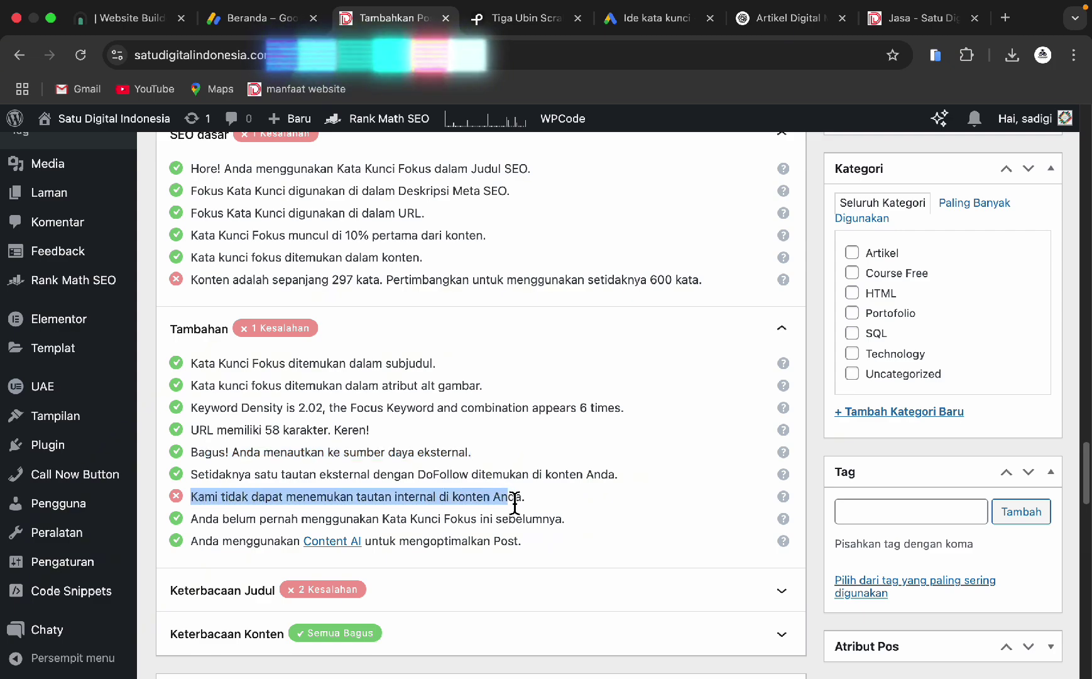
pyautogui.scroll(20, 509, 475)
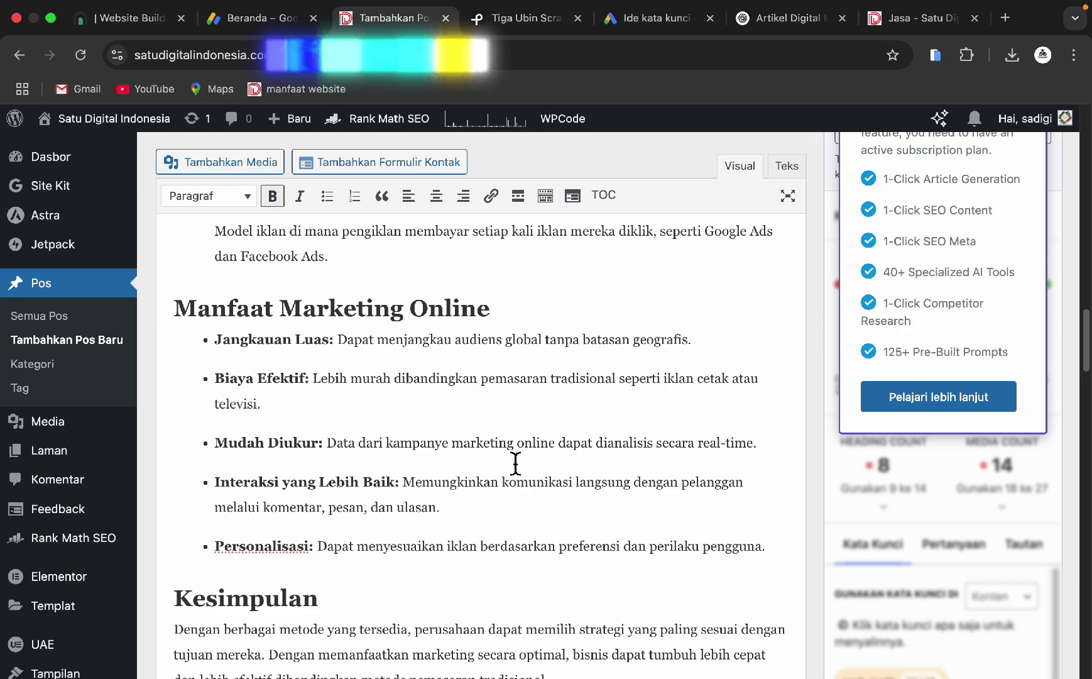
# - Add a new line reading "Baca juga :" between the Pay-Per-Click item and the Manfaat Marketing Online heading
pyautogui.click(496, 464)
pyautogui.press('Return')
pyautogui.press('Return')
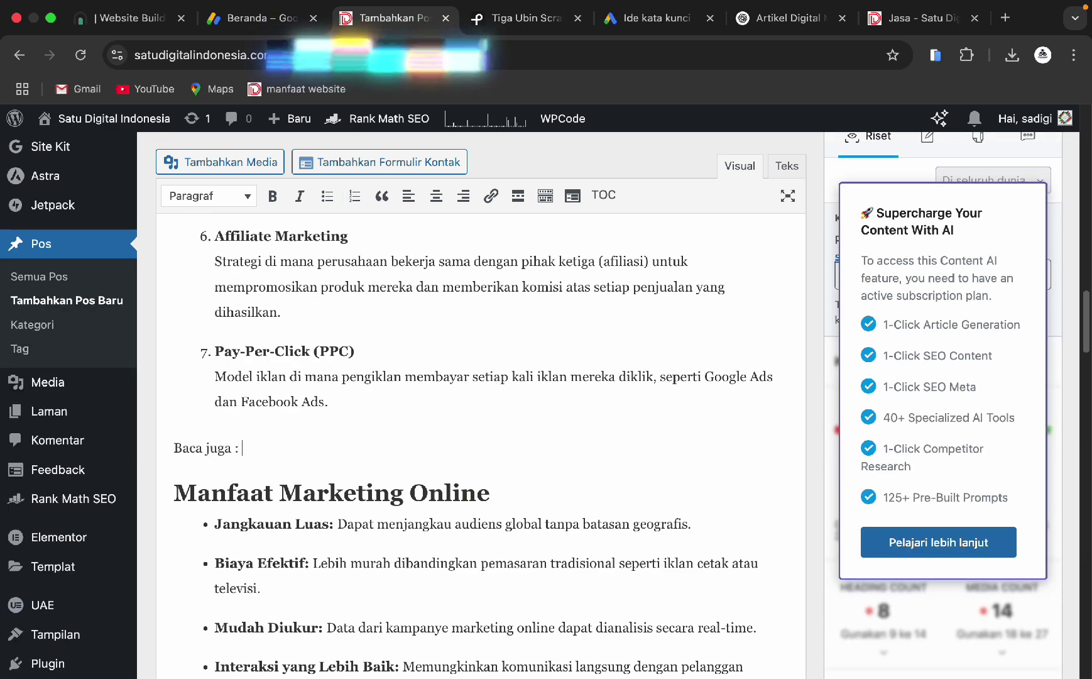
pyautogui.write('Baca juga :')
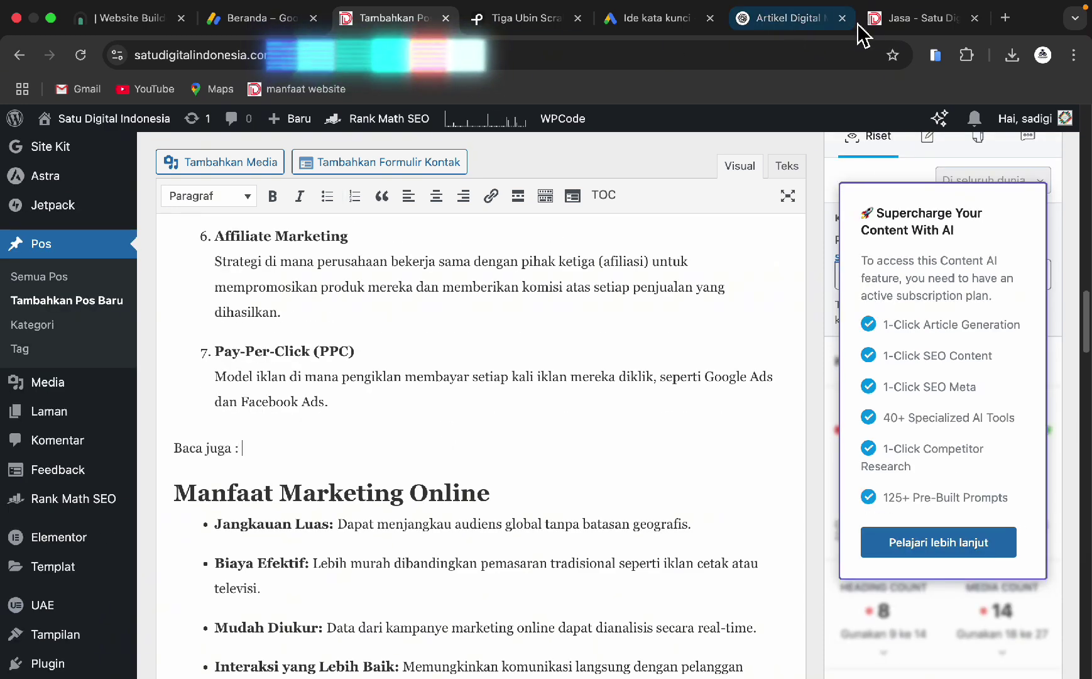
# - Open the article "5 Rekomendasi Website Untuk Kebutuhan Digital Marketing" from the site's Artikel page and copy its URL
pyautogui.click(905, 18)
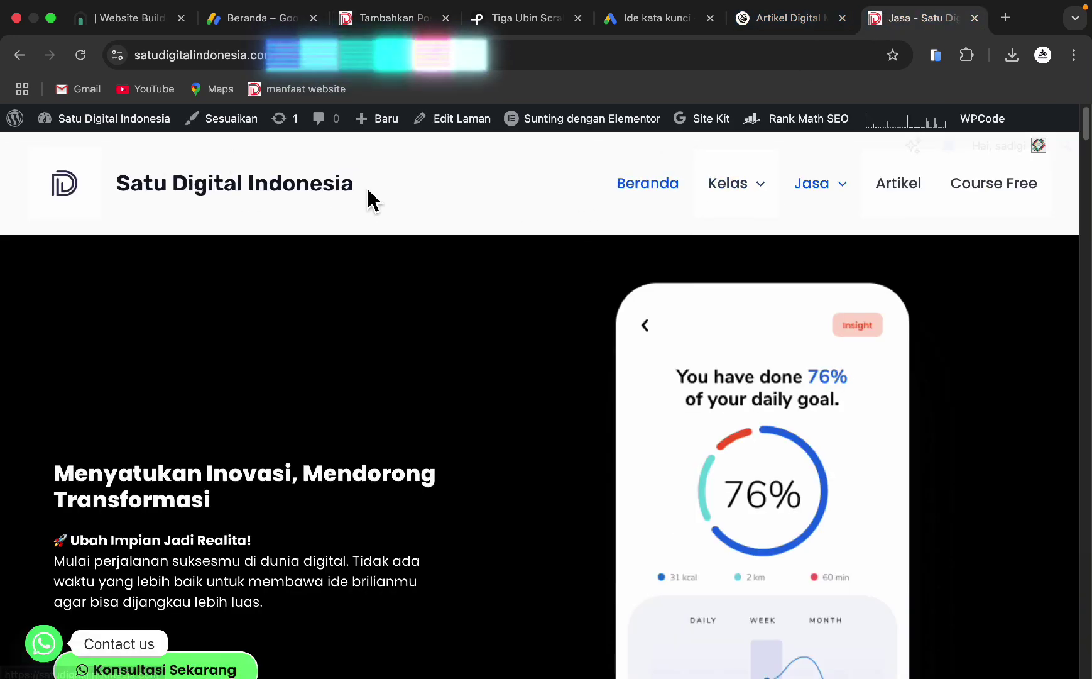
pyautogui.click(902, 196)
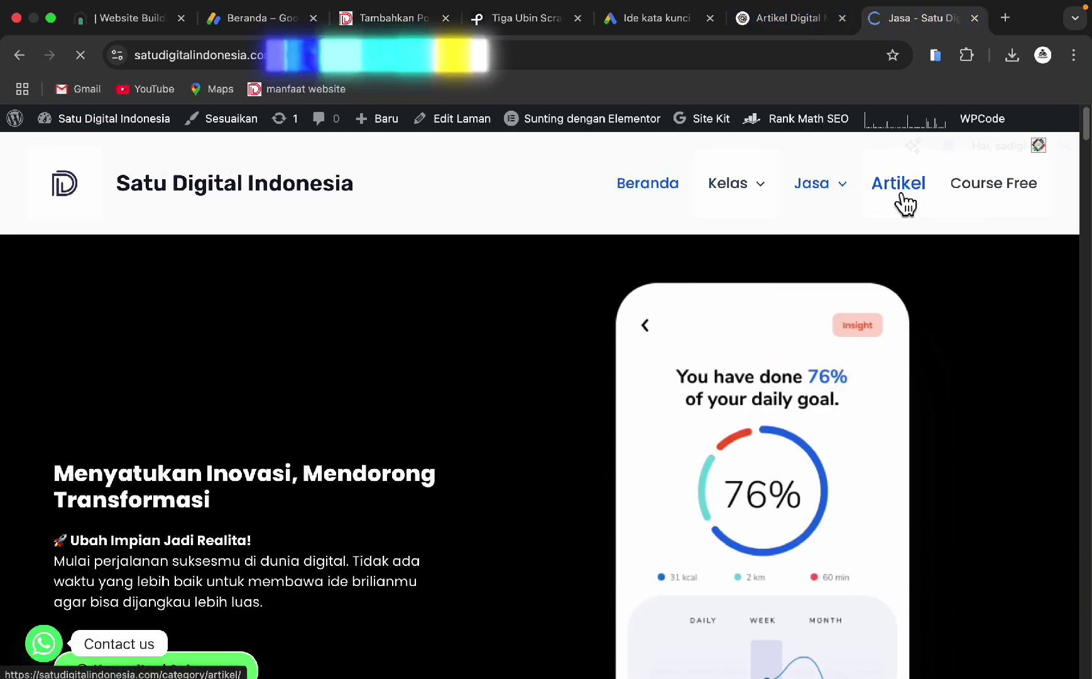
pyautogui.scroll(-1, 714, 324)
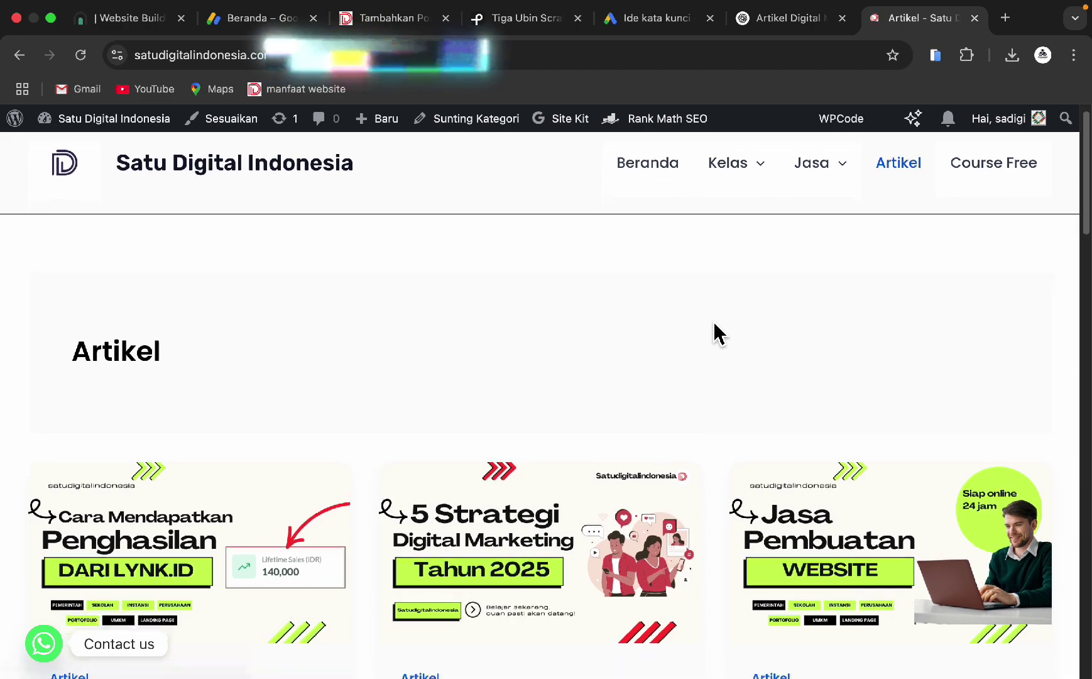
pyautogui.scroll(-5, 714, 325)
pyautogui.scroll(-15, 720, 333)
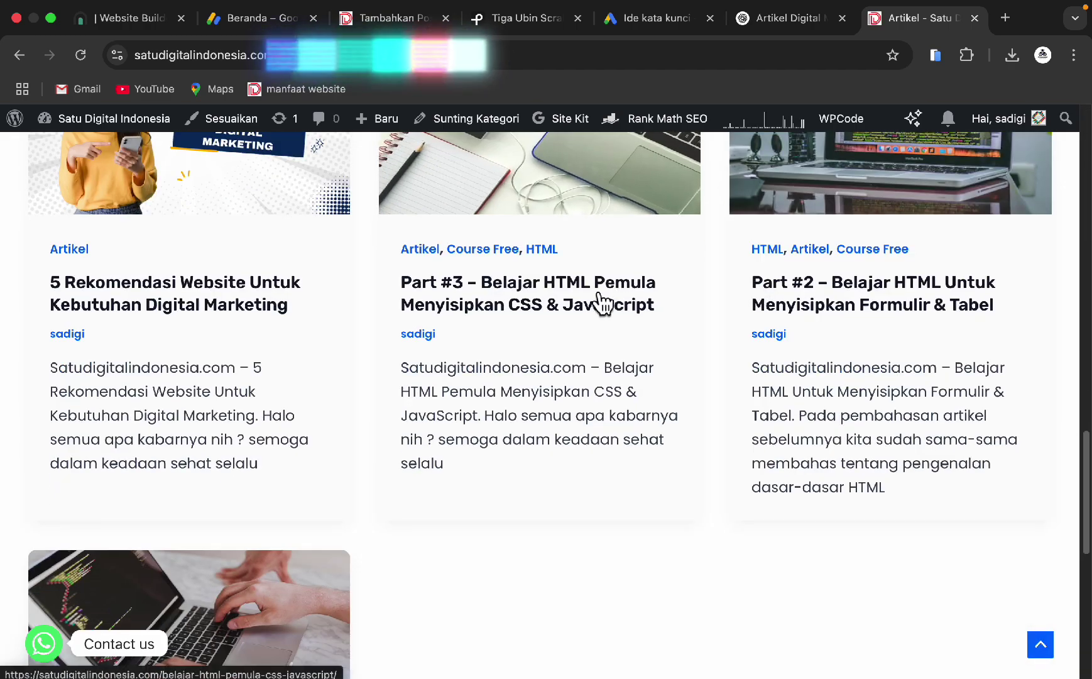
pyautogui.click(238, 303)
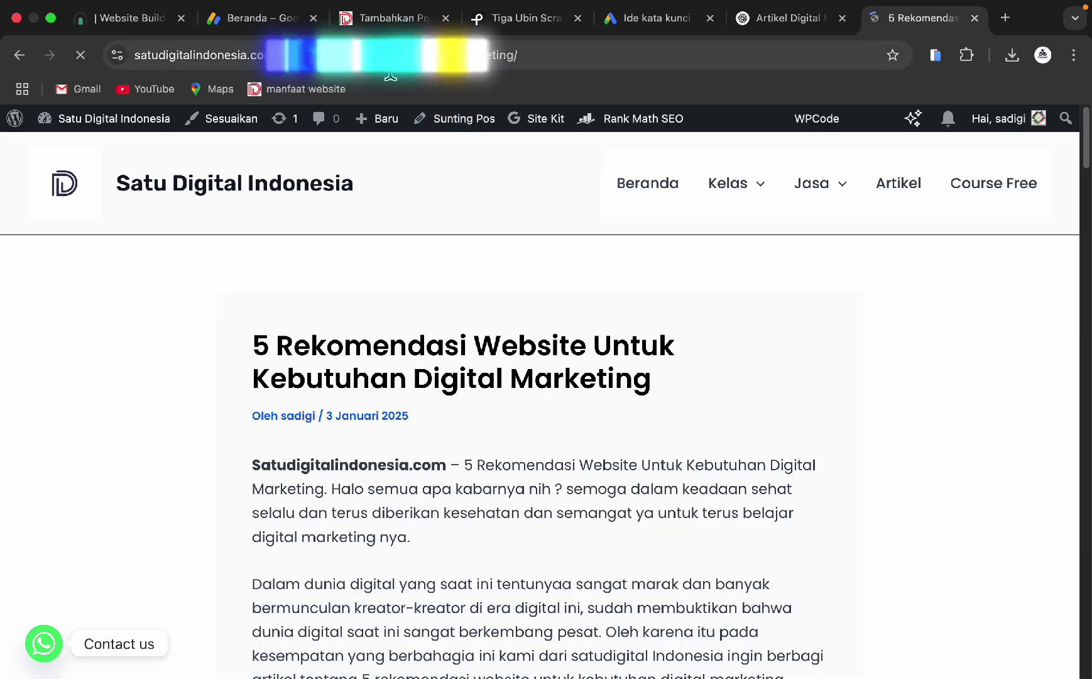
pyautogui.click(356, 70)
pyautogui.rightClick(355, 74)
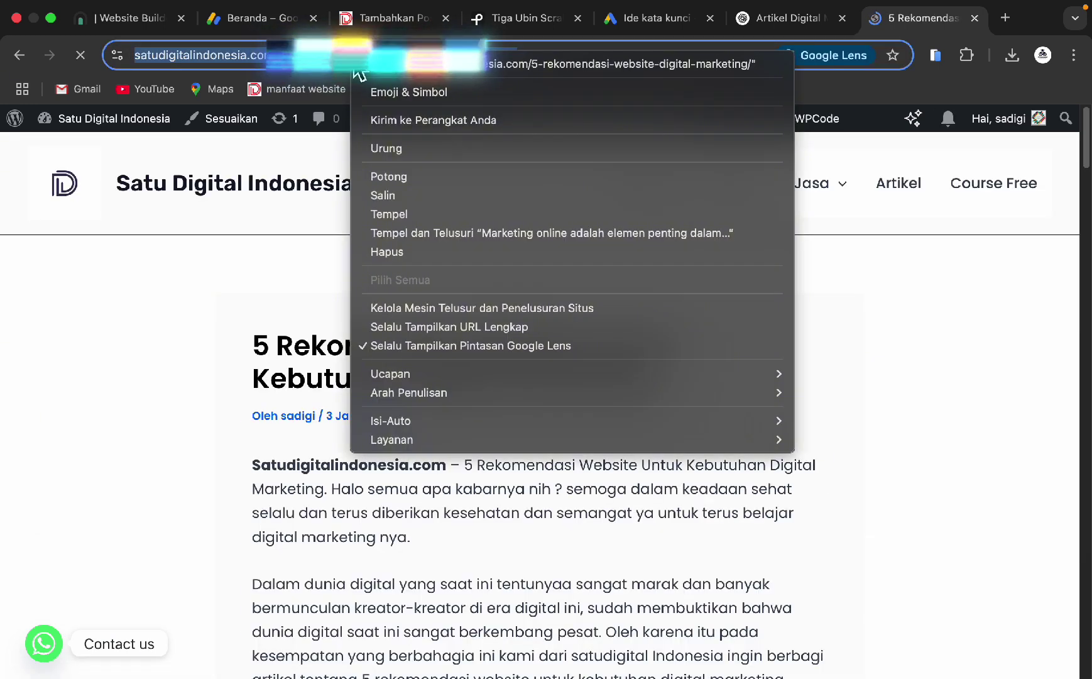
pyautogui.click(379, 199)
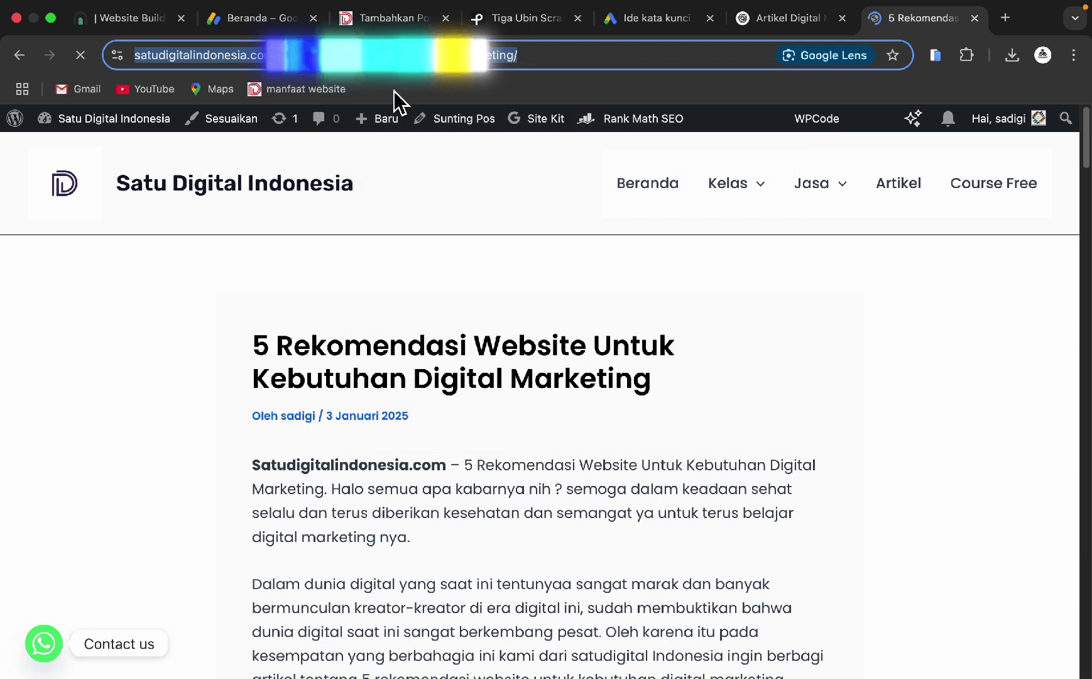
# - Return to the post draft and write "5 Rekomendasi Untuk Kebutuhan Digital Marketing" after "Baca juga :"
pyautogui.click(383, 24)
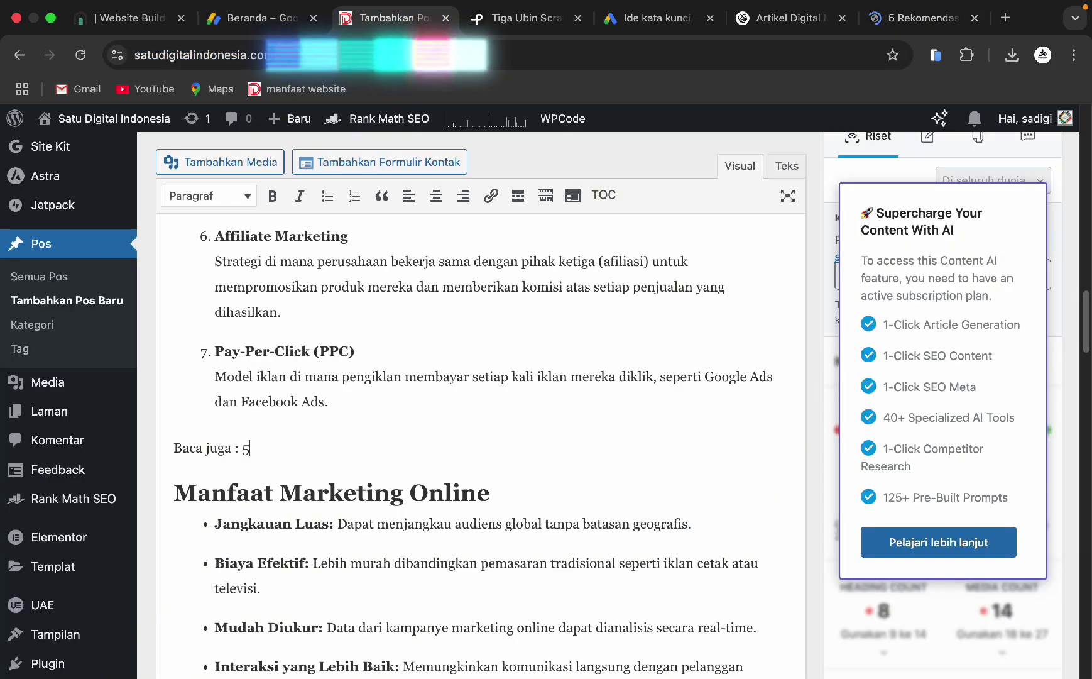
pyautogui.write('iomne')
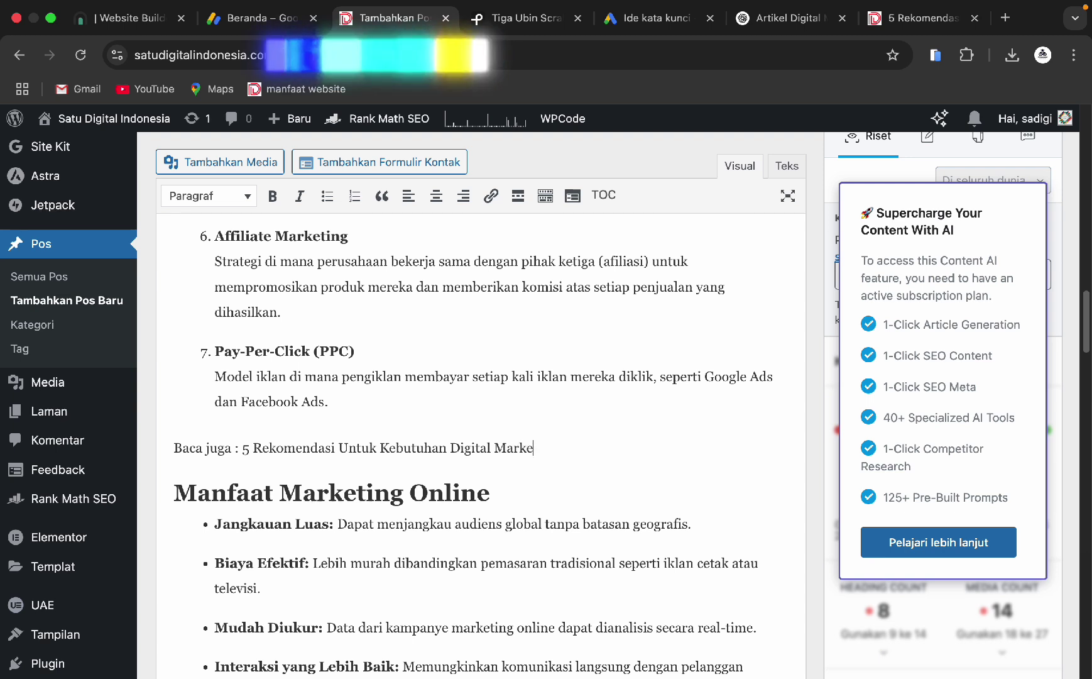
# - Link the article title after "Baca juga :" to the copied article URL, opening in a new tab, and make the whole line bold
pyautogui.moveTo(558, 450); pyautogui.dragTo(242, 451)
pyautogui.click(491, 197)
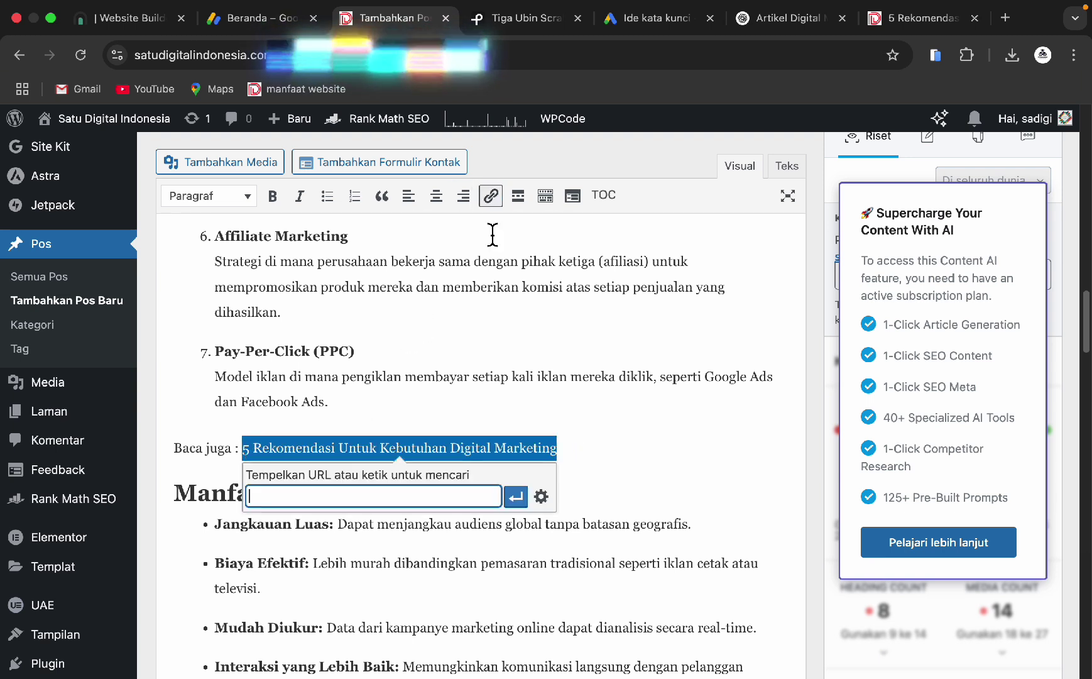
pyautogui.hotkey('ctrl', 'v')
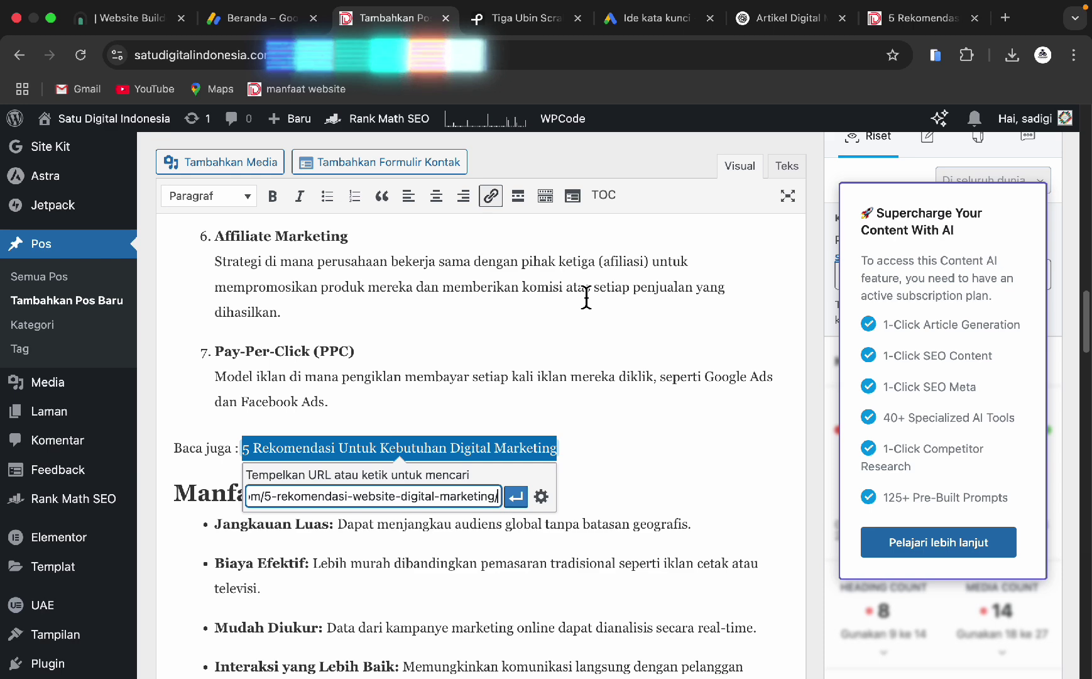
pyautogui.click(541, 496)
pyautogui.click(491, 308)
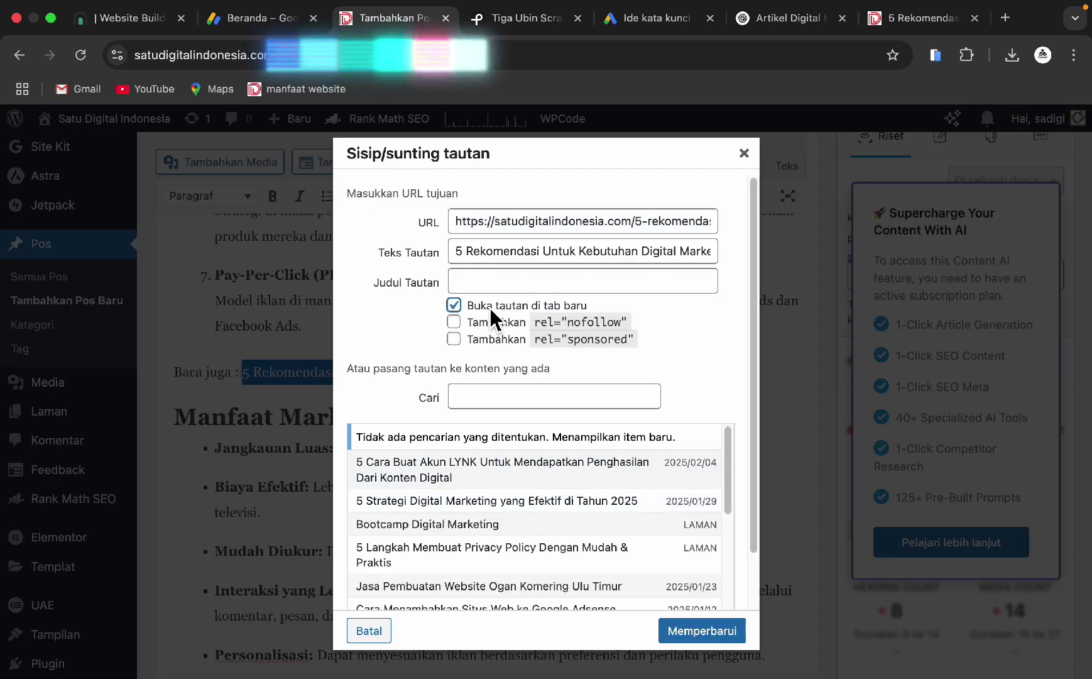
pyautogui.click(691, 631)
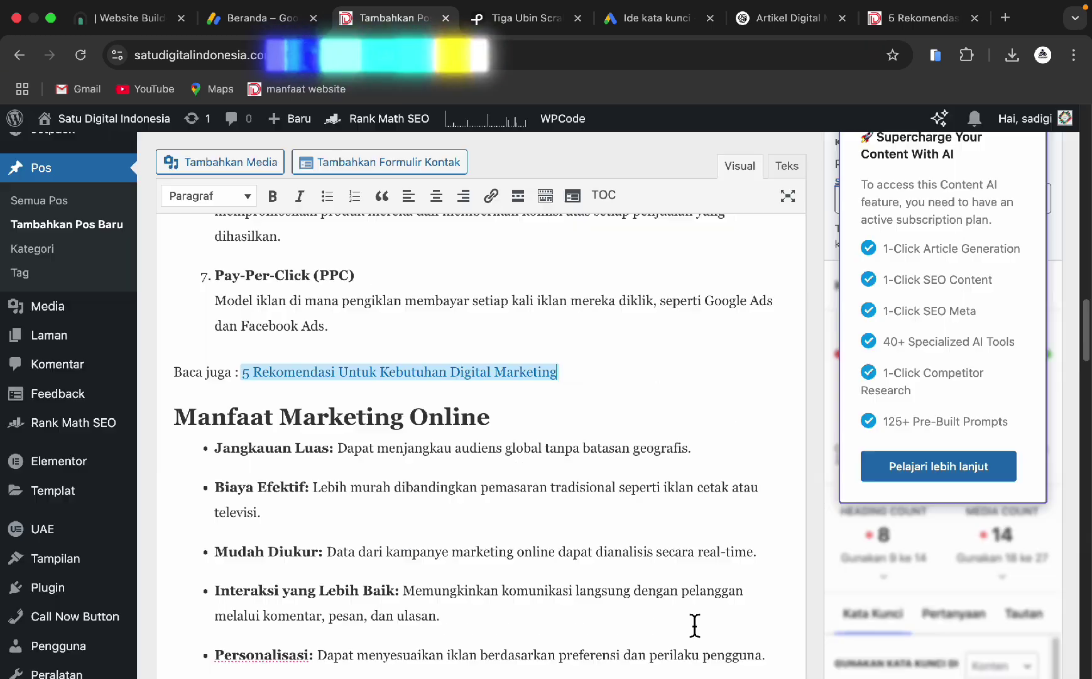
pyautogui.moveTo(580, 377); pyautogui.dragTo(165, 380)
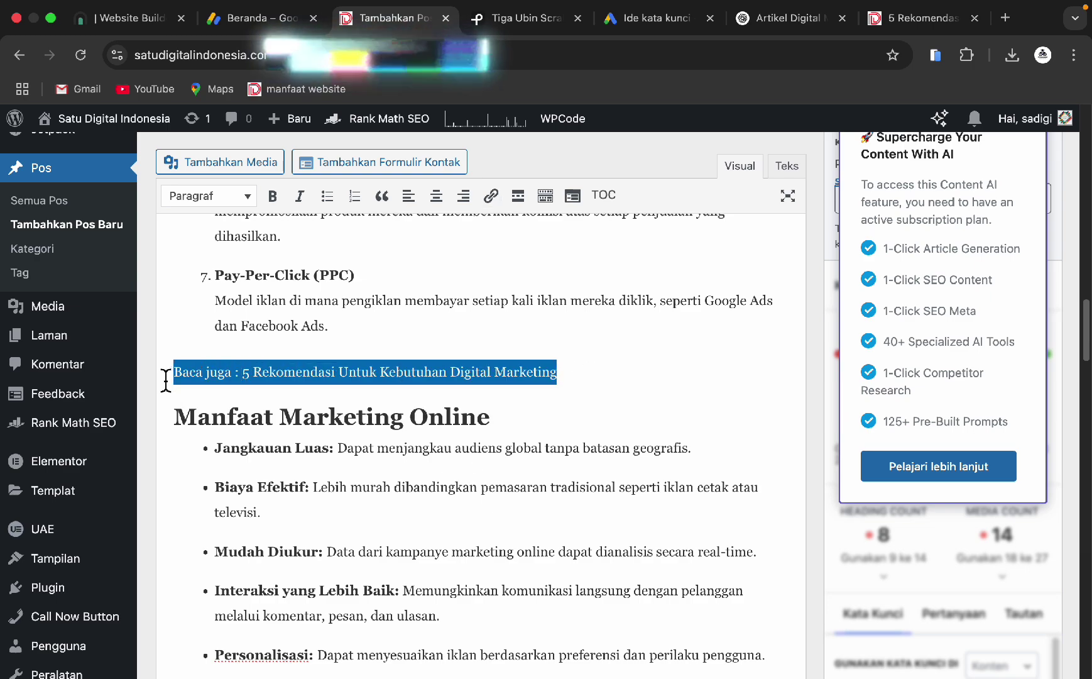
# - Review the internal link and focus keyword reuse checks in Rank Math's Tambahan section
pyautogui.scroll(-15, 341, 385)
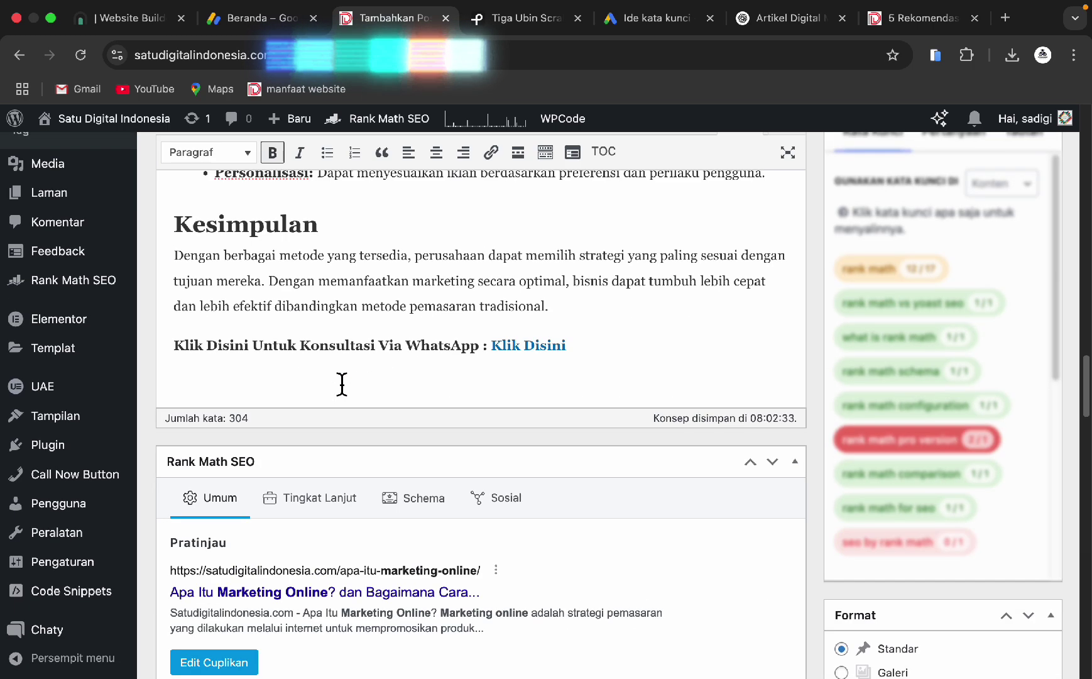
pyautogui.scroll(-5, 344, 389)
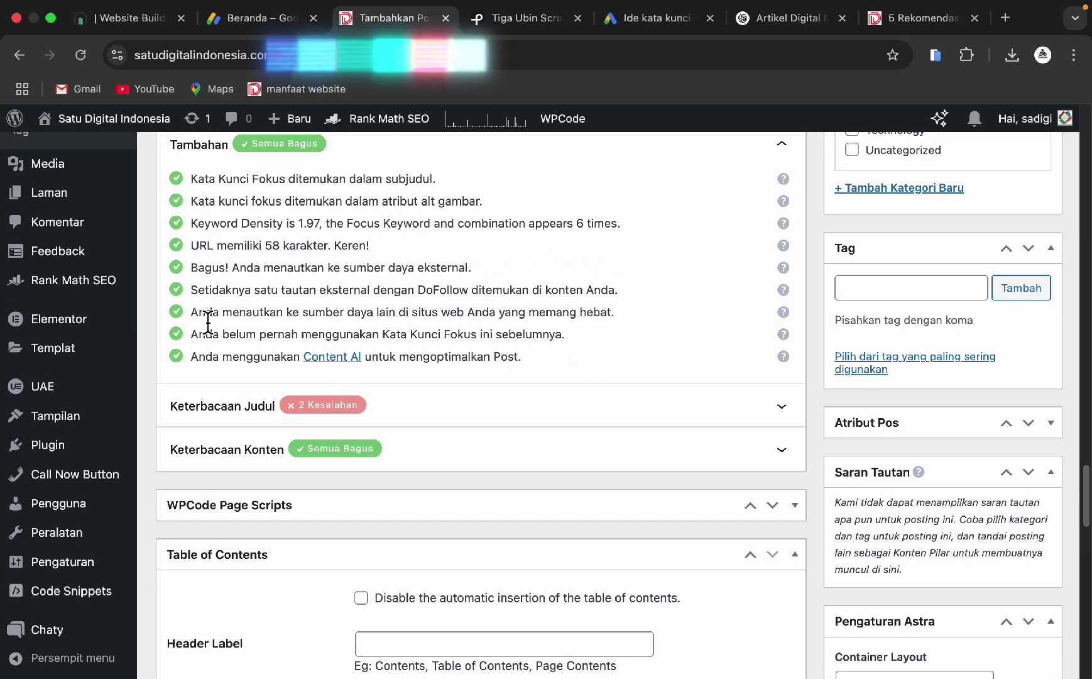
pyautogui.moveTo(206, 312); pyautogui.dragTo(595, 313)
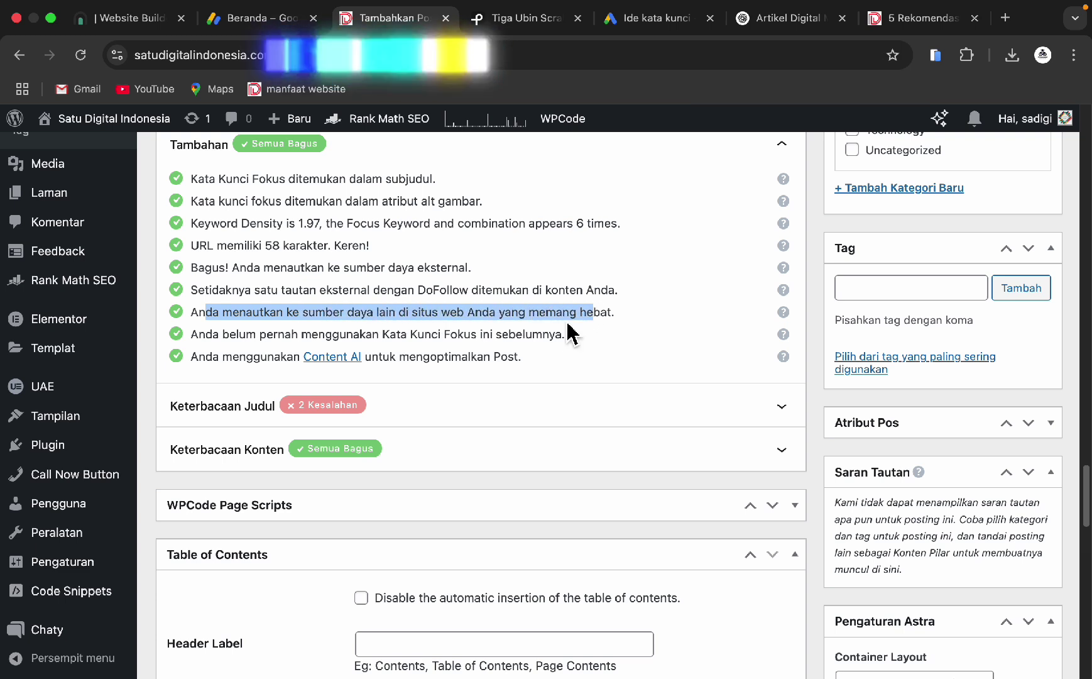
pyautogui.moveTo(292, 334); pyautogui.dragTo(496, 334)
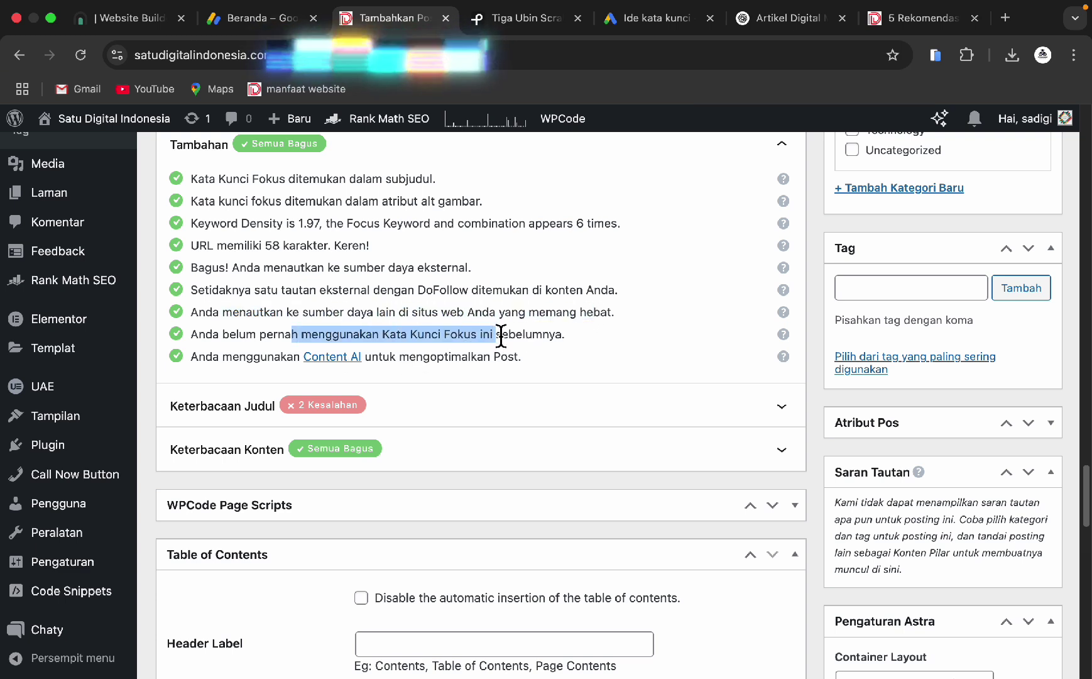
# - Expand Rank Math's Keterbacaan Judul section and examine its power word check against the post title and content
pyautogui.scroll(-1, 336, 399)
pyautogui.click(333, 393)
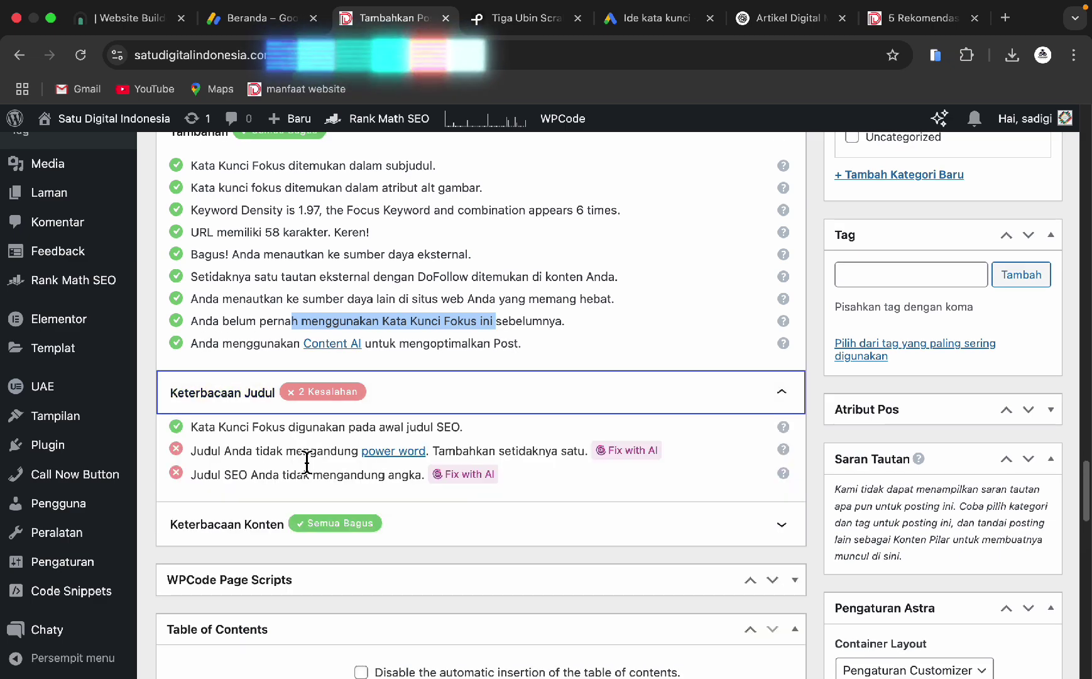
pyautogui.moveTo(196, 457); pyautogui.dragTo(350, 455)
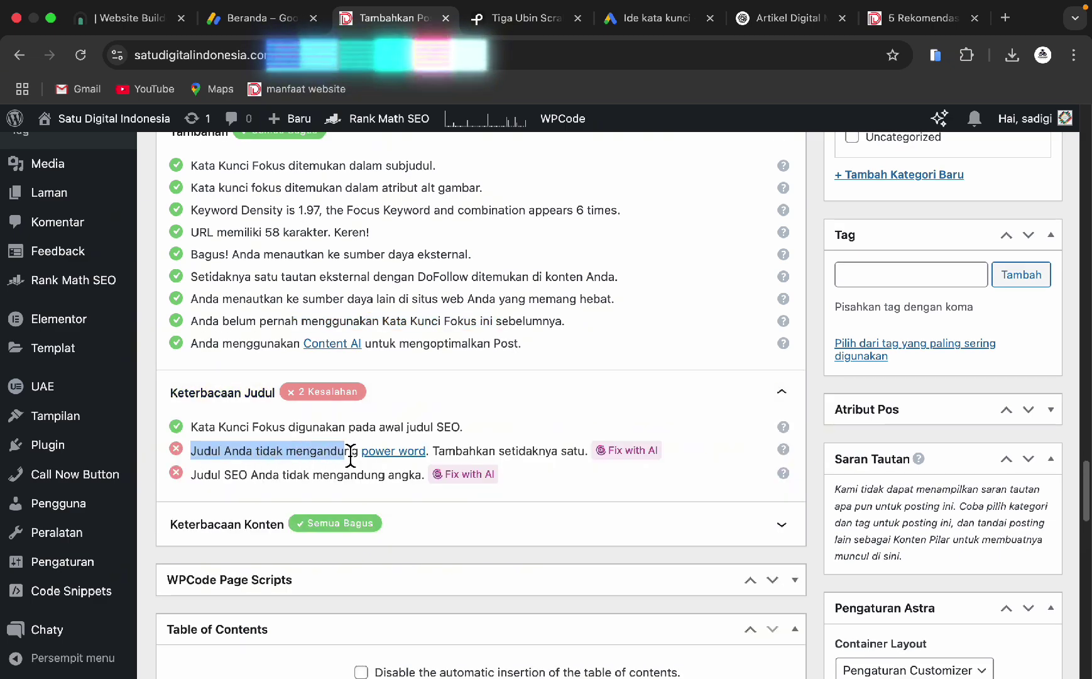
pyautogui.scroll(20, 396, 433)
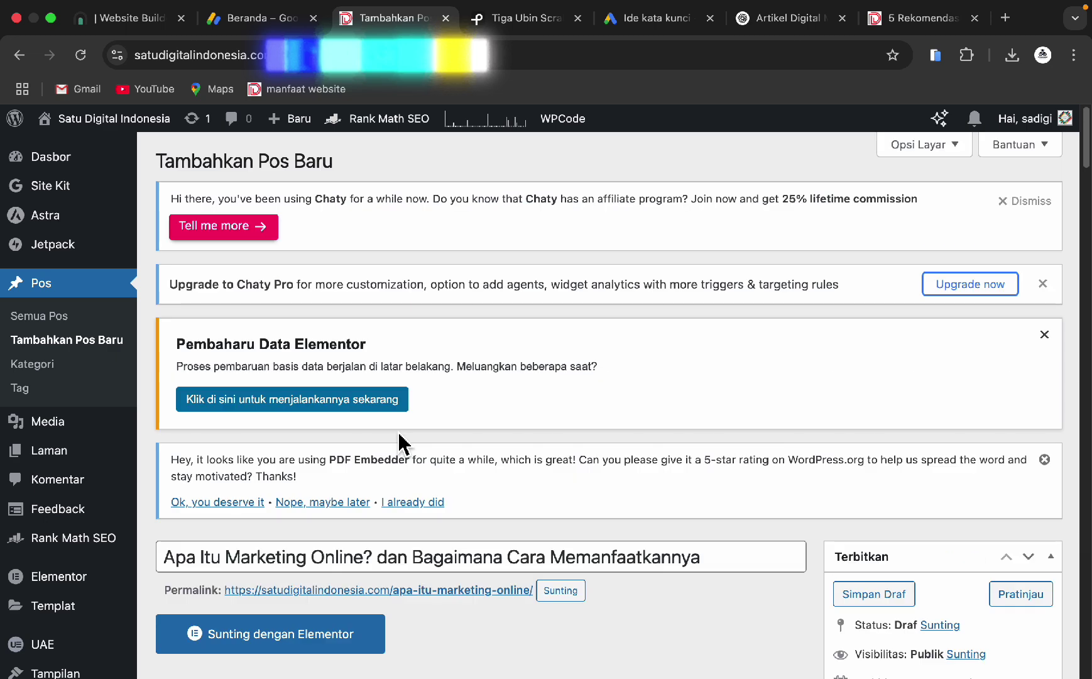
pyautogui.scroll(-1, 399, 443)
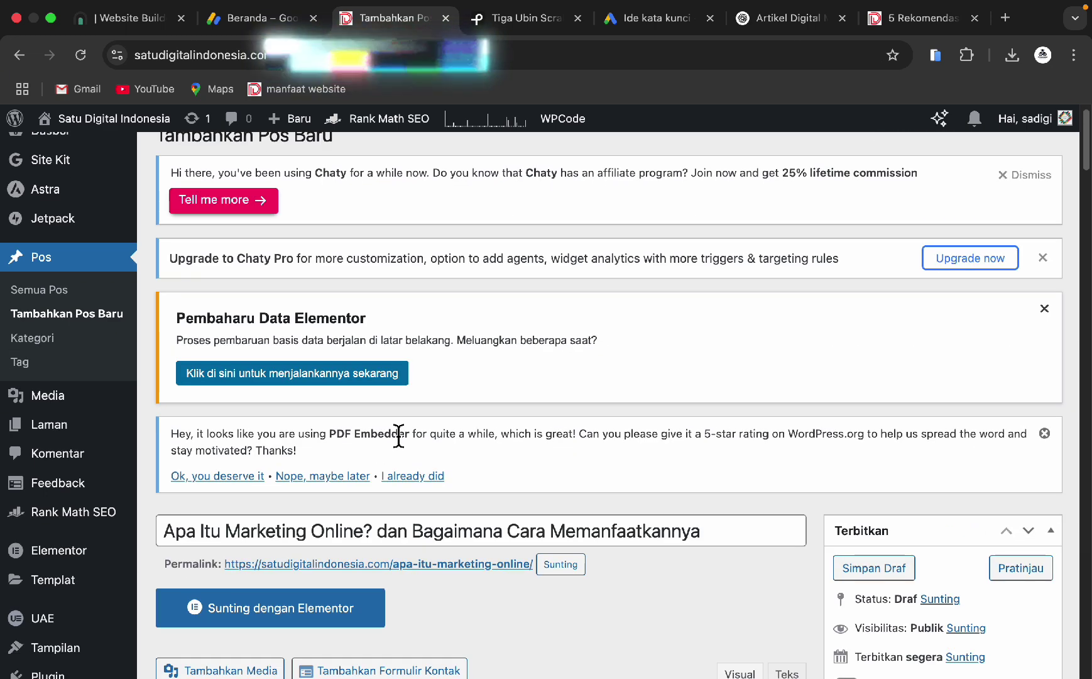
pyautogui.scroll(-5, 399, 435)
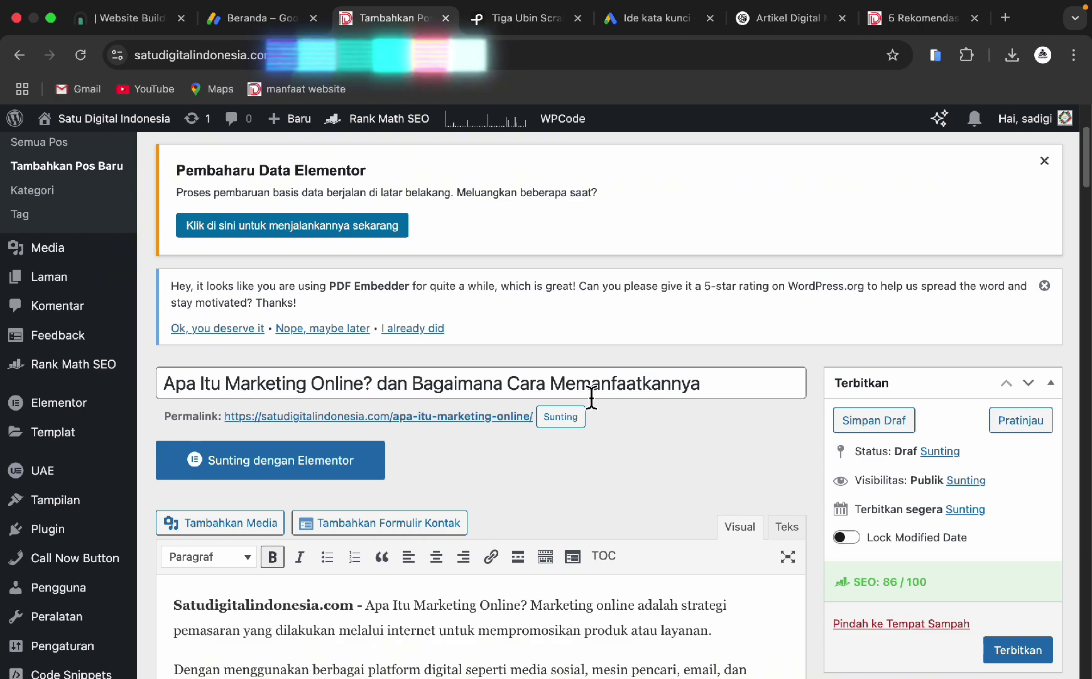
pyautogui.scroll(-10, 210, 405)
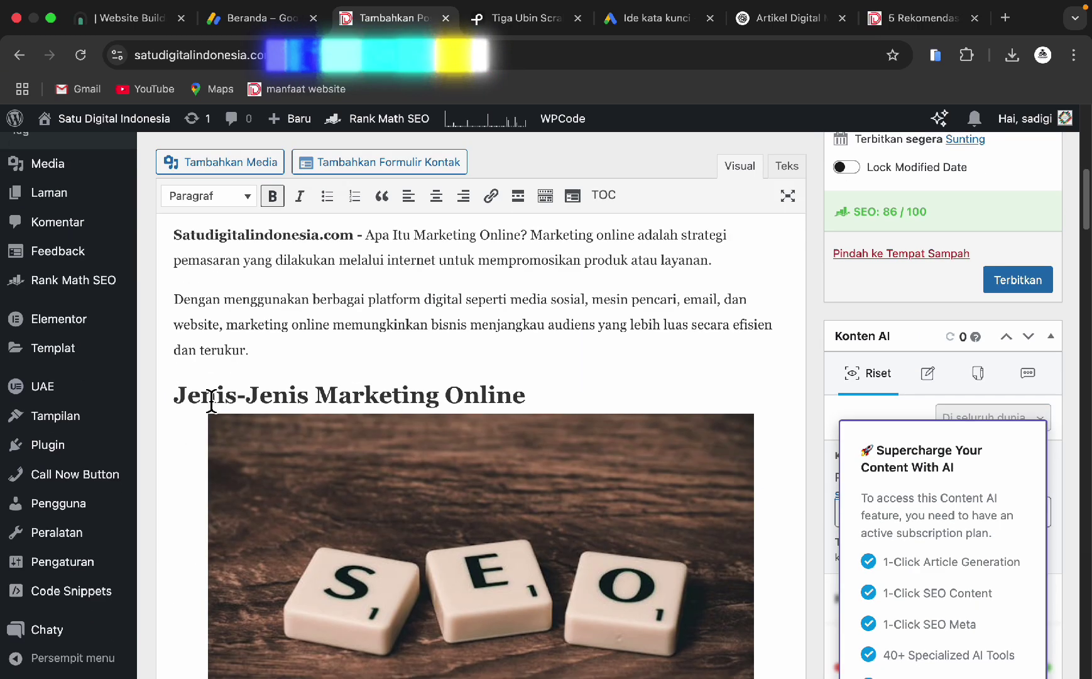
pyautogui.scroll(10, 211, 399)
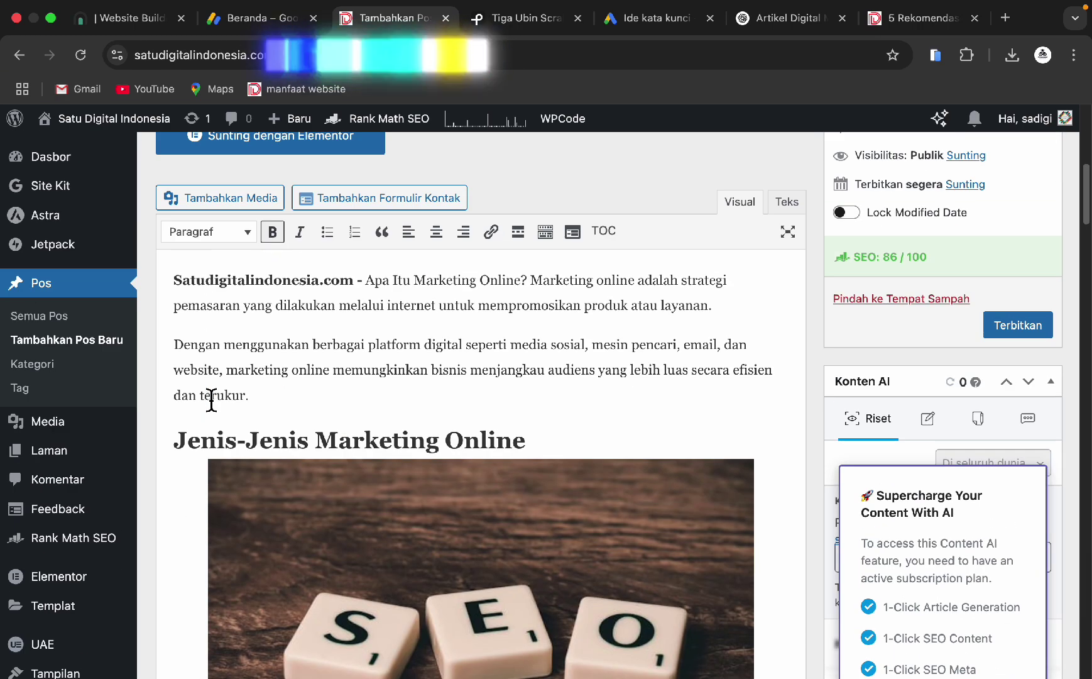
pyautogui.scroll(-20, 210, 397)
pyautogui.scroll(-15, 210, 395)
pyautogui.scroll(12, 215, 410)
pyautogui.moveTo(191, 449); pyautogui.dragTo(351, 448)
pyautogui.scroll(4, 214, 410)
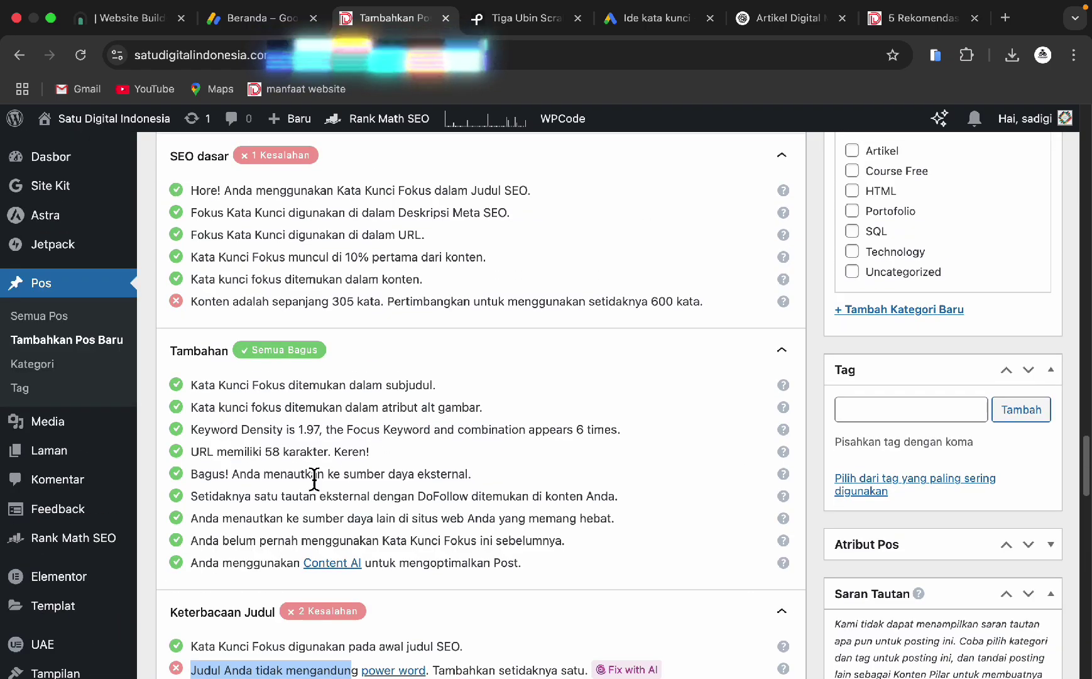
pyautogui.scroll(-3, 314, 481)
# - Examine the Keterbacaan Judul check for a number in the SEO title and compare it with the post title
pyautogui.moveTo(212, 516); pyautogui.dragTo(428, 522)
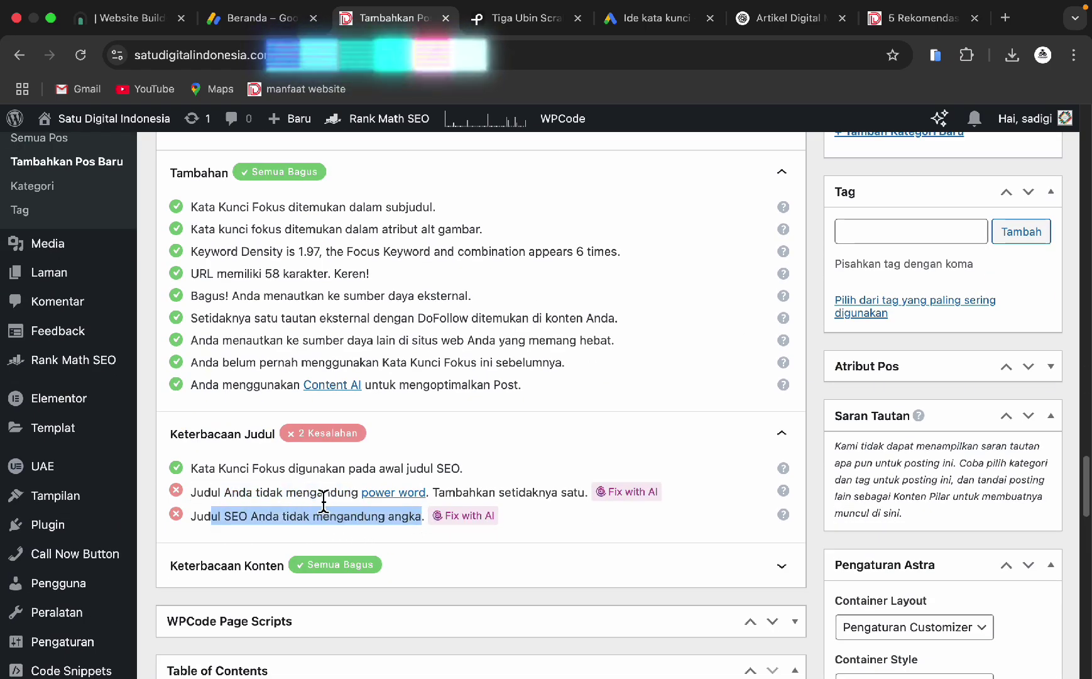
pyautogui.scroll(20, 341, 460)
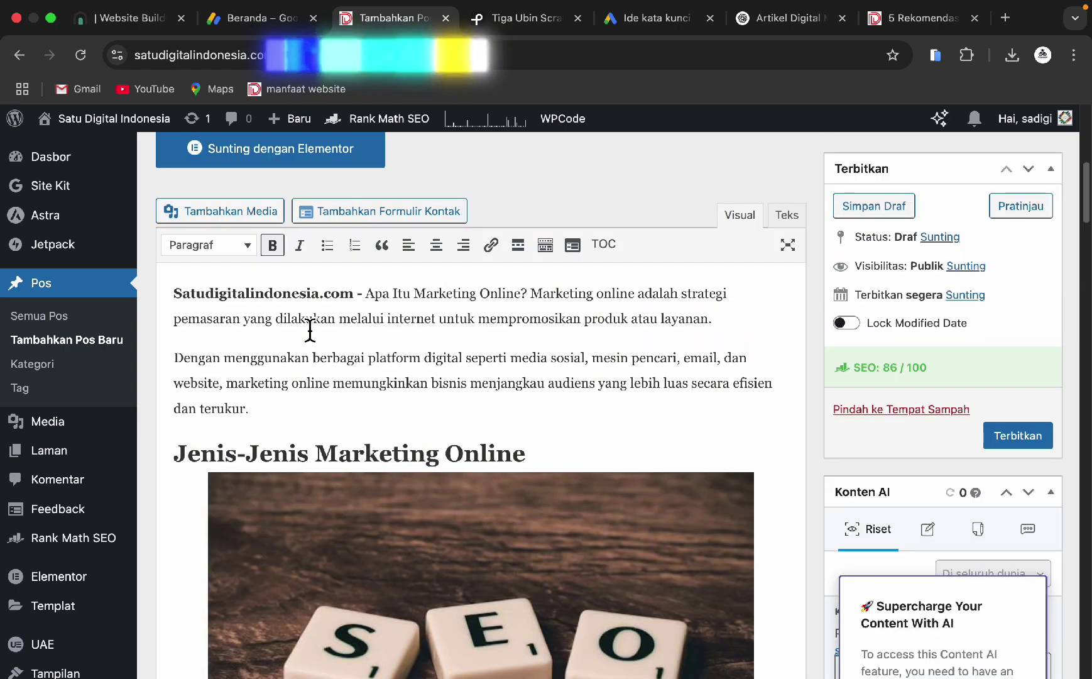
pyautogui.scroll(6, 310, 330)
pyautogui.click(234, 443)
pyautogui.scroll(-20, 284, 377)
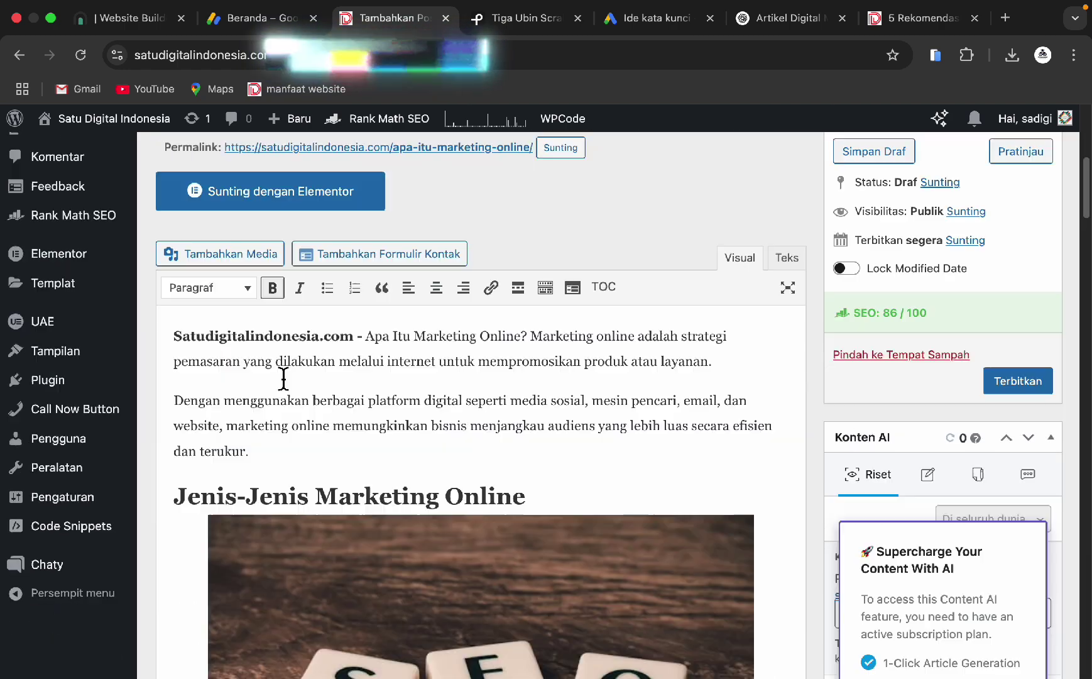
pyautogui.scroll(-10, 286, 381)
pyautogui.scroll(5, 289, 384)
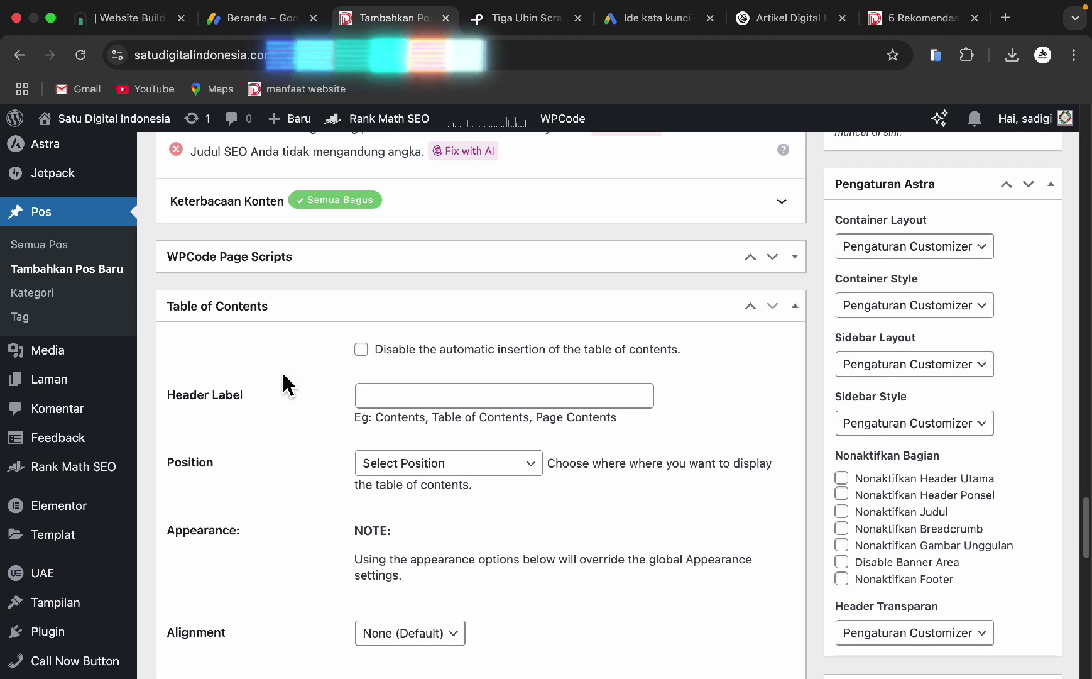
pyautogui.moveTo(196, 310); pyautogui.dragTo(312, 316)
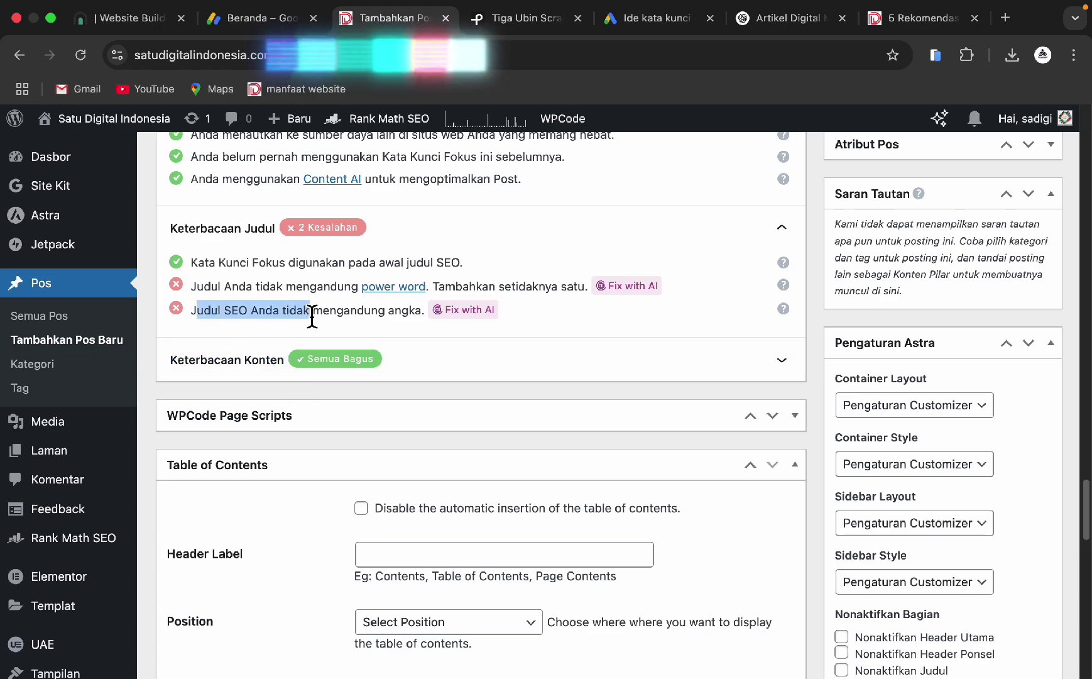
pyautogui.scroll(20, 324, 314)
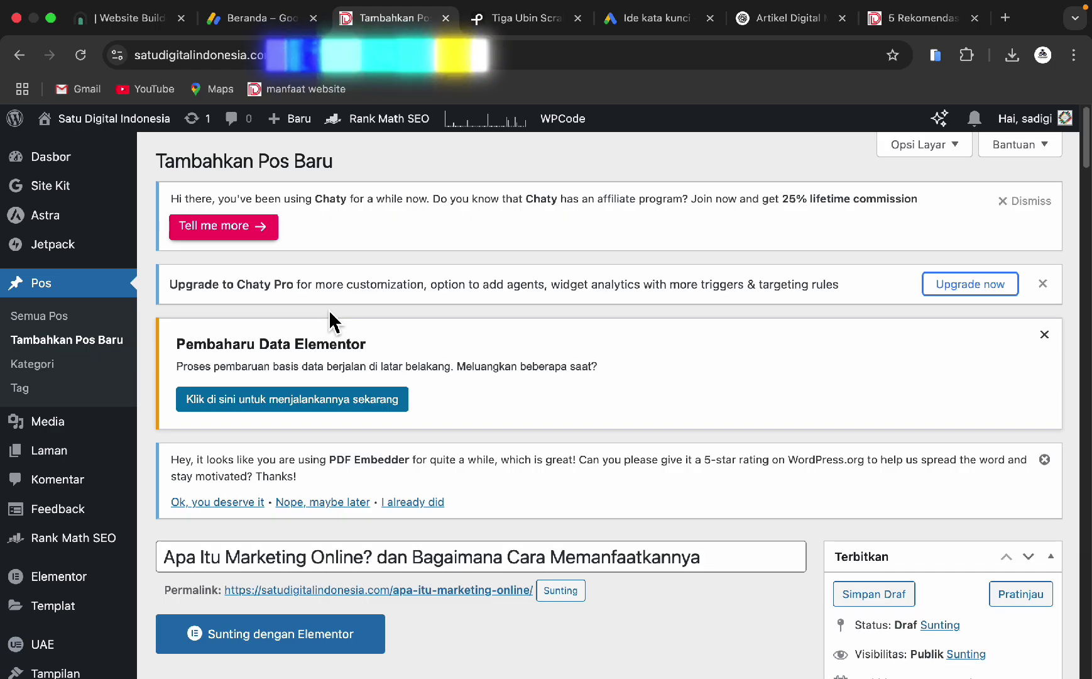
pyautogui.scroll(-20, 328, 310)
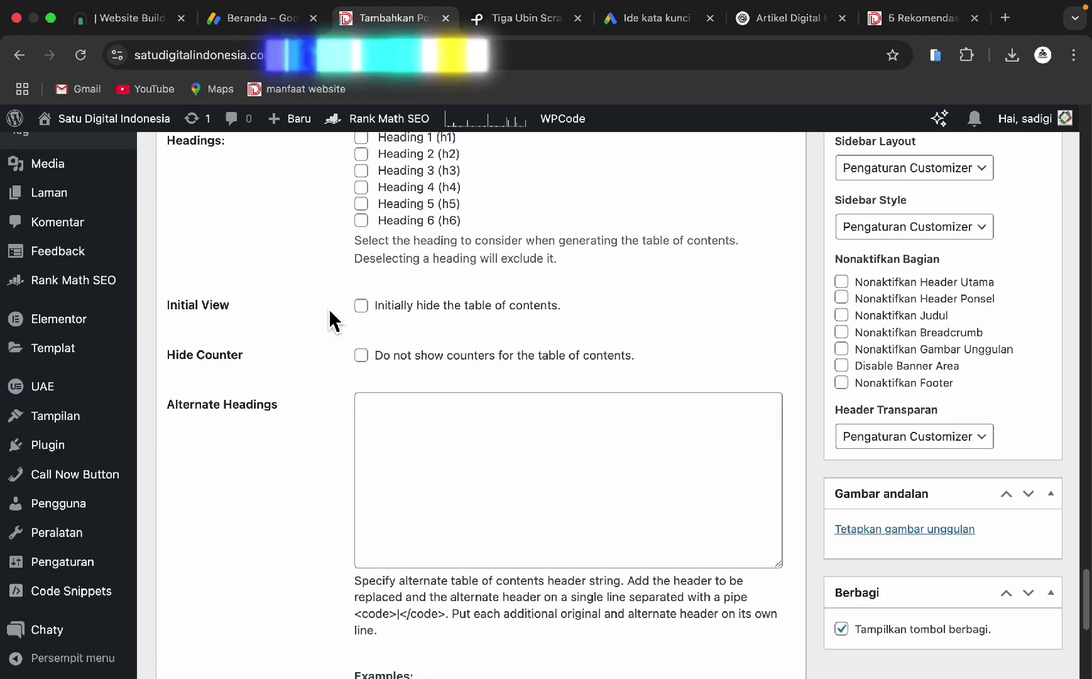
# - Check the post's overall SEO score and assign the post to the Artikel category
pyautogui.scroll(20, 329, 319)
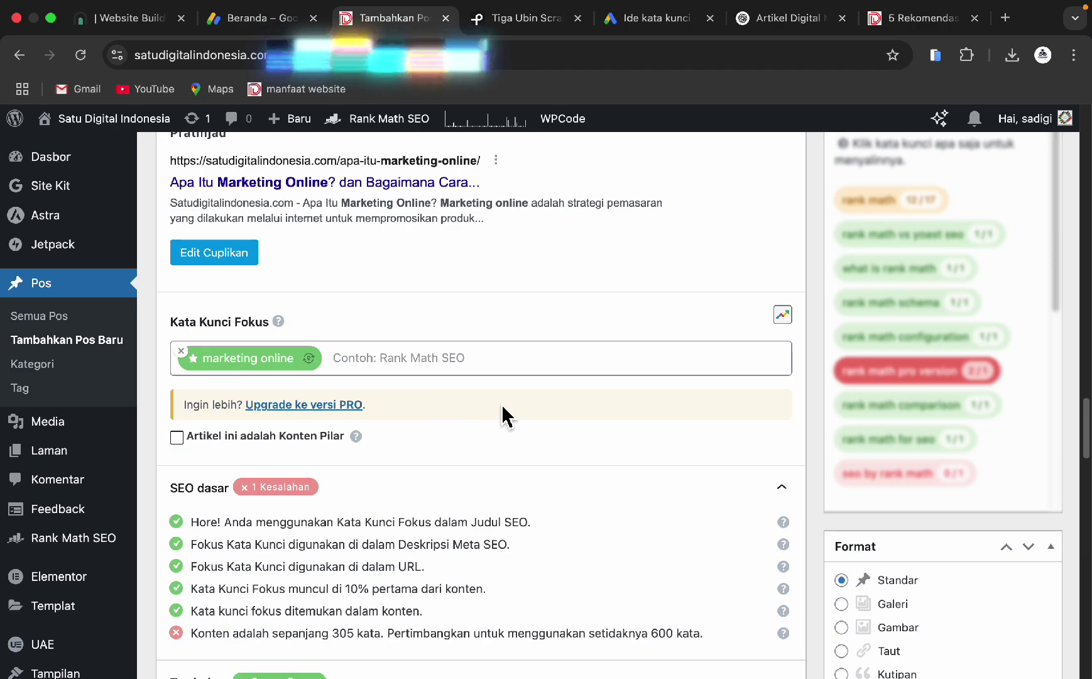
pyautogui.scroll(8, 508, 415)
pyautogui.scroll(5, 824, 410)
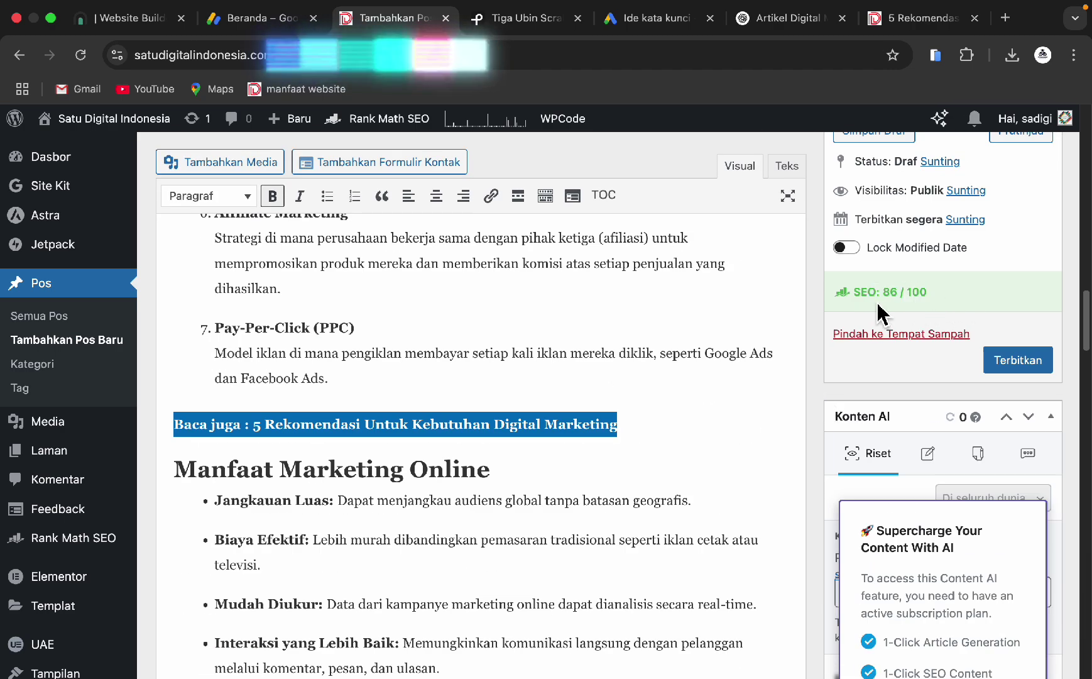
pyautogui.scroll(5, 884, 317)
pyautogui.scroll(-15, 885, 317)
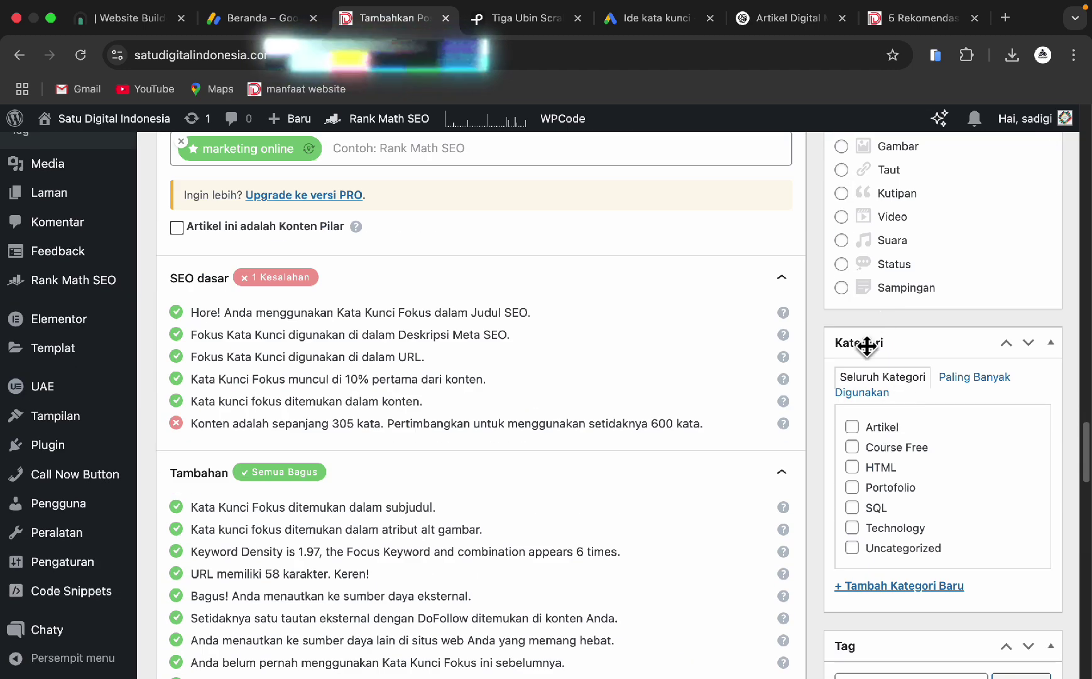
pyautogui.click(880, 427)
# - Add the tag "marketing online" to the post
pyautogui.scroll(-5, 904, 430)
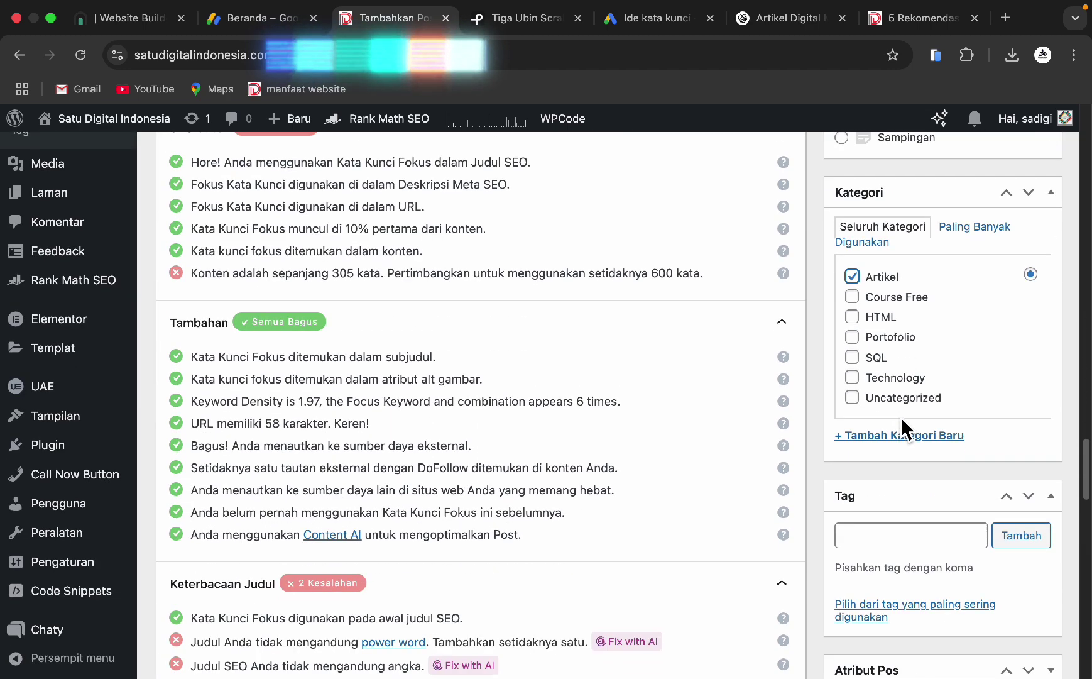
pyautogui.click(899, 534)
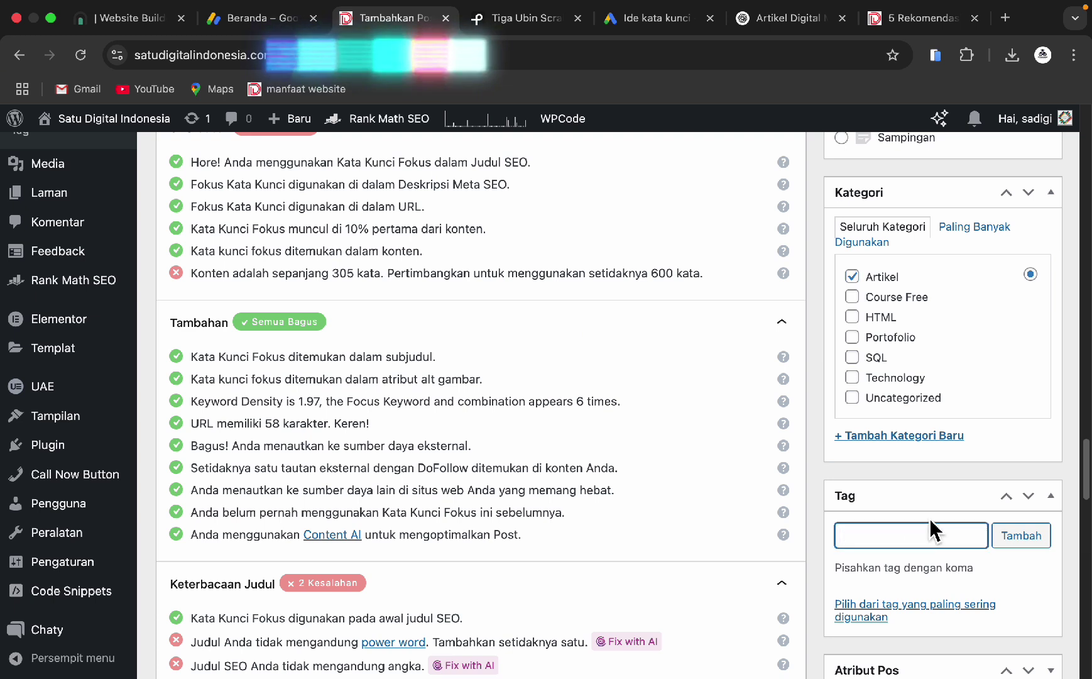
pyautogui.write('d')
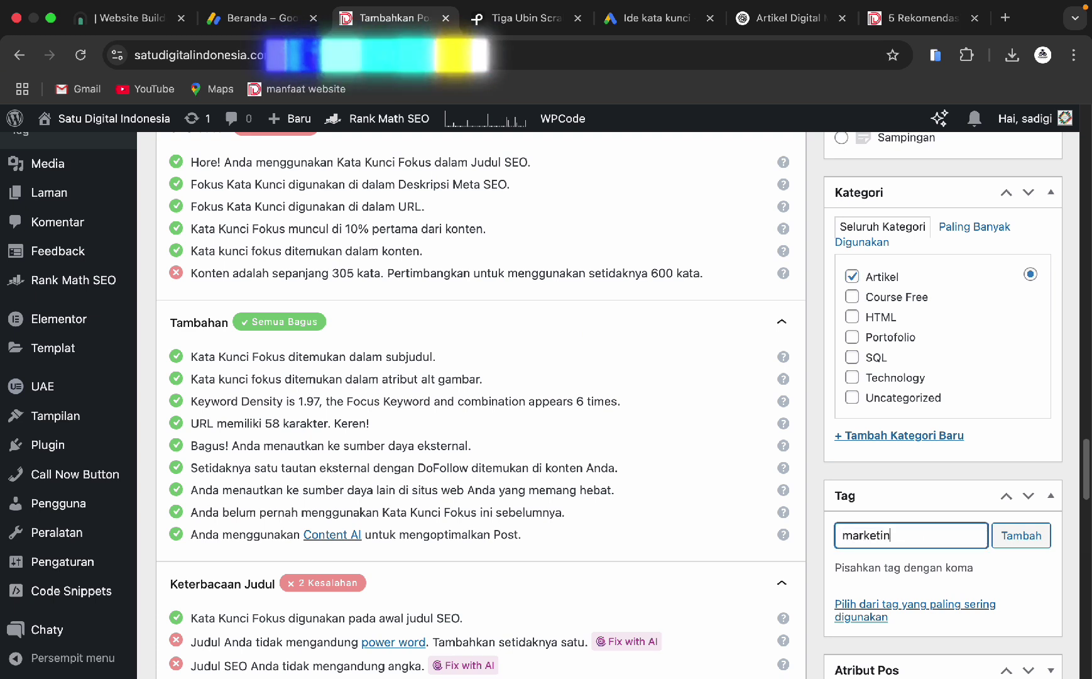
pyautogui.press('BackSpace')
pyautogui.press('BackSpace')
pyautogui.press('BackSpace')
pyautogui.write('onlin')
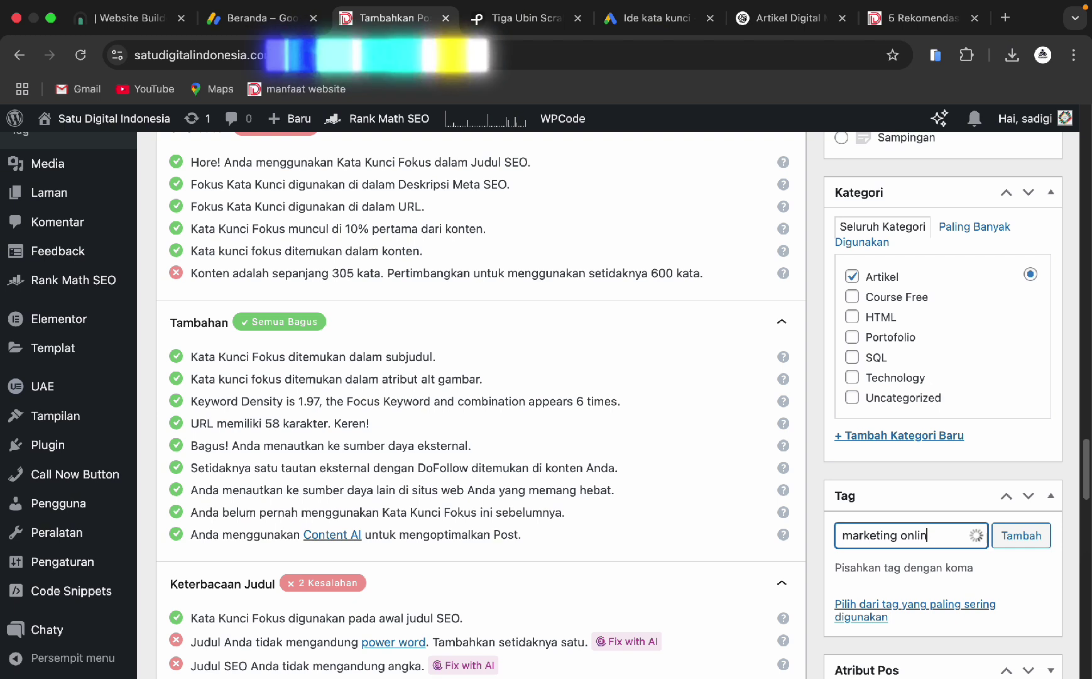
pyautogui.write('e')
pyautogui.press('Return')
# - Add "digital marketing" and "online" as two further post tags
pyautogui.write('dig')
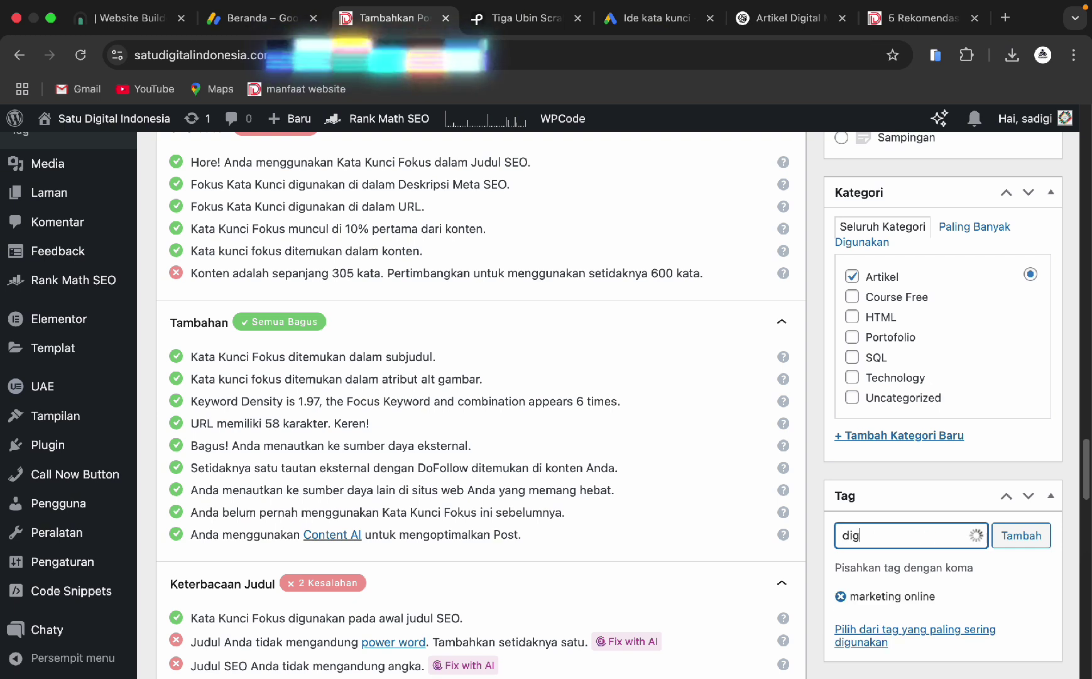
pyautogui.write('ital marketing')
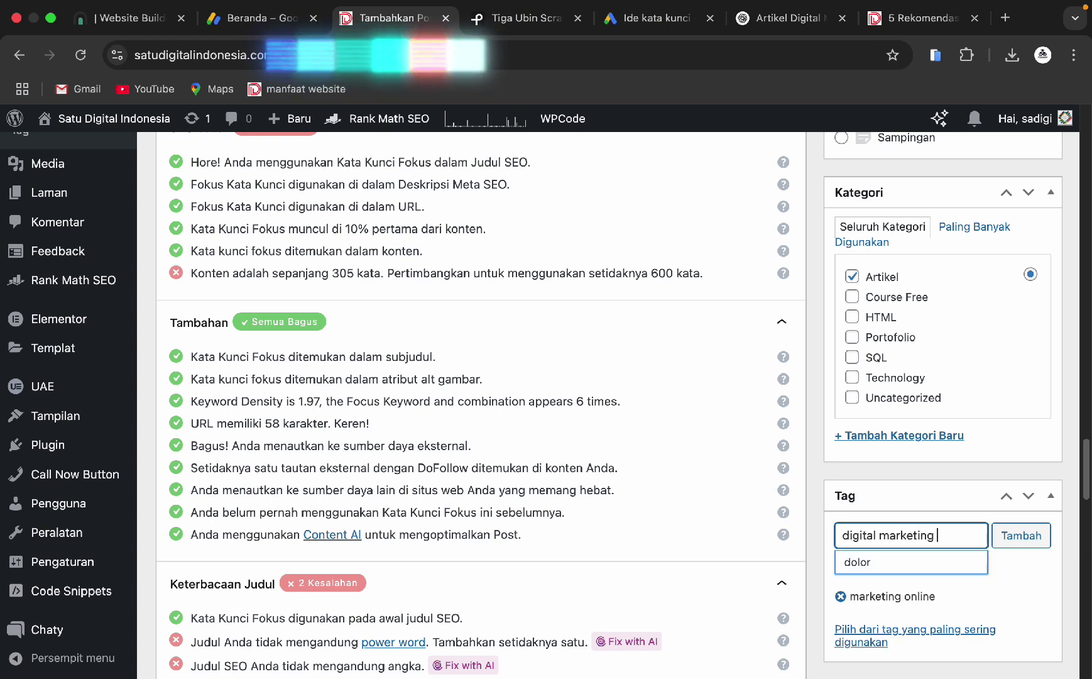
pyautogui.press('Return')
pyautogui.write('online')
pyautogui.press('Return')
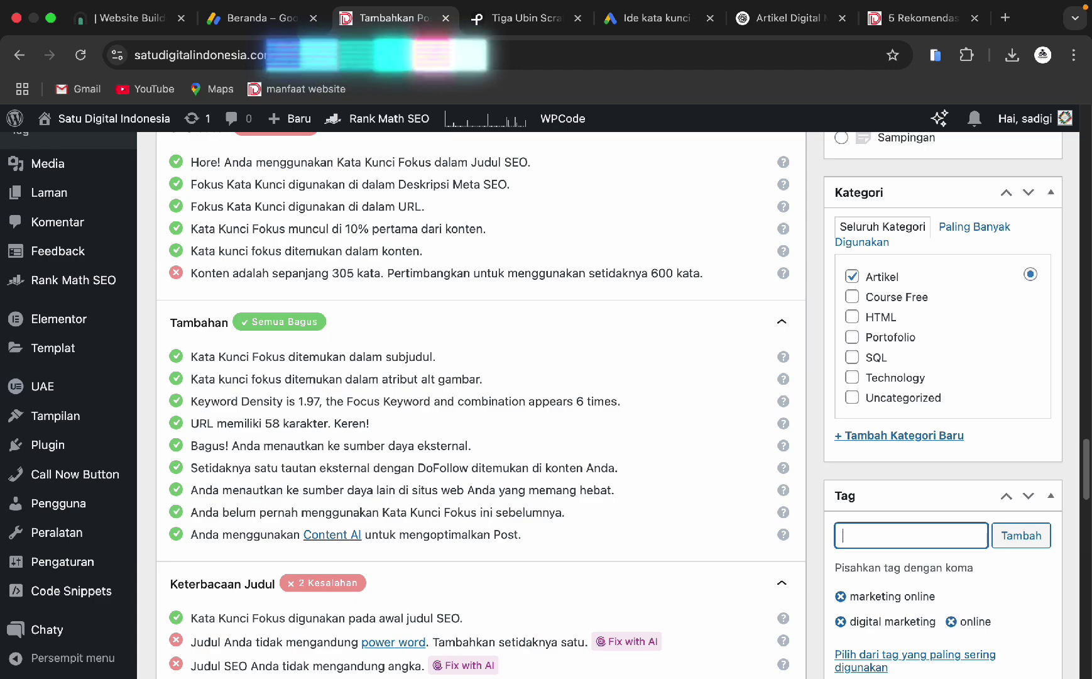
# - Locate the post's featured image setting and view the existing articles' featured images on the site's homepage
pyautogui.scroll(-15, 967, 478)
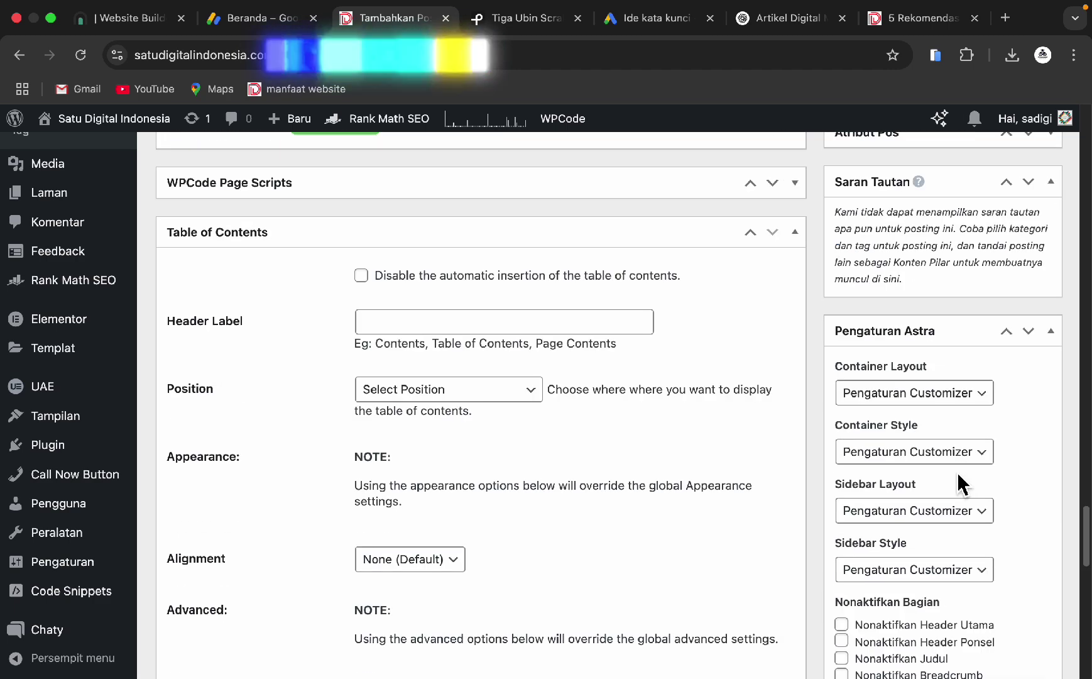
pyautogui.scroll(-1, 914, 446)
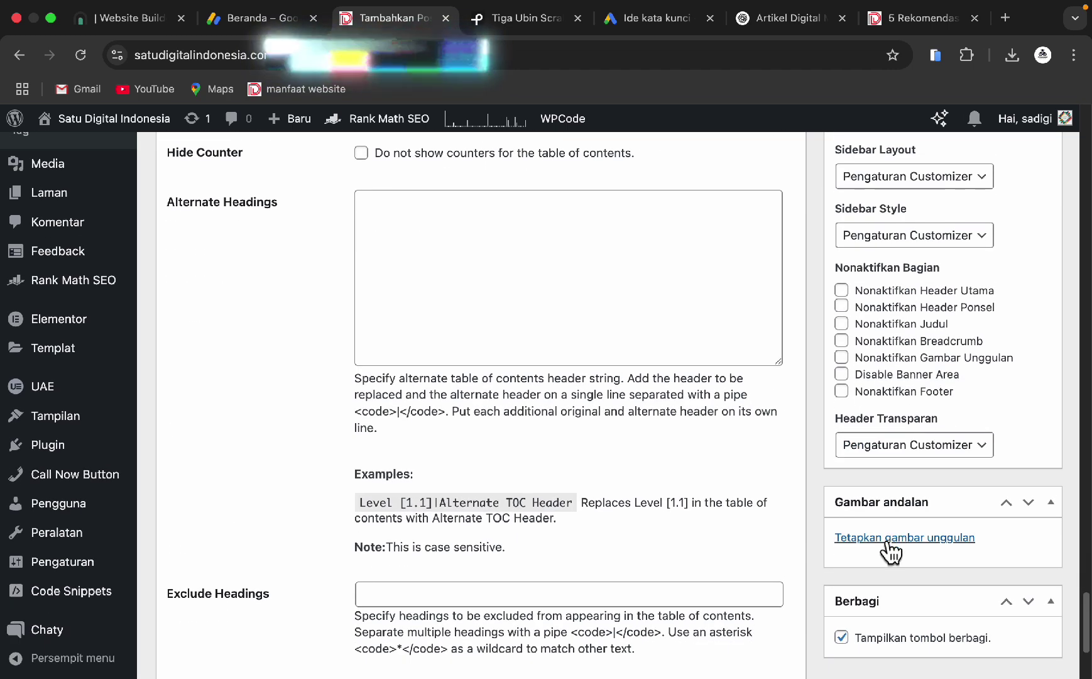
pyautogui.click(892, 28)
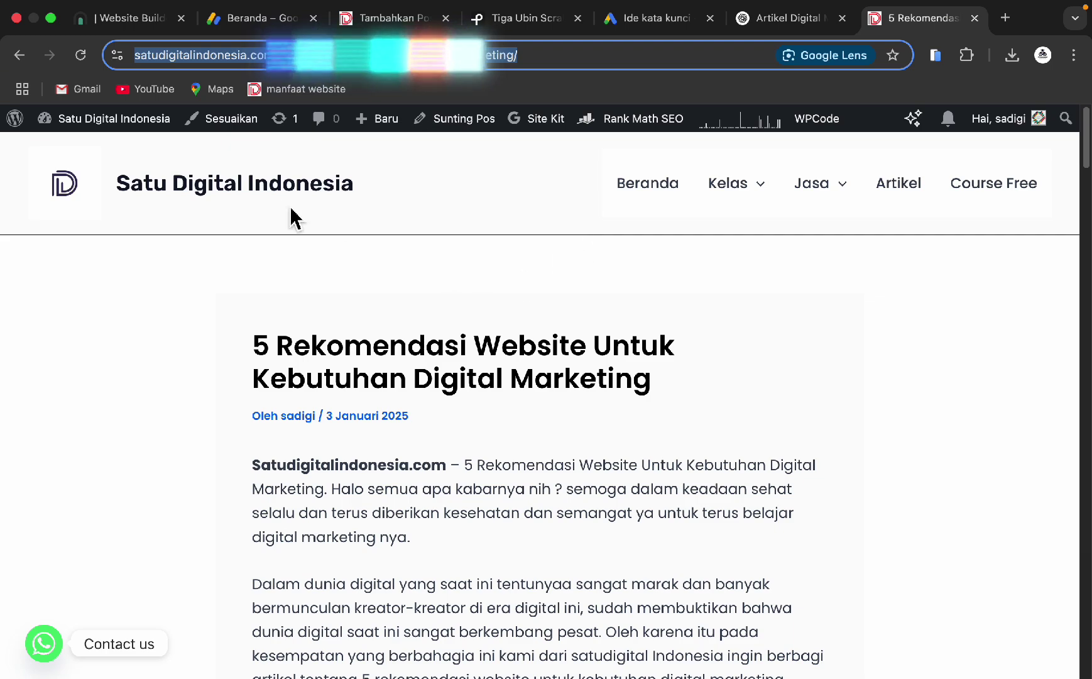
pyautogui.click(259, 188)
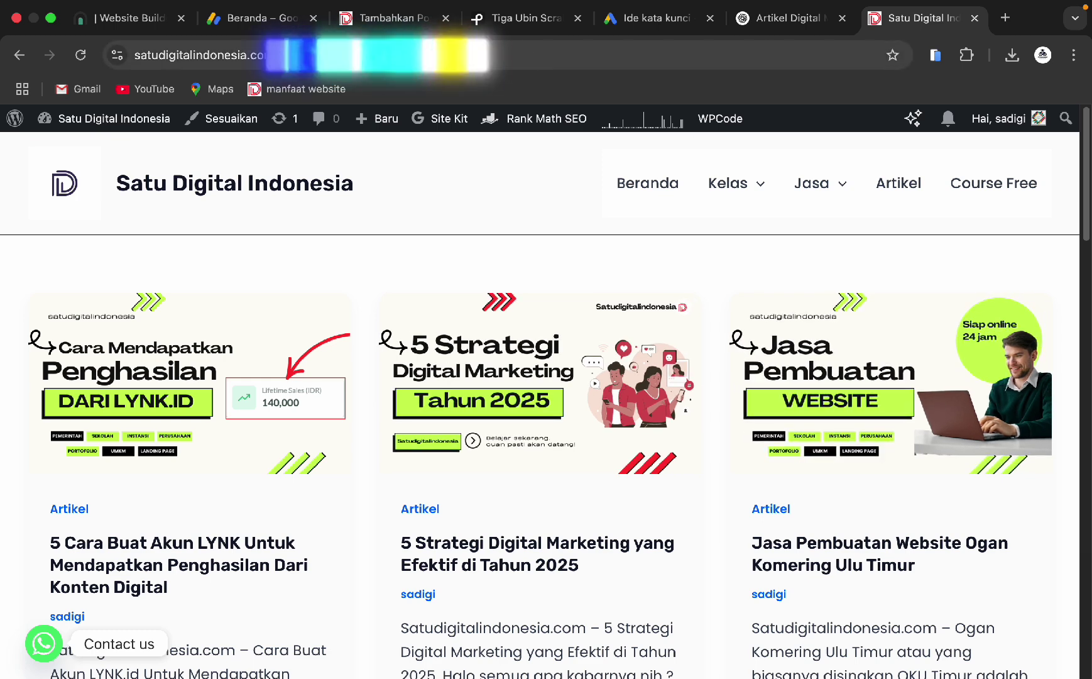
# - Return to the post editor and upload pexels-pixabay-461064.jpg from the Unduhan folder for the featured image
pyautogui.press('super+3')
pyautogui.scroll(-1, 892, 469)
pyautogui.click(880, 537)
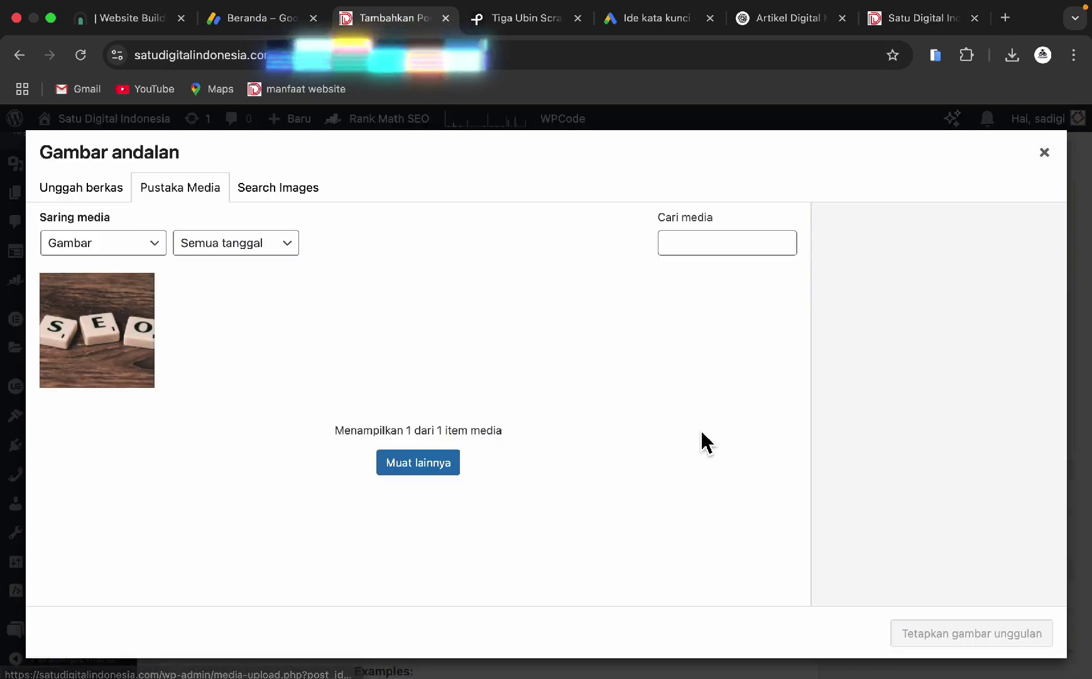
pyautogui.click(100, 200)
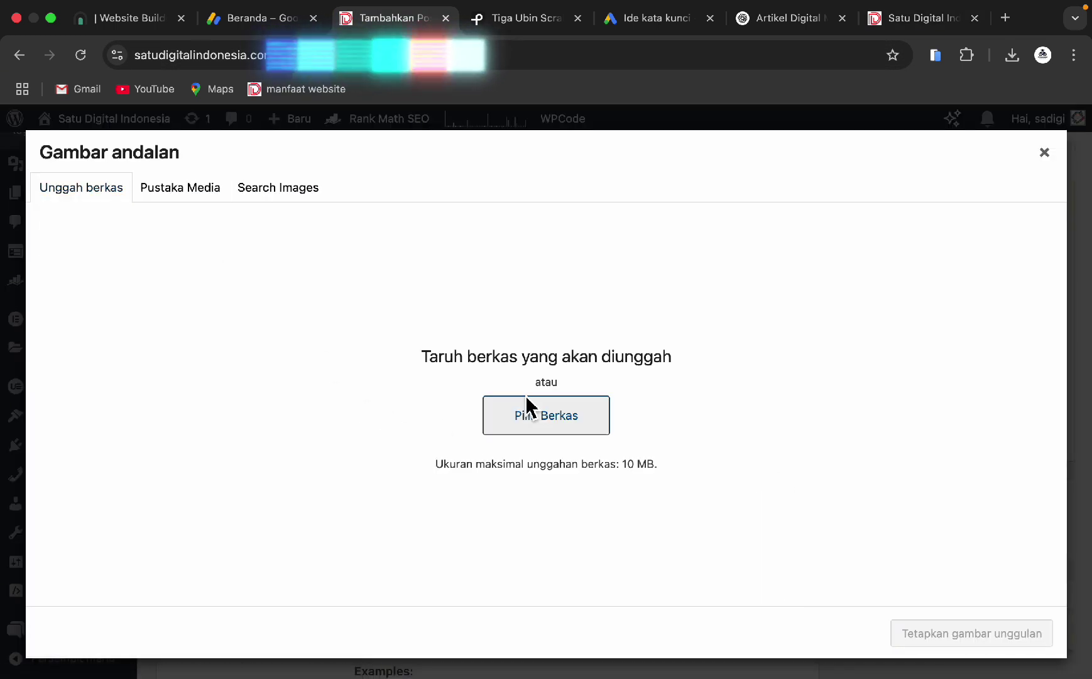
pyautogui.click(531, 410)
pyautogui.scroll(-5, 412, 446)
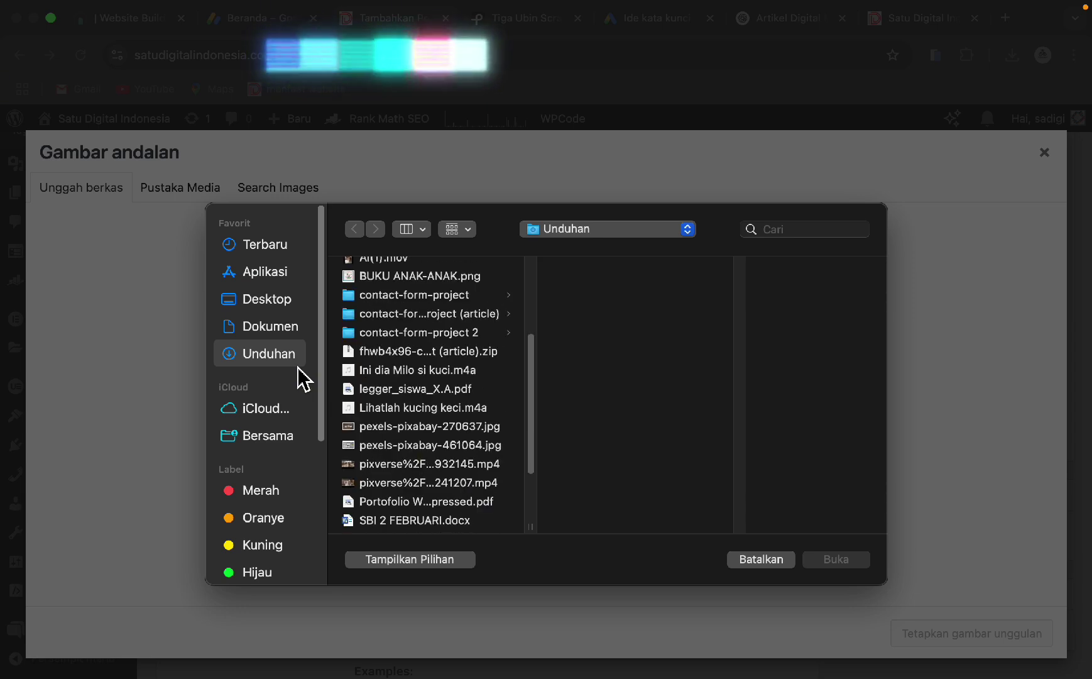
pyautogui.scroll(-3, 462, 383)
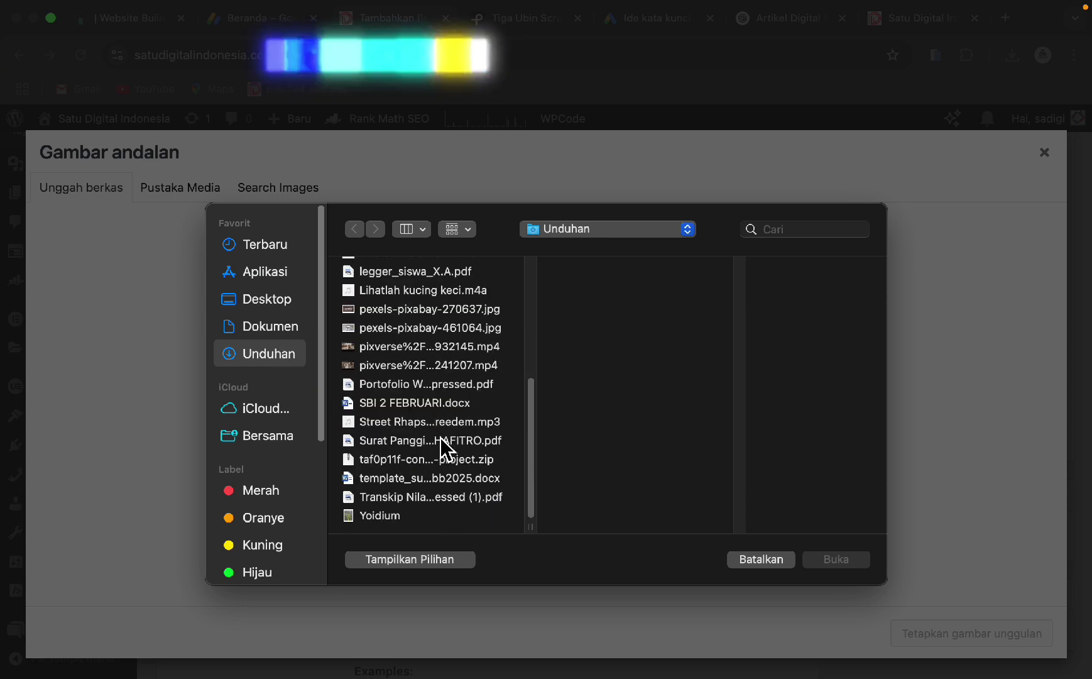
pyautogui.click(431, 329)
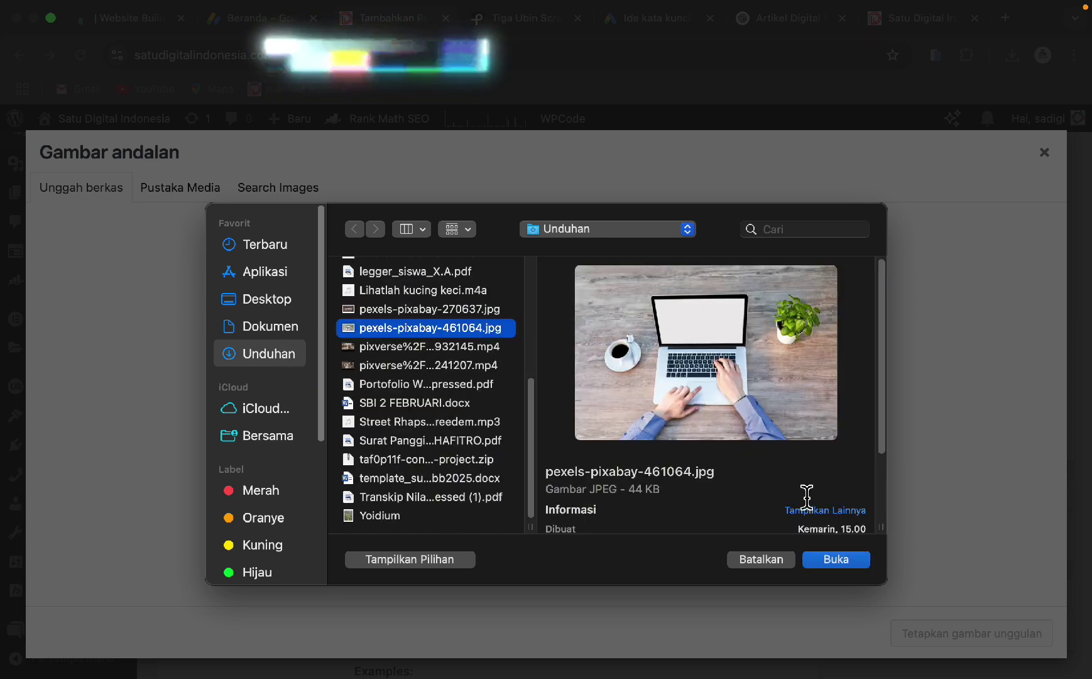
pyautogui.click(829, 563)
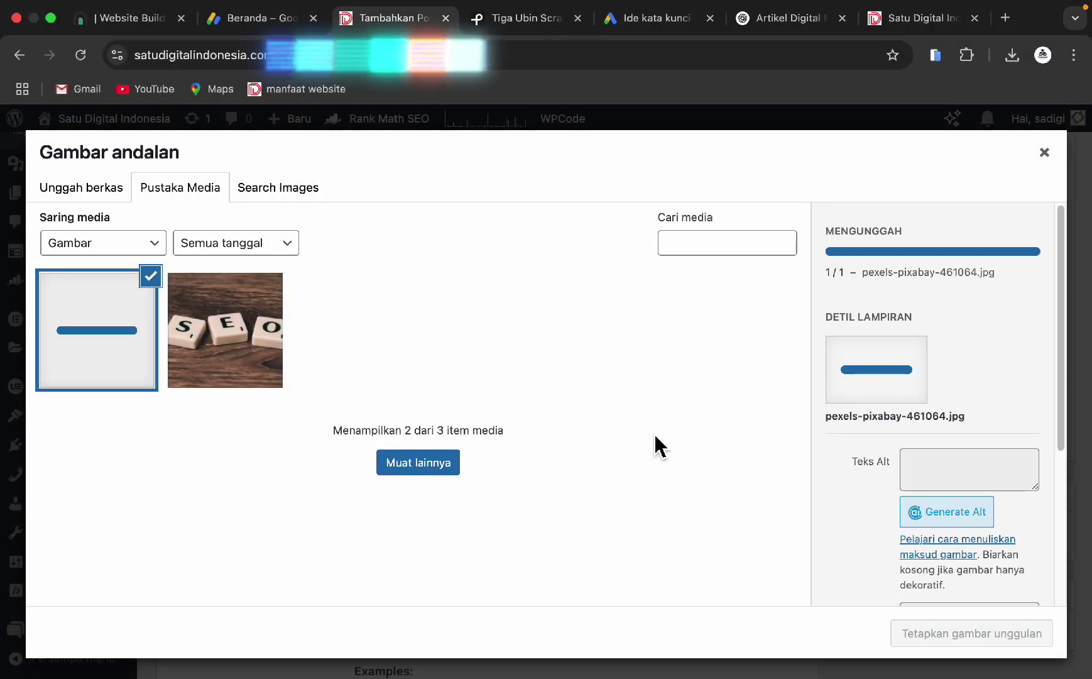
# - Give the uploaded image the alt text "marketing online" and set it as the post's featured image
pyautogui.click(979, 468)
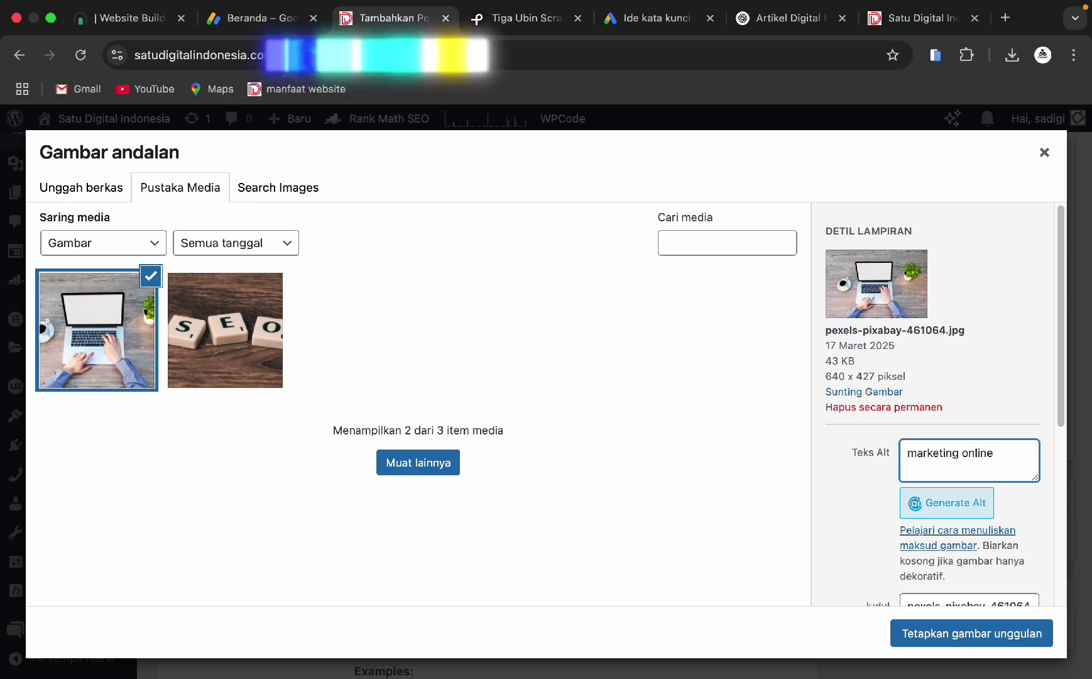
pyautogui.click(975, 640)
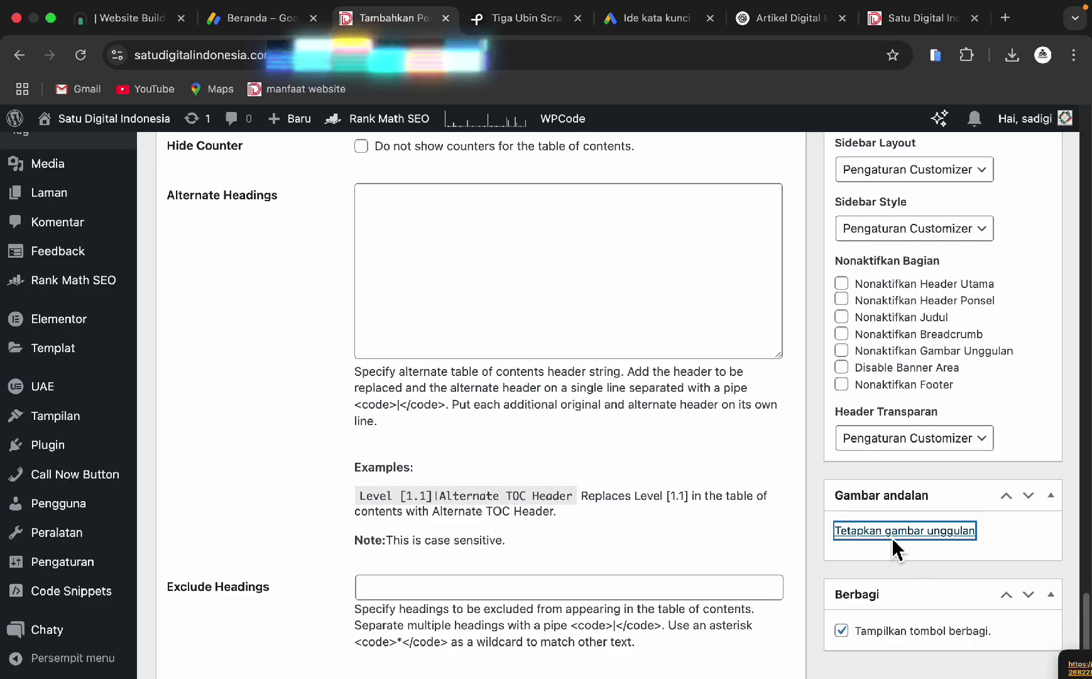
pyautogui.scroll(-4, 822, 447)
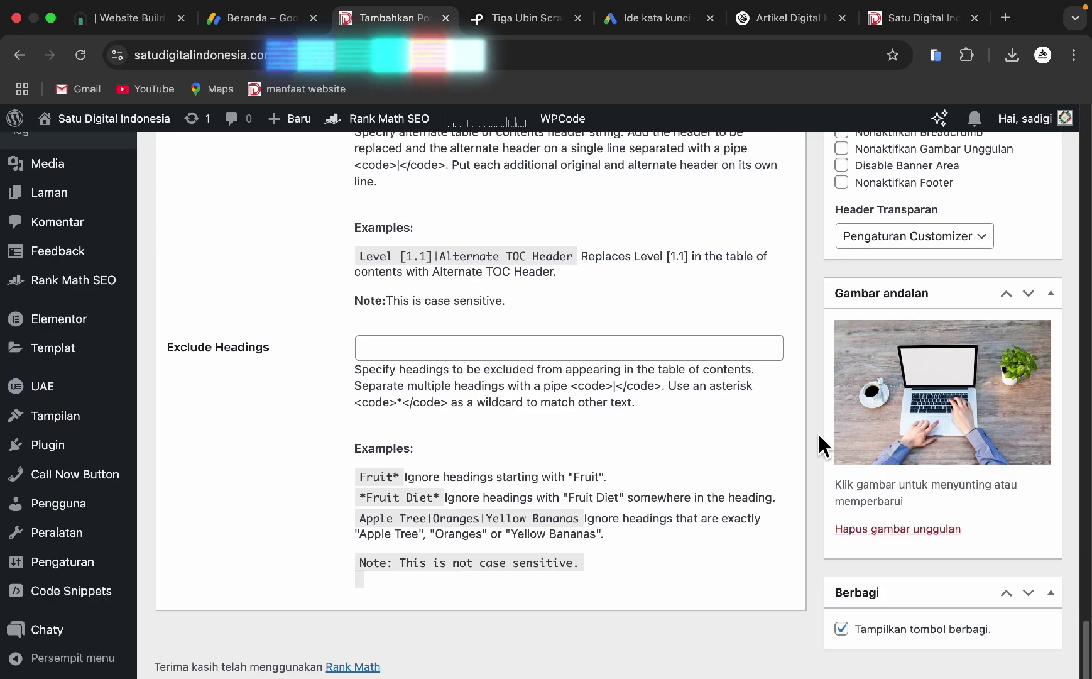
# - Check the post's SEO score again and publish the post
pyautogui.scroll(20, 949, 407)
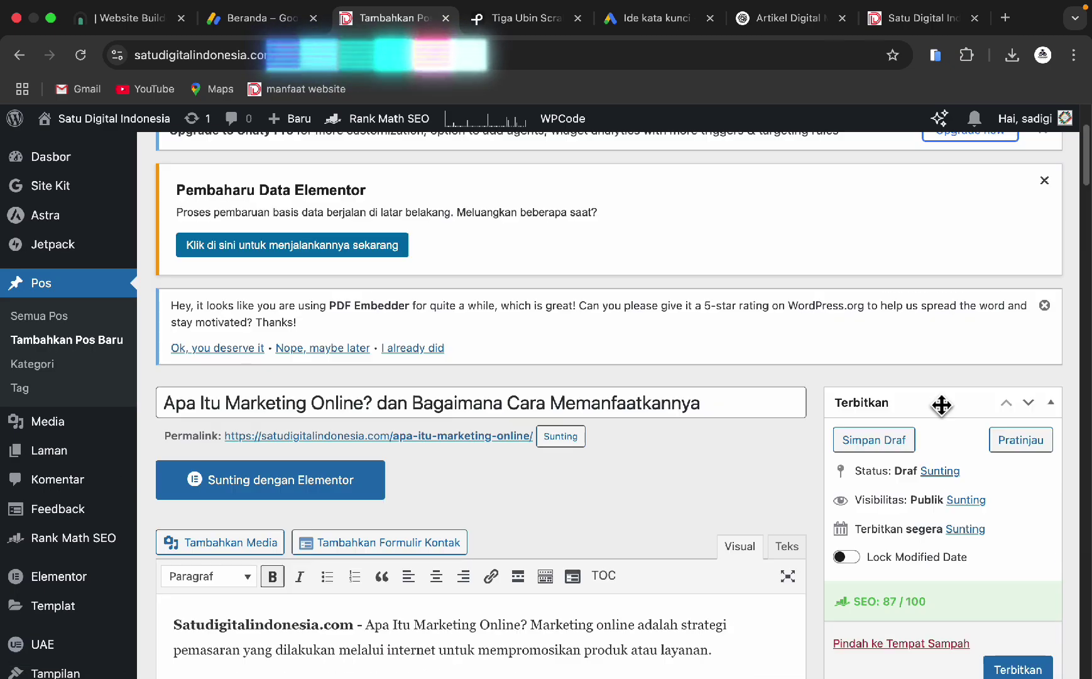
pyautogui.scroll(-2, 941, 406)
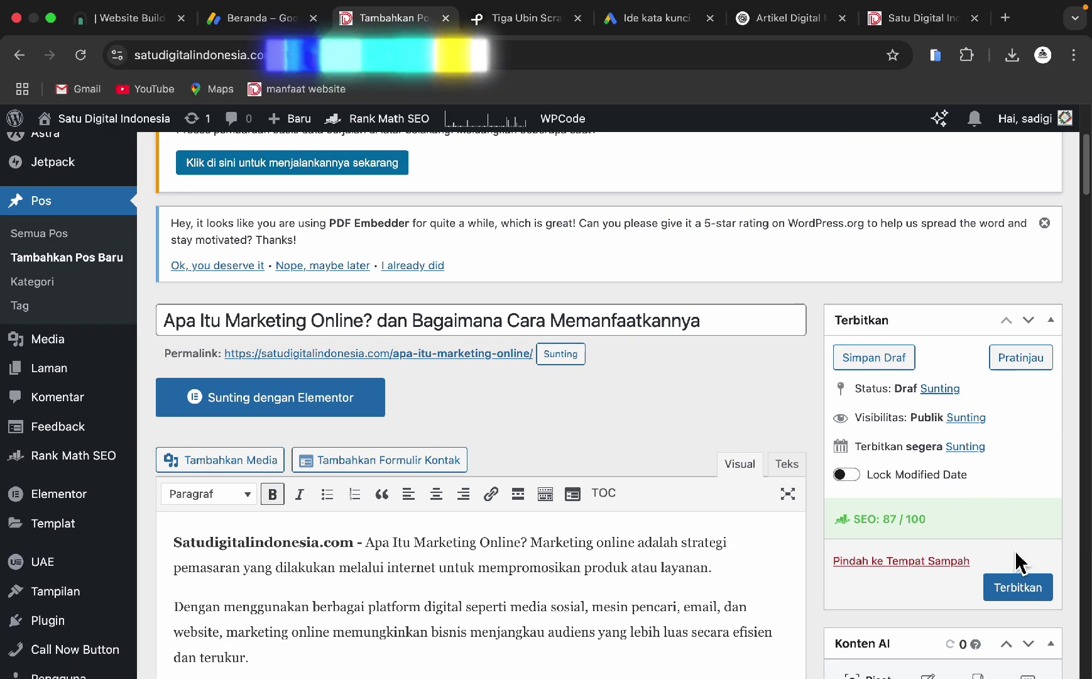
pyautogui.click(1017, 588)
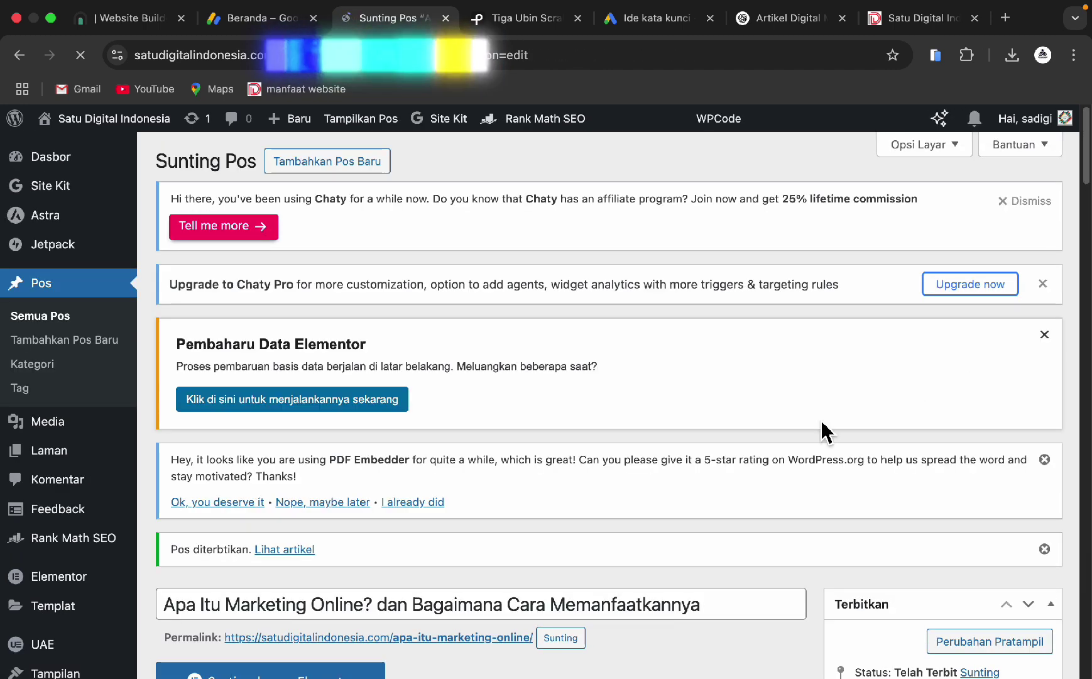
pyautogui.scroll(-3, 820, 429)
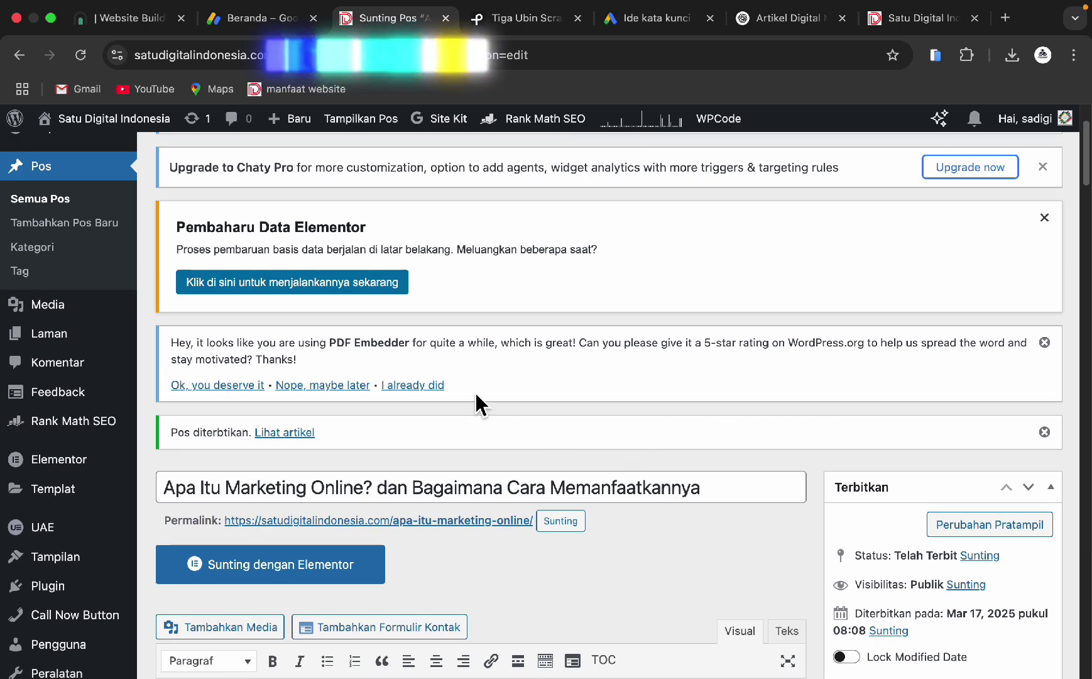
# - Reload the site's homepage and open the published article "Apa Itu Marketing Online? dan Bagaimana Cara Memanfaatkannya" to view it
pyautogui.click(911, 18)
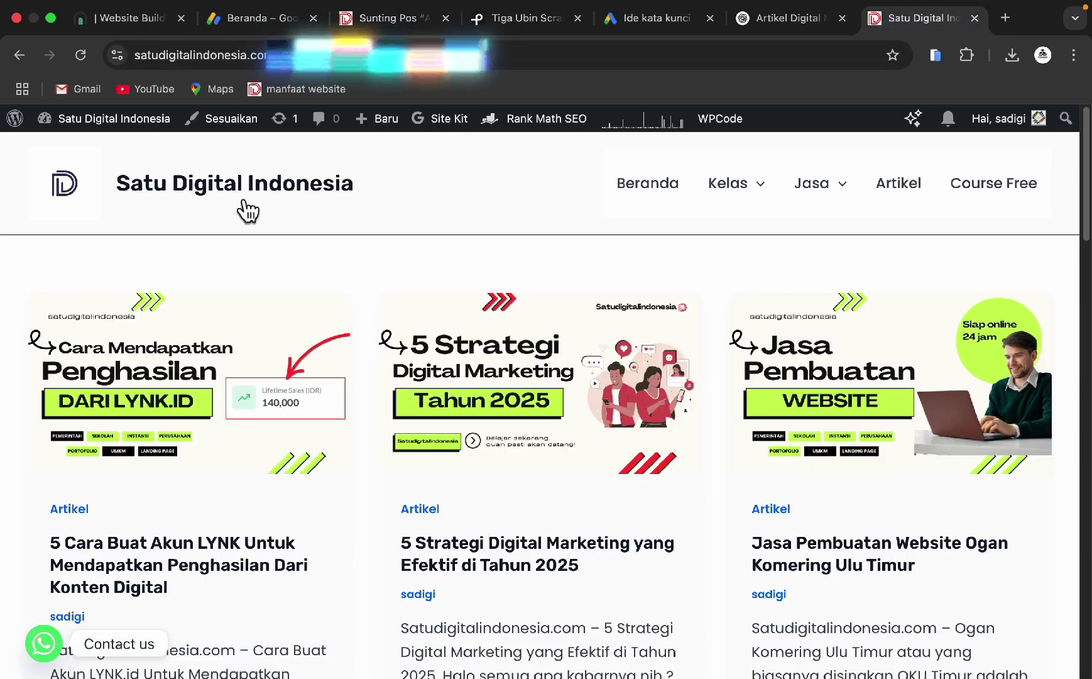
pyautogui.click(69, 200)
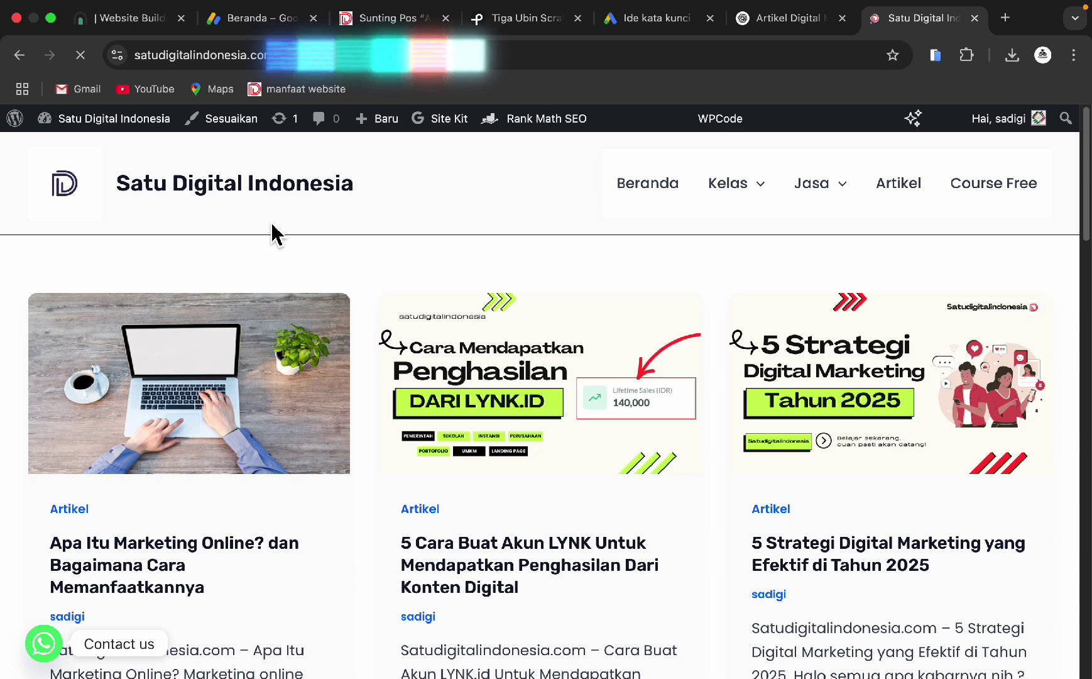
pyautogui.scroll(-3, 134, 440)
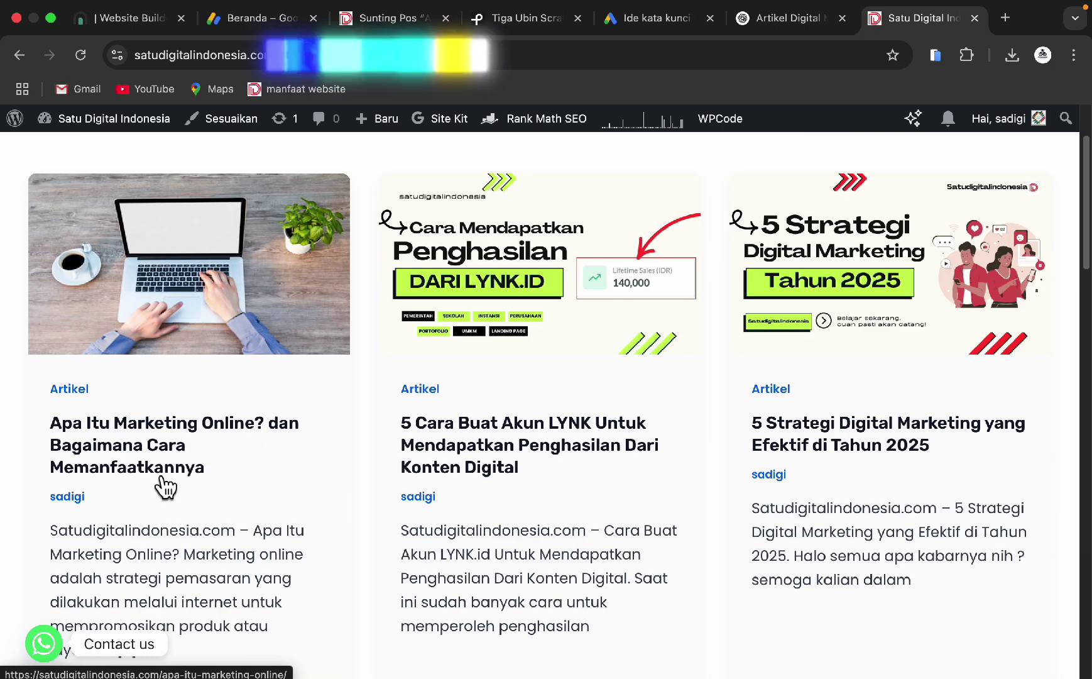
pyautogui.click(316, 364)
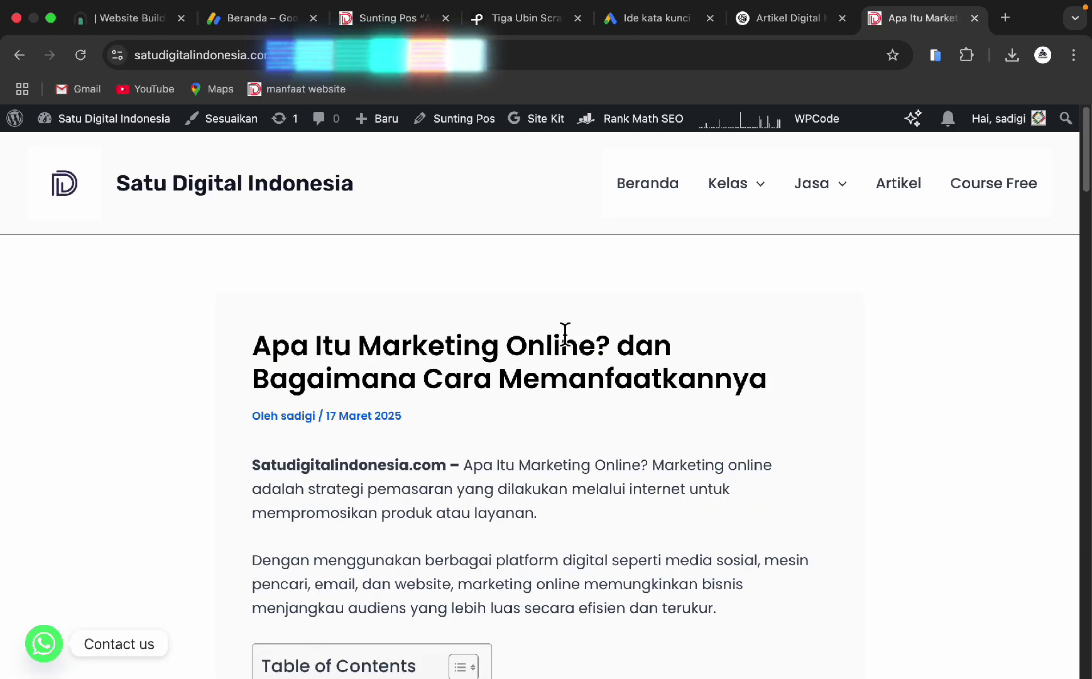
pyautogui.scroll(-1, 545, 334)
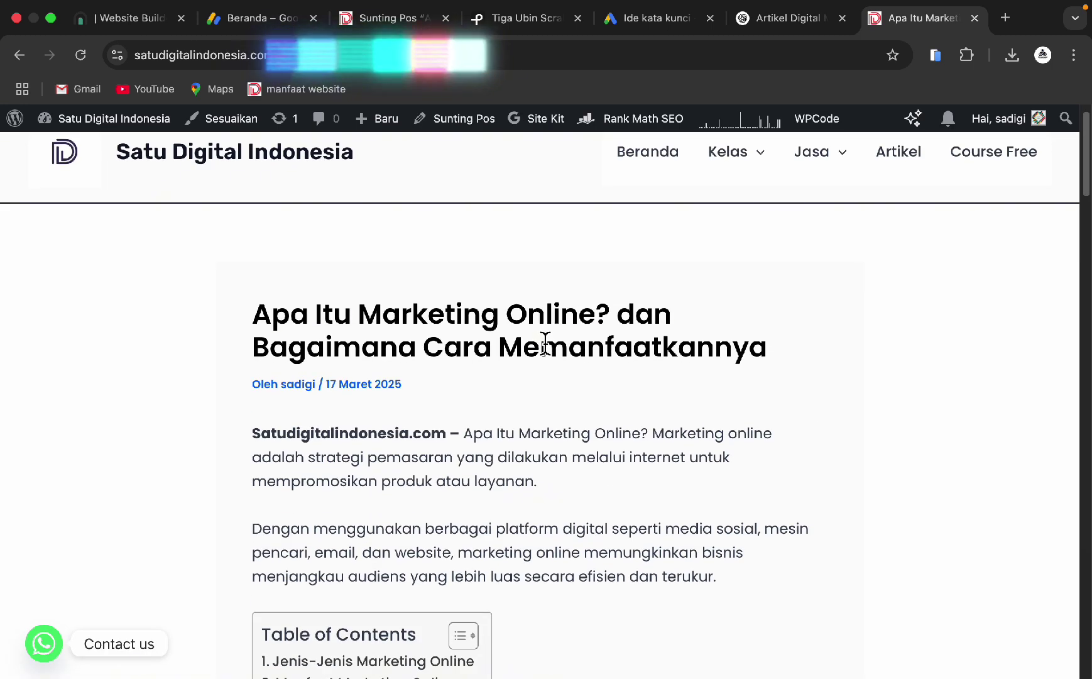